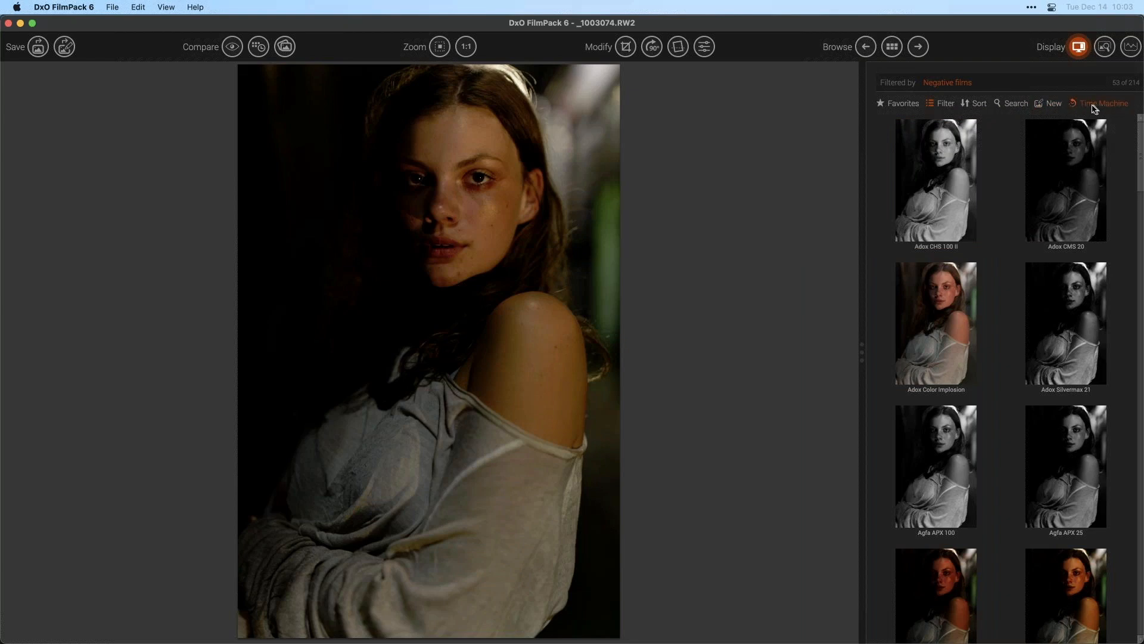
- Open the Time Machine and browse the 19 Century film renderings for the portrait
scroll(980, 309, down, 10)
click(1088, 108)
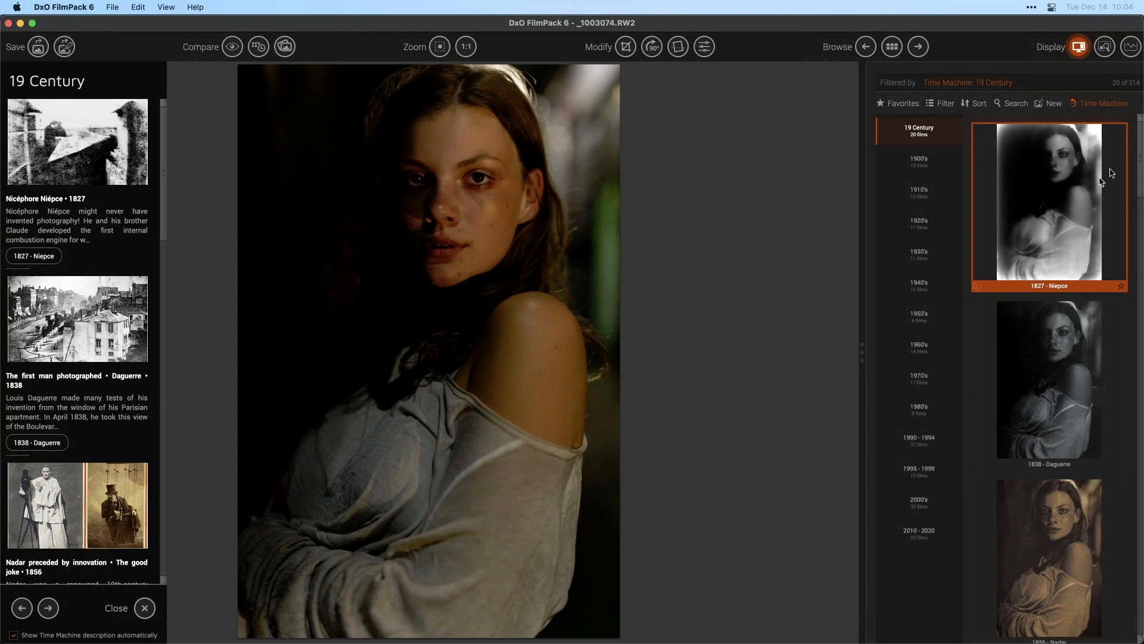
drag(1139, 161, 1140, 238)
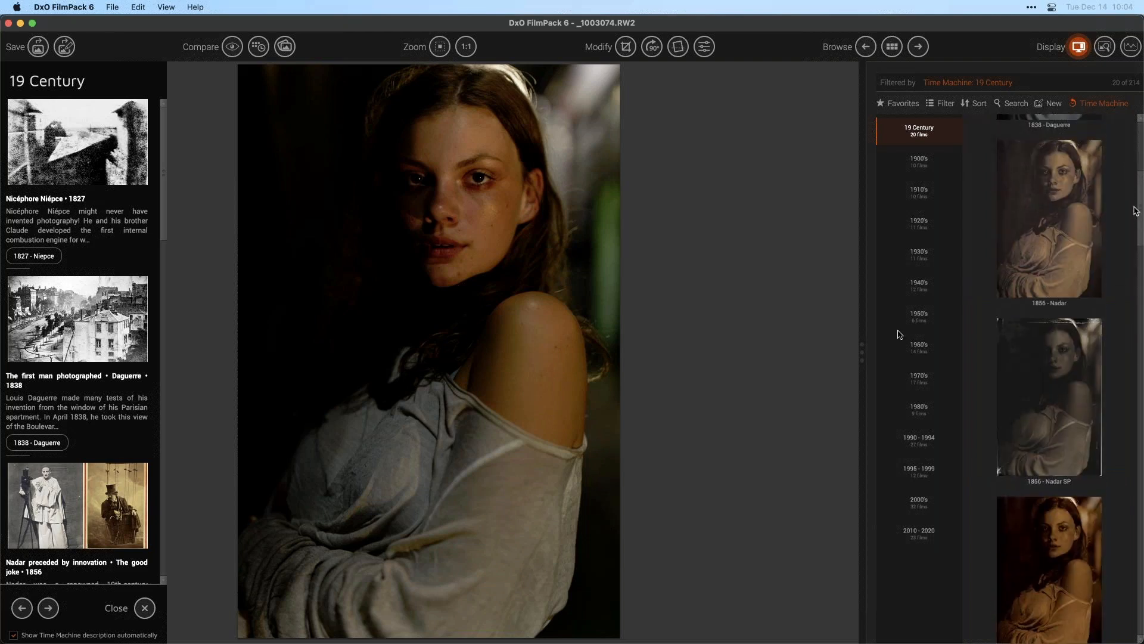
drag(1139, 216, 1139, 372)
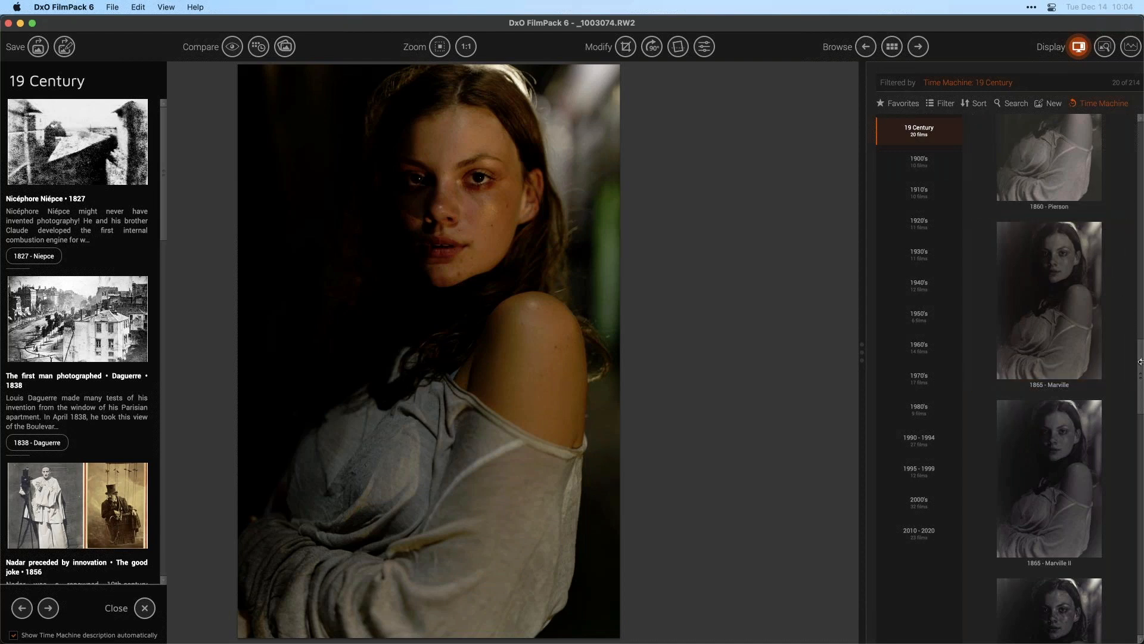
drag(1140, 367, 1135, 424)
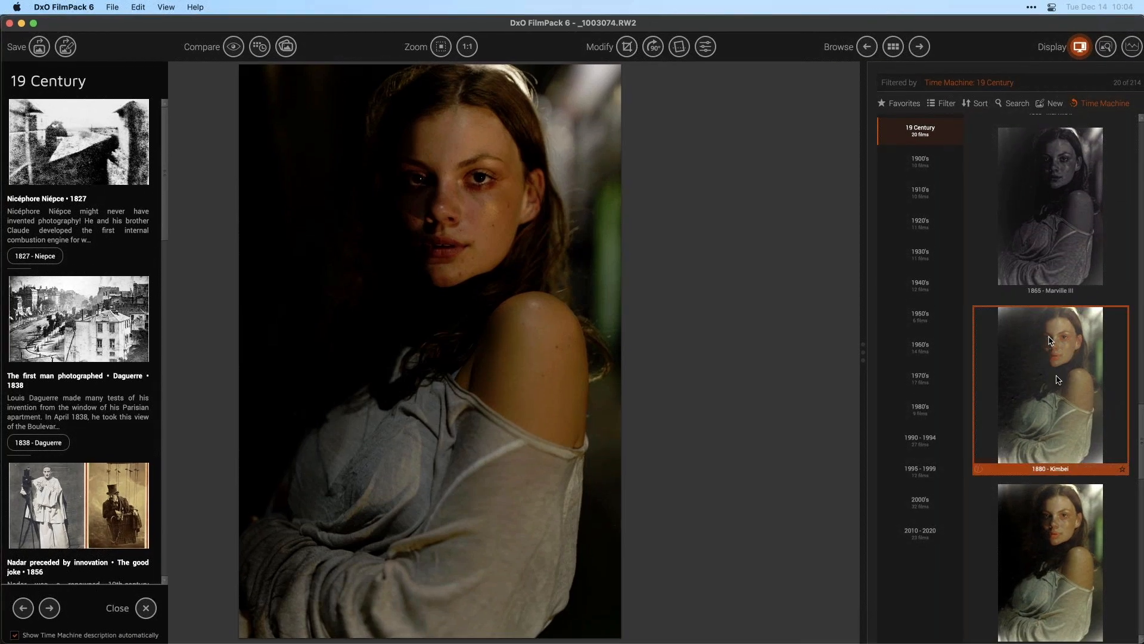
mouse_move(1139, 414)
mouse_down()
mouse_move(1137, 389)
mouse_move(1135, 401)
mouse_up()
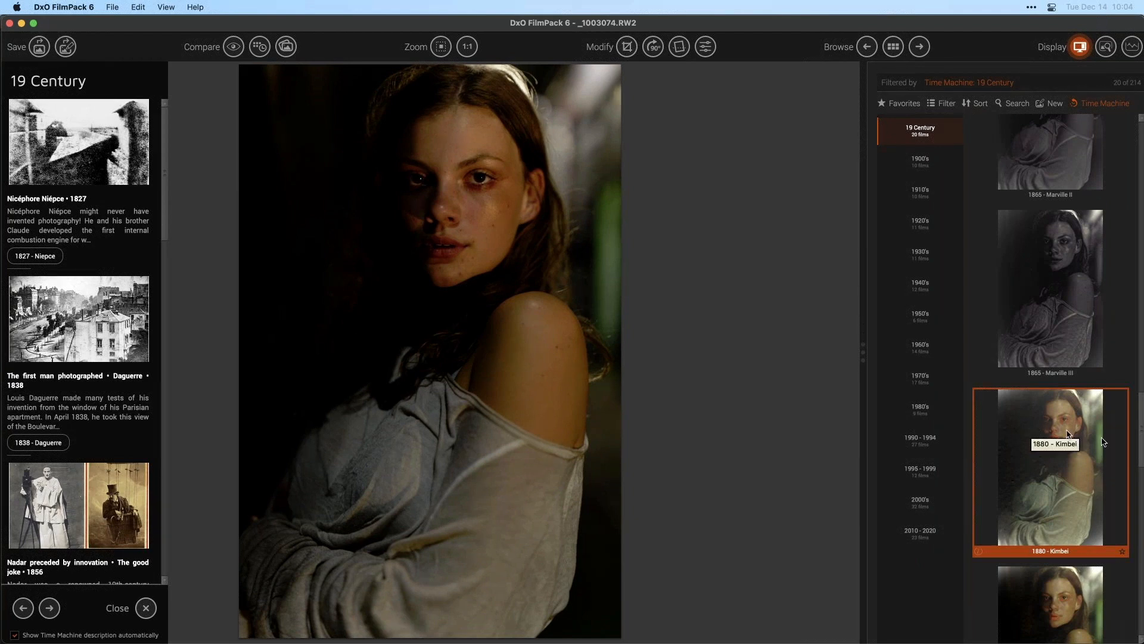
drag(1138, 410, 1137, 451)
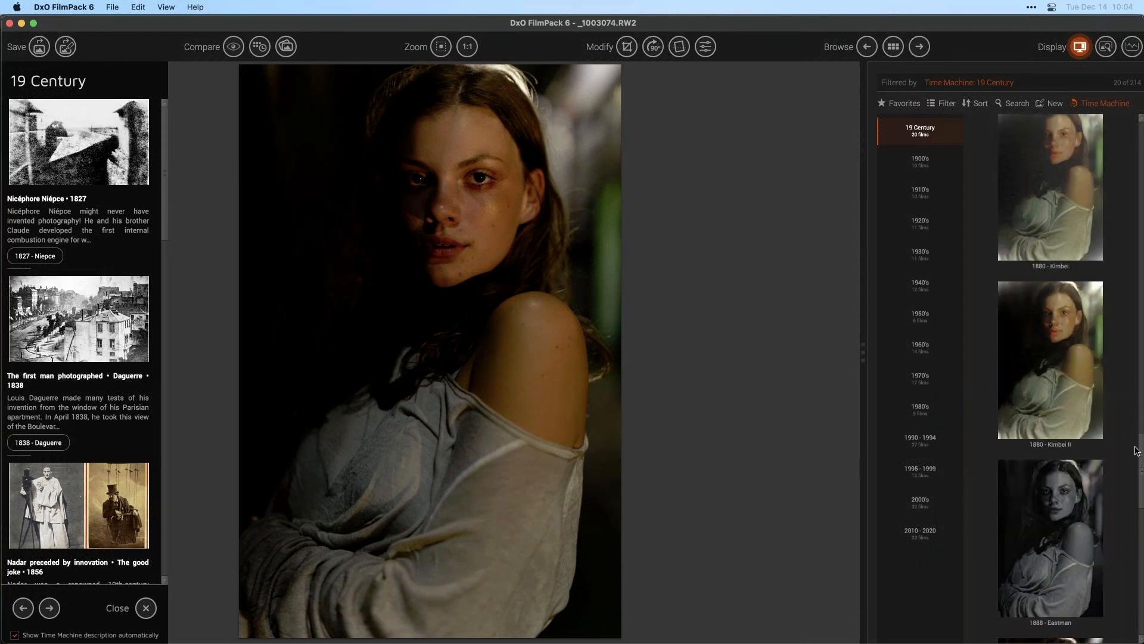
- Switch to the 1900's and then the 1910's eras and scroll through their historical descriptions
click(905, 176)
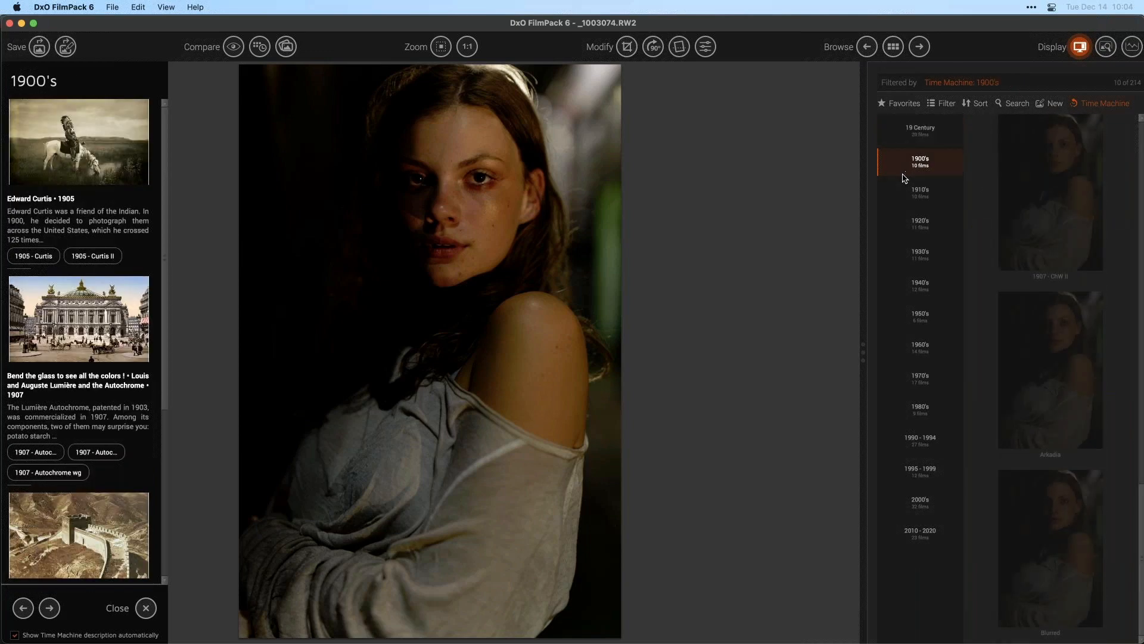
click(920, 194)
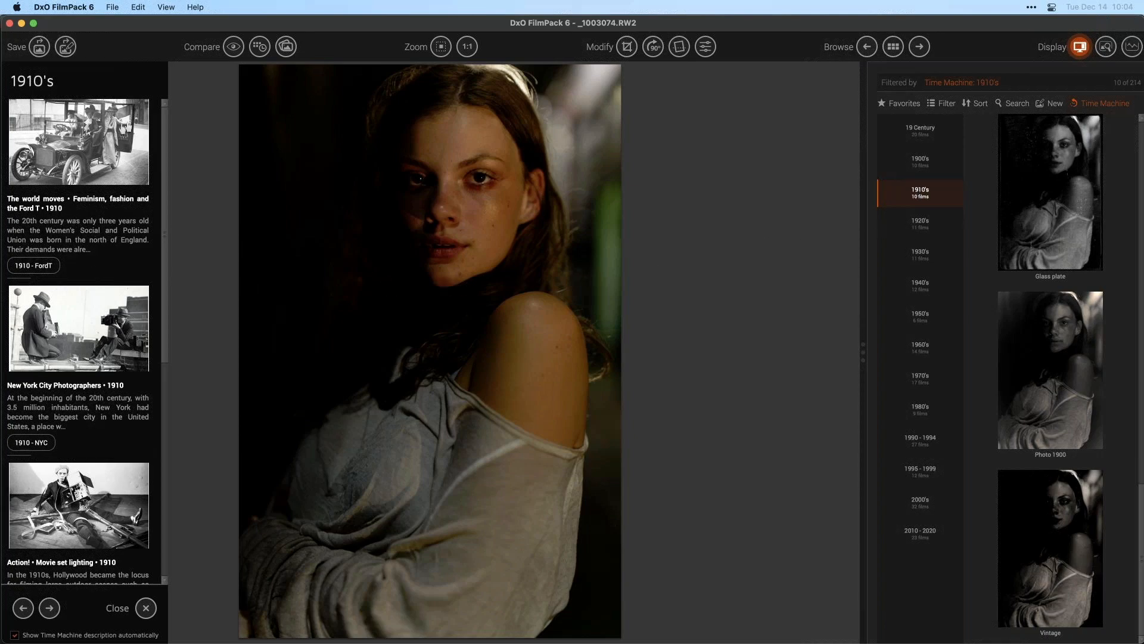
drag(165, 119, 162, 254)
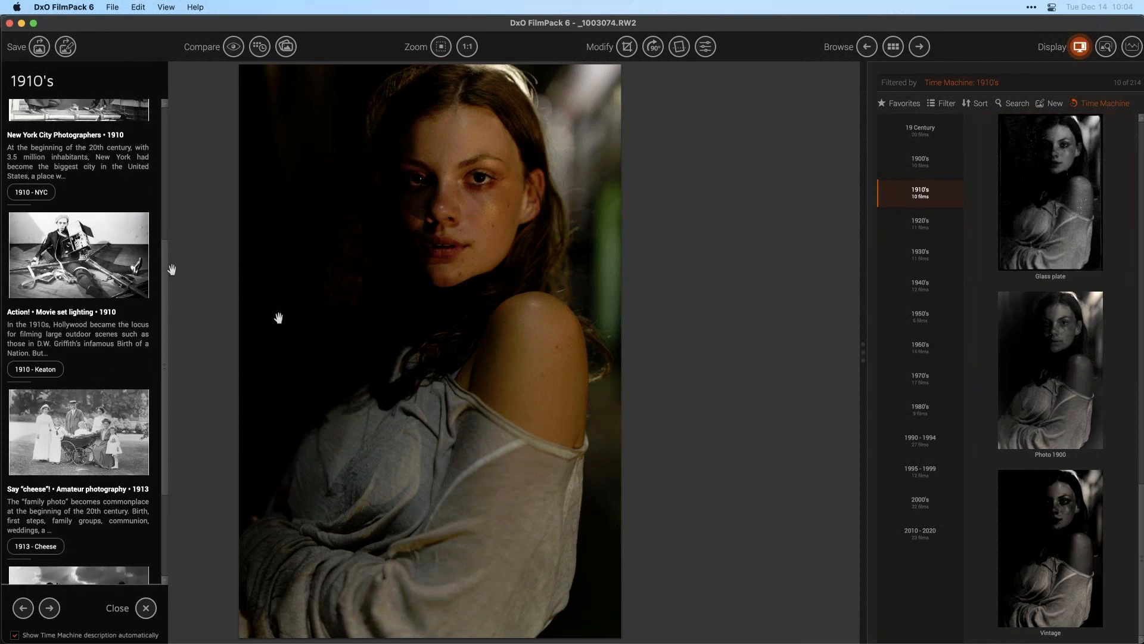
drag(165, 277, 168, 353)
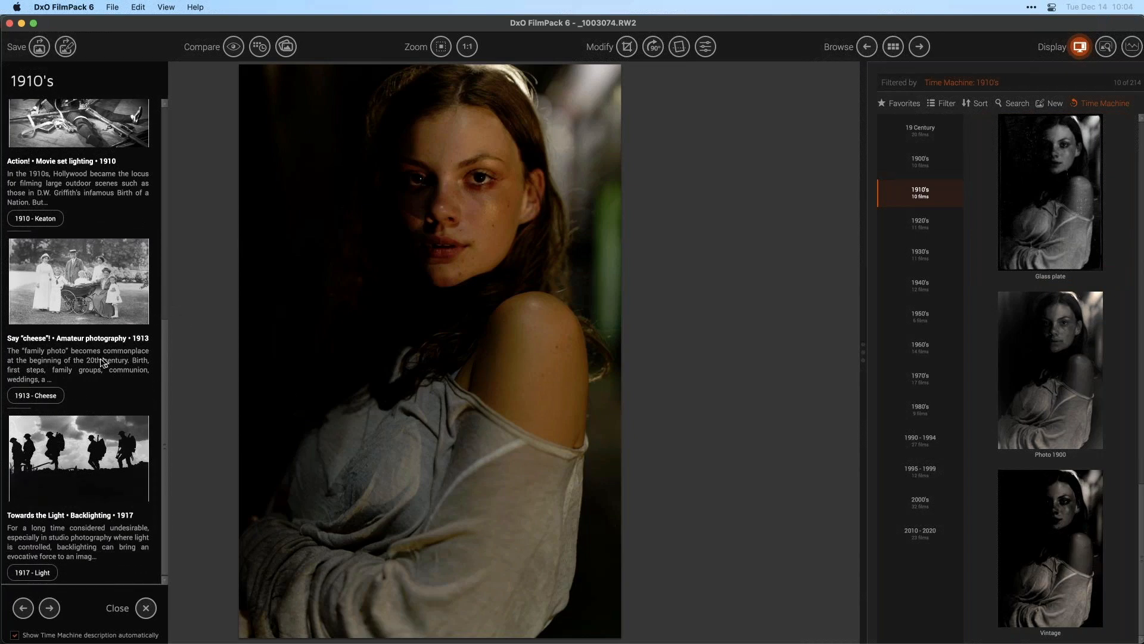
- Read the 1913 amateur photography article and scroll through the 1910's film renderings
click(87, 280)
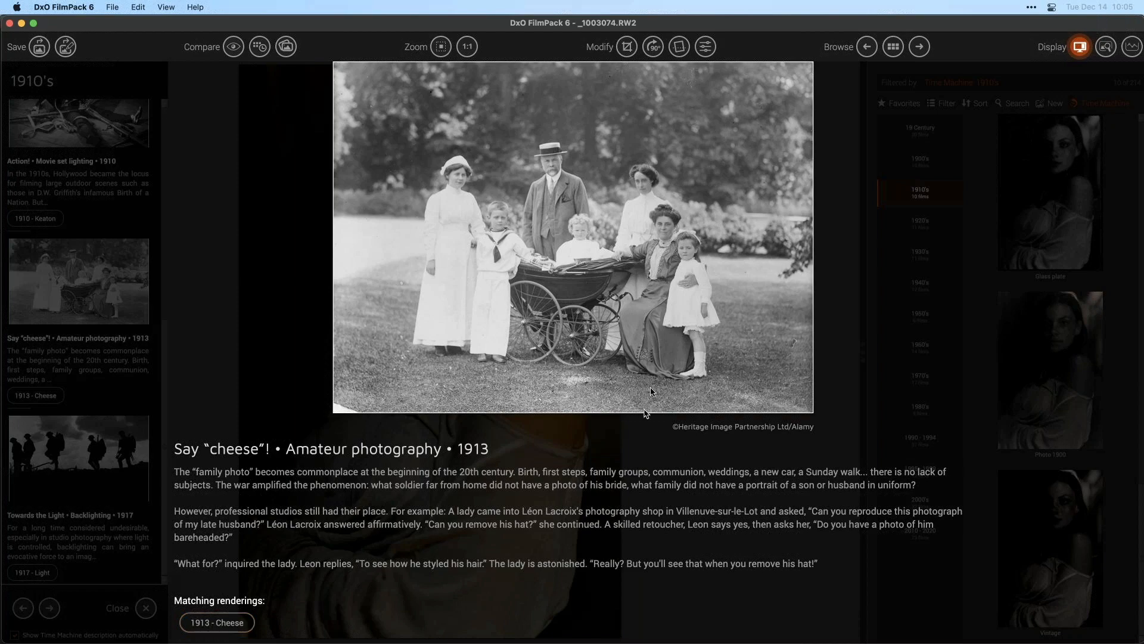
click(842, 212)
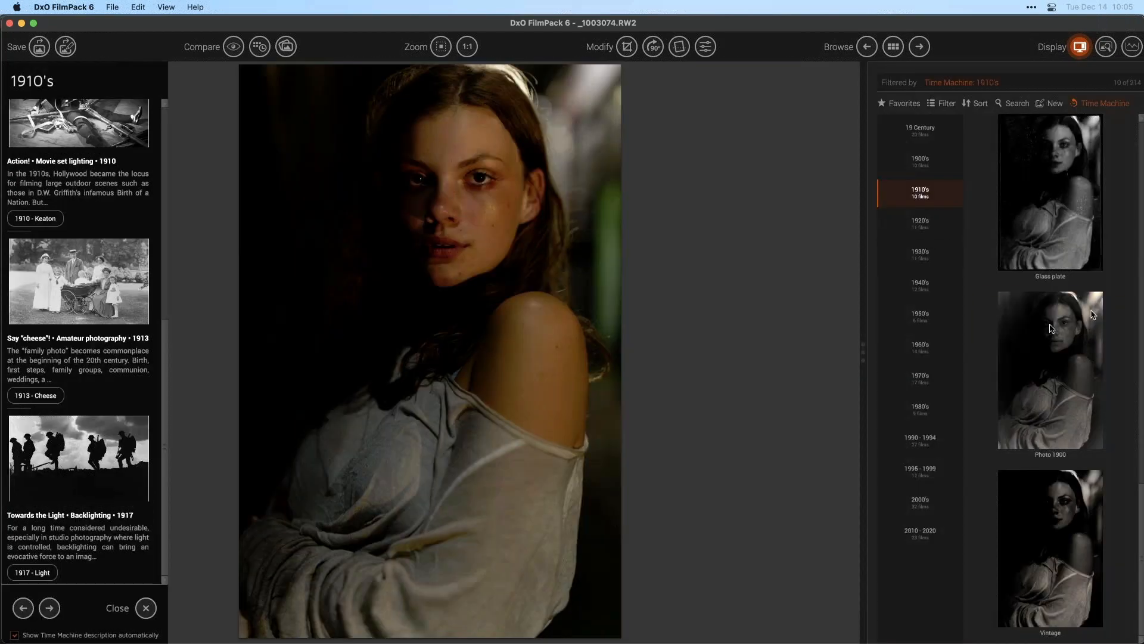
mouse_move(1072, 342)
drag(1141, 497, 1132, 226)
scroll(1121, 225, up, 5)
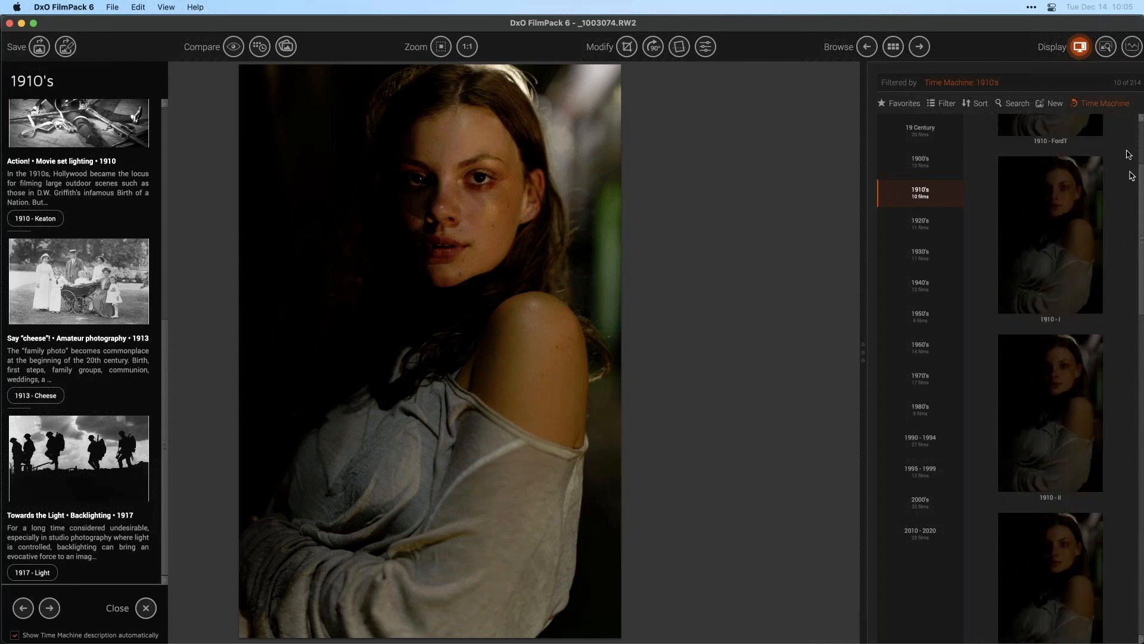
scroll(1117, 236, down, 7)
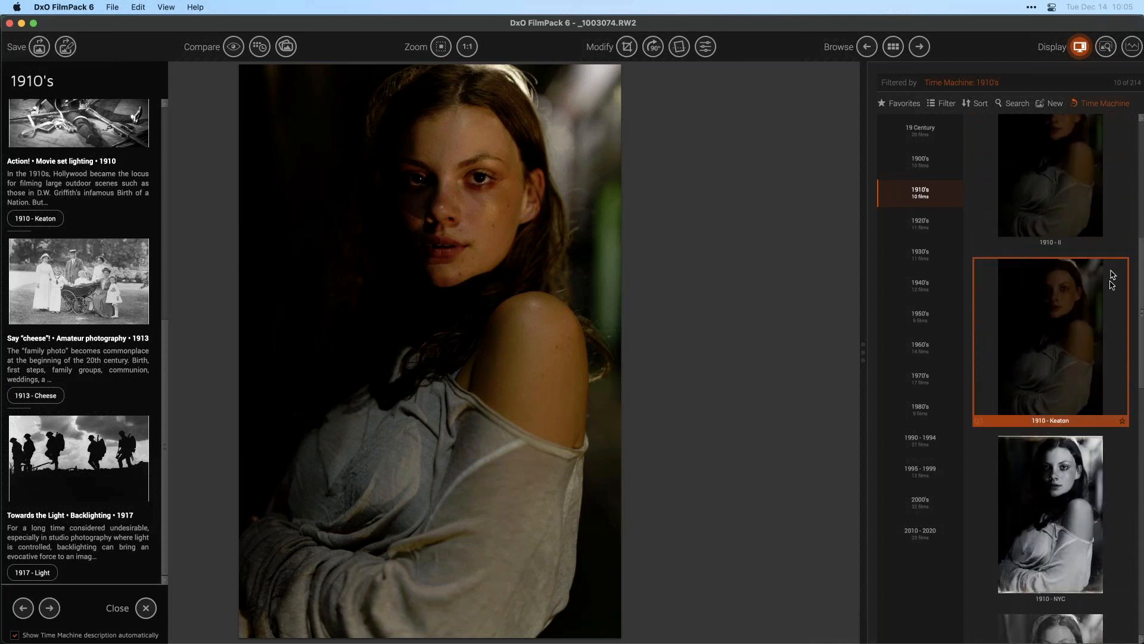
scroll(1112, 349, down, 3)
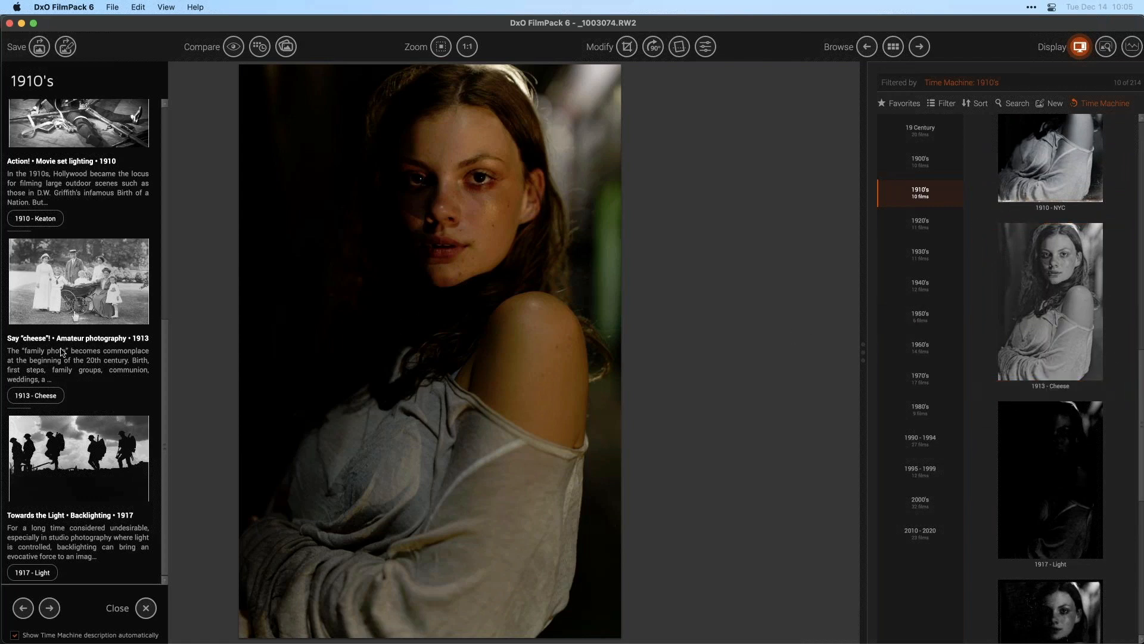
- Apply the 1913 - Cheese rendering from the 1910's amateur photography article
click(80, 292)
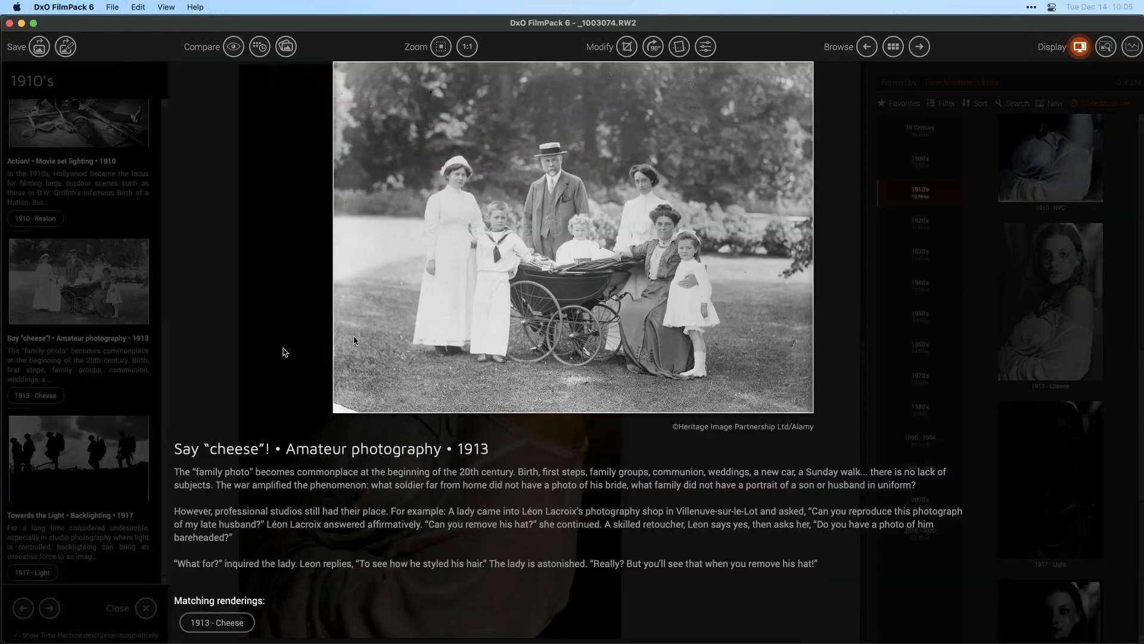
click(290, 337)
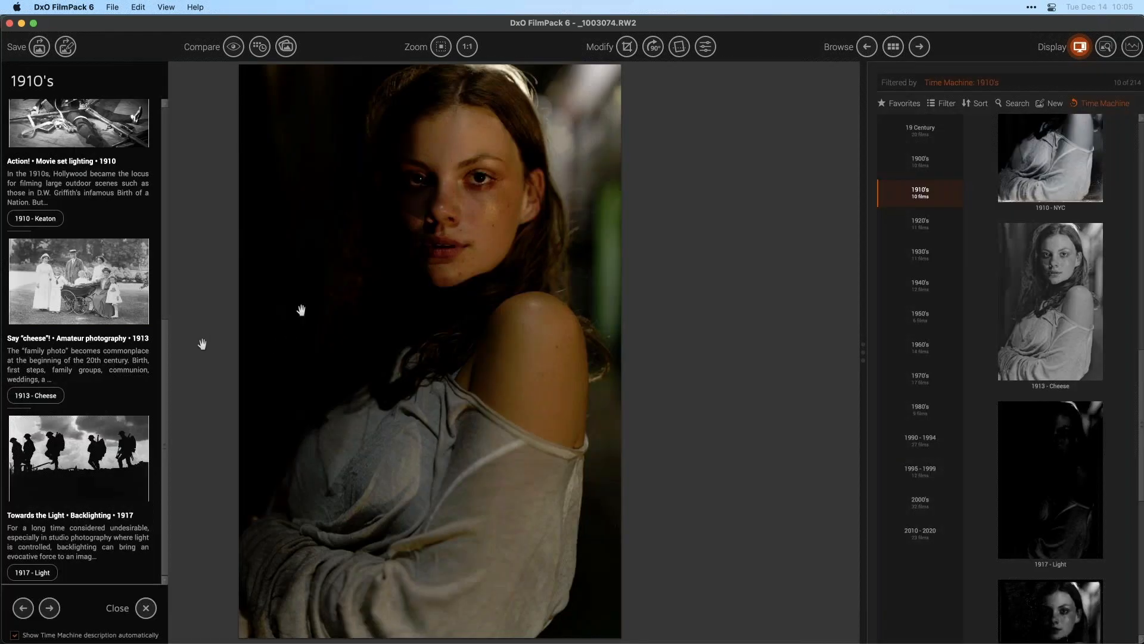
click(39, 397)
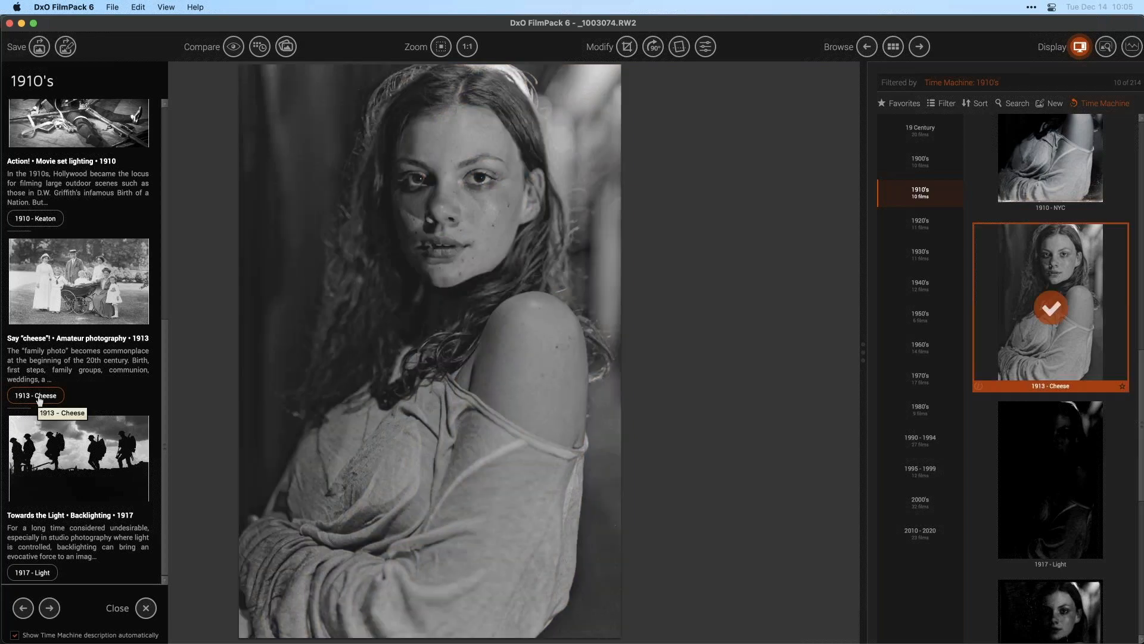
- Switch to the 1920's era and scroll through its historical descriptions
drag(162, 345, 159, 268)
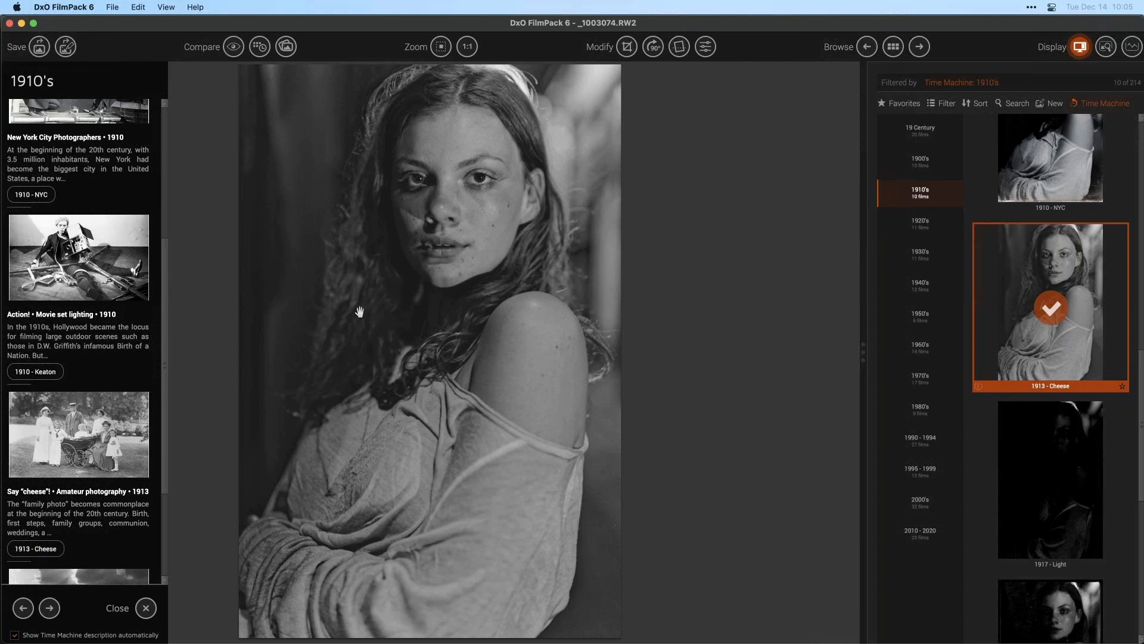
click(923, 220)
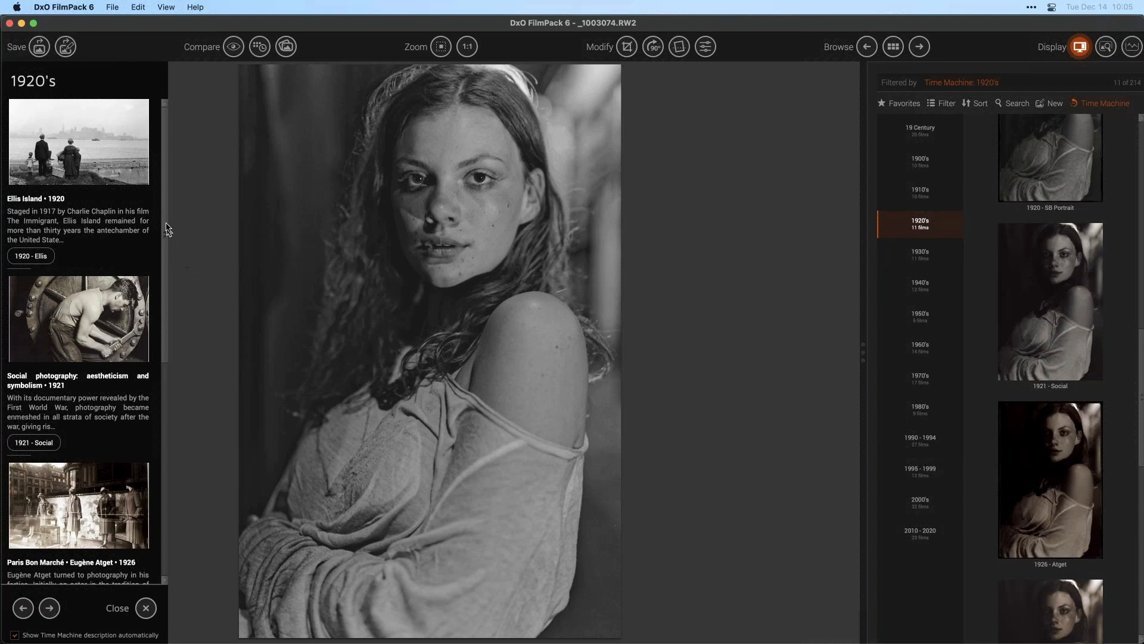
drag(166, 224, 164, 390)
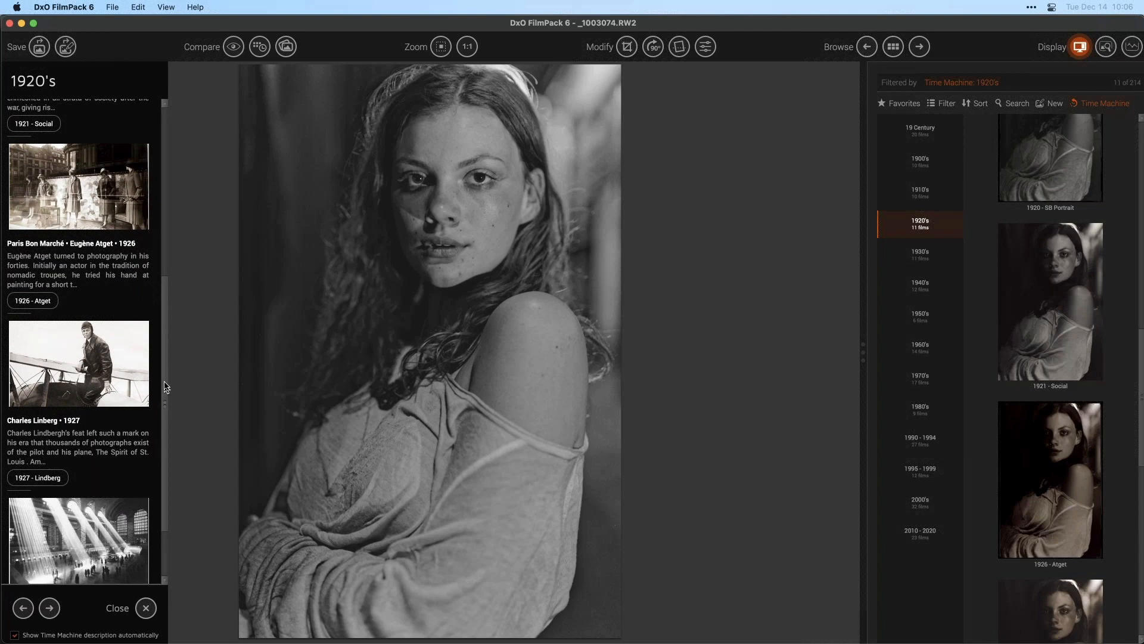
drag(165, 383, 164, 375)
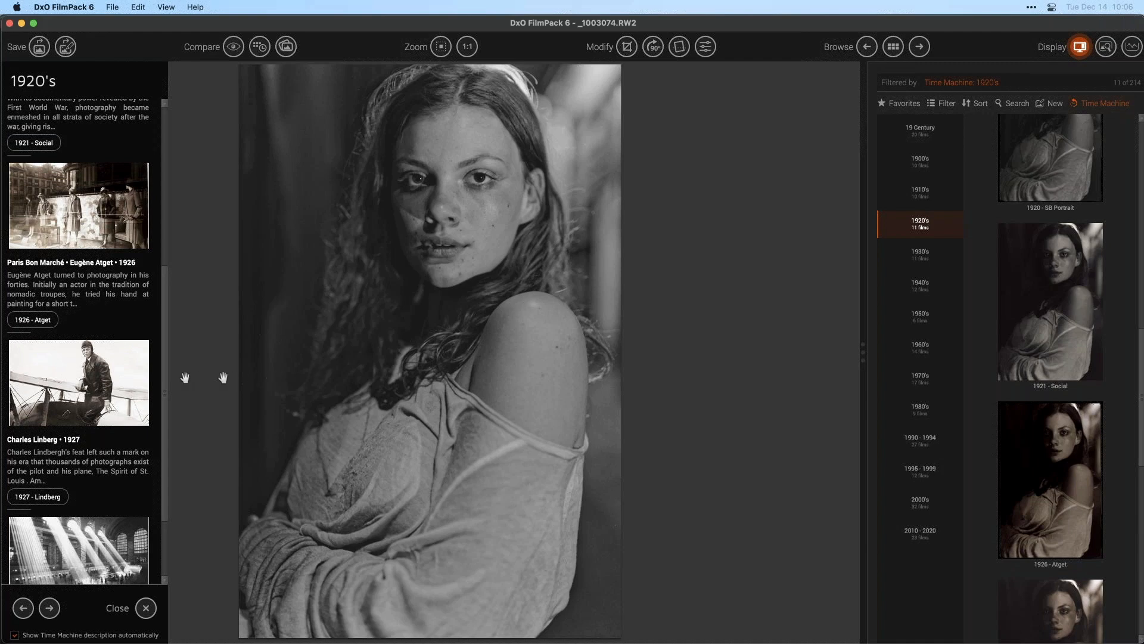
drag(165, 350, 159, 419)
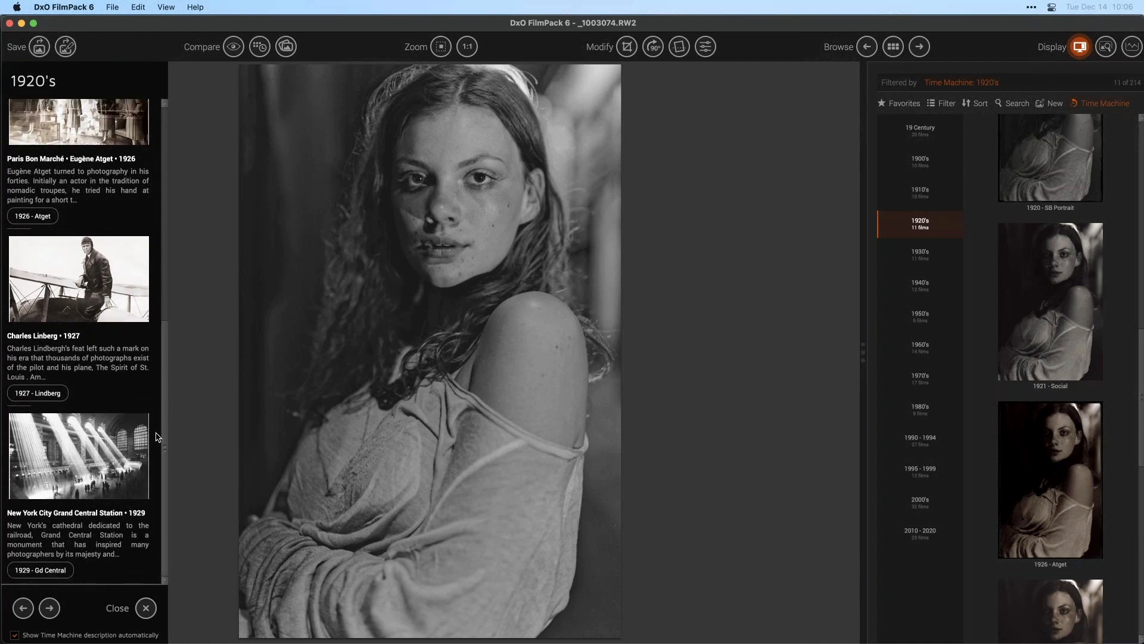
- Try the 1927 - Lindberg rendering and then the 1929 - Gd Central rendering
click(90, 302)
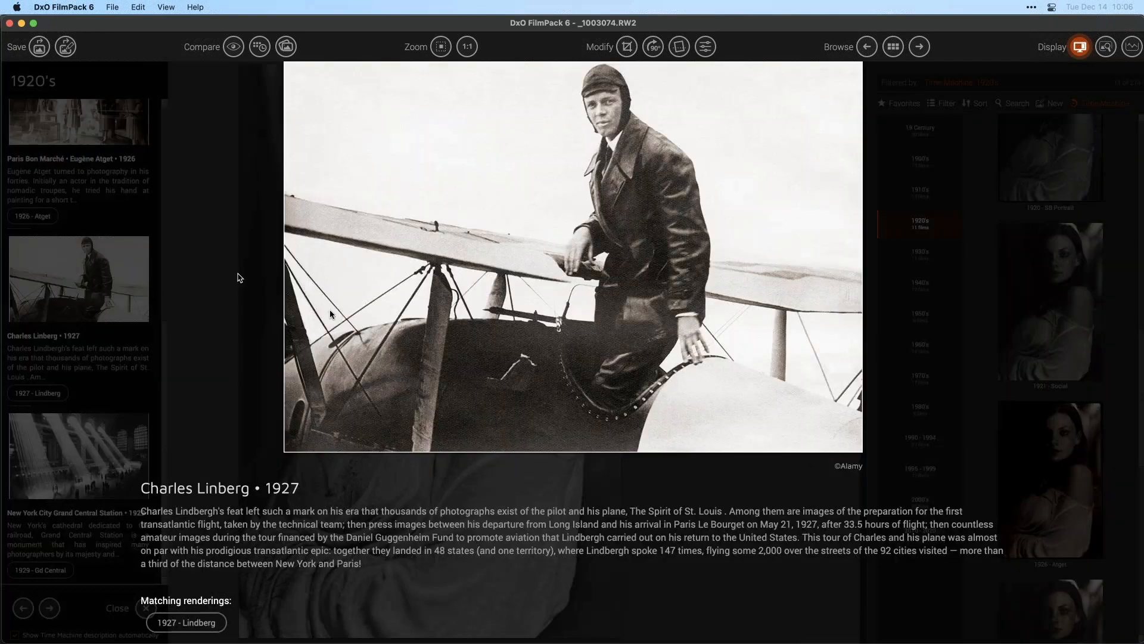
click(217, 307)
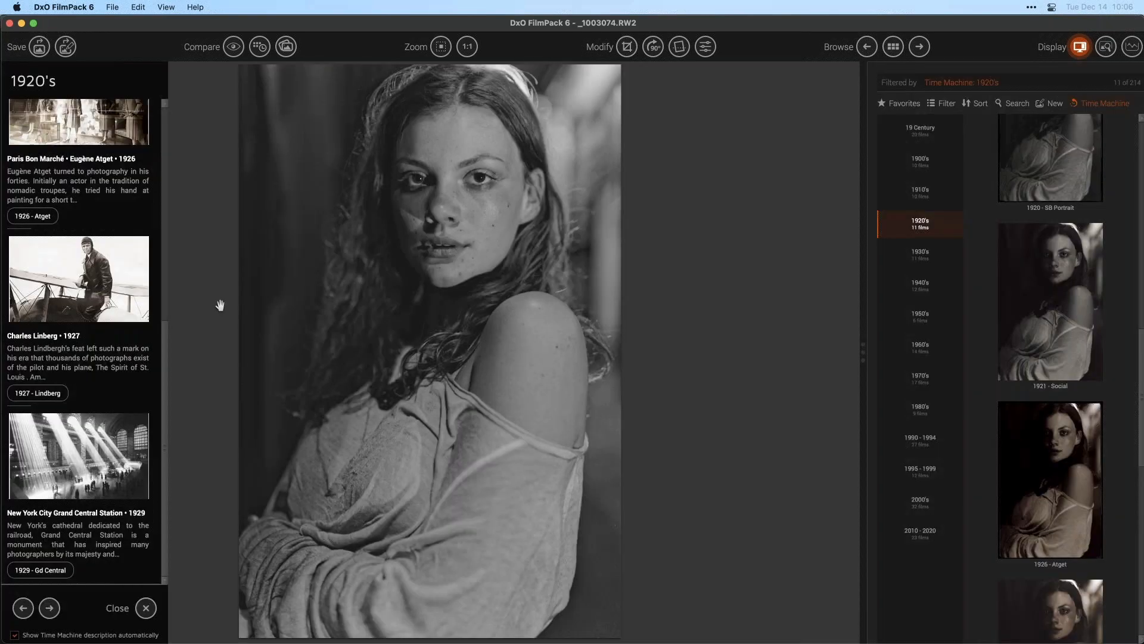
click(38, 393)
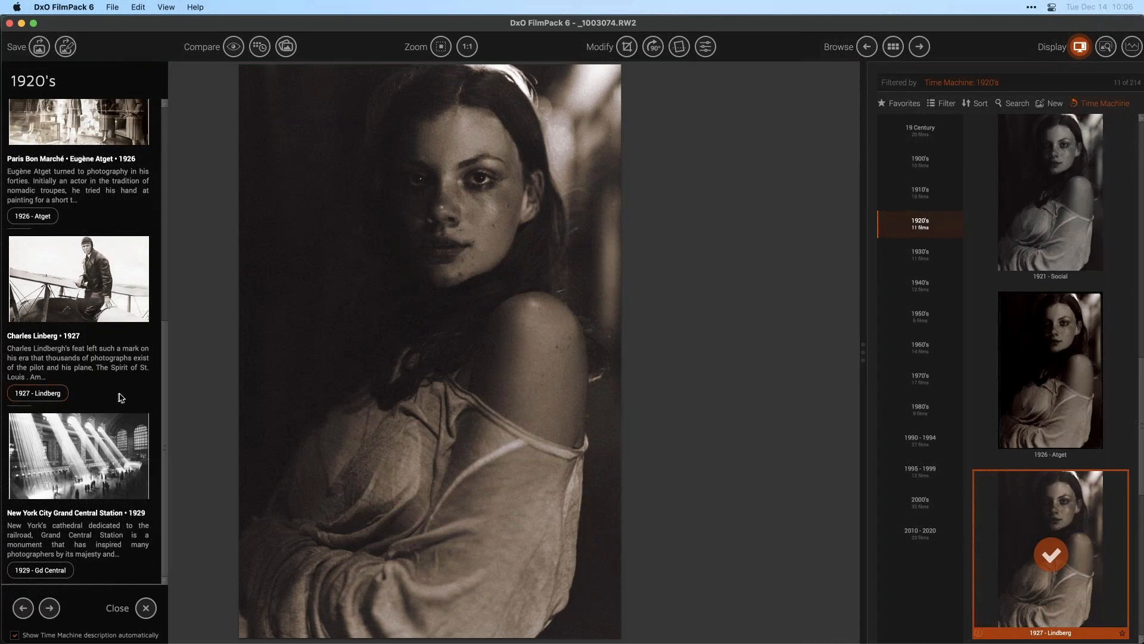
click(47, 571)
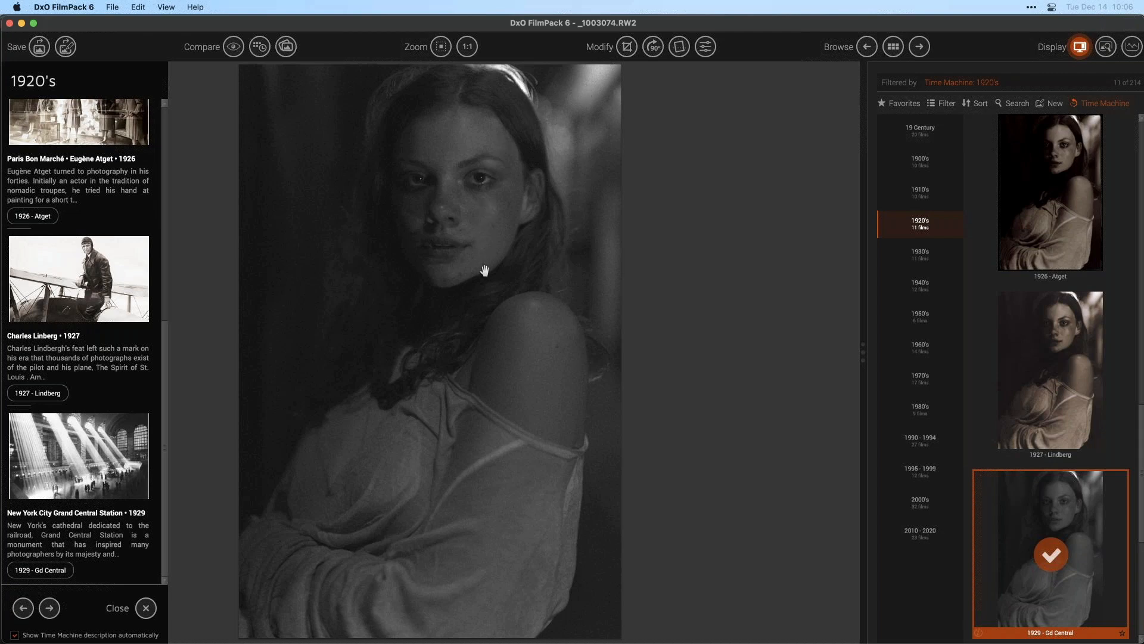
- Apply the Polaroid 669 rendering from the 1960's Beatlemania - Woodstock article
click(919, 254)
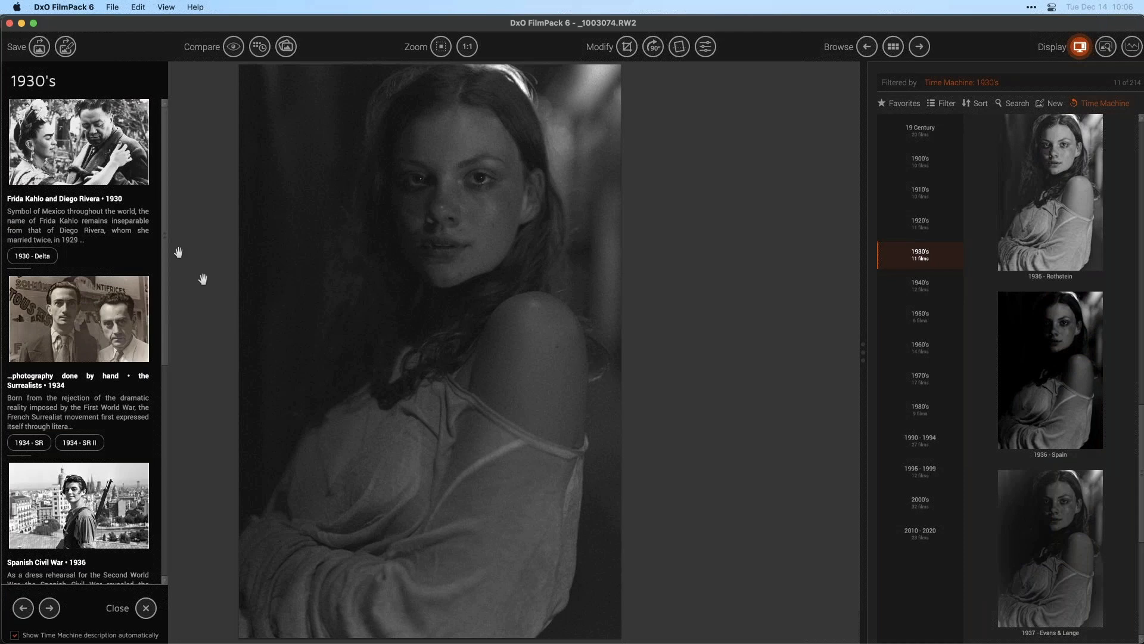
scroll(167, 235, down, 3)
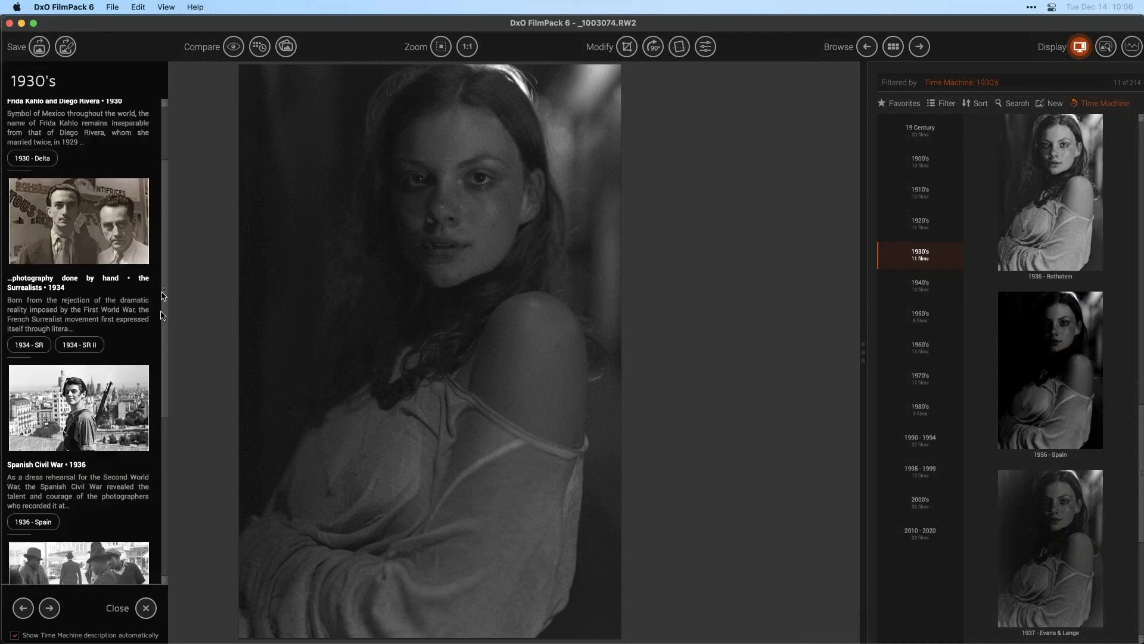
click(921, 348)
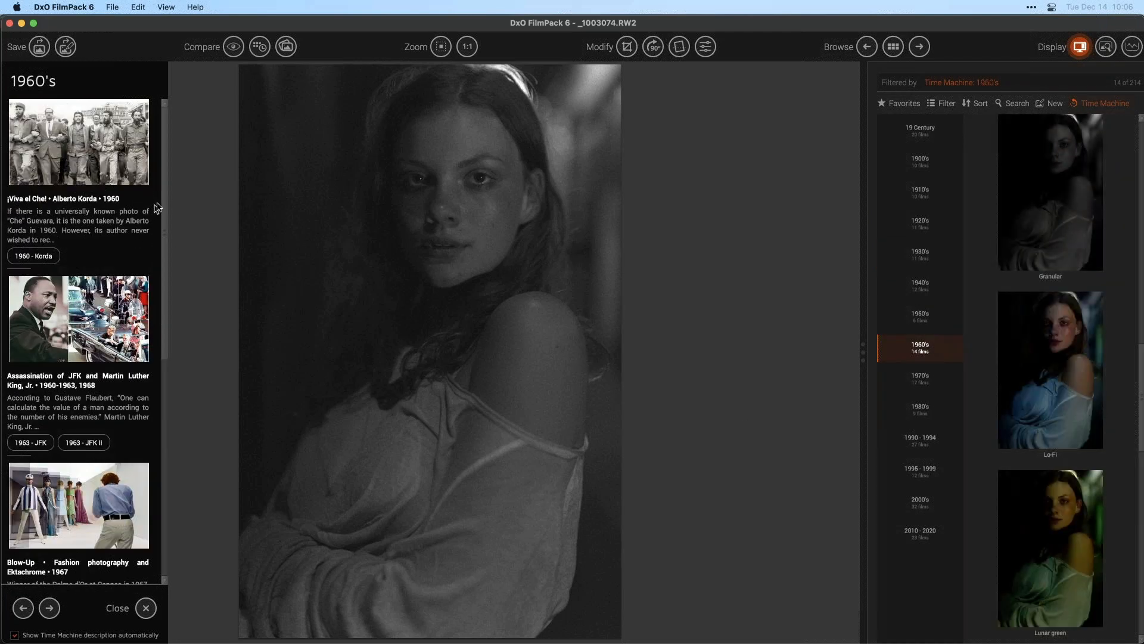
drag(166, 205, 159, 420)
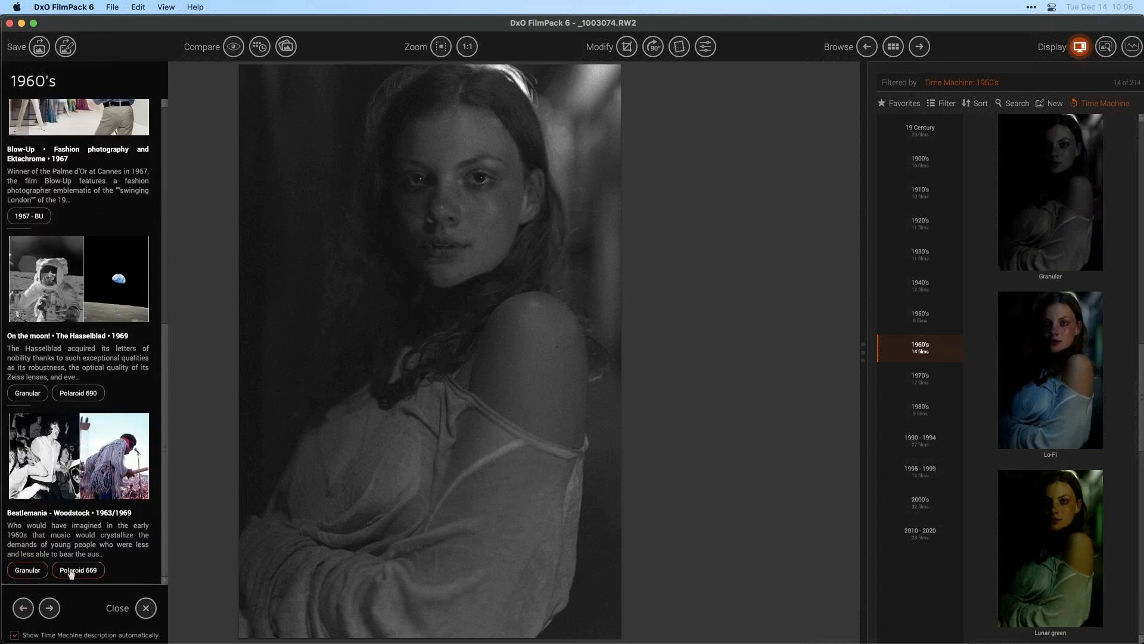
click(101, 573)
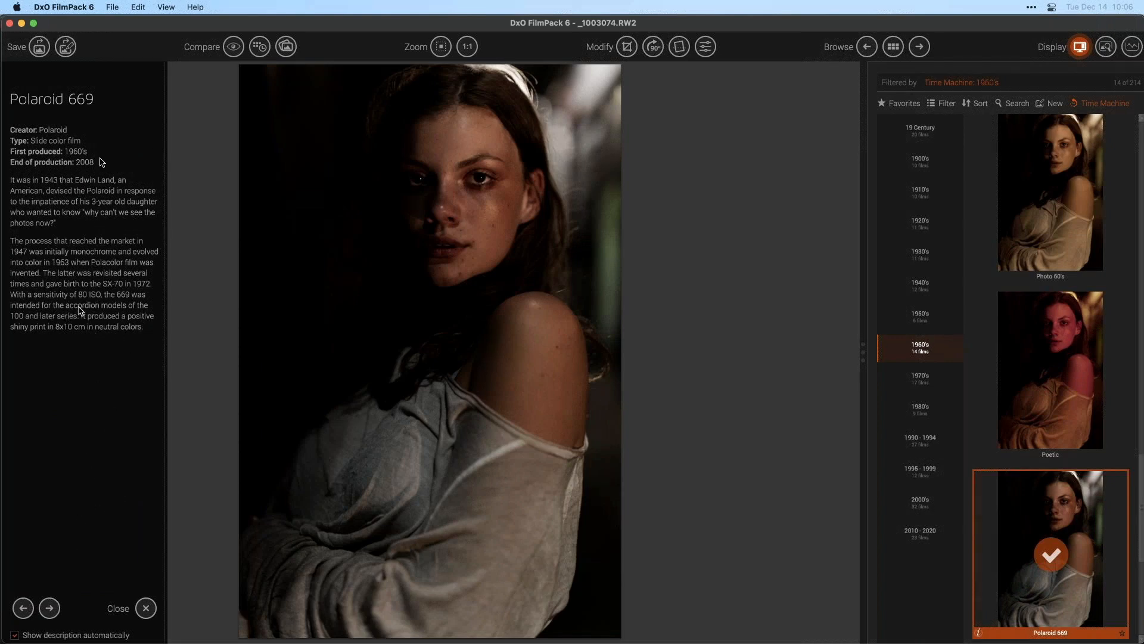
- Close the film description, switch to the 1970's era and open the Concorde article
click(145, 607)
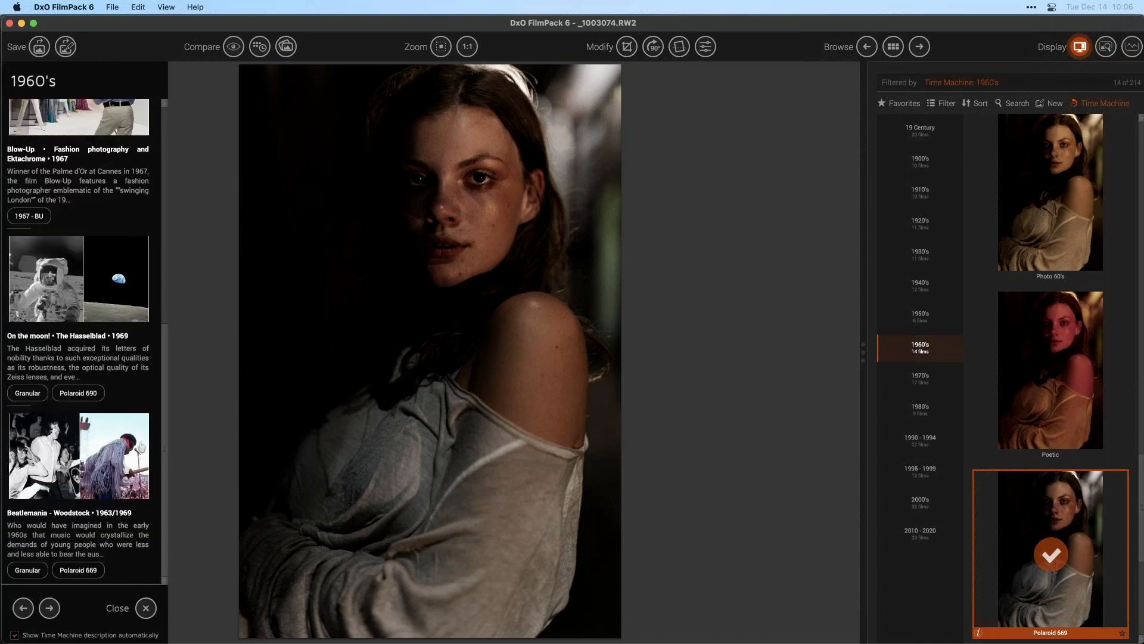
click(944, 383)
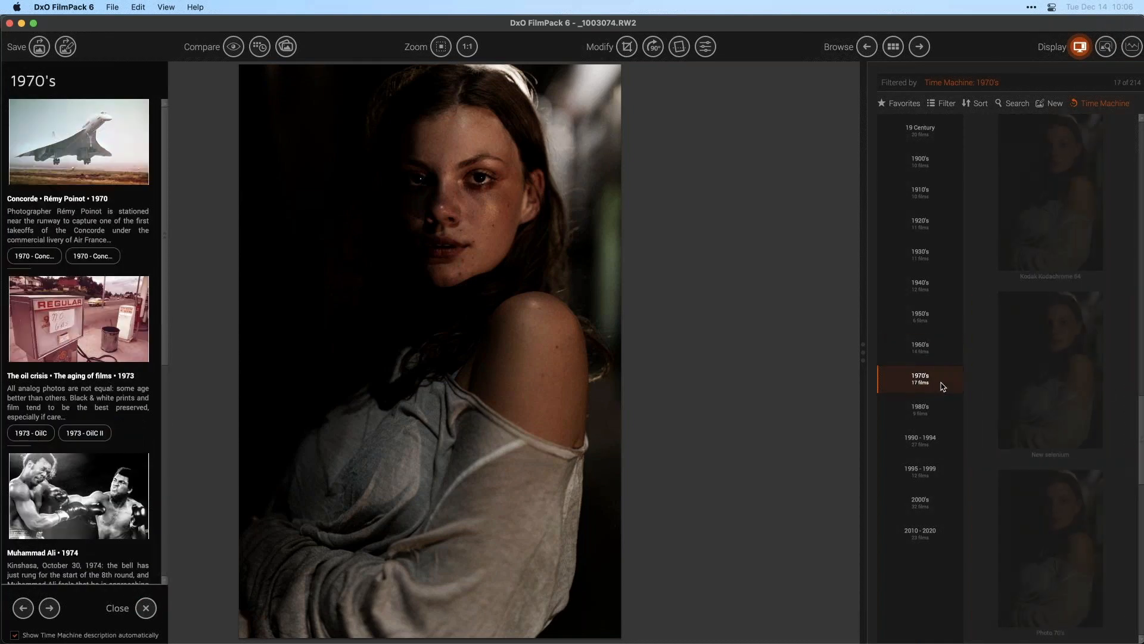
click(88, 162)
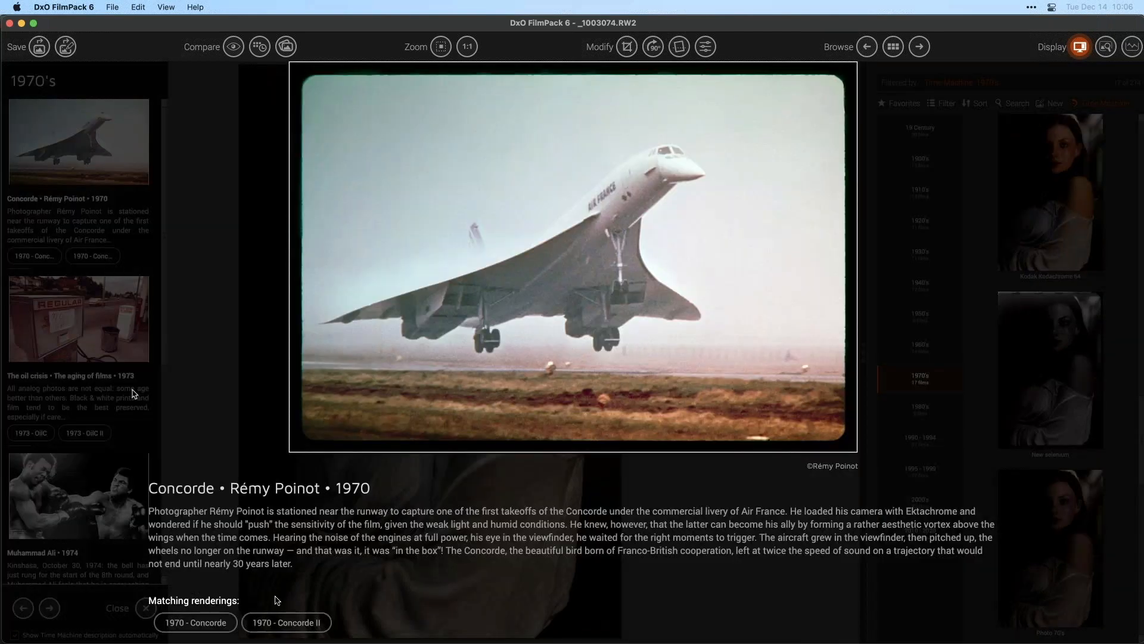
- Close the Concorde article and try the 1970 - Concorde II rendering, then the 1970 - Concorde rendering
click(198, 301)
click(104, 255)
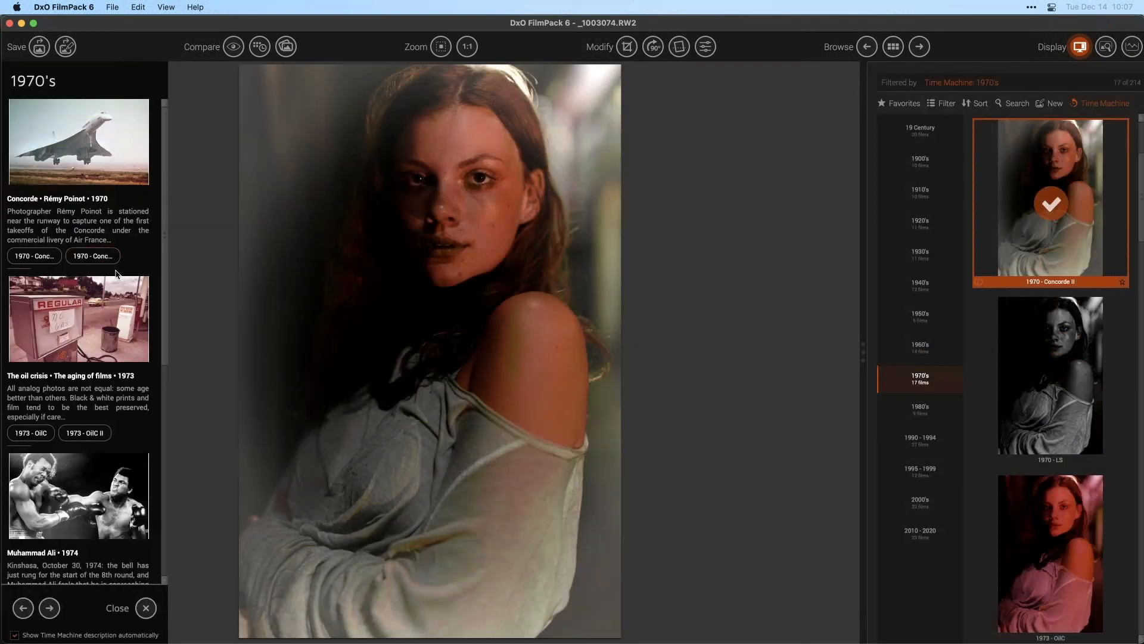
click(30, 259)
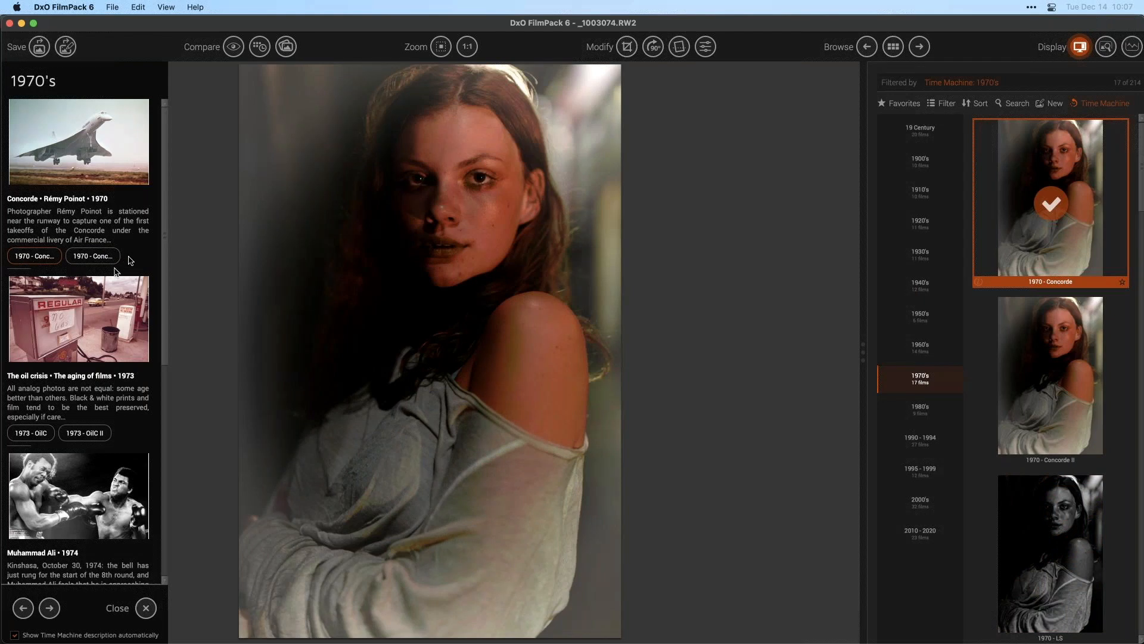
- Switch to the 1980's era and apply the 1980 - JMB rendering from the Basquiat article
scroll(164, 315, down, 3)
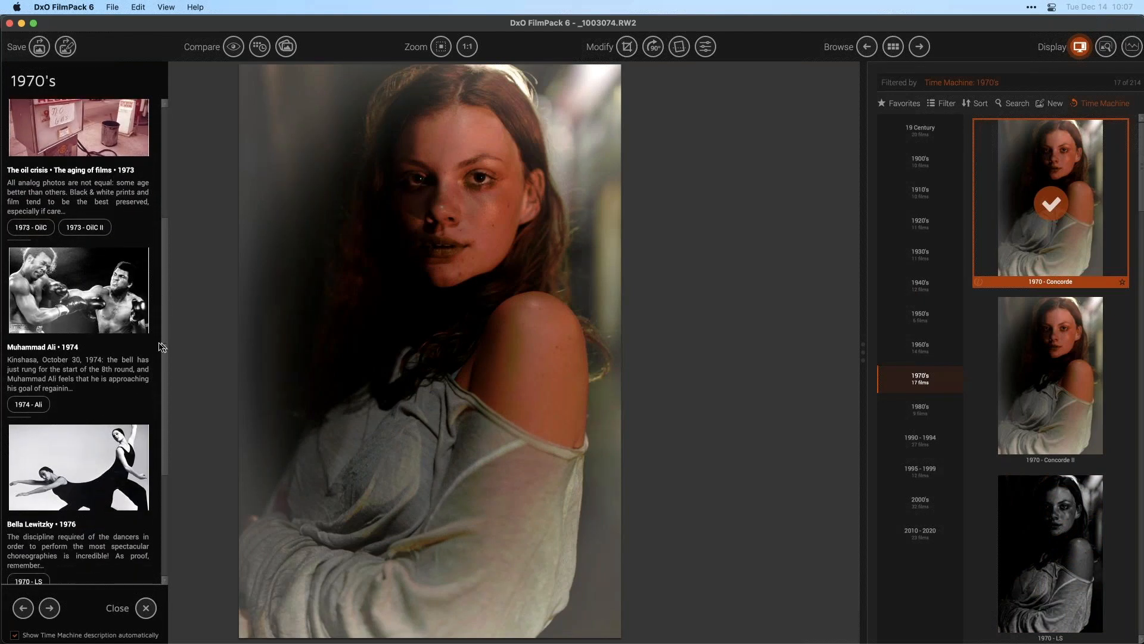
click(920, 410)
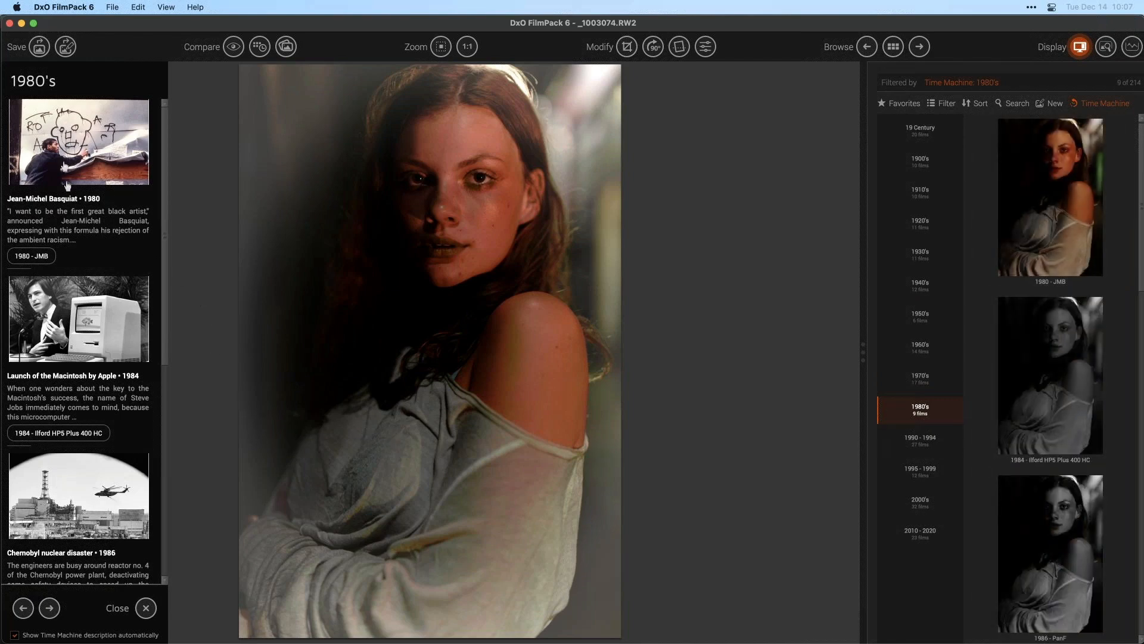
click(44, 258)
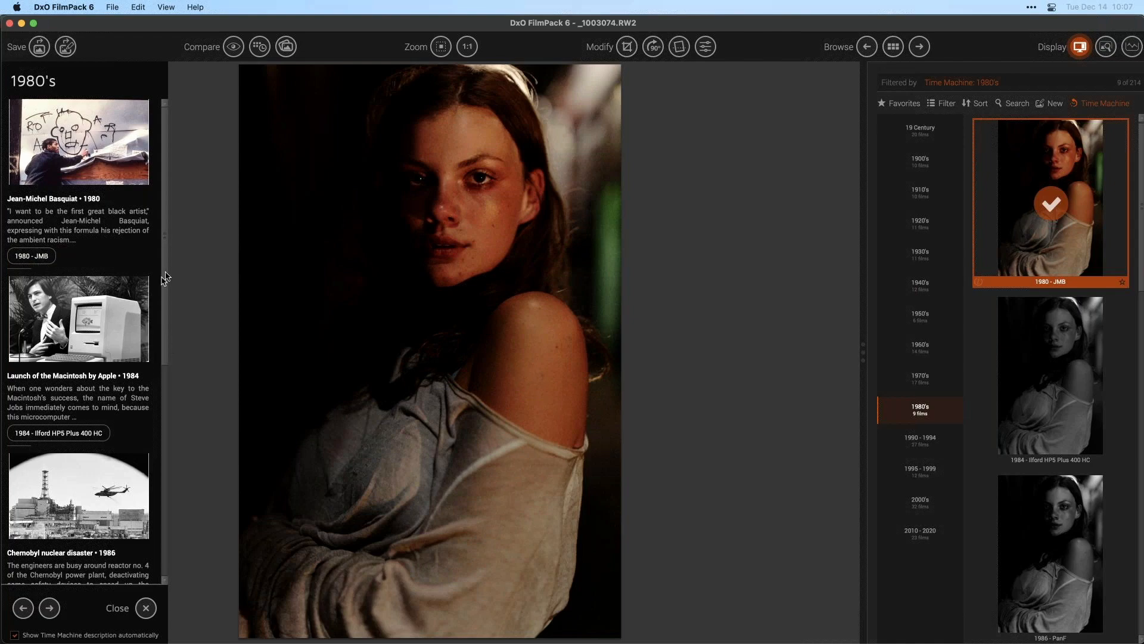
- Try the 1989 - Berlin and 1986 - PanF renderings, then apply 1989 - Berlin again
drag(165, 286, 158, 480)
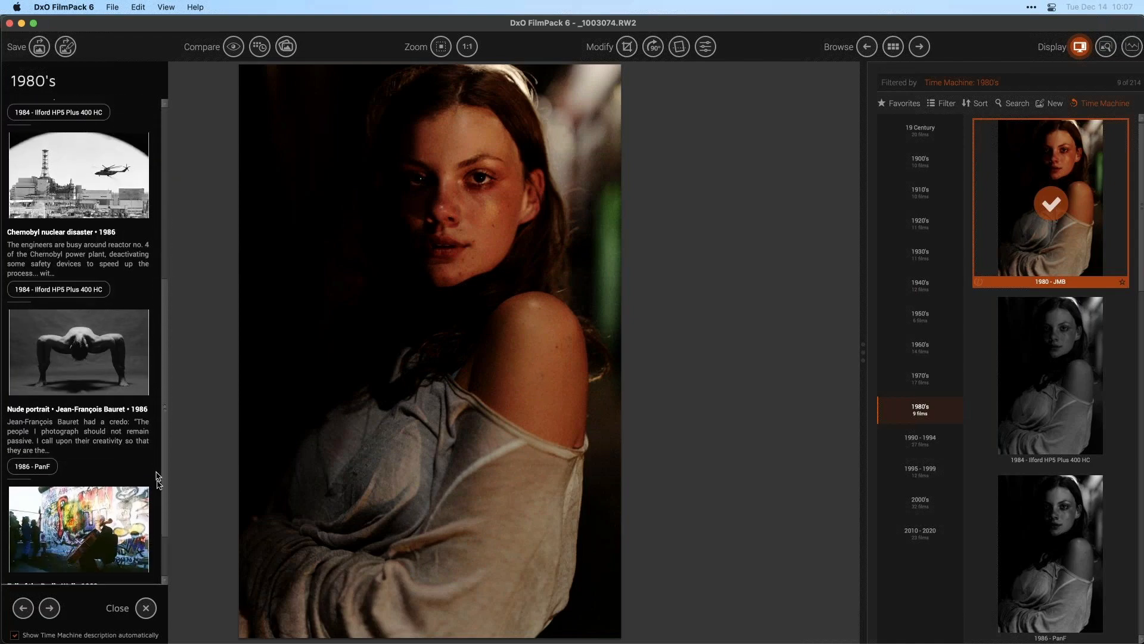
scroll(158, 480, down, 3)
click(35, 571)
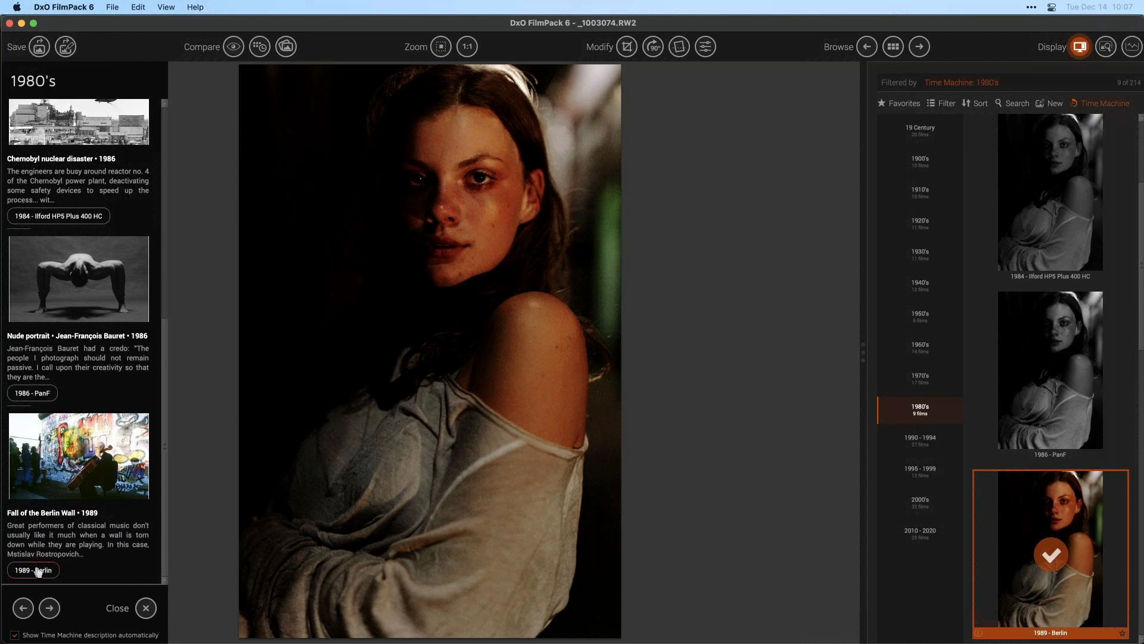
click(33, 393)
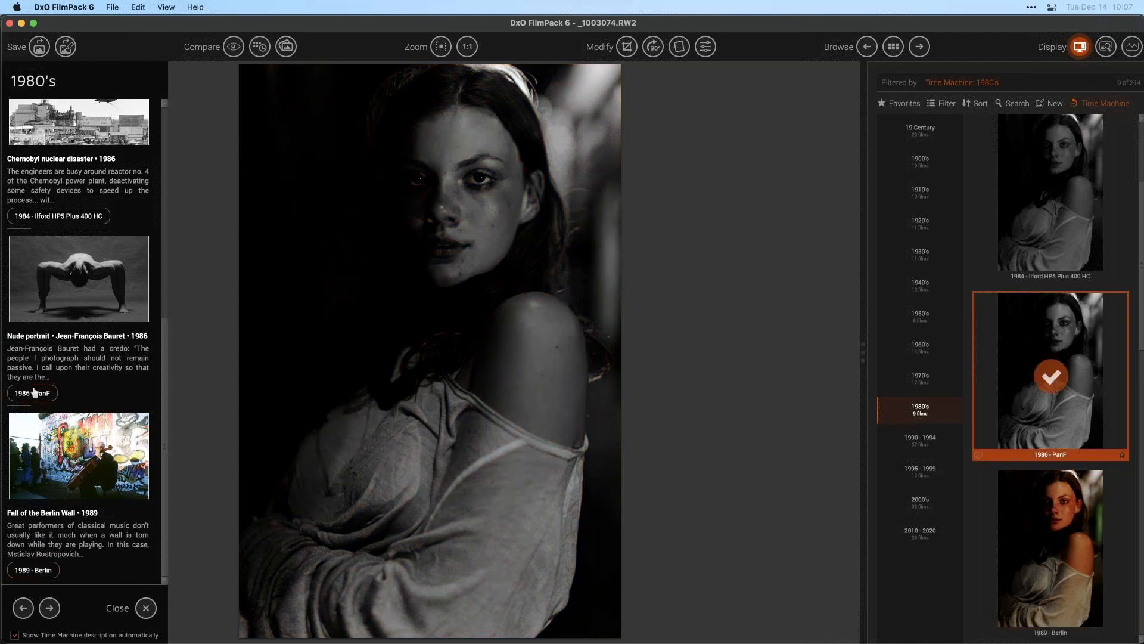
click(52, 569)
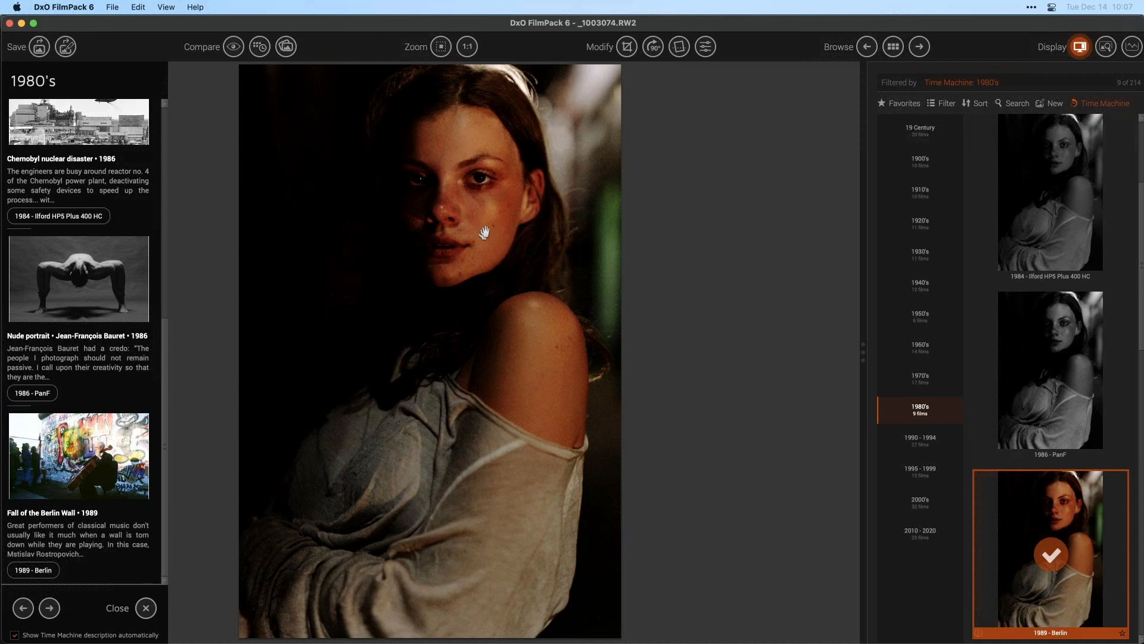
- Inspect the portrait's face at 100% zoom, then return to the fitted view
click(468, 46)
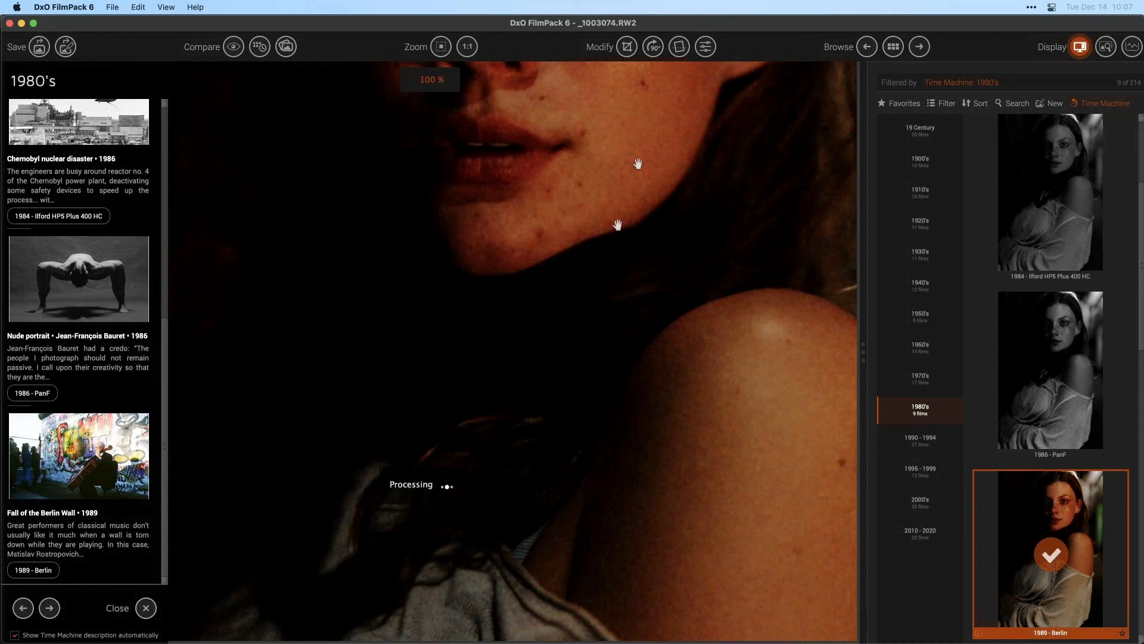
drag(600, 286, 529, 453)
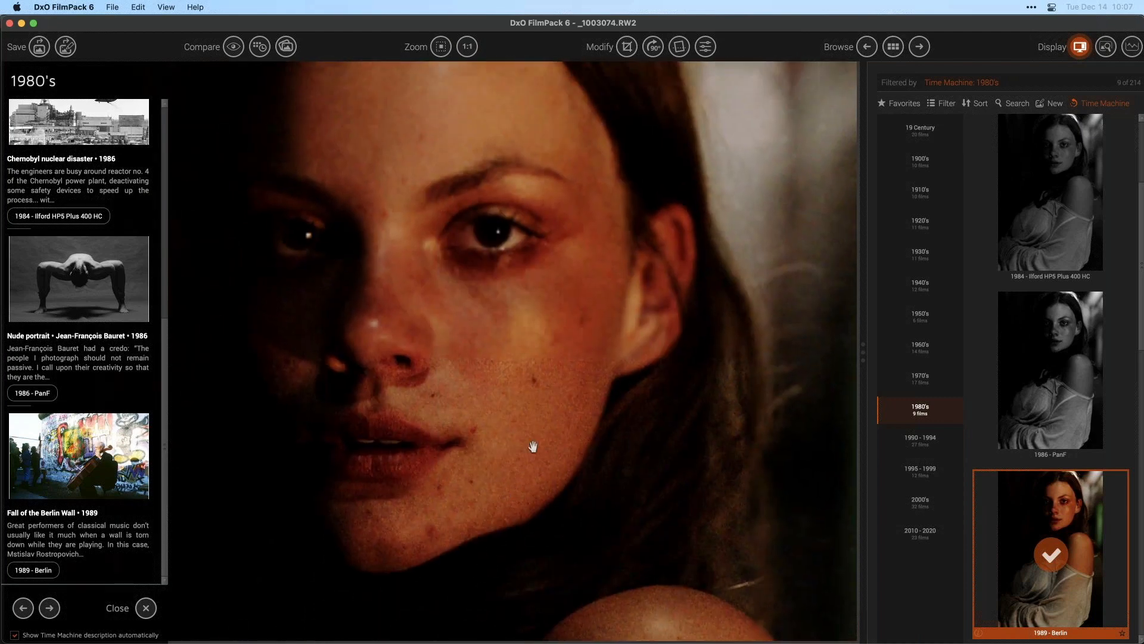
drag(503, 336, 502, 350)
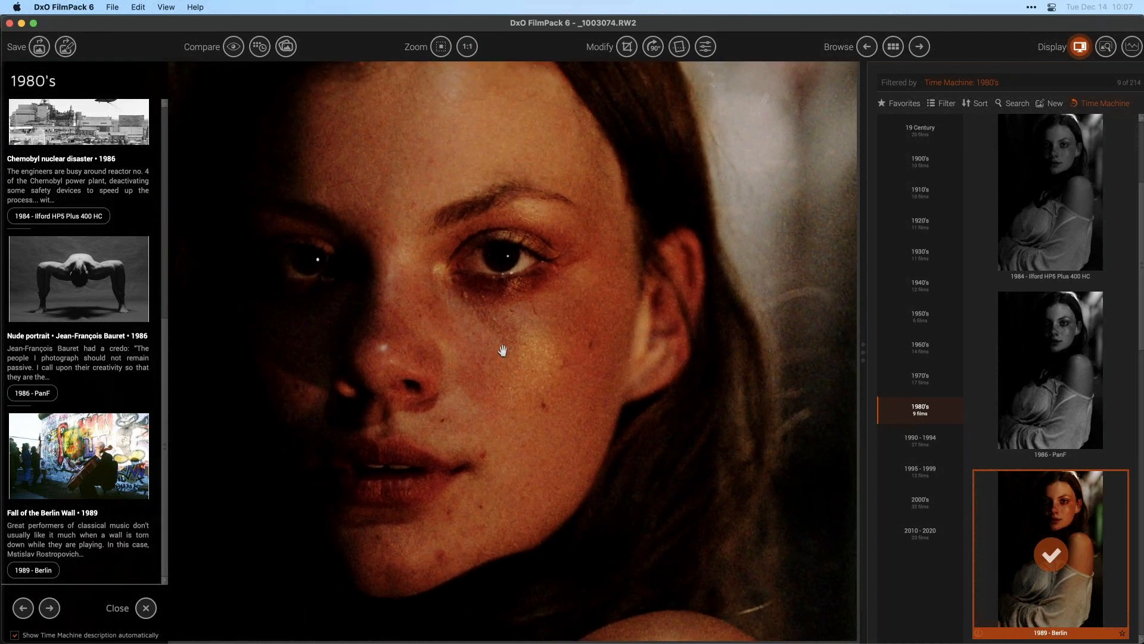
click(467, 47)
click(441, 46)
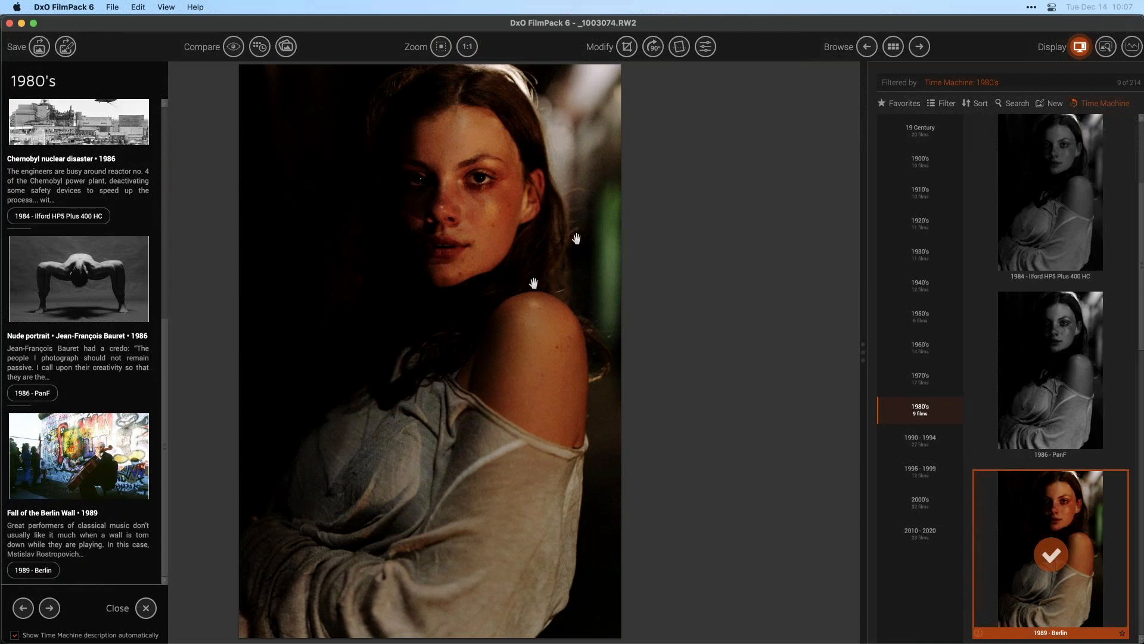
- Open the film settings and set the rendering intensity to 100
click(706, 47)
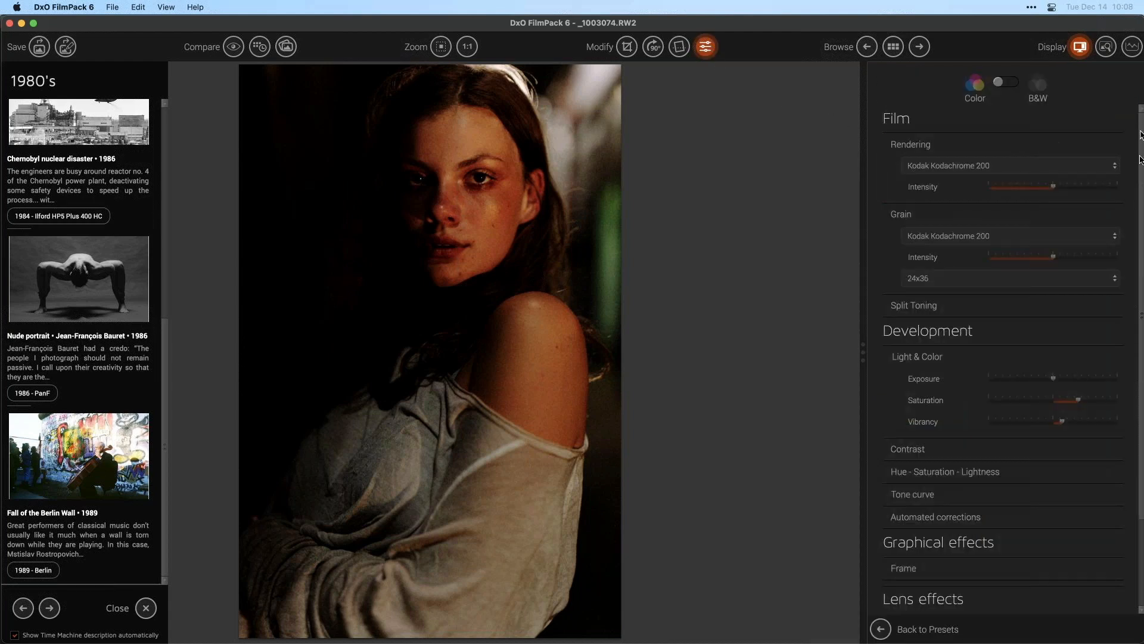
scroll(1139, 132, down, 4)
scroll(1132, 209, up, 4)
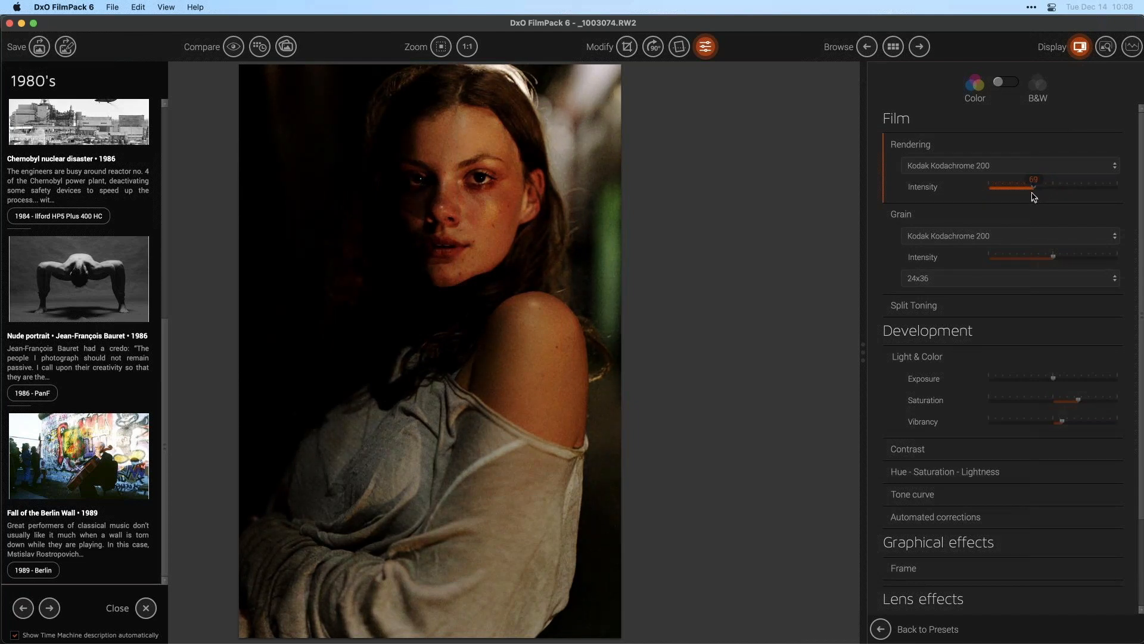
mouse_move(1034, 192)
mouse_down()
mouse_move(944, 190)
mouse_move(1033, 193)
mouse_up()
drag(1033, 194, 1057, 192)
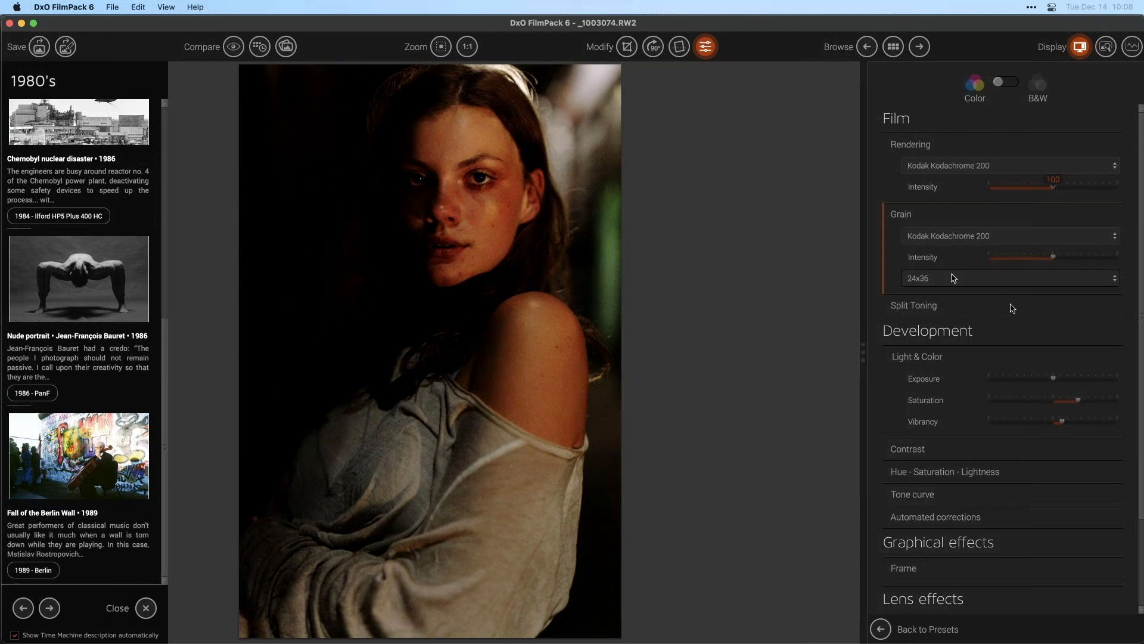
- Zoom to 100% on the face and lower the grain intensity slightly
drag(1139, 153, 1139, 180)
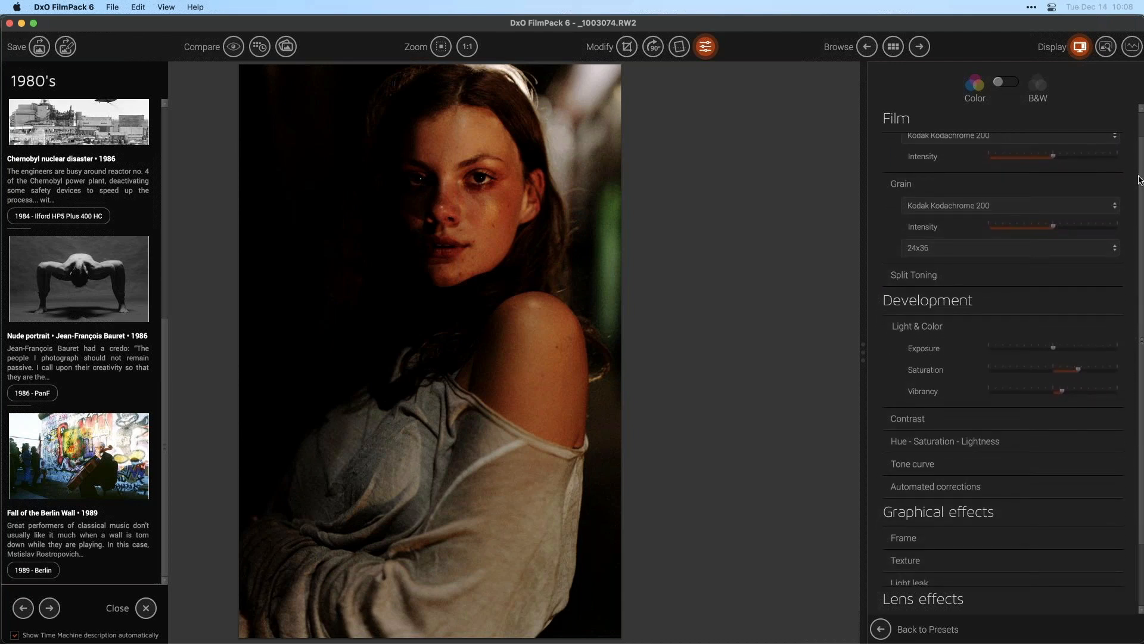
click(465, 48)
drag(542, 164, 606, 220)
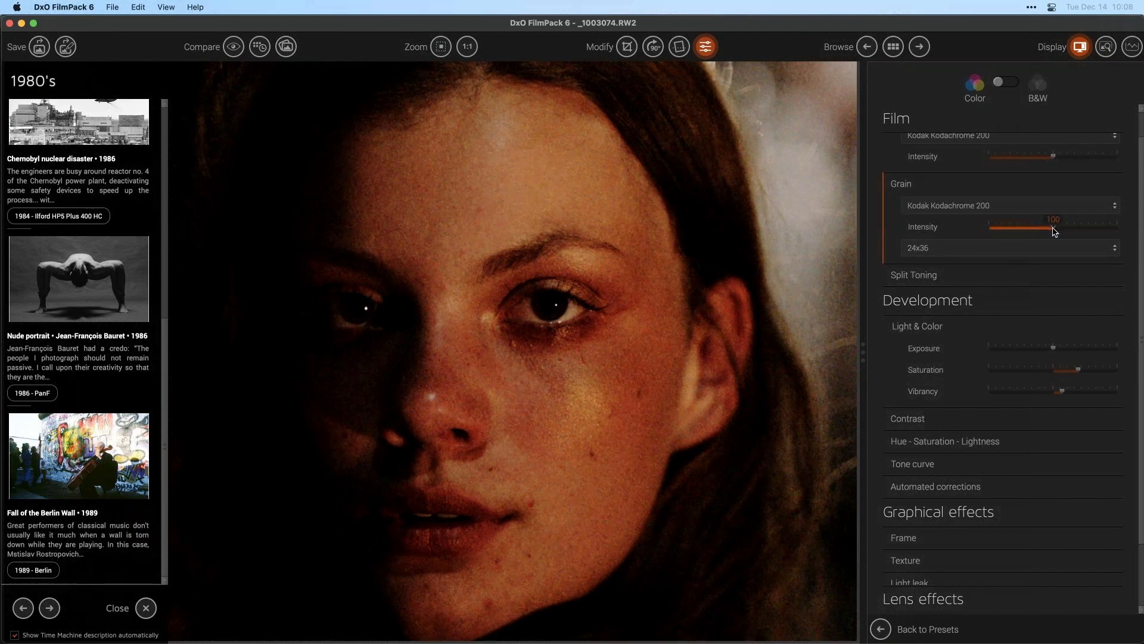
mouse_move(1054, 232)
mouse_down()
mouse_move(969, 238)
mouse_move(1126, 230)
mouse_move(1032, 232)
mouse_move(1042, 226)
mouse_up()
- Try the Medium format and Large format grain sizes, then revert to 24x36
click(961, 251)
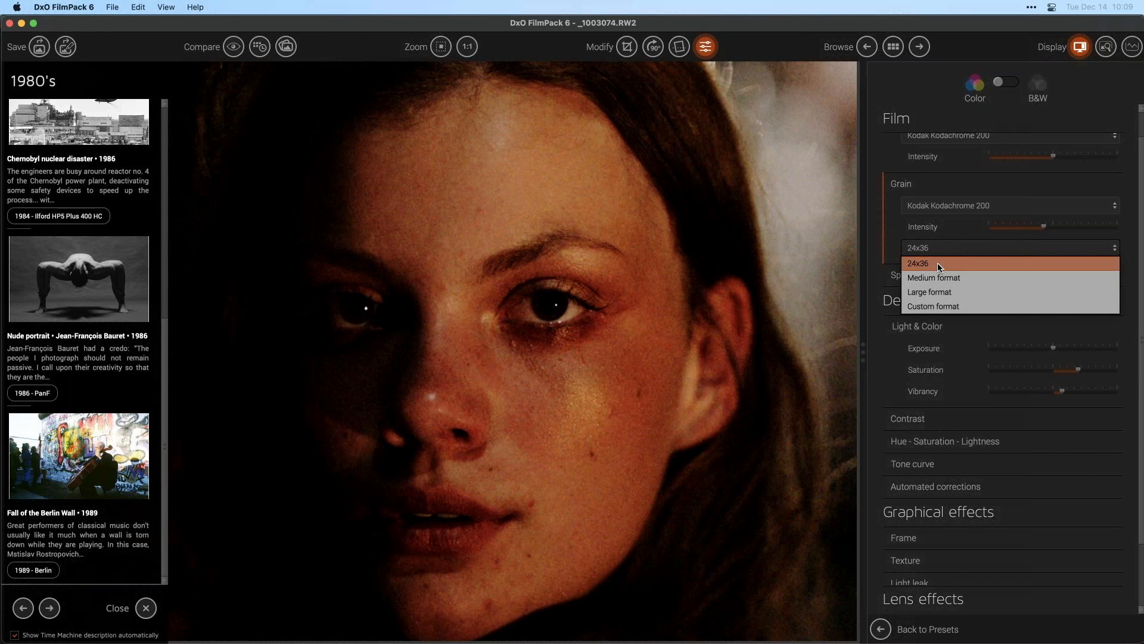
click(964, 278)
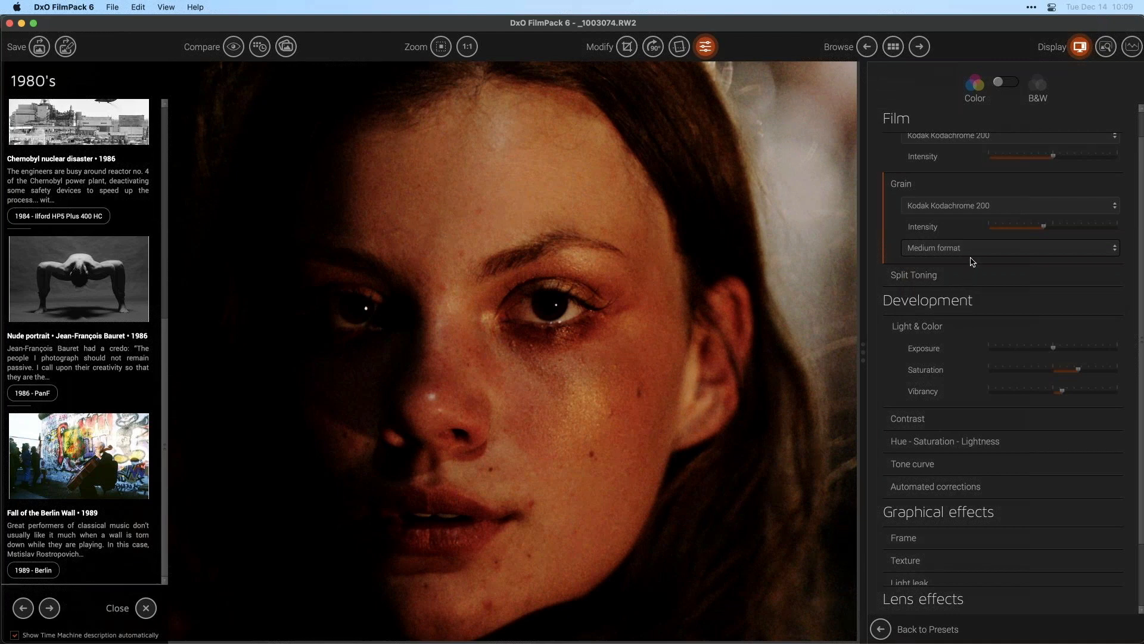
click(974, 259)
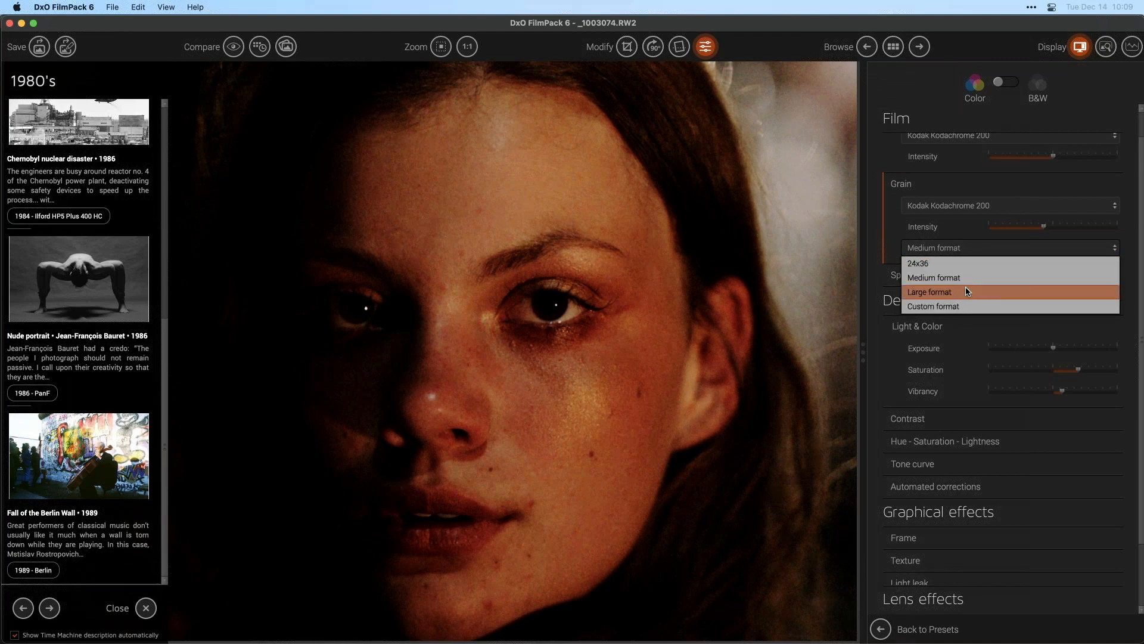
click(967, 291)
click(971, 249)
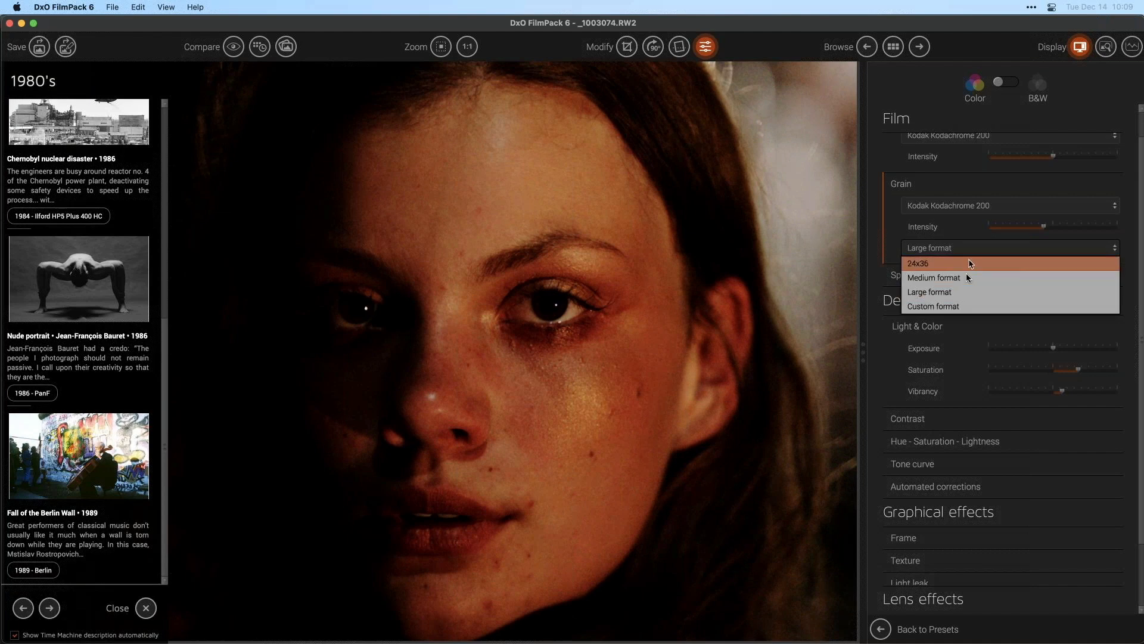
click(953, 263)
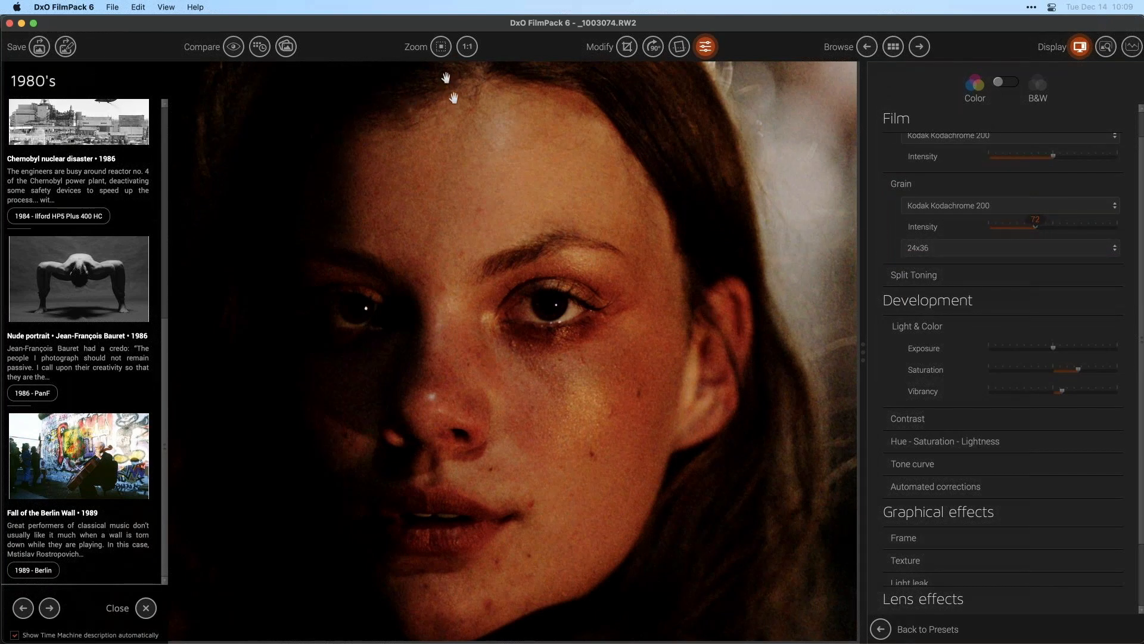
- Fit the image in view and set the exposure to 0.3
click(441, 46)
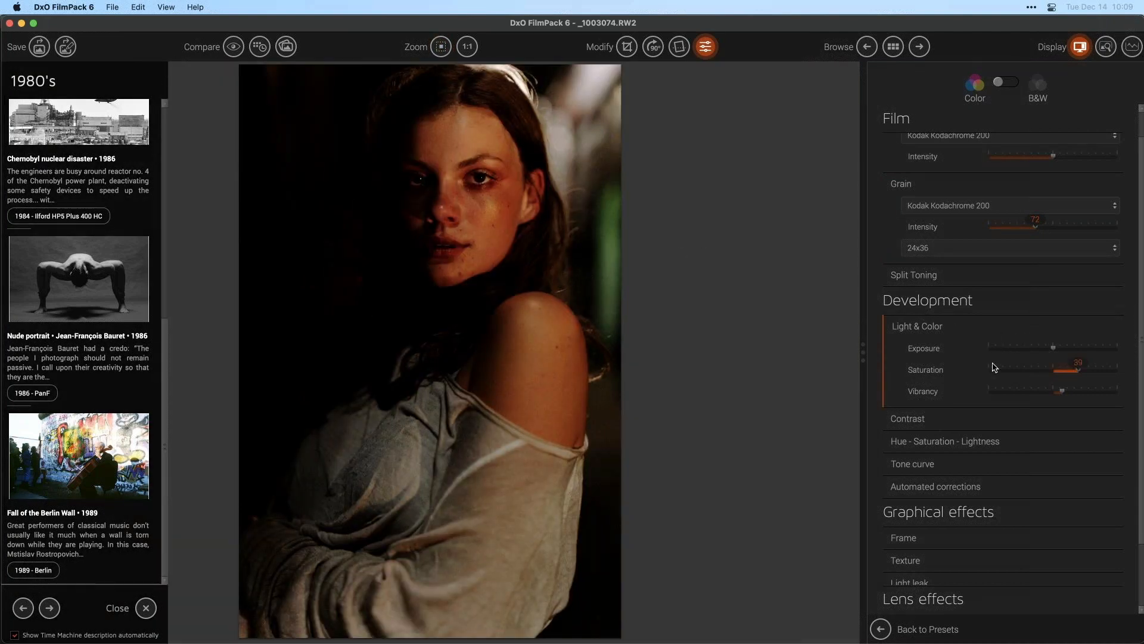
drag(1055, 352, 1067, 352)
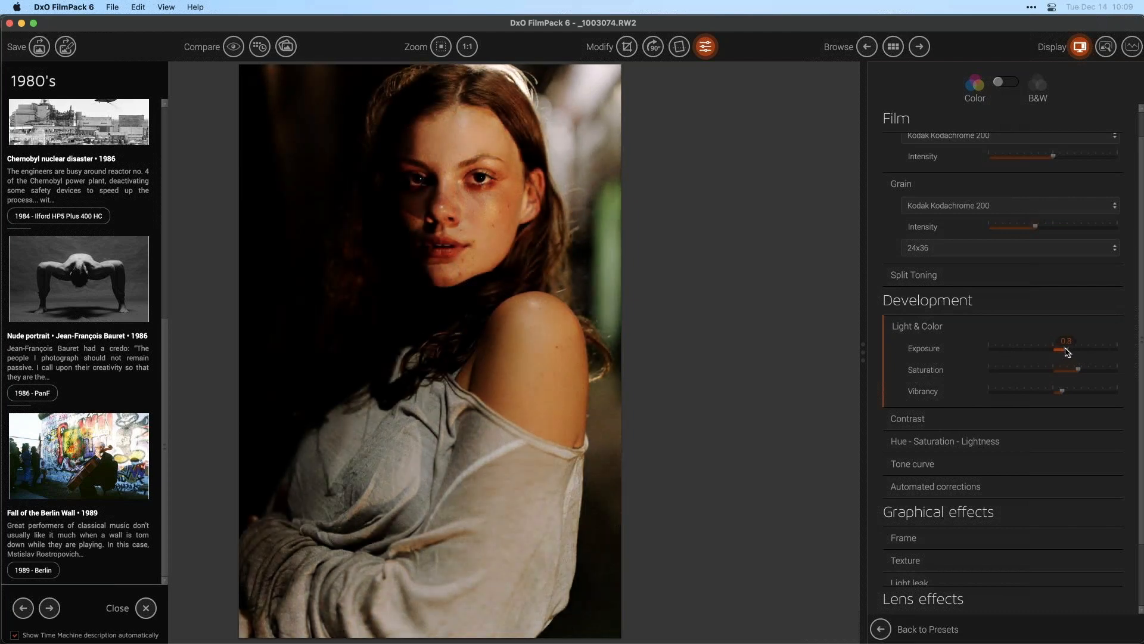
double_click(1067, 352)
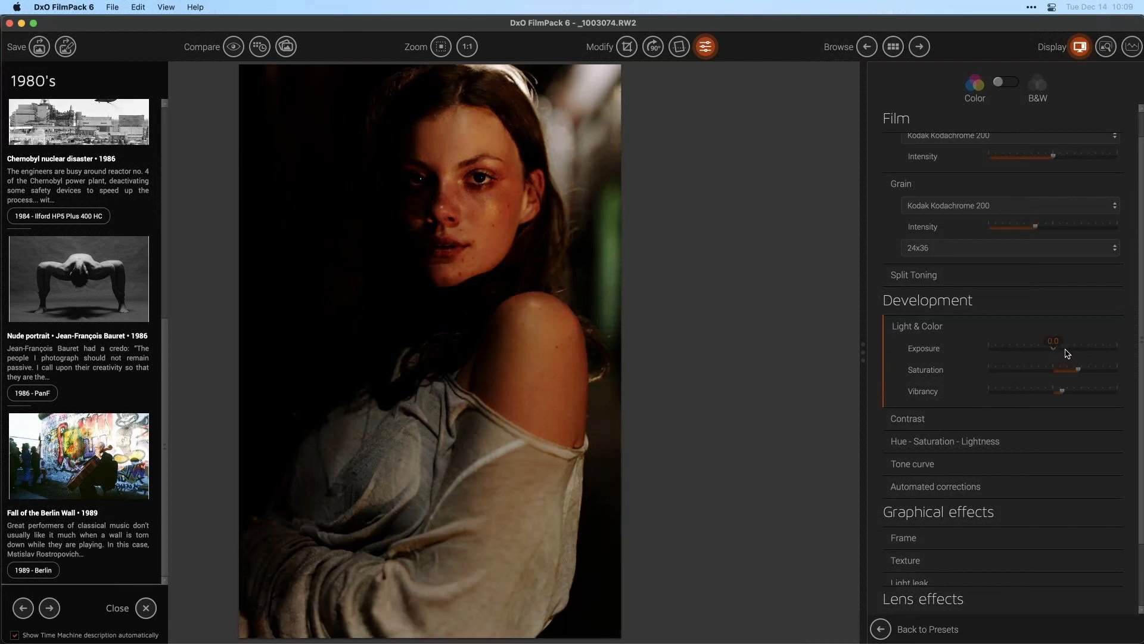
drag(1054, 348, 1057, 348)
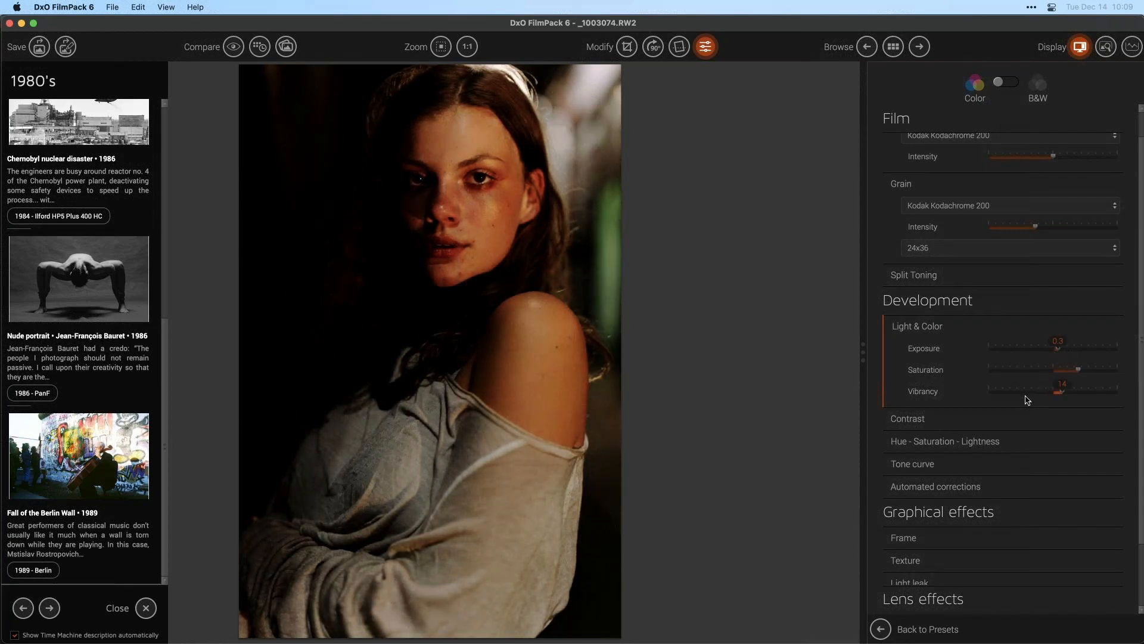
- Expand the Contrast settings and raise the shadows to 38
click(965, 421)
scroll(970, 431, down, 5)
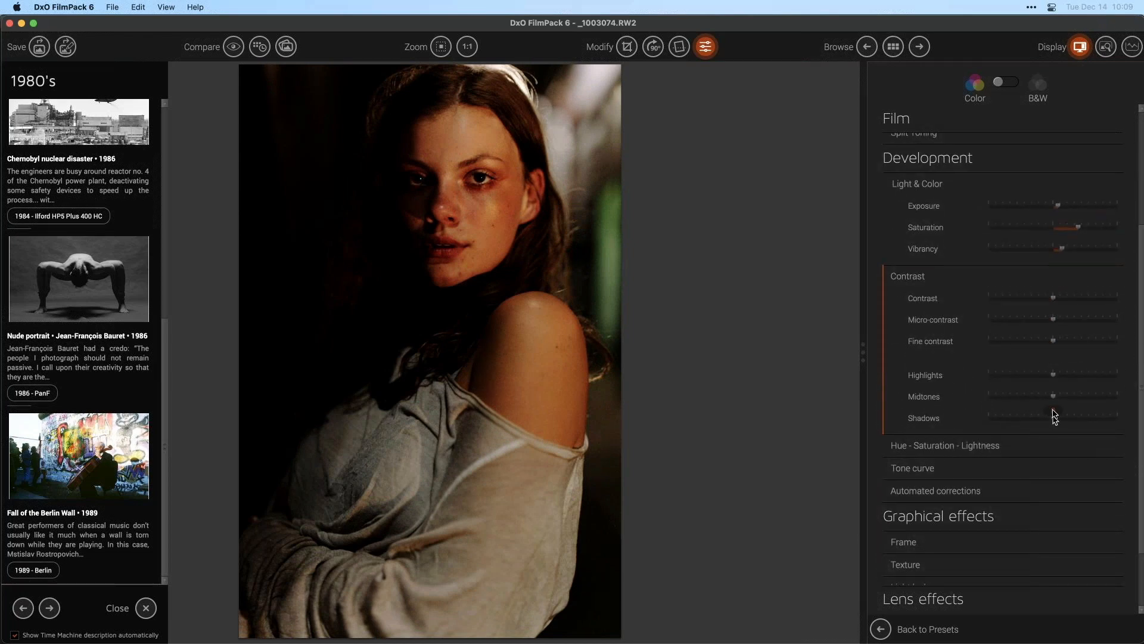
mouse_move(1065, 421)
mouse_down()
mouse_move(1109, 420)
mouse_move(1076, 420)
mouse_up()
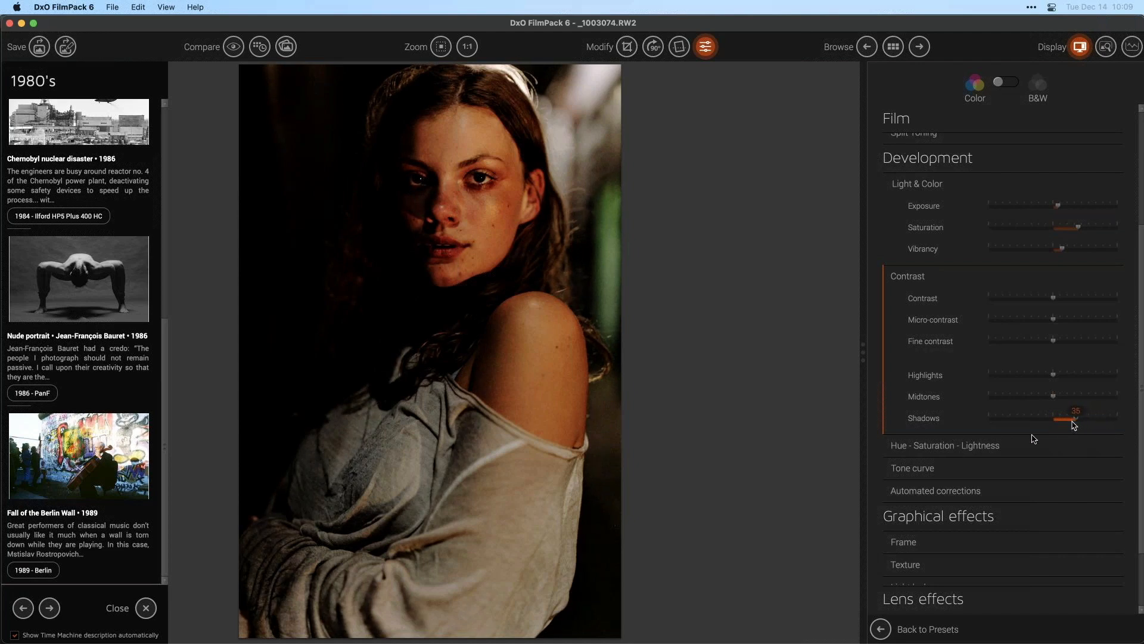
- Open the tone curve, raise the black point to 20 and add curve points lifting the shadows around 27/47
click(970, 475)
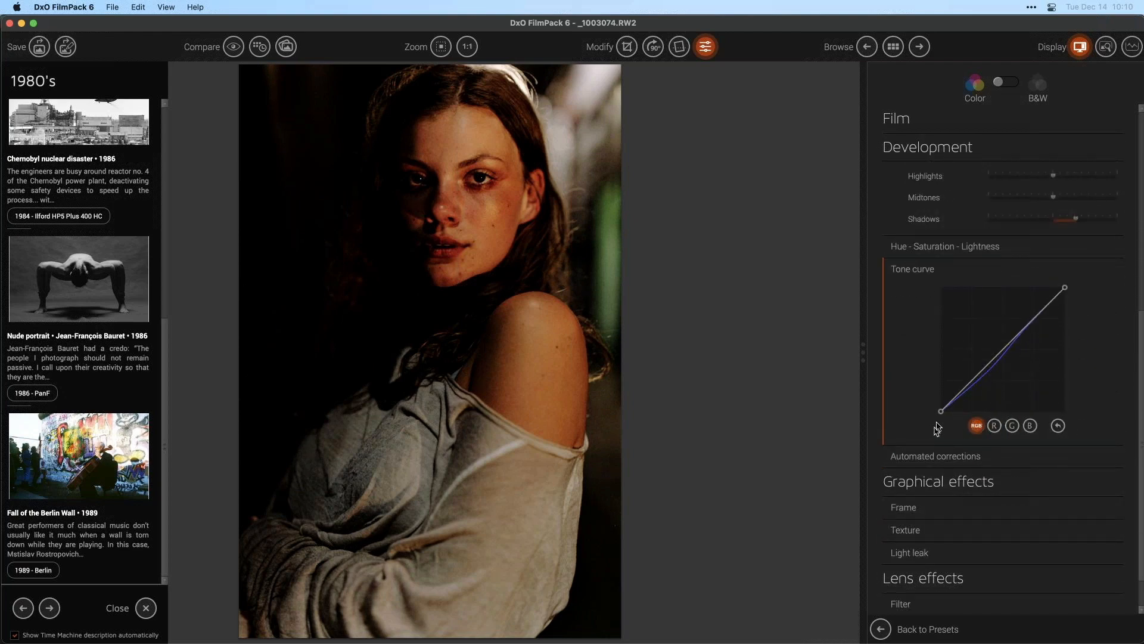
mouse_move(941, 412)
mouse_down()
mouse_move(940, 390)
mouse_move(938, 405)
mouse_up()
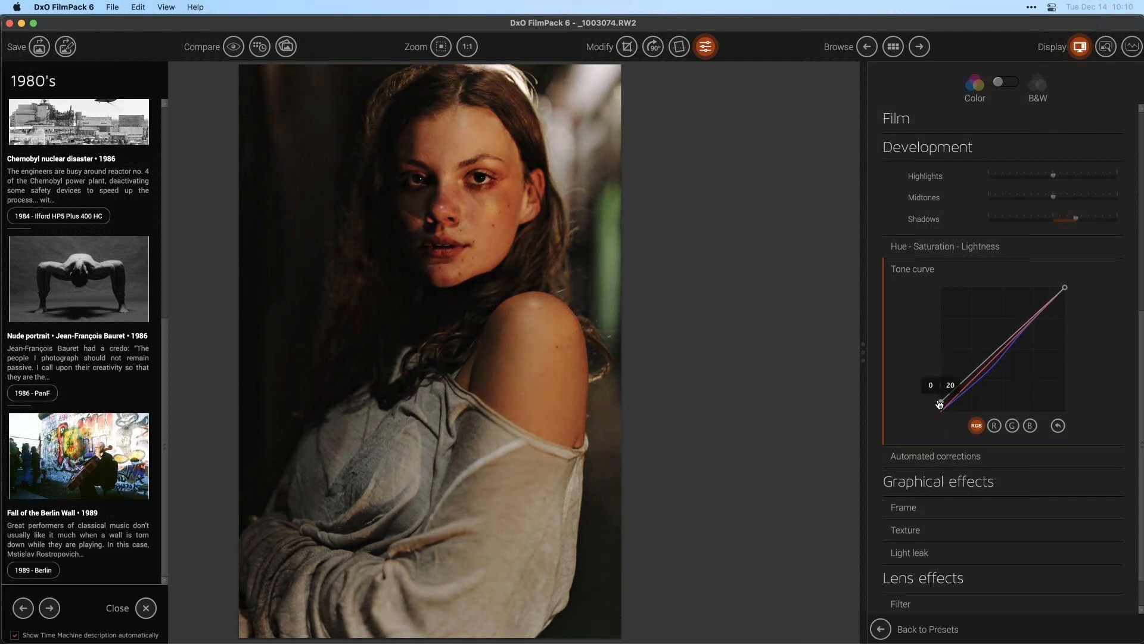
drag(939, 404, 955, 391)
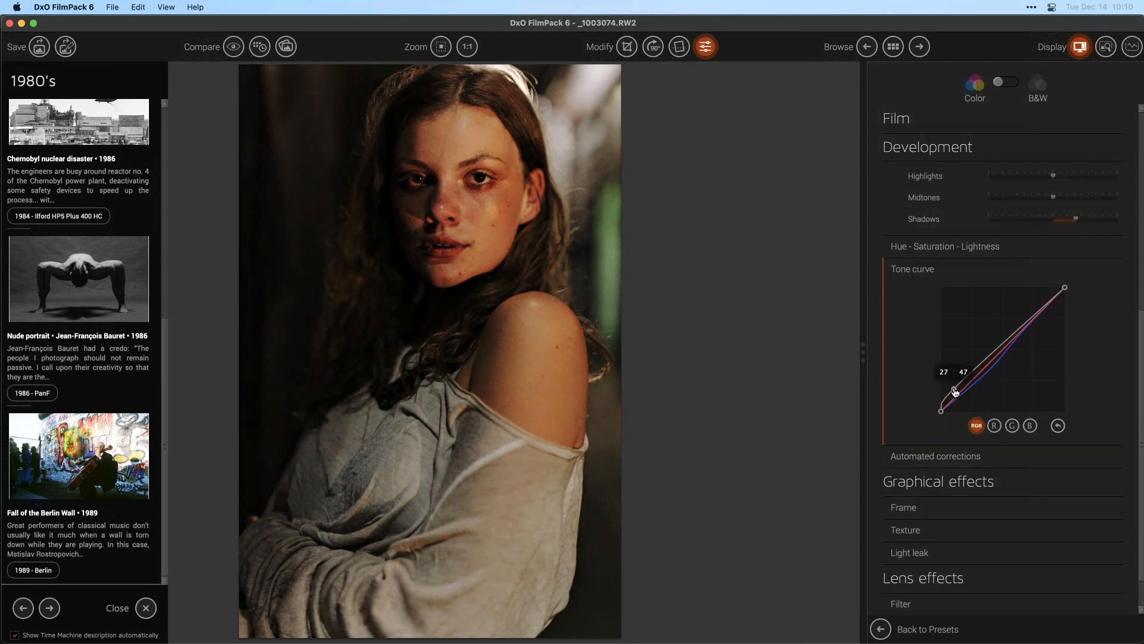
drag(1042, 310, 1044, 348)
drag(1044, 347, 1041, 314)
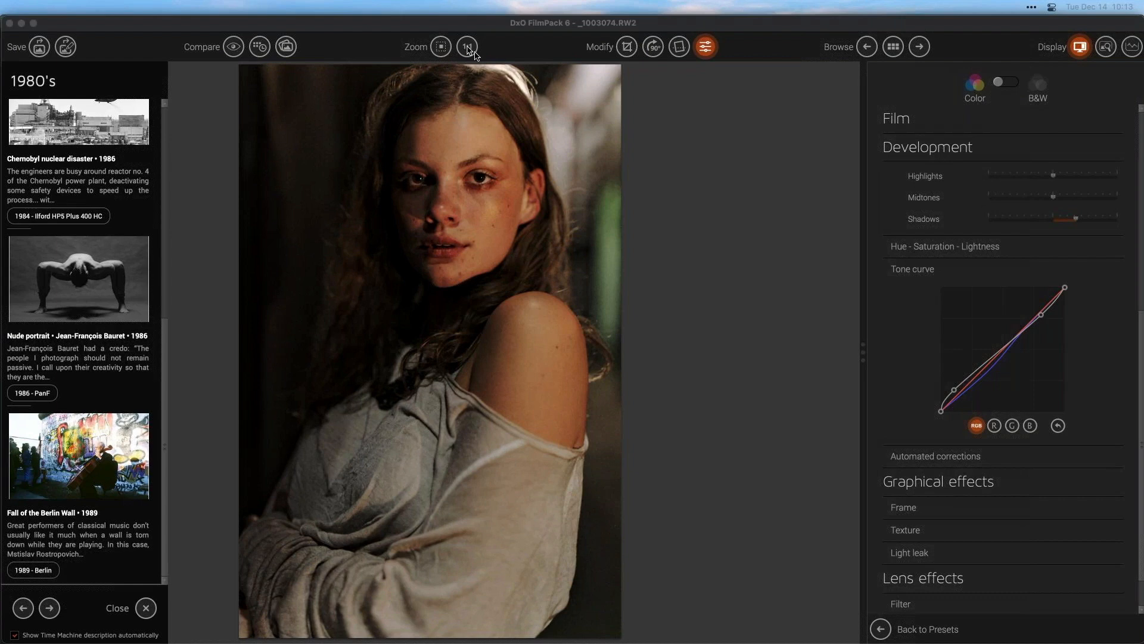
click(473, 52)
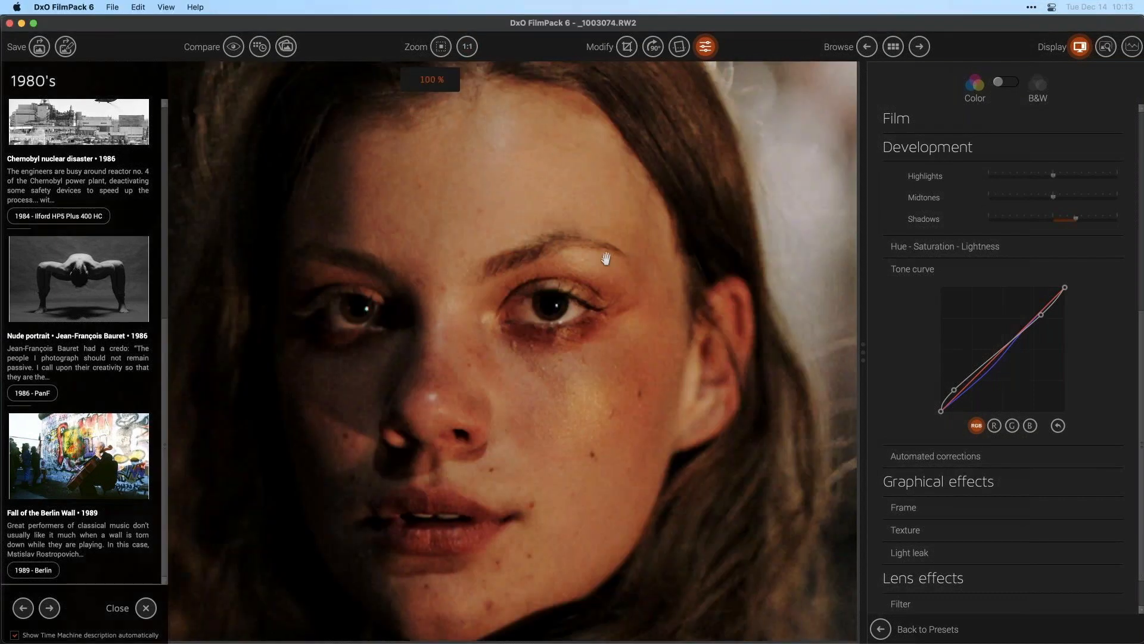
- Raise the grain intensity to its maximum of 191
scroll(618, 245, down, 2)
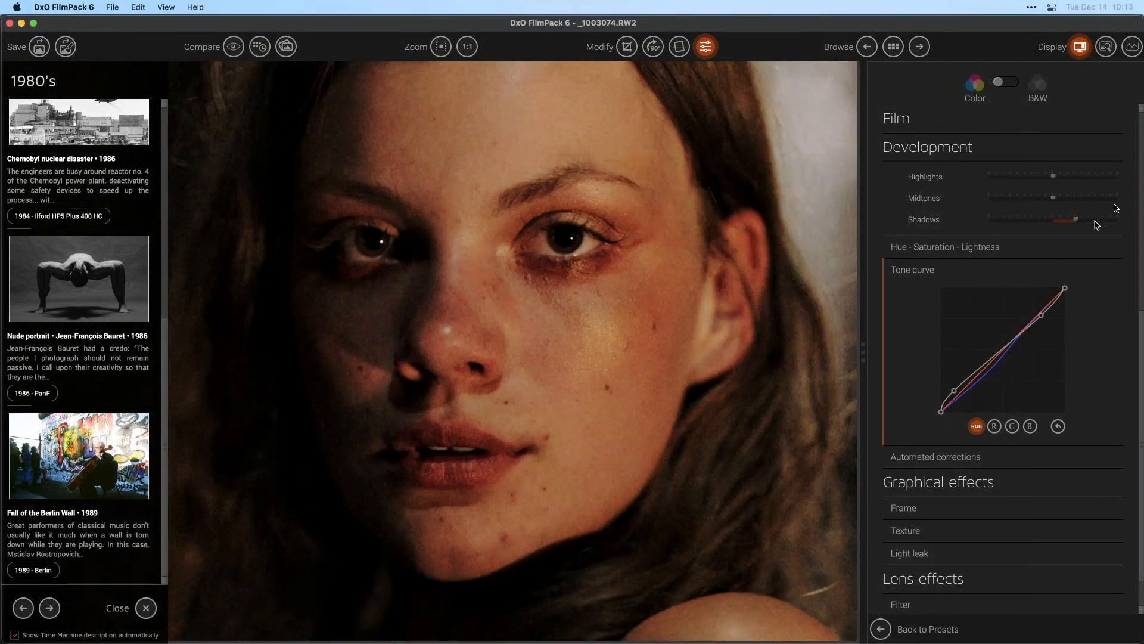
click(1141, 211)
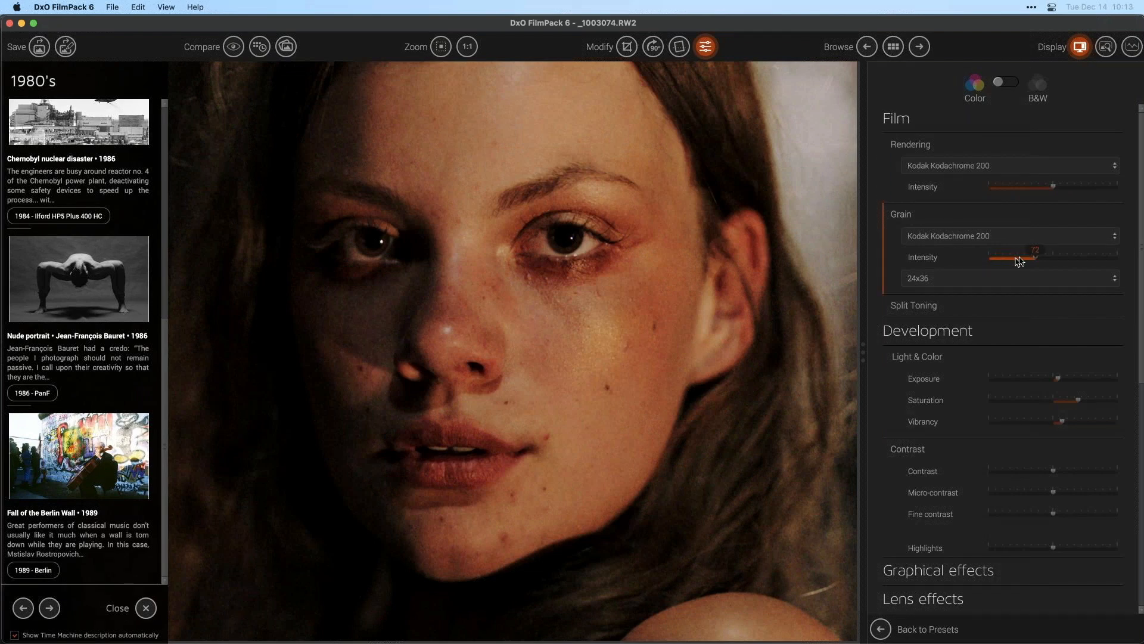
drag(1036, 261, 1114, 260)
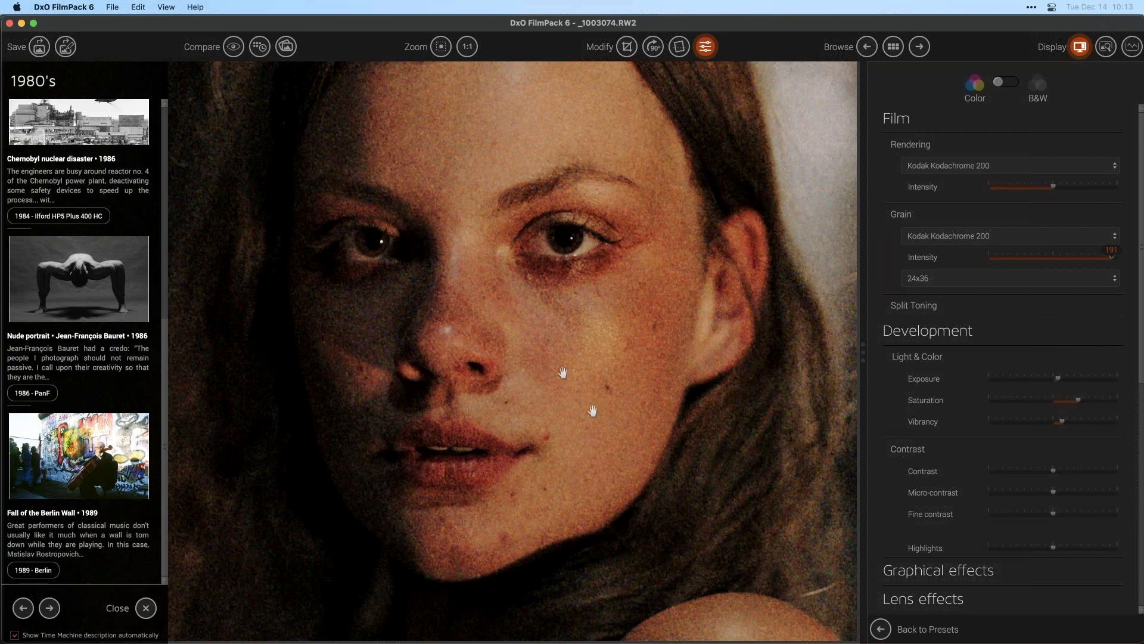
drag(1033, 255, 1143, 264)
- Switch the grain to the Kodak T-Max 400 black-and-white film and lower its intensity to 144
click(1024, 237)
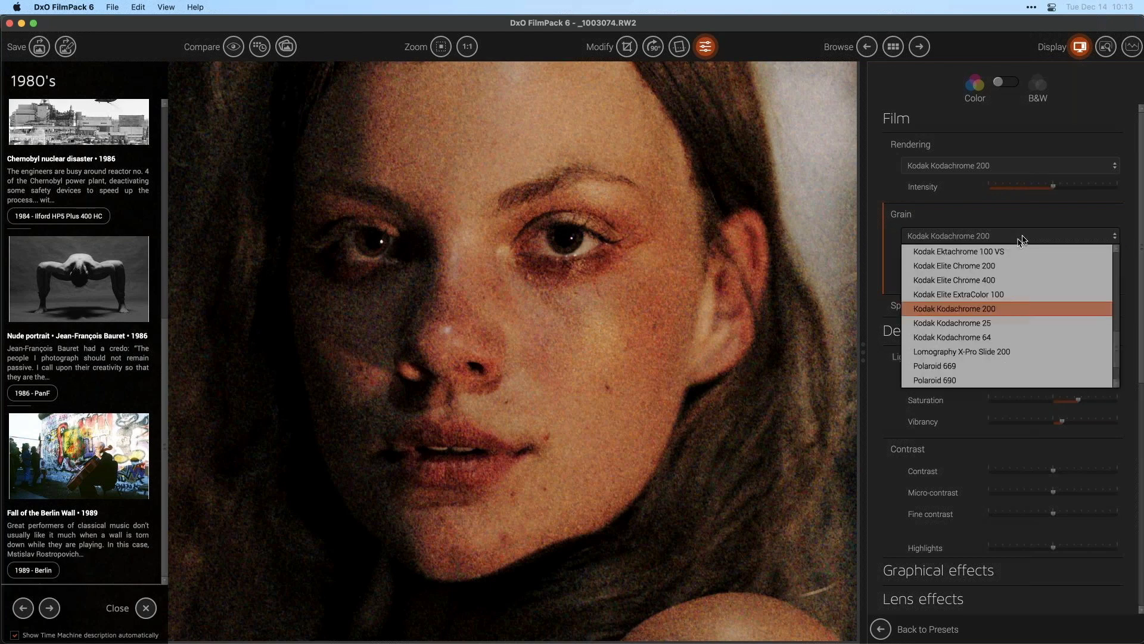
scroll(1028, 298, up, 5)
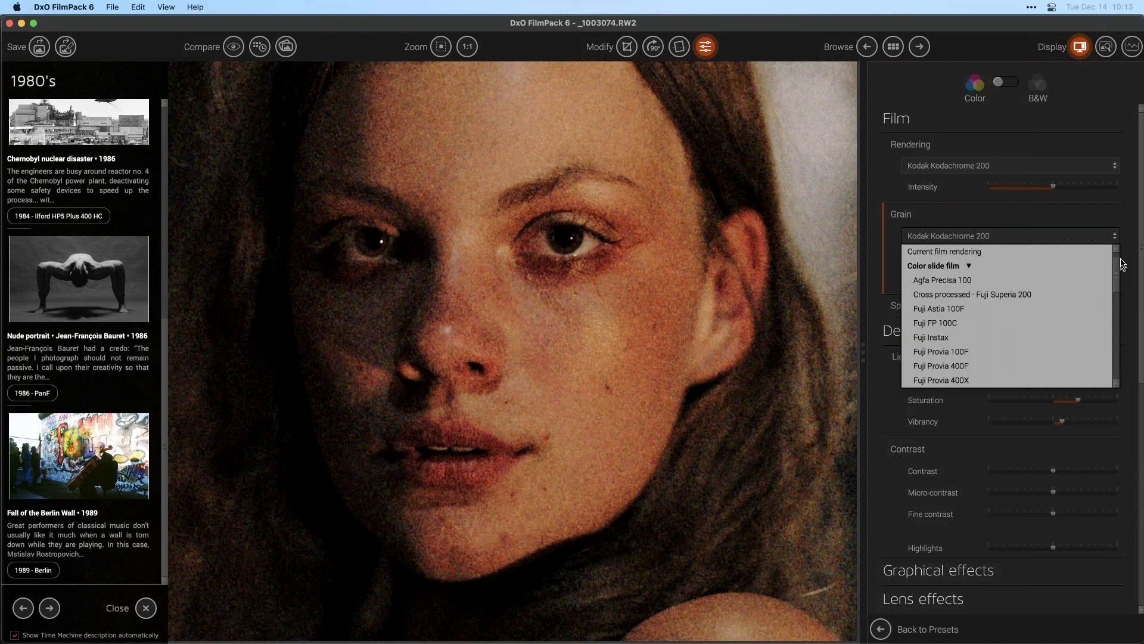
click(964, 282)
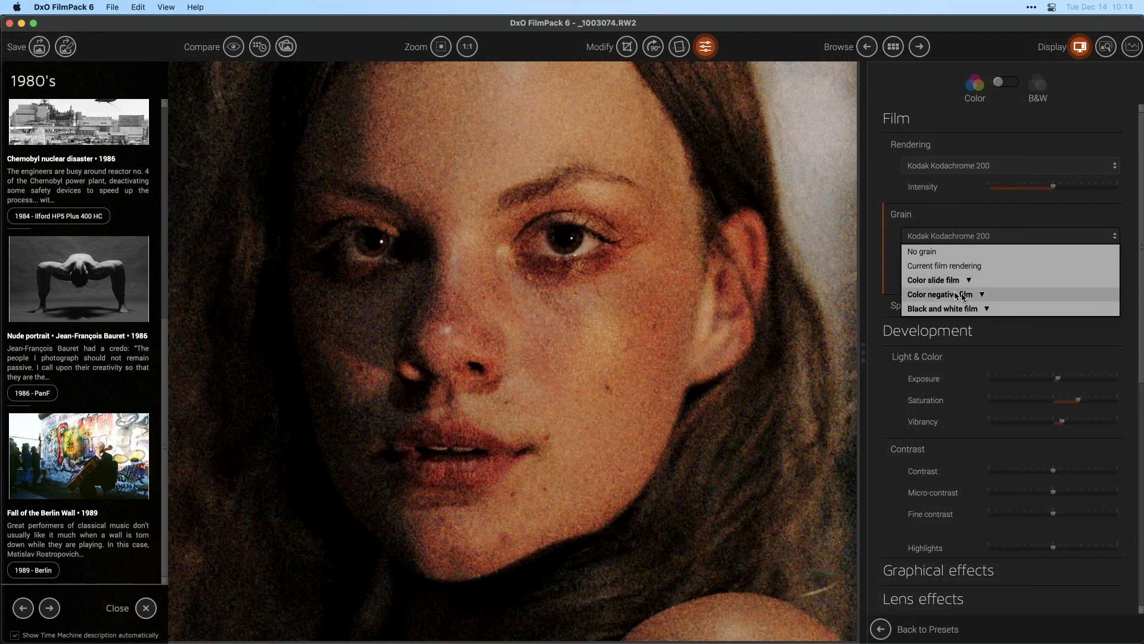
click(974, 307)
scroll(1009, 334, down, 5)
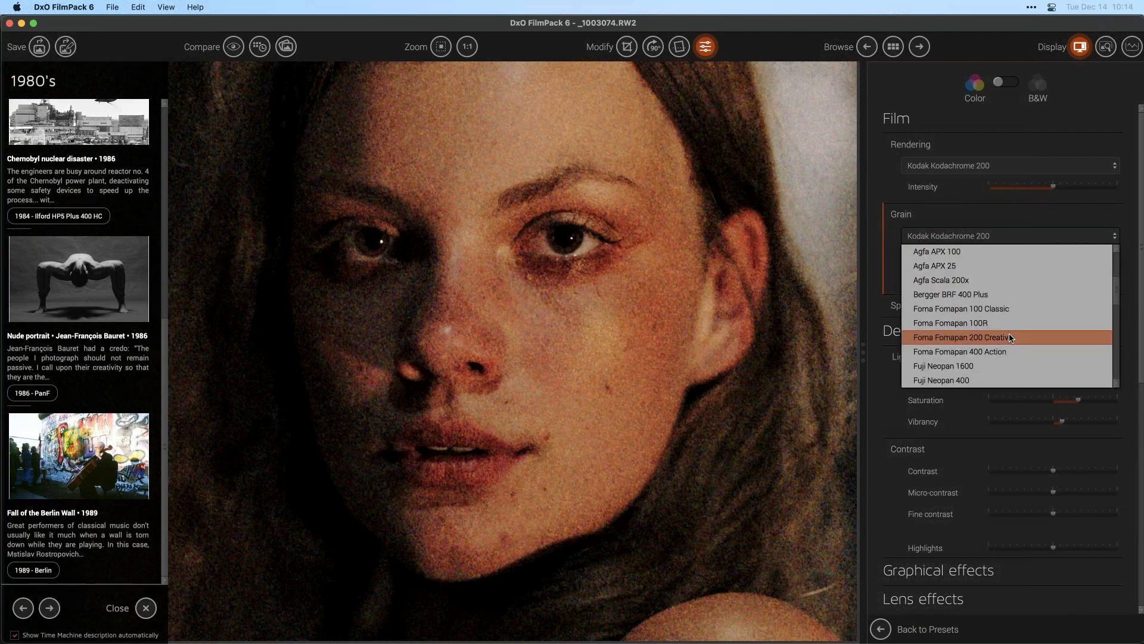
scroll(1008, 334, down, 8)
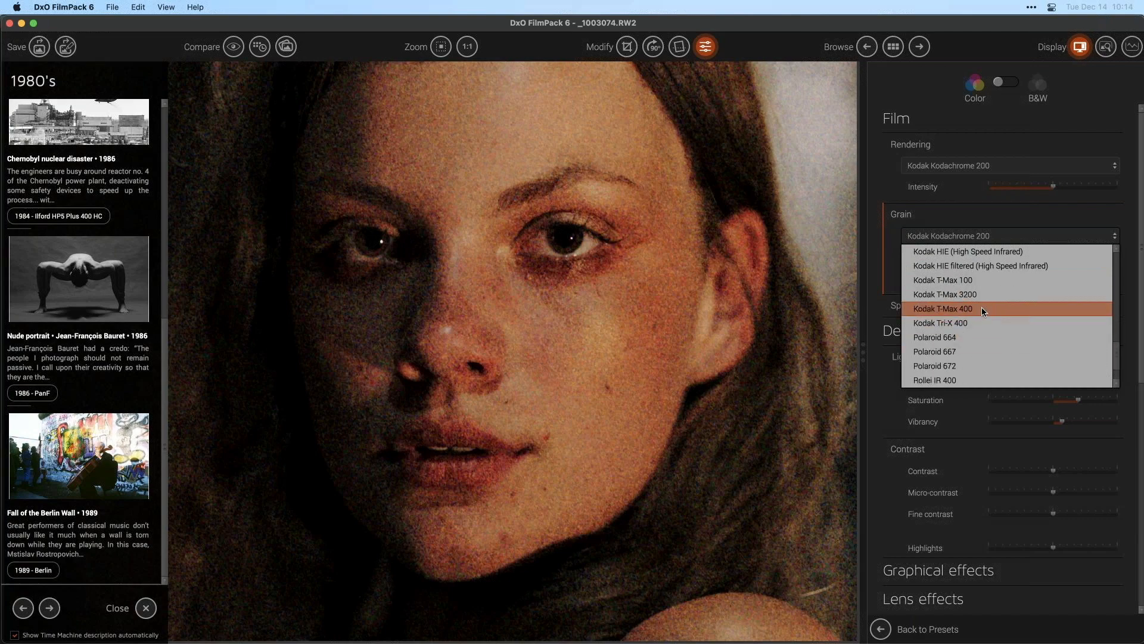
click(982, 306)
drag(1114, 256, 1081, 262)
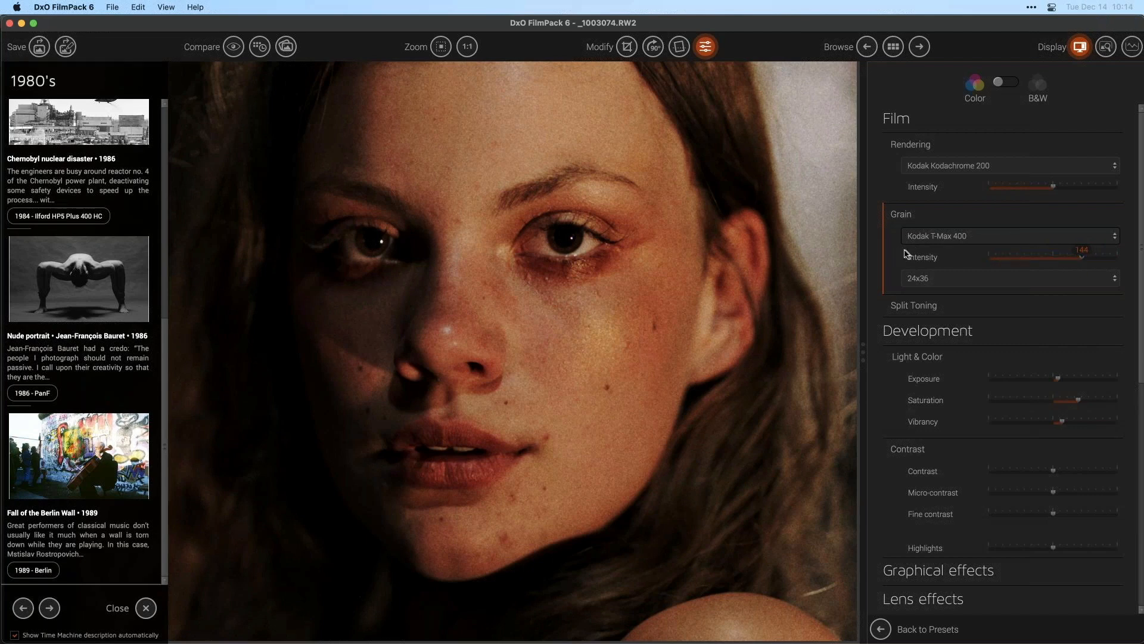
- Turn the grain off, then set it to Current film rendering and lower its intensity slightly
click(965, 240)
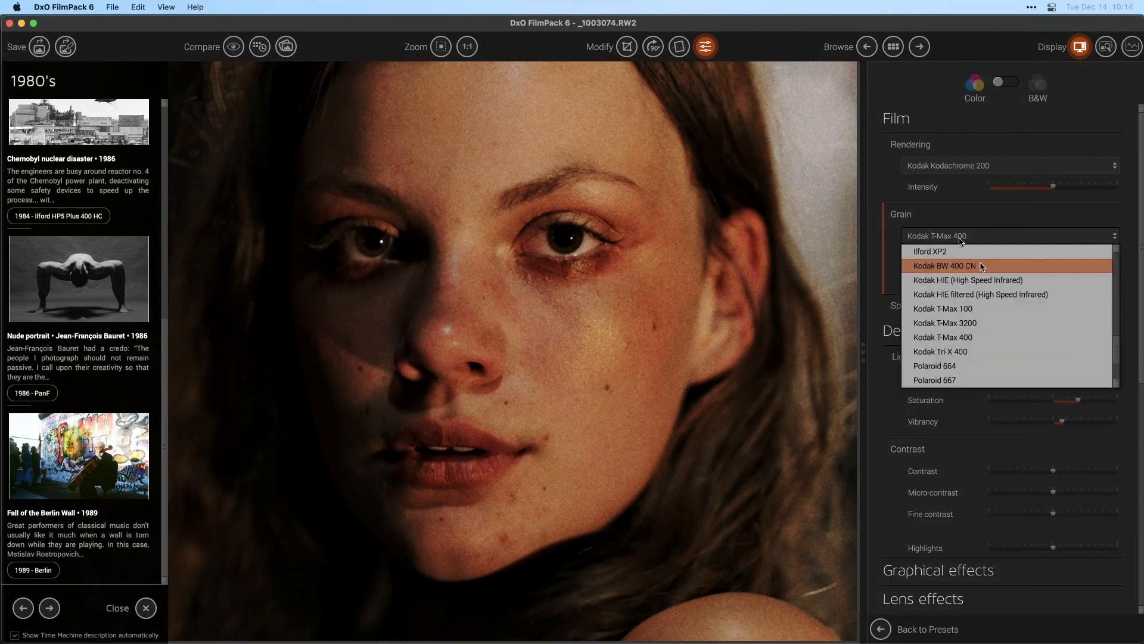
scroll(971, 280, up, 10)
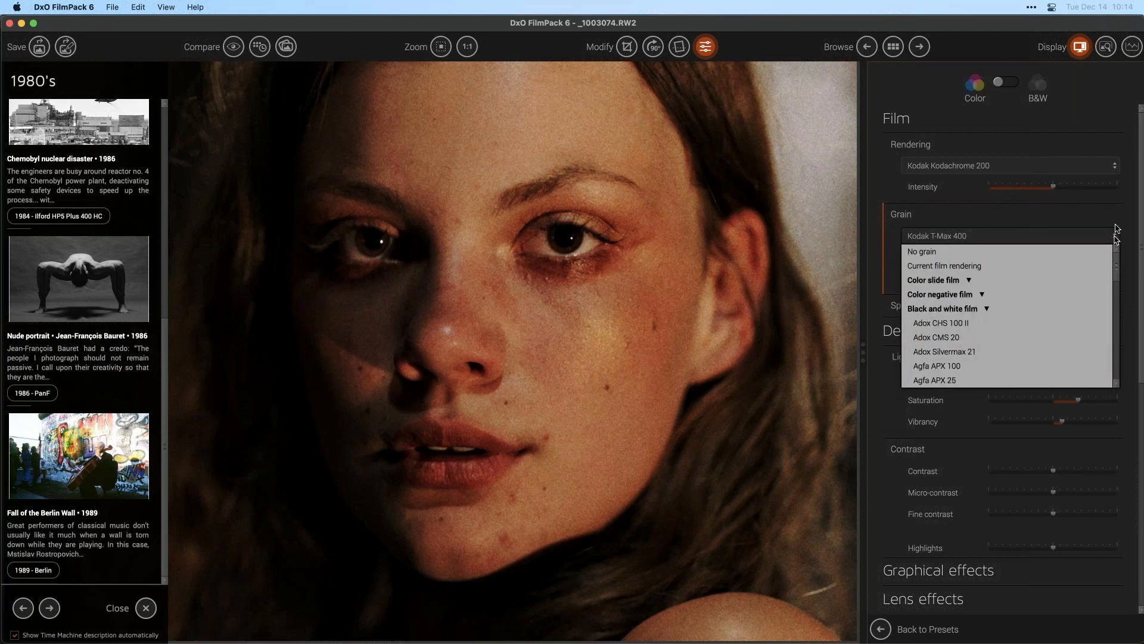
click(933, 251)
click(983, 239)
click(938, 266)
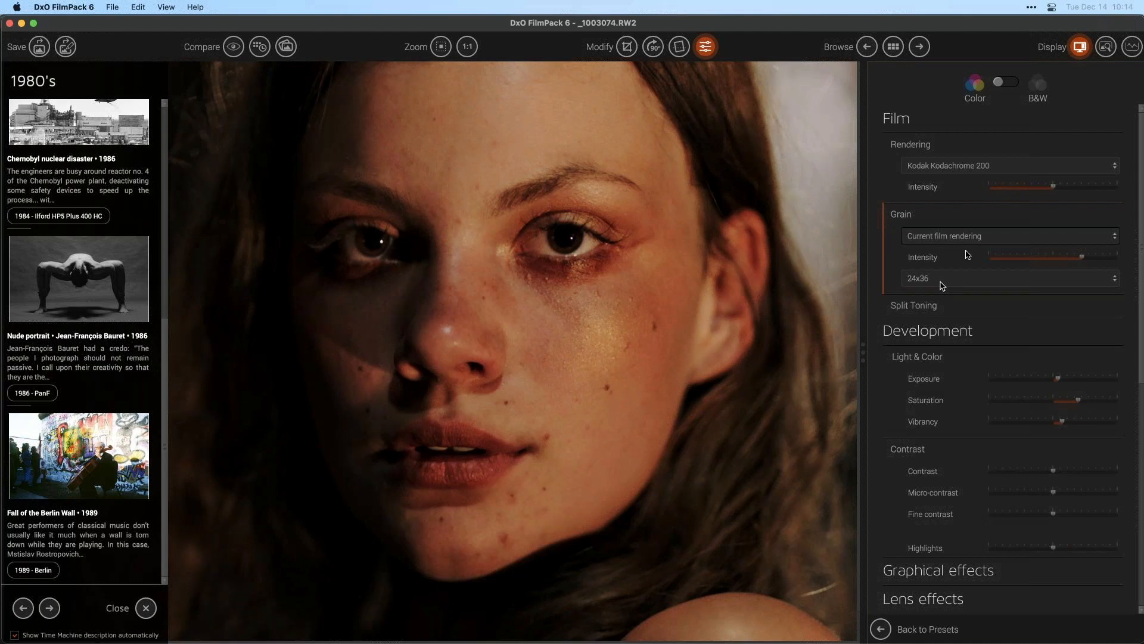
drag(1081, 258, 1064, 258)
click(999, 239)
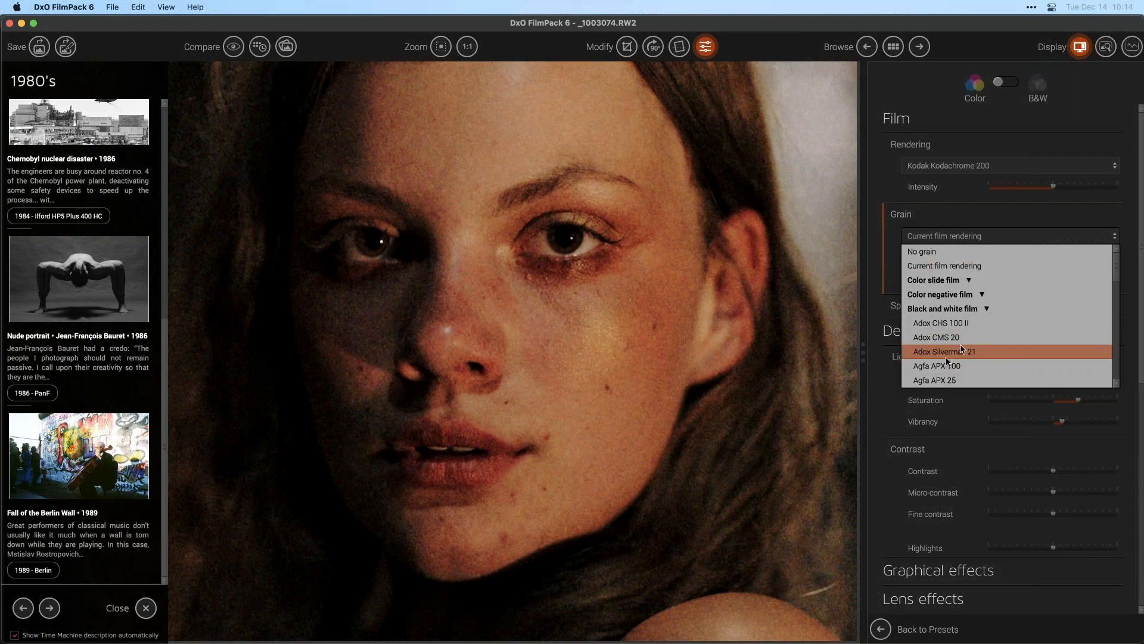
click(944, 216)
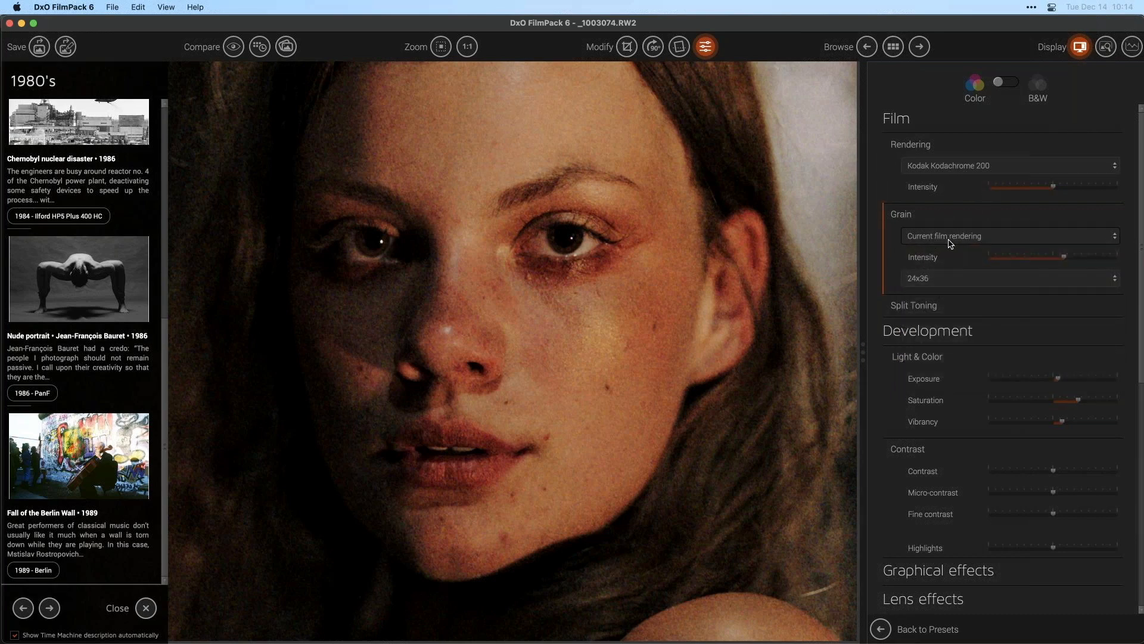
- Switch the grain to Foma Fomapan 200 Creative and raise its intensity to the maximum
click(952, 238)
click(989, 309)
click(995, 310)
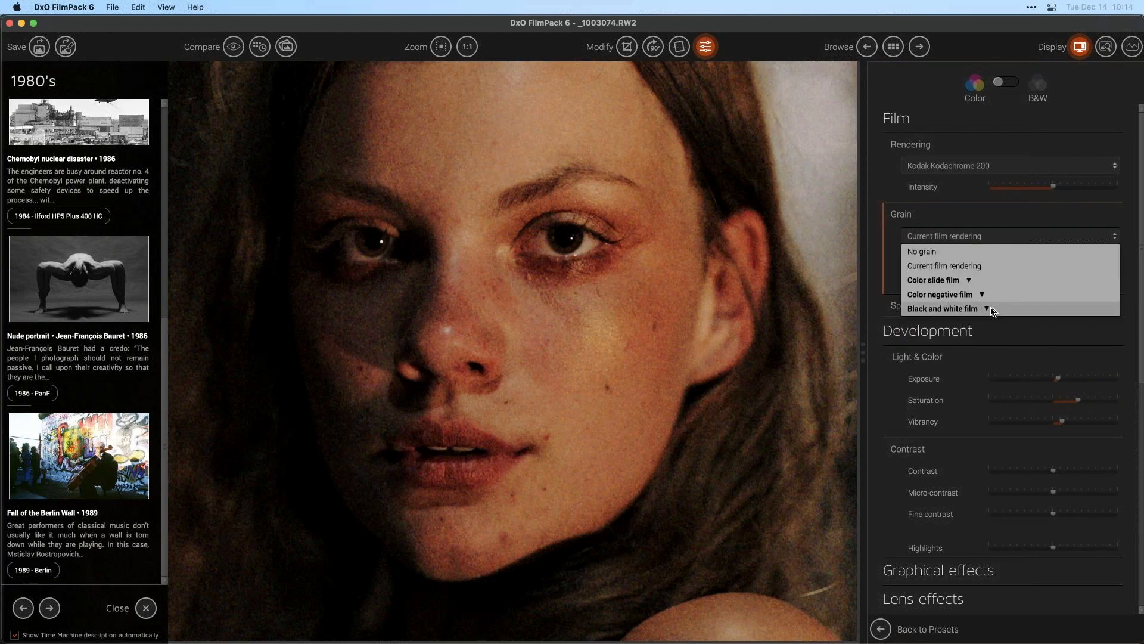
click(986, 310)
scroll(949, 334, down, 3)
click(950, 334)
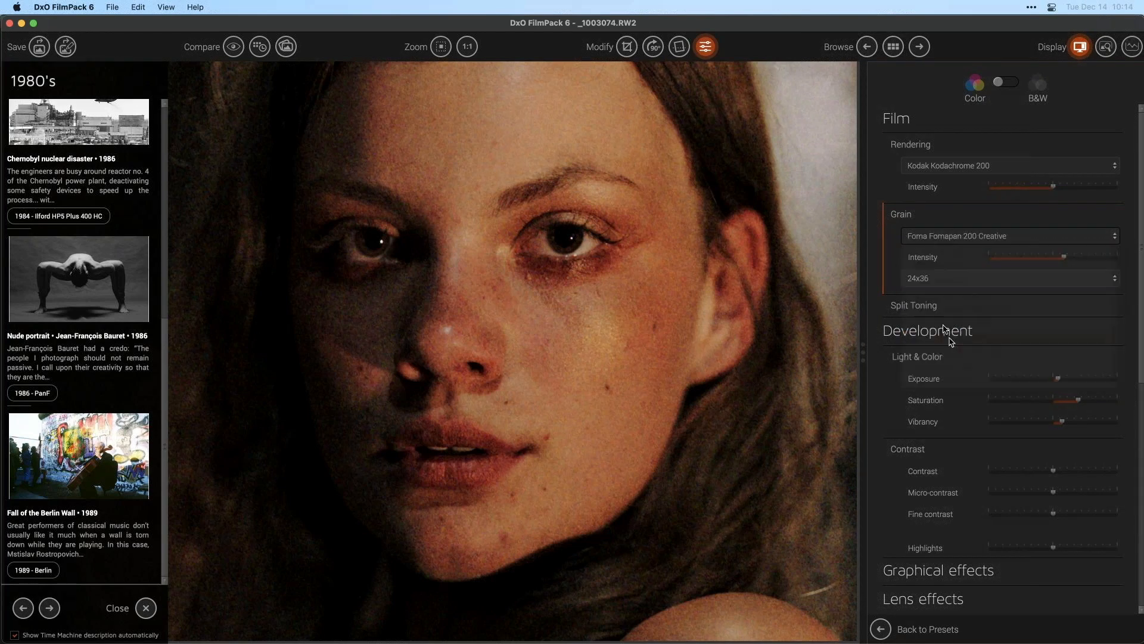
drag(1055, 263, 1095, 257)
drag(960, 264, 1096, 259)
- Switch the grain to Ilford HP5 Plus 400 and set its intensity to 182
click(1027, 242)
scroll(987, 352, down, 3)
click(989, 365)
drag(1058, 261, 1107, 263)
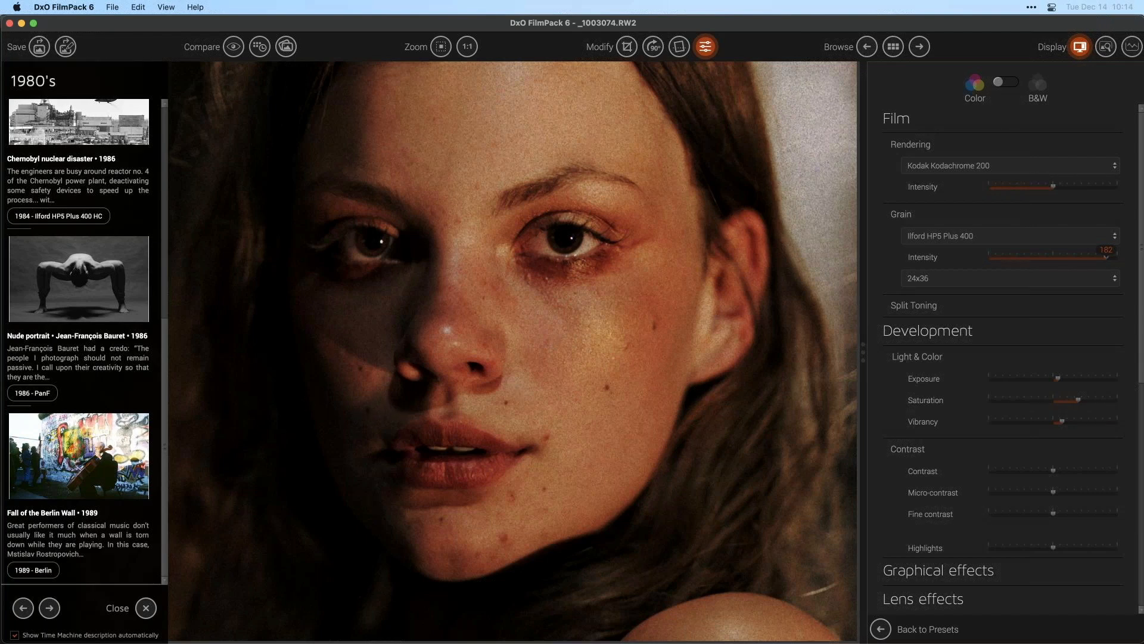
- Return to the photo browser, discarding the changes to the portrait
scroll(382, 244, up, 2)
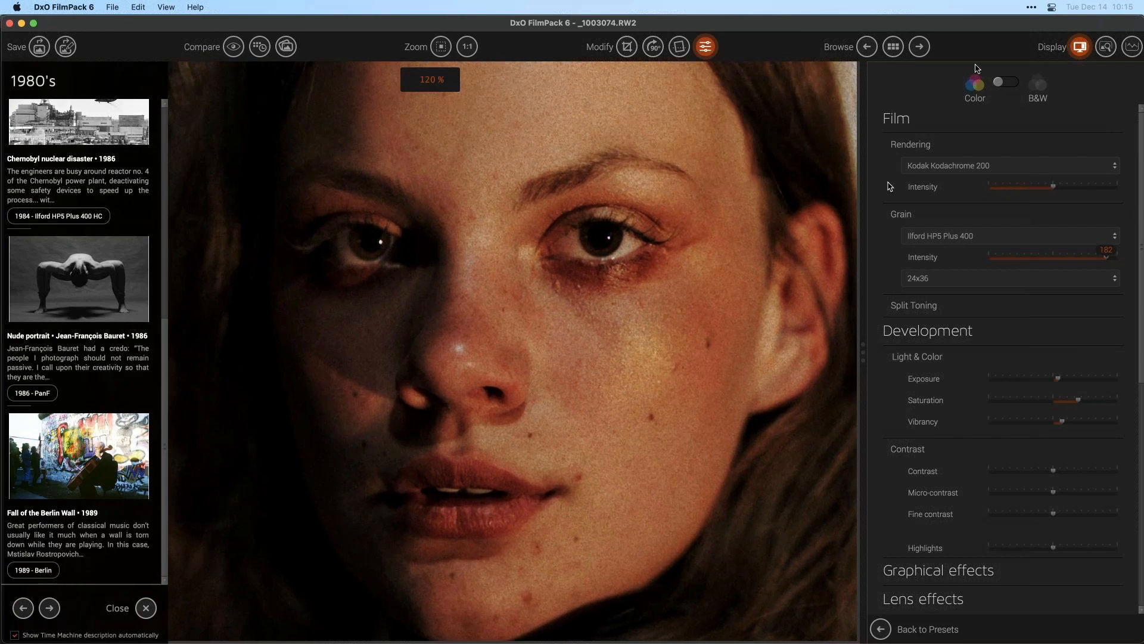
click(893, 47)
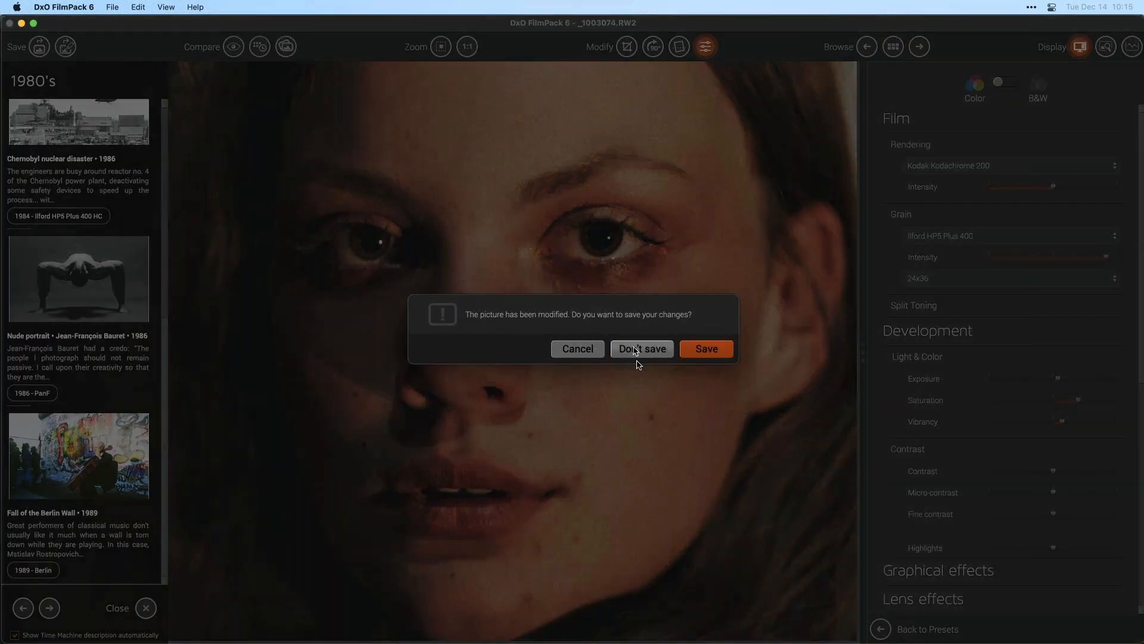
click(635, 349)
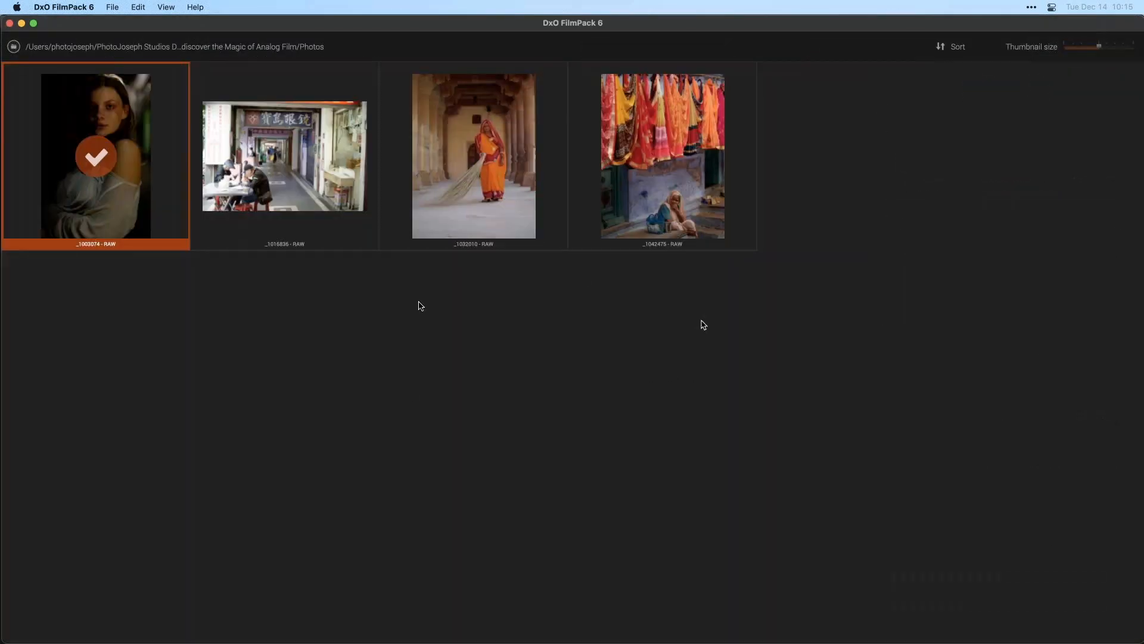
- Switch to Photoshop and open the first ORroadTrip DNG horse photo from the Photos folder
key(super+Tab)
click(655, 335)
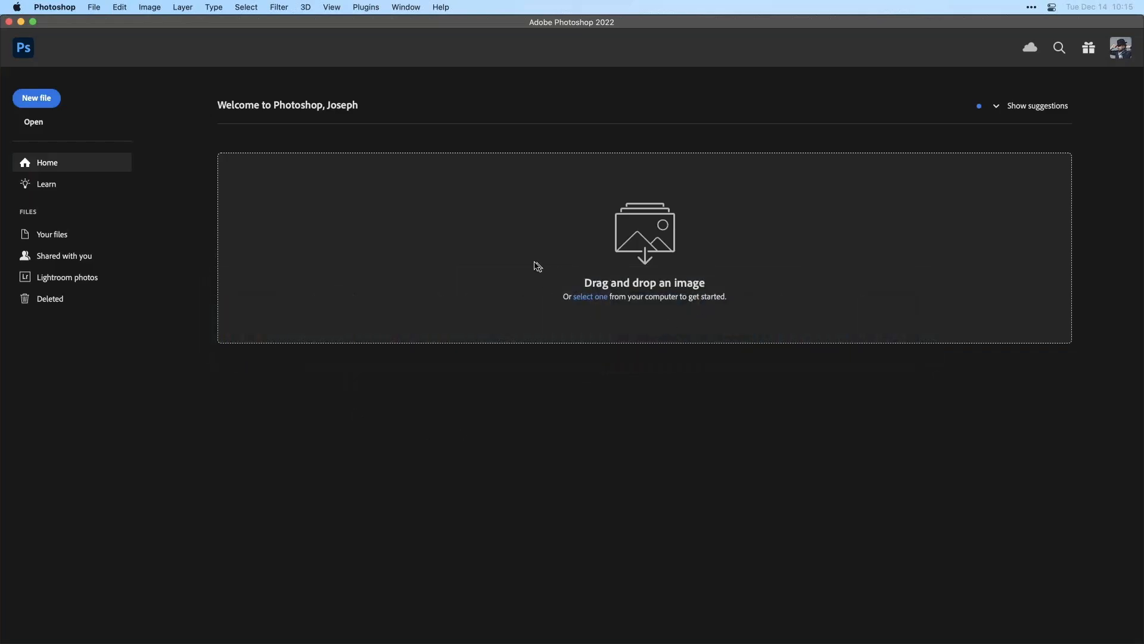
key(super+o)
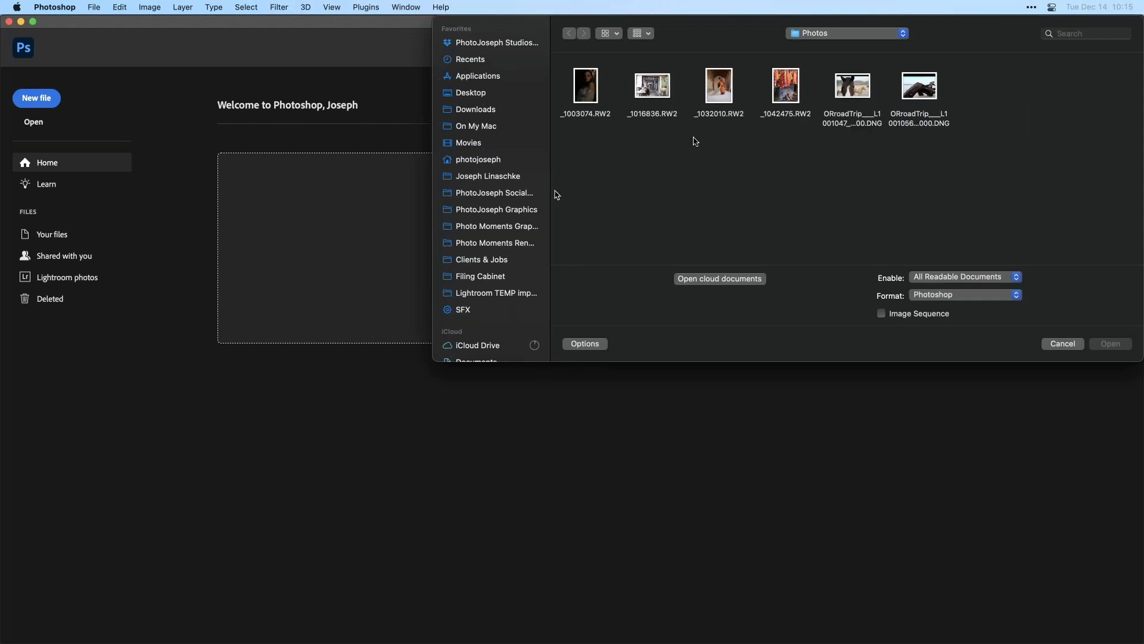
click(853, 86)
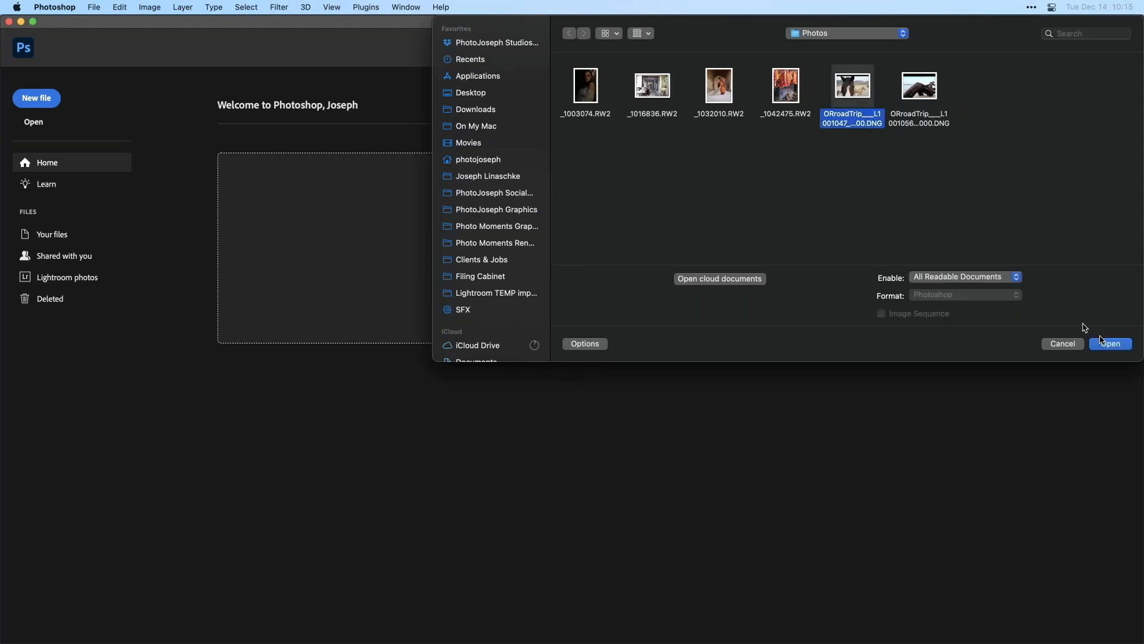
click(1112, 344)
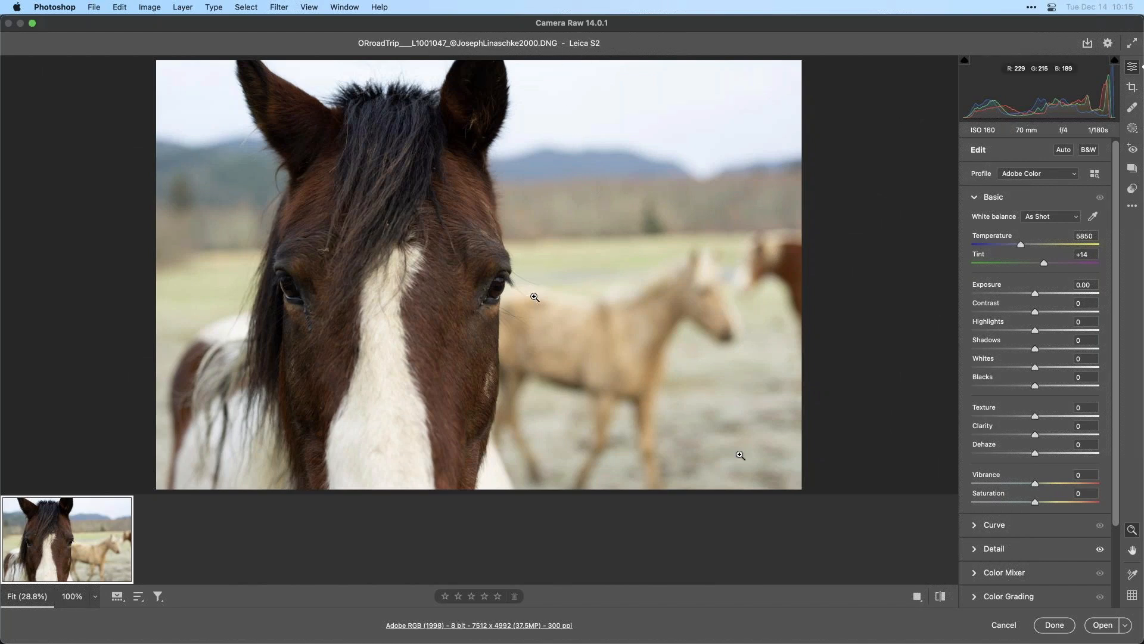
- Open the horse photo from Camera Raw as a Smart Object
scroll(1111, 222, down, 3)
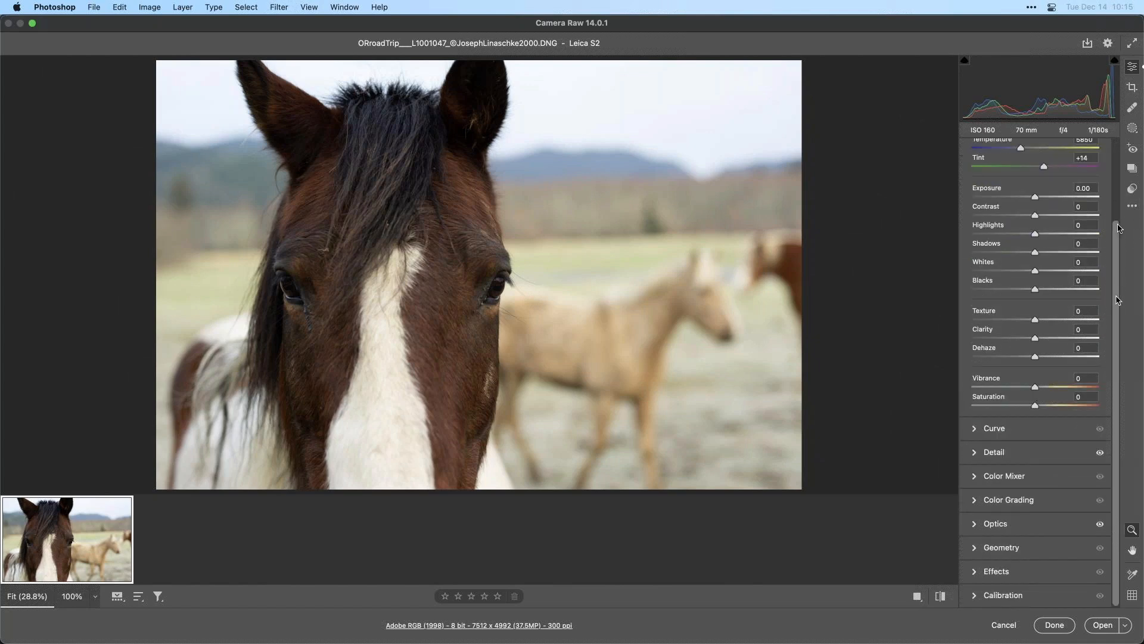
scroll(1112, 222, down, 1)
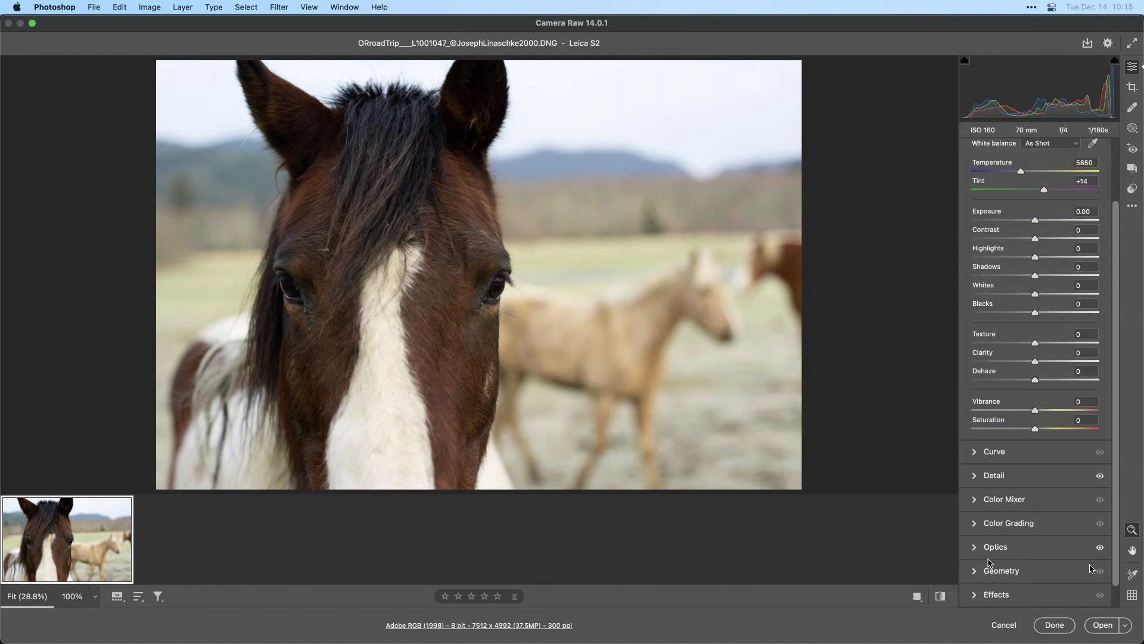
click(1124, 624)
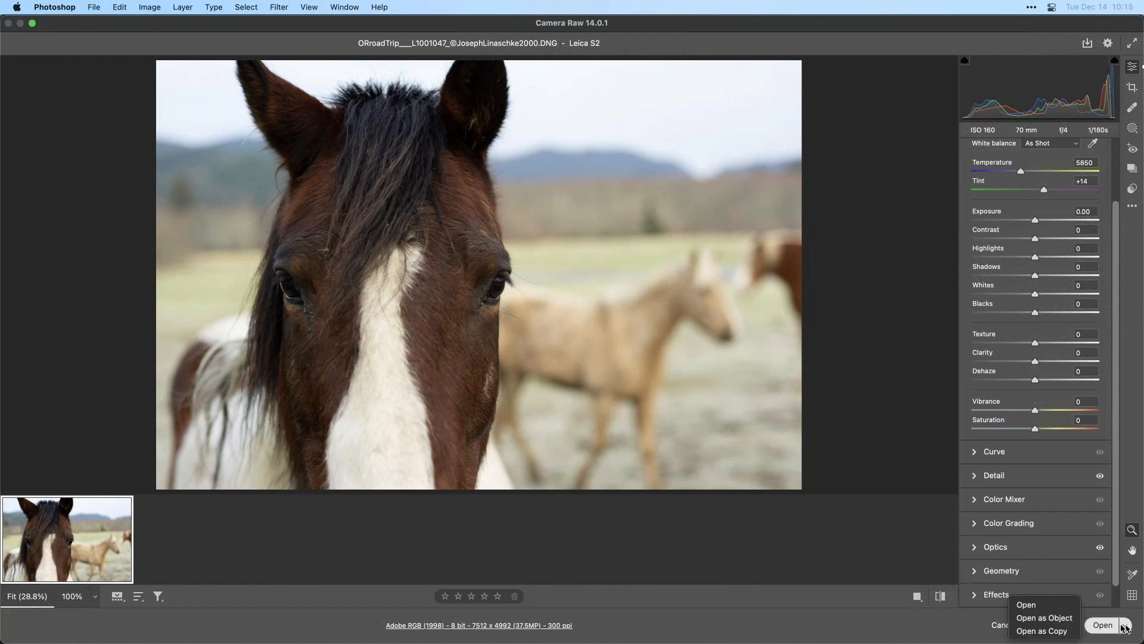
click(1048, 618)
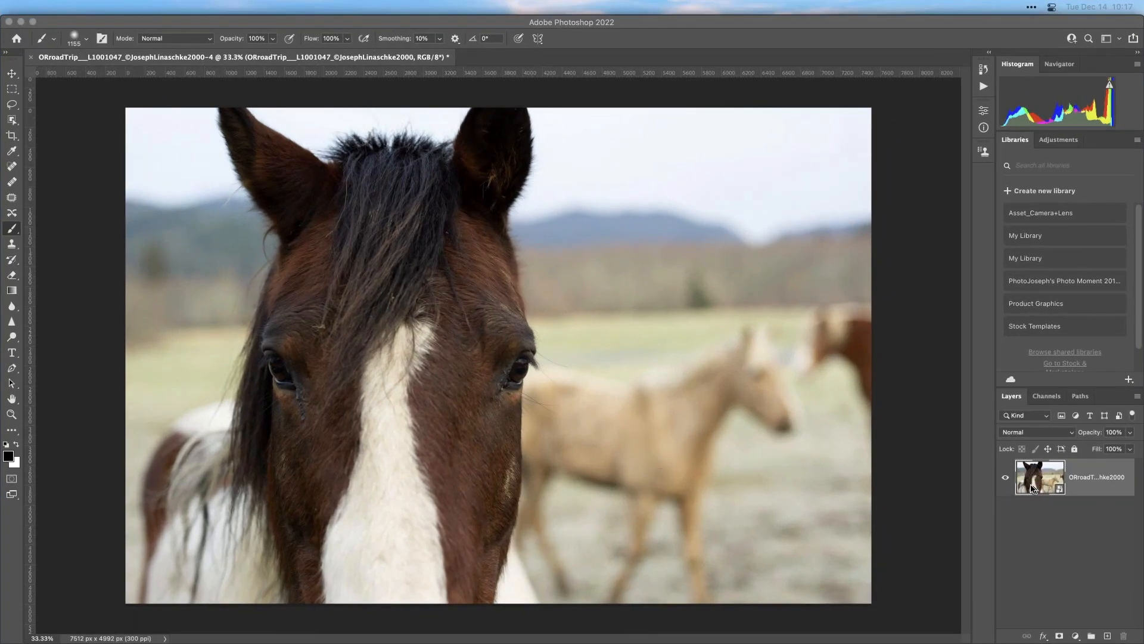
- Create a new Smart Object via Copy from the horse photo layer
right_click(1025, 482)
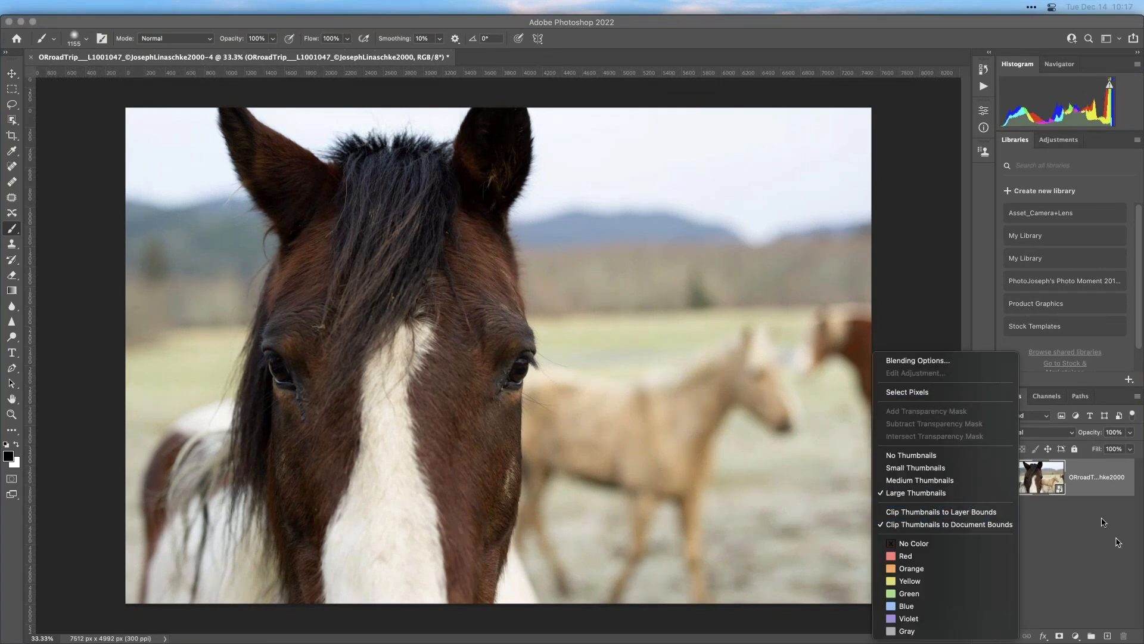
right_click(1093, 483)
scroll(1045, 534, down, 3)
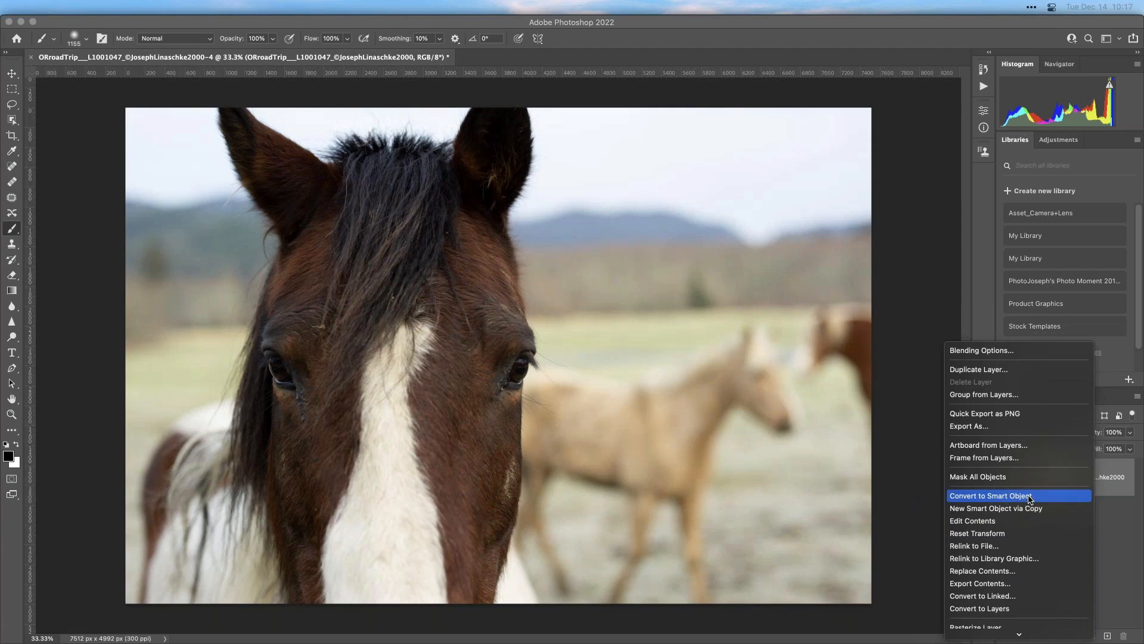
click(1079, 507)
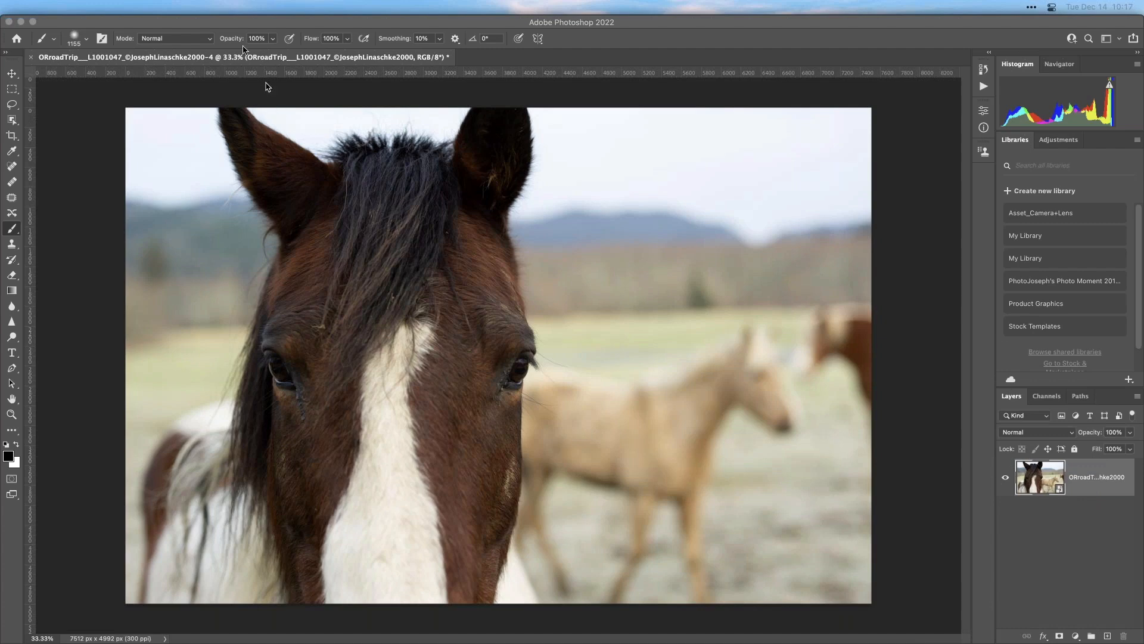
- Try to launch DxO FilmPack 6 from the DxO Labs filters on the horse photo
mouse_move(400, 3)
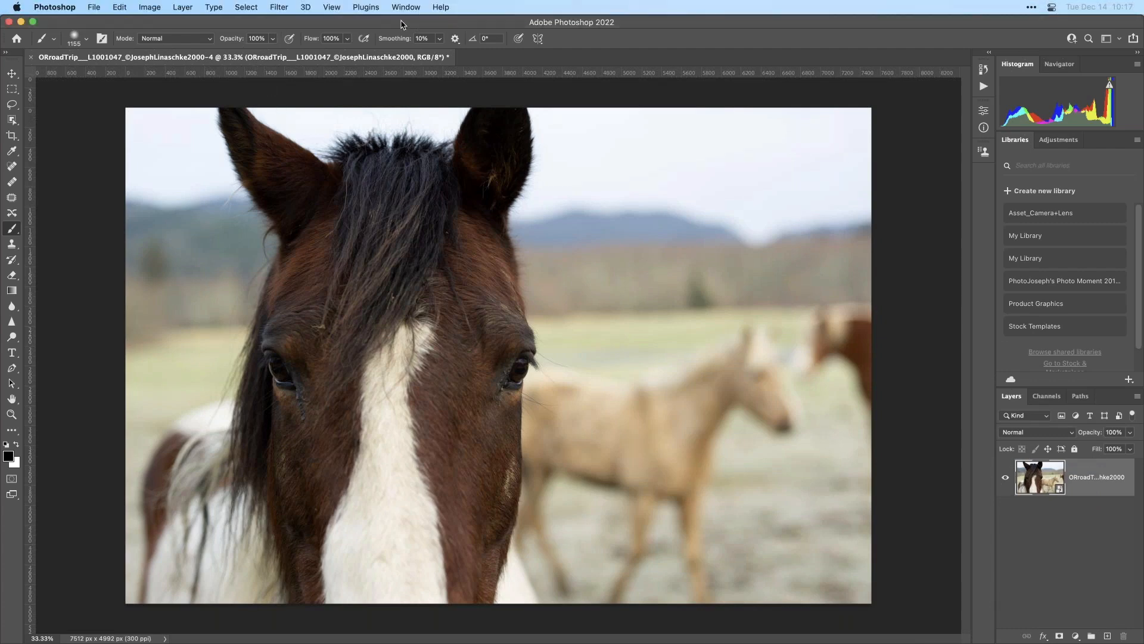
click(344, 6)
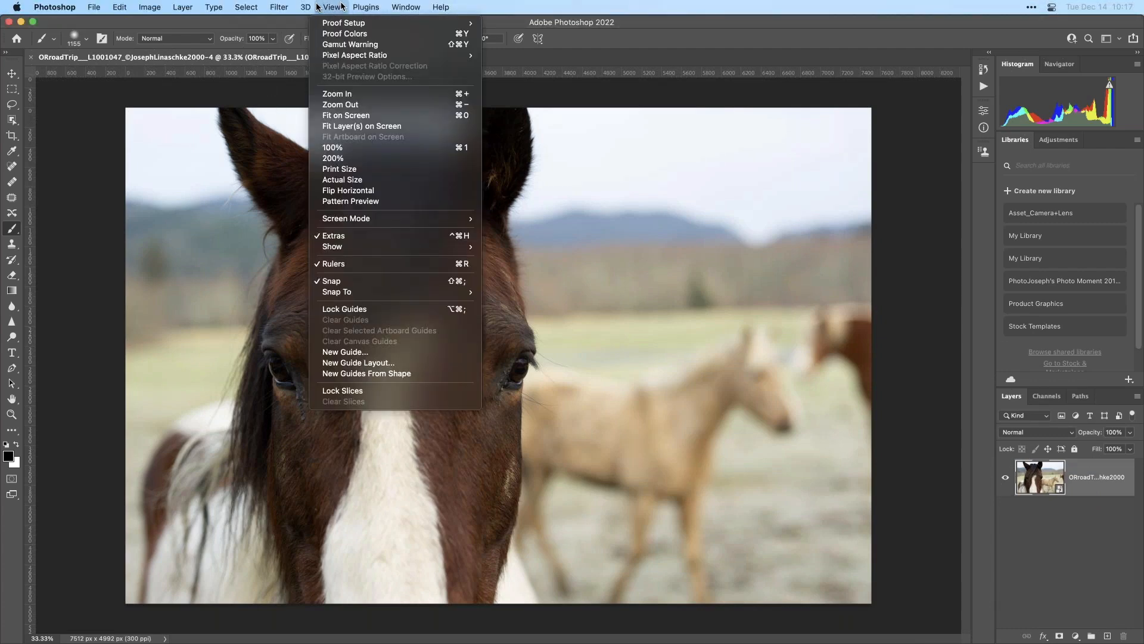
mouse_move(286, 7)
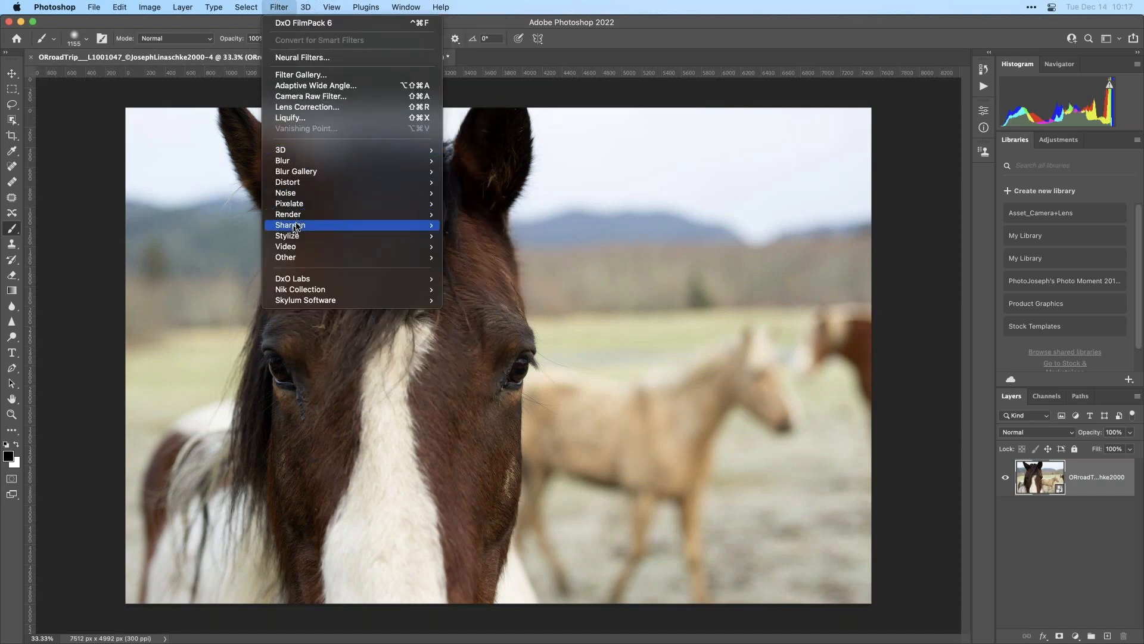
mouse_move(305, 278)
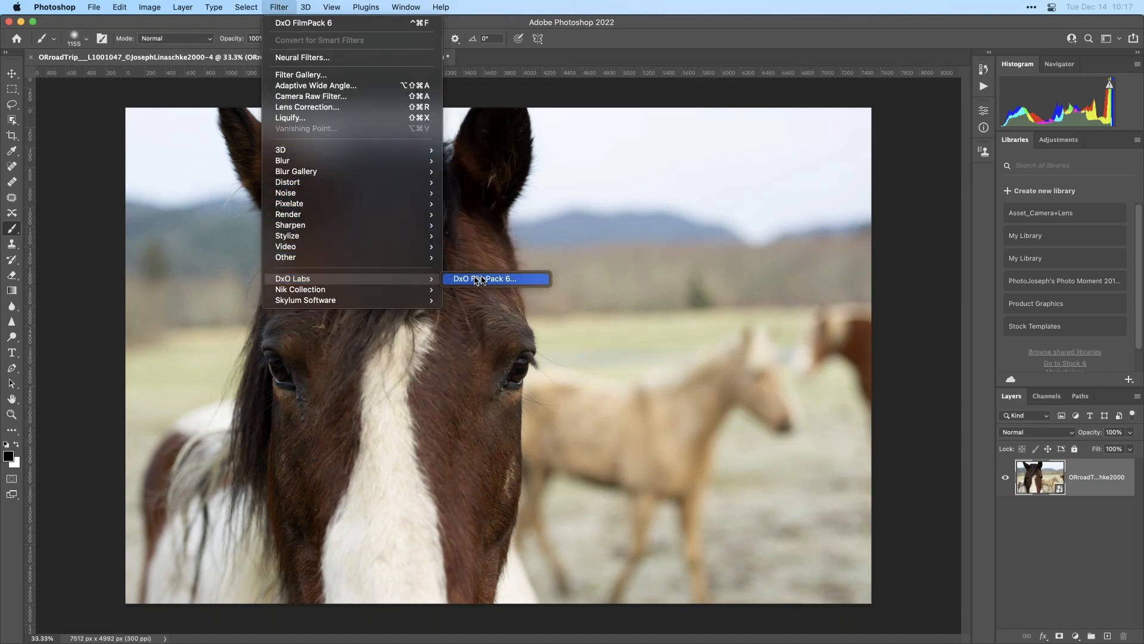
click(534, 282)
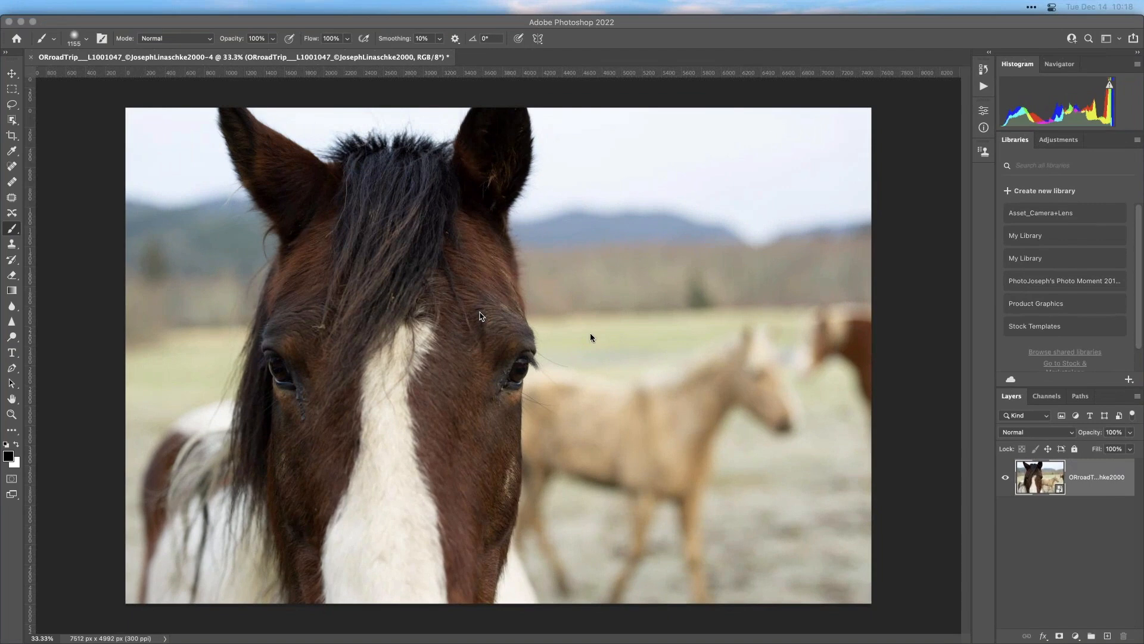
- Select the horse Smart Object layer, launch DxO FilmPack 6 from the DxO Labs filters, and dismiss its notice
click(1052, 477)
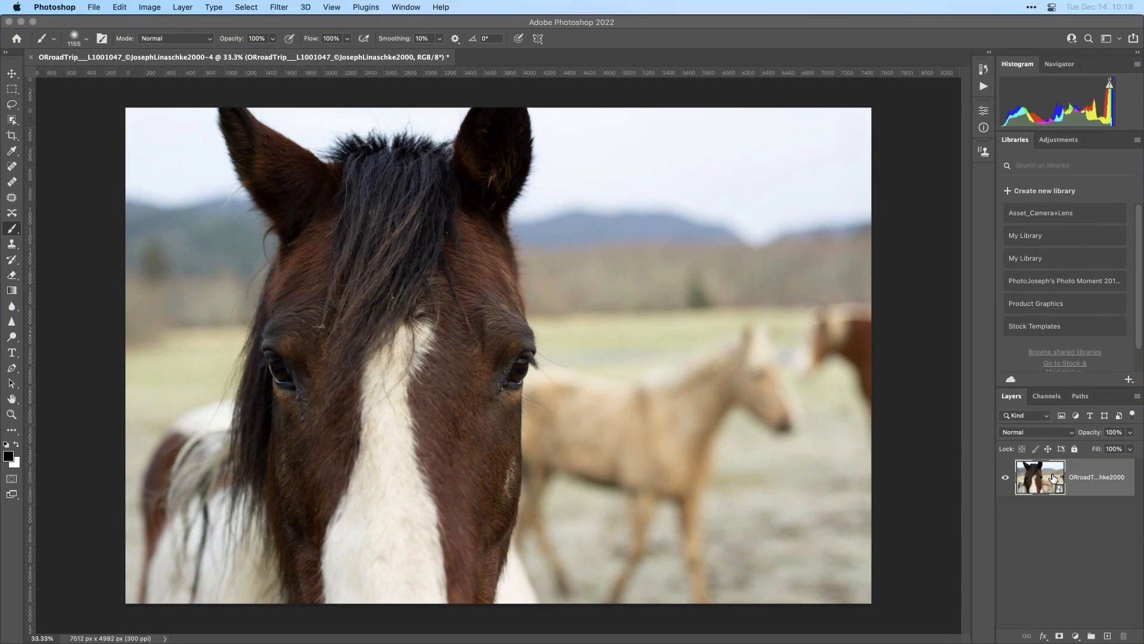
click(334, 7)
mouse_move(279, 7)
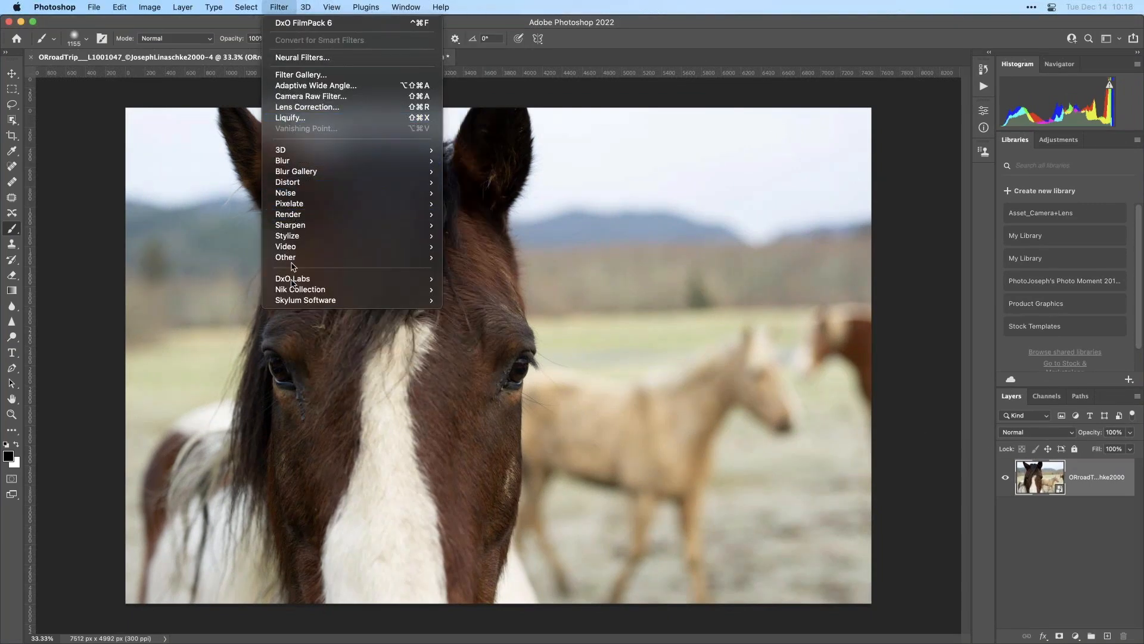
mouse_move(378, 279)
click(483, 279)
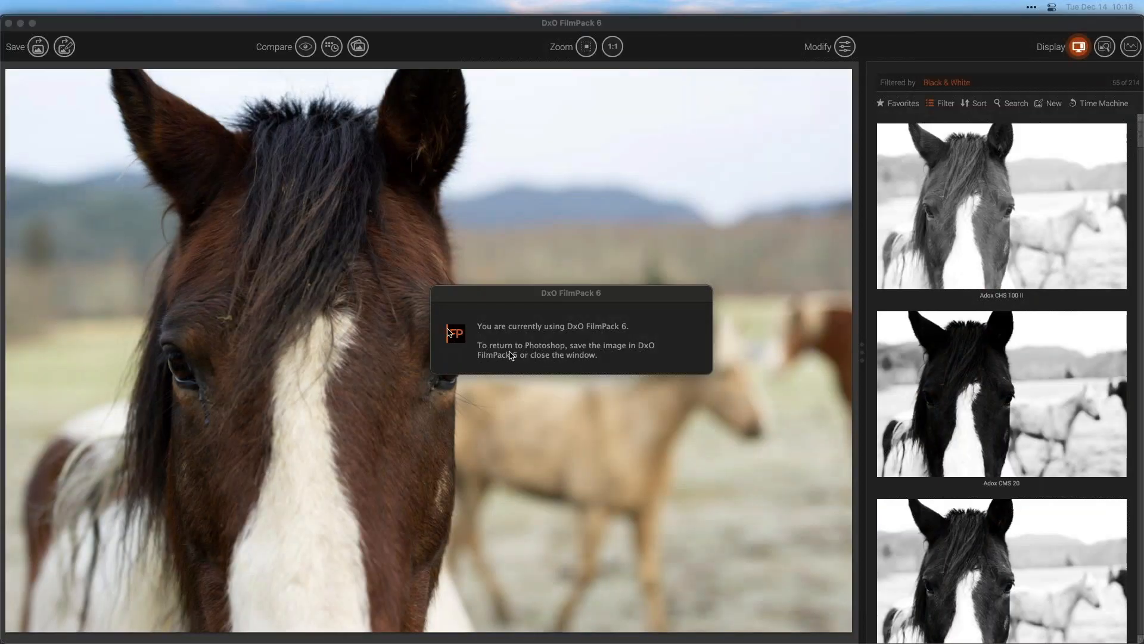
click(331, 287)
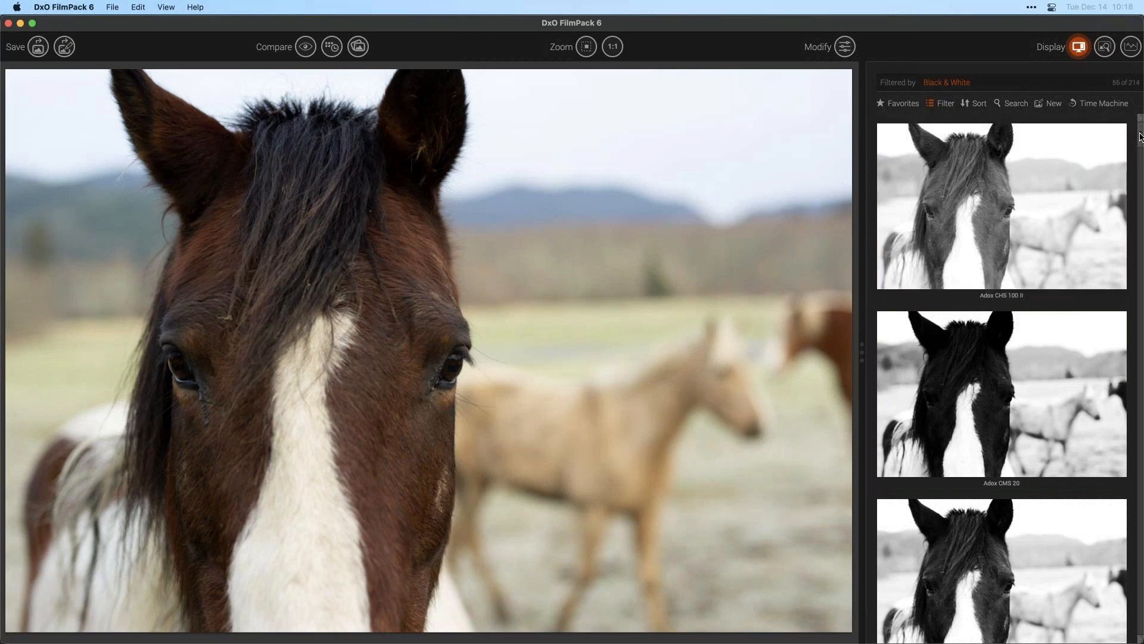
- Filter the preset list to show only Cinematic Films instead of Black & White
click(942, 103)
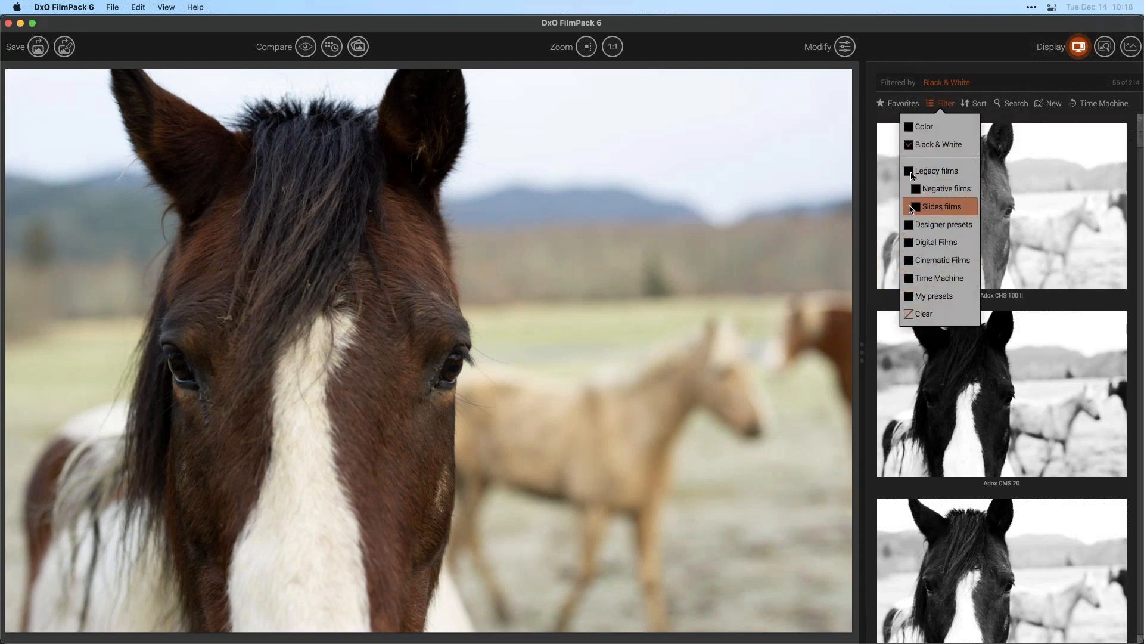
click(945, 102)
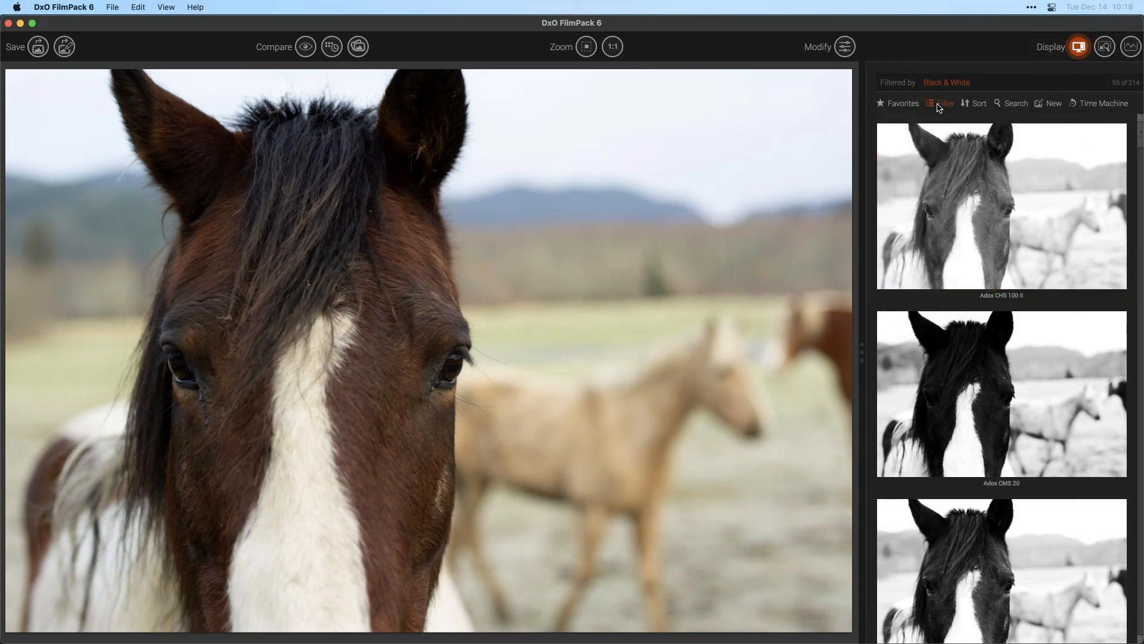
click(943, 103)
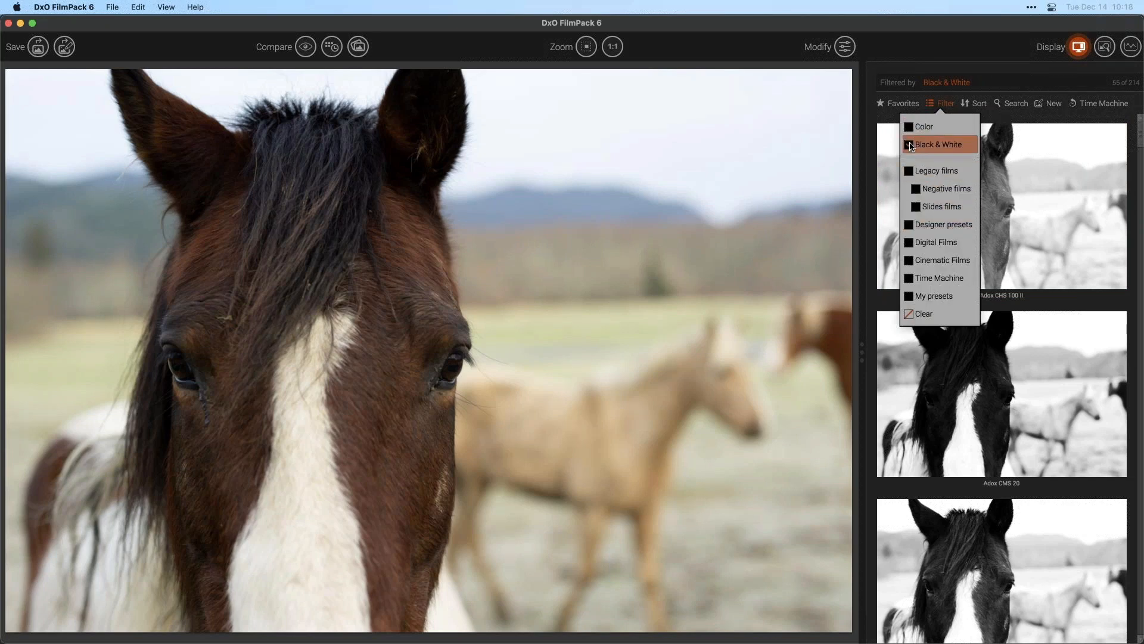
click(923, 145)
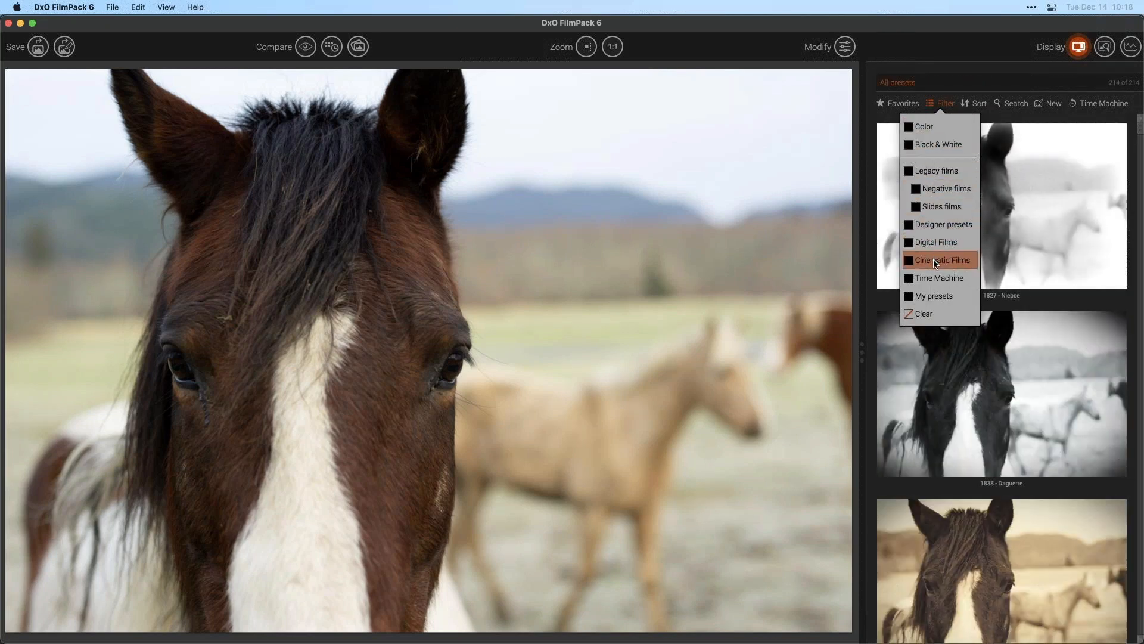
click(934, 262)
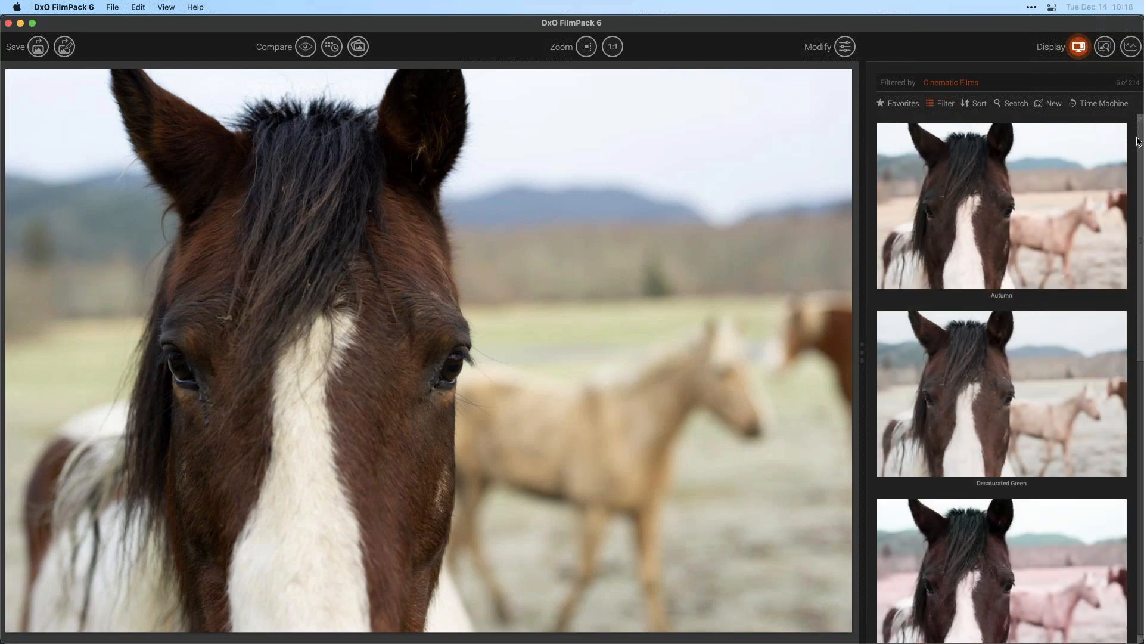
- Display the presets in two columns, then switch back to one column
drag(1140, 143, 1137, 110)
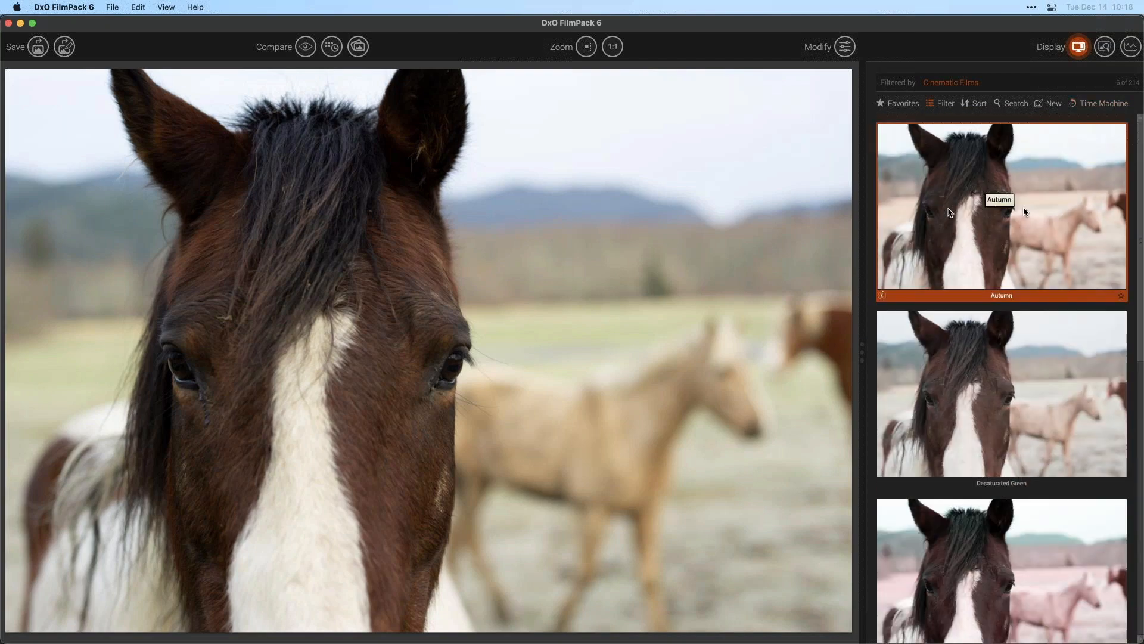
scroll(1138, 224, down, 3)
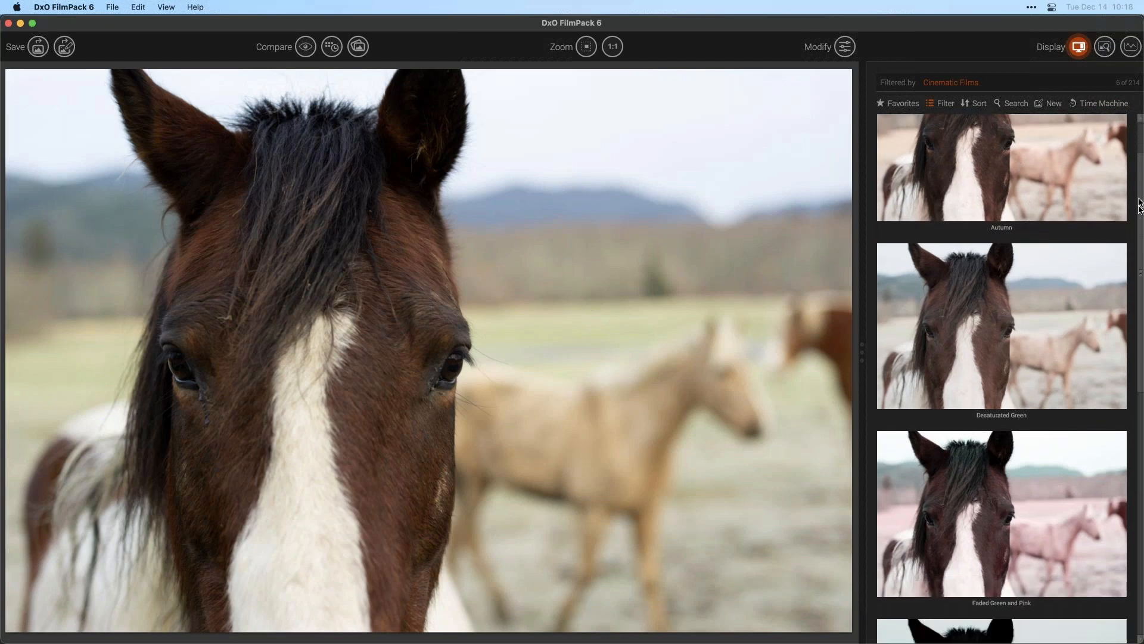
drag(1138, 224, 1141, 161)
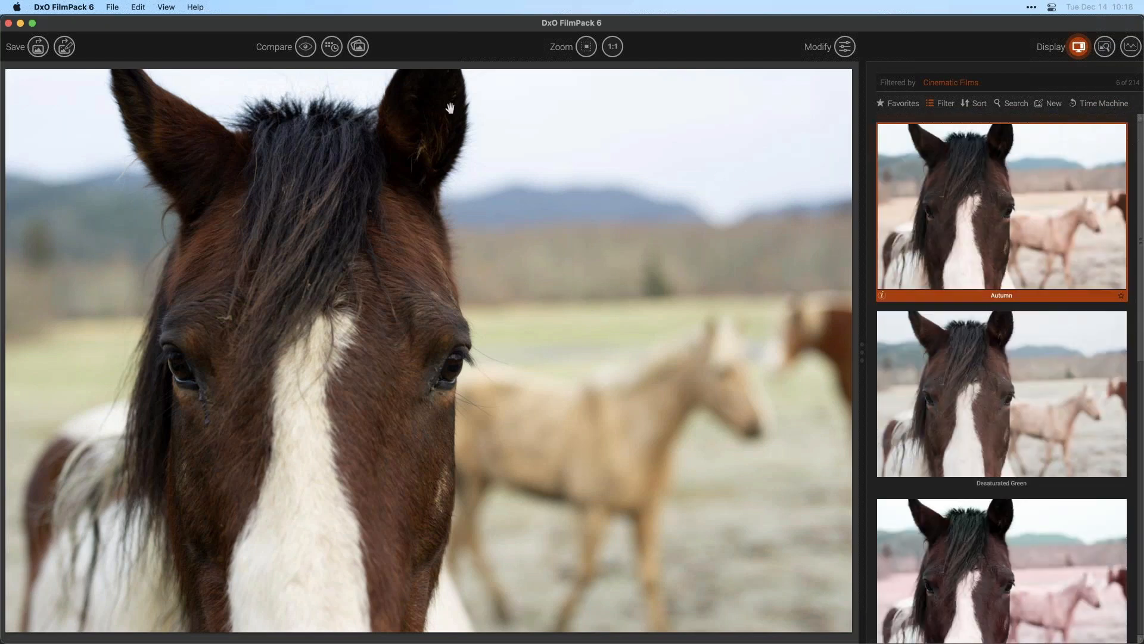
click(169, 6)
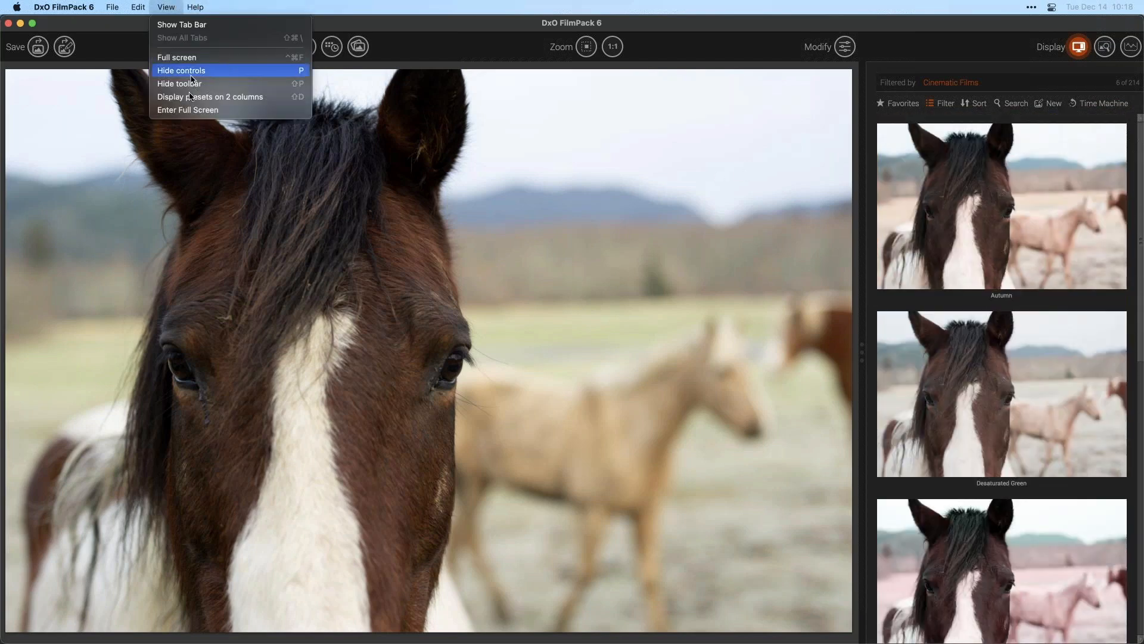
click(246, 98)
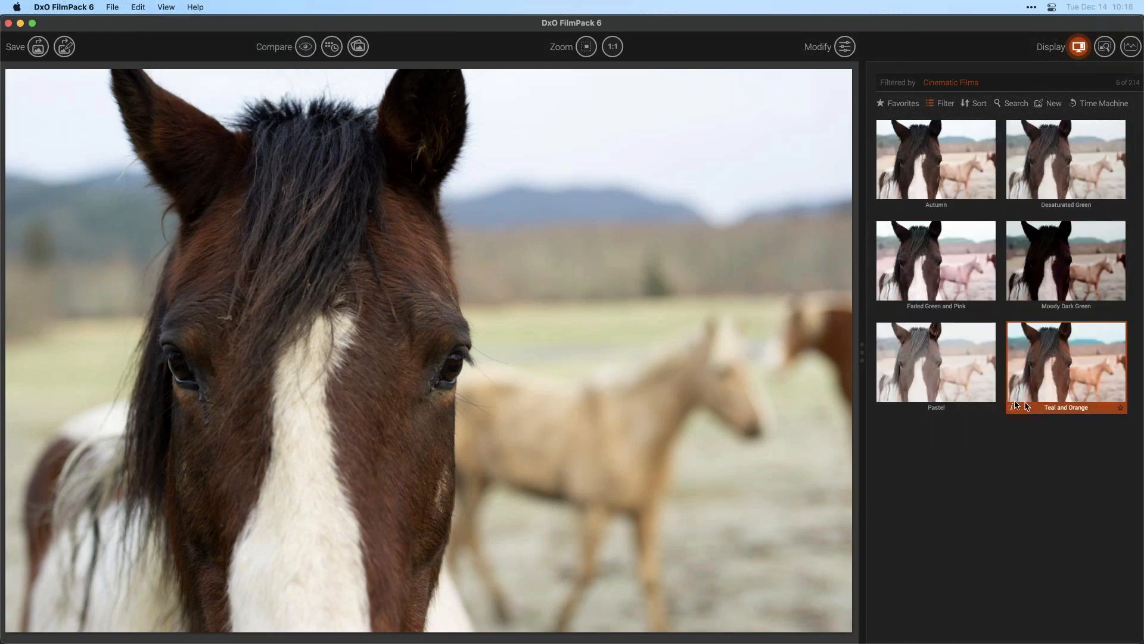
click(169, 4)
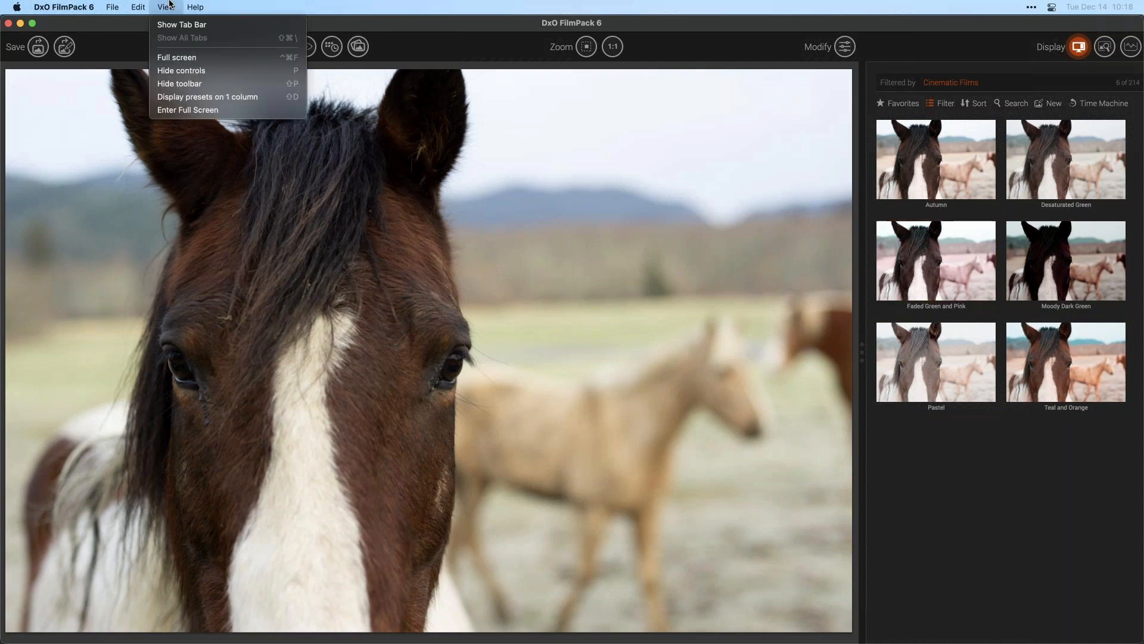
click(181, 97)
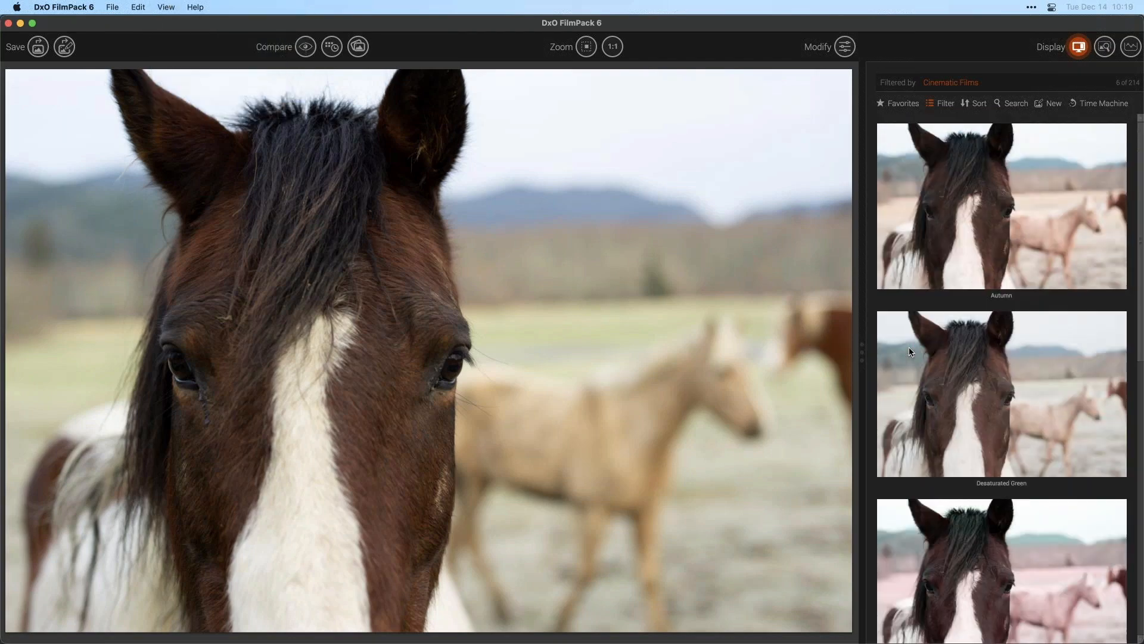
- Widen the preset panel by moving its divider toward the image
key(super+2)
key(super+1)
drag(873, 350, 659, 355)
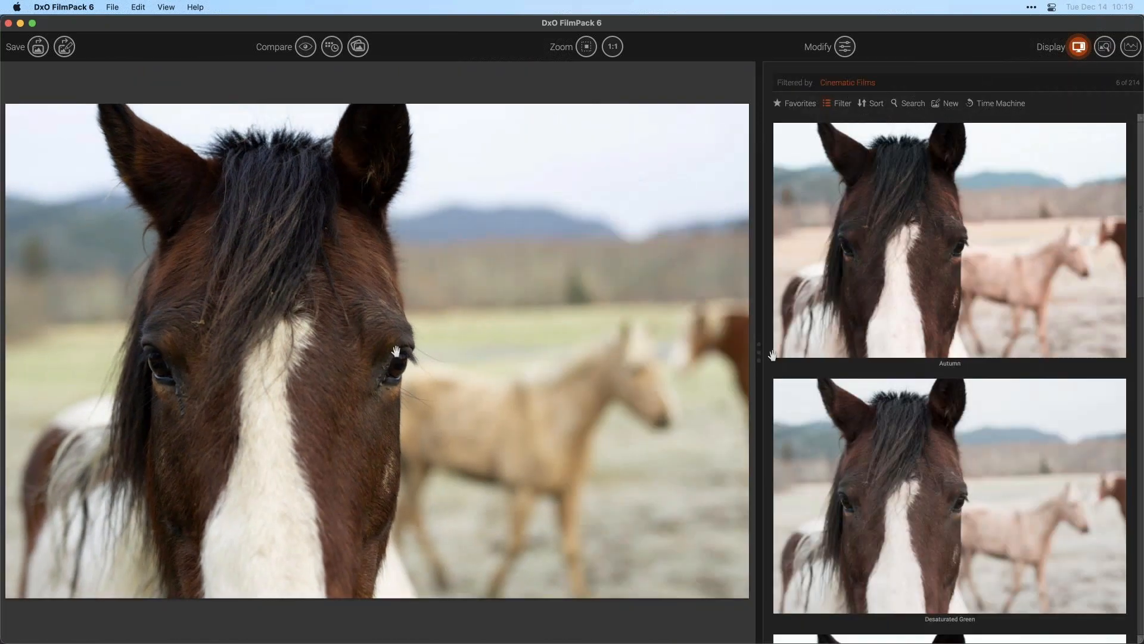
- Preview the Faded Green and Pink, Moody Dark Green and Pastel presets, then close the description panel
drag(1141, 163, 1131, 338)
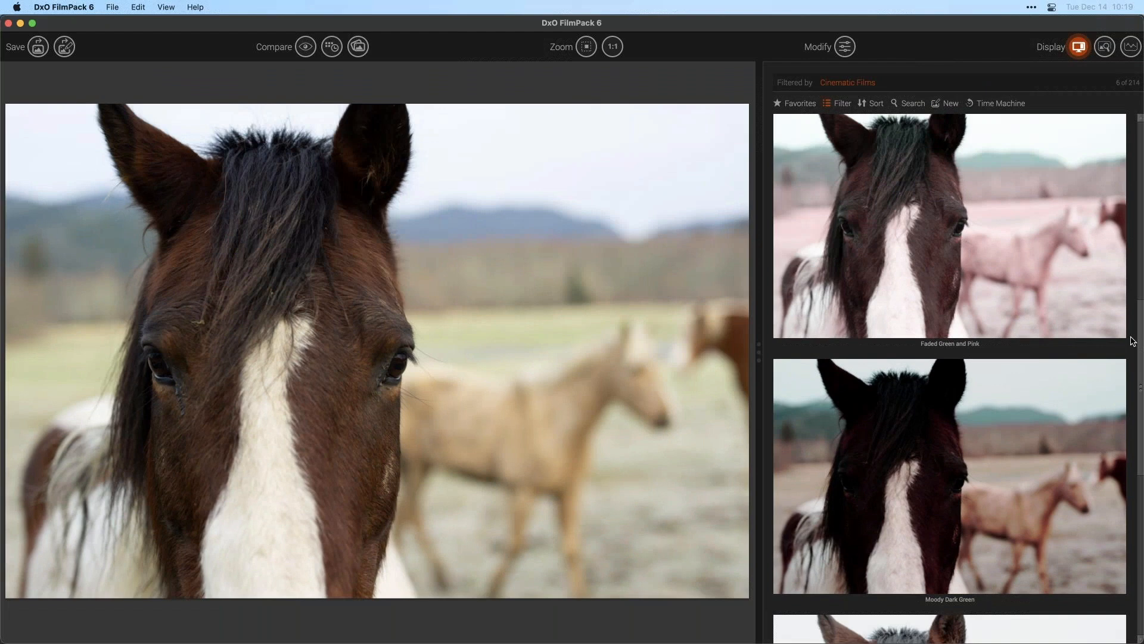
click(991, 254)
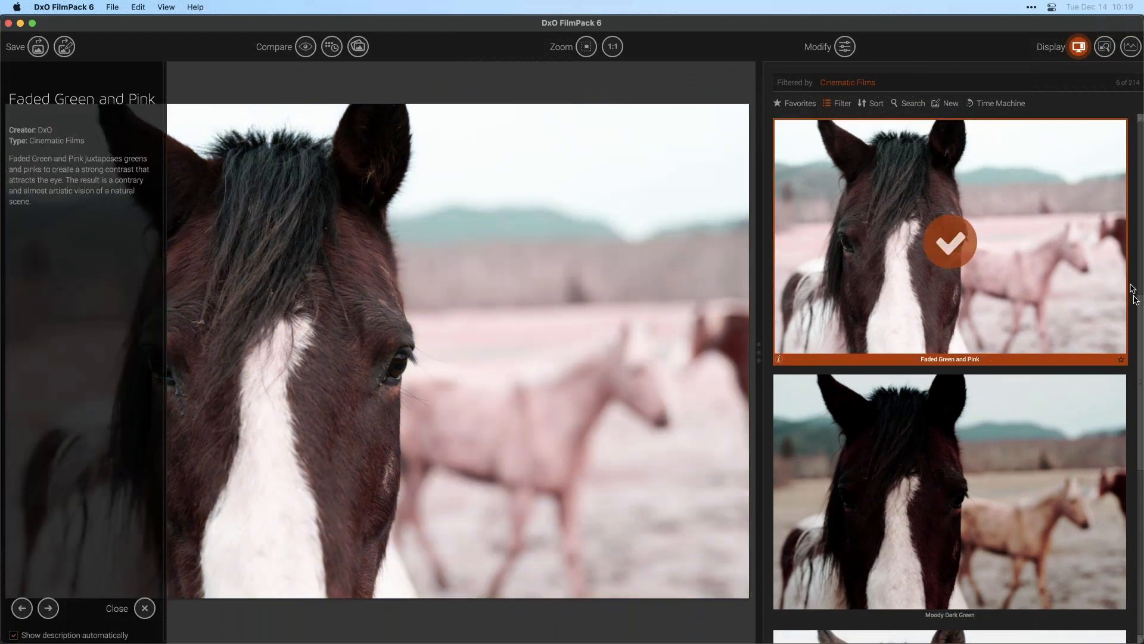
scroll(1138, 306, down, 5)
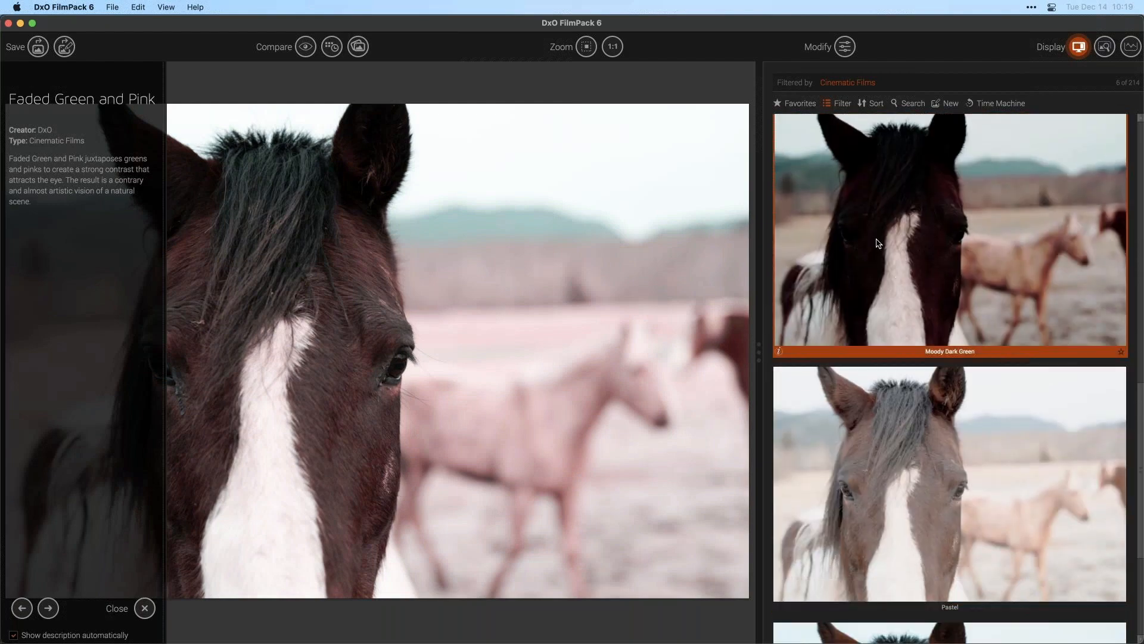
click(877, 243)
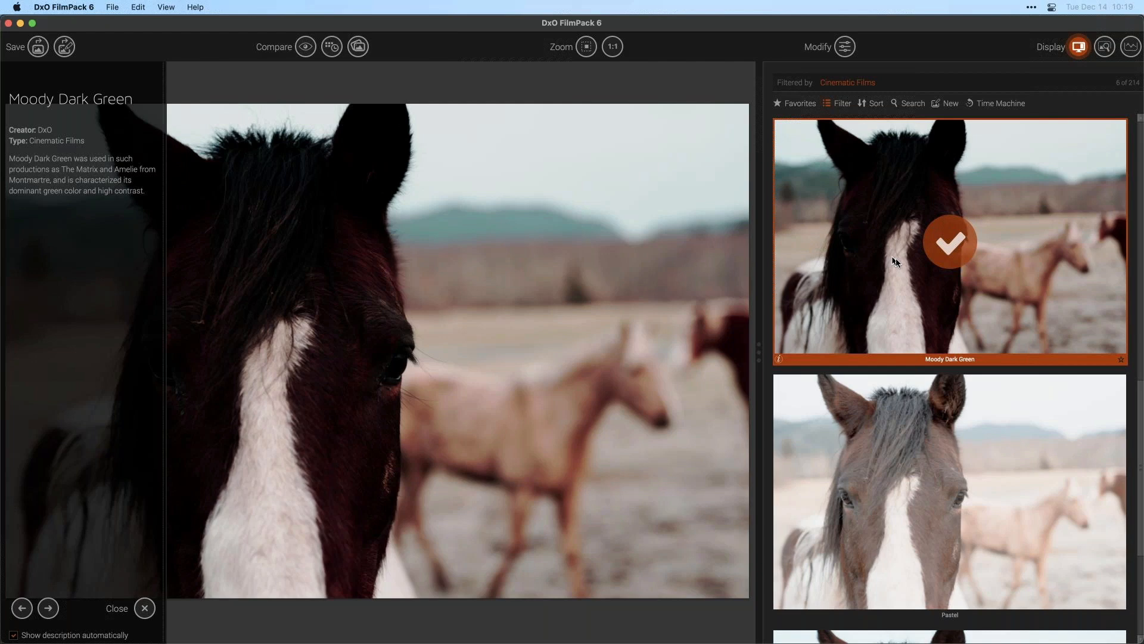
click(900, 454)
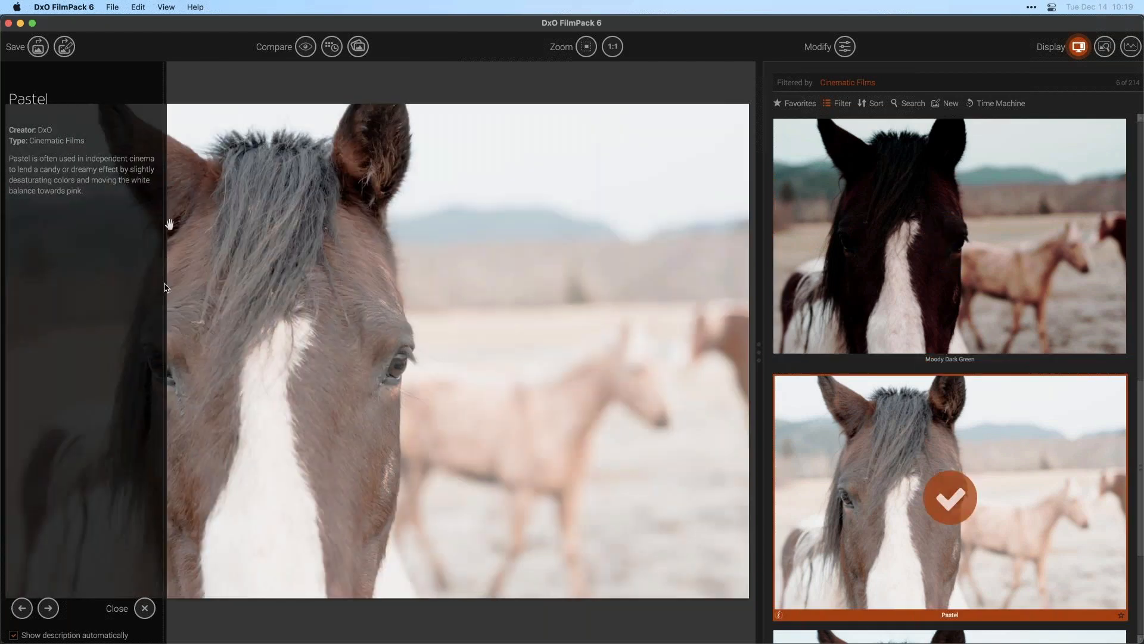
click(145, 608)
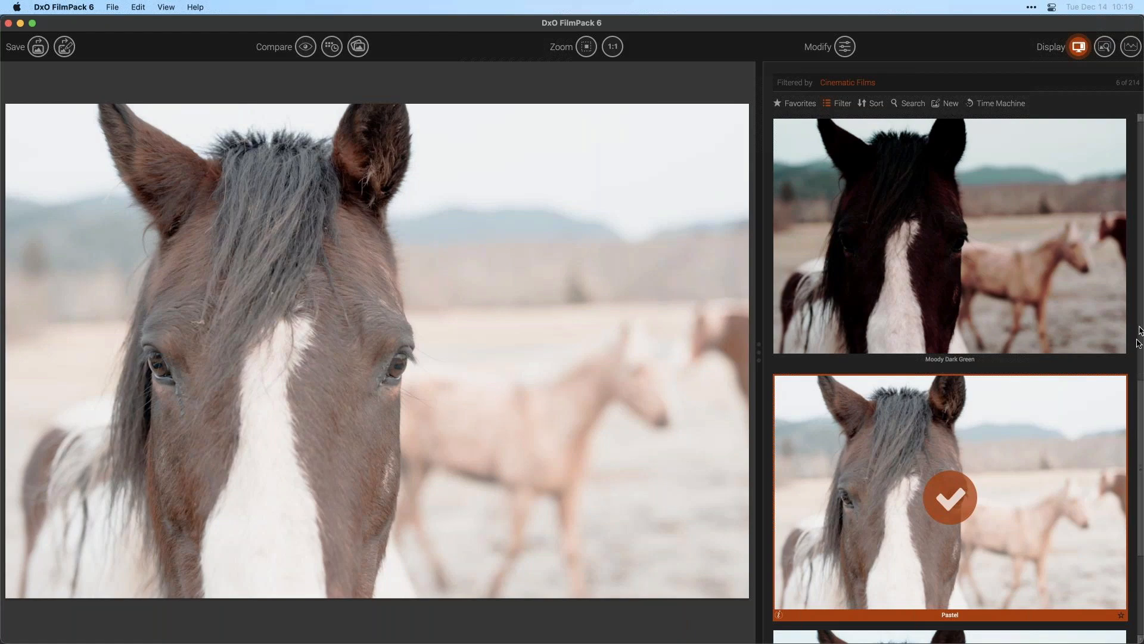
- Reapply Faded Green and Pink and turn off showing the preset description automatically
scroll(953, 369, down, 10)
scroll(967, 346, up, 3)
click(934, 362)
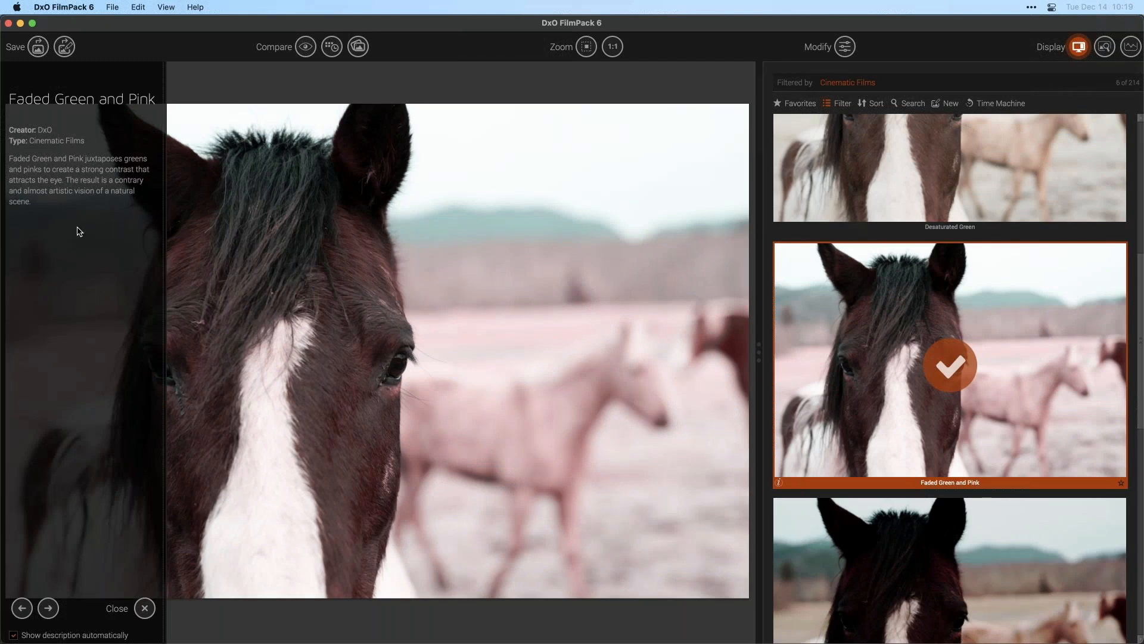
click(13, 635)
click(144, 607)
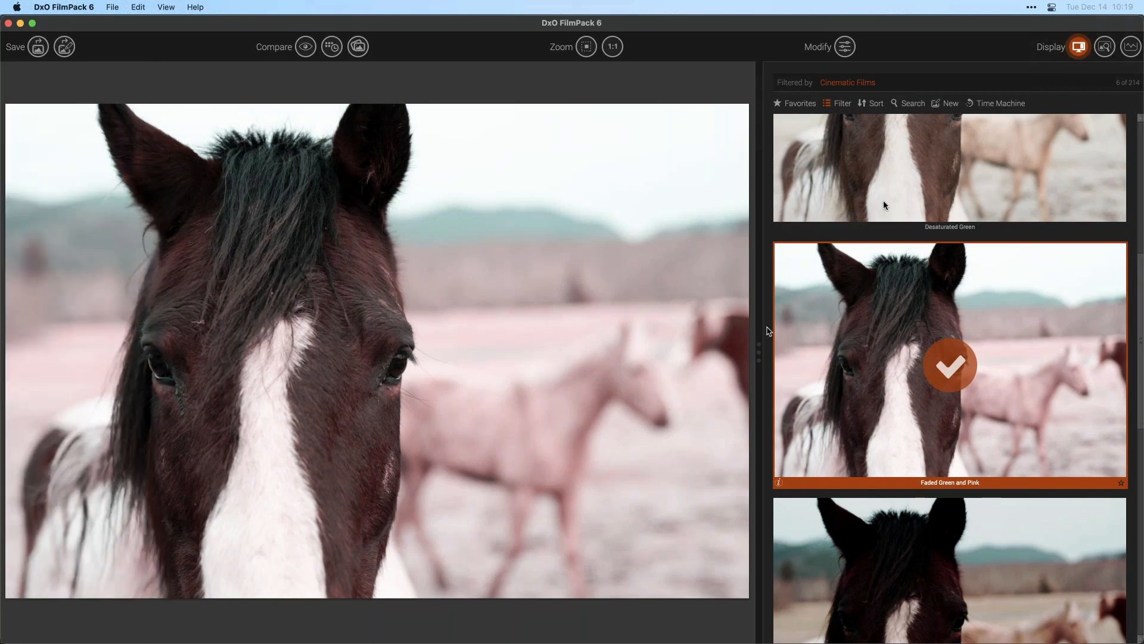
- Try Desaturated Green, open and close its description, then apply the Pastel preset
click(885, 171)
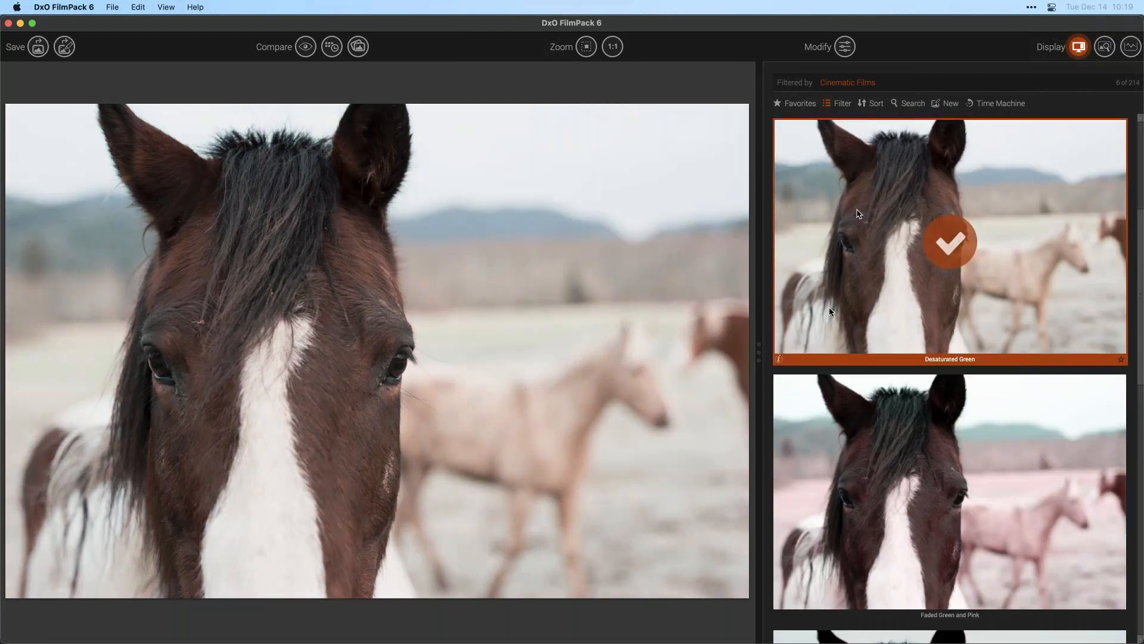
click(778, 359)
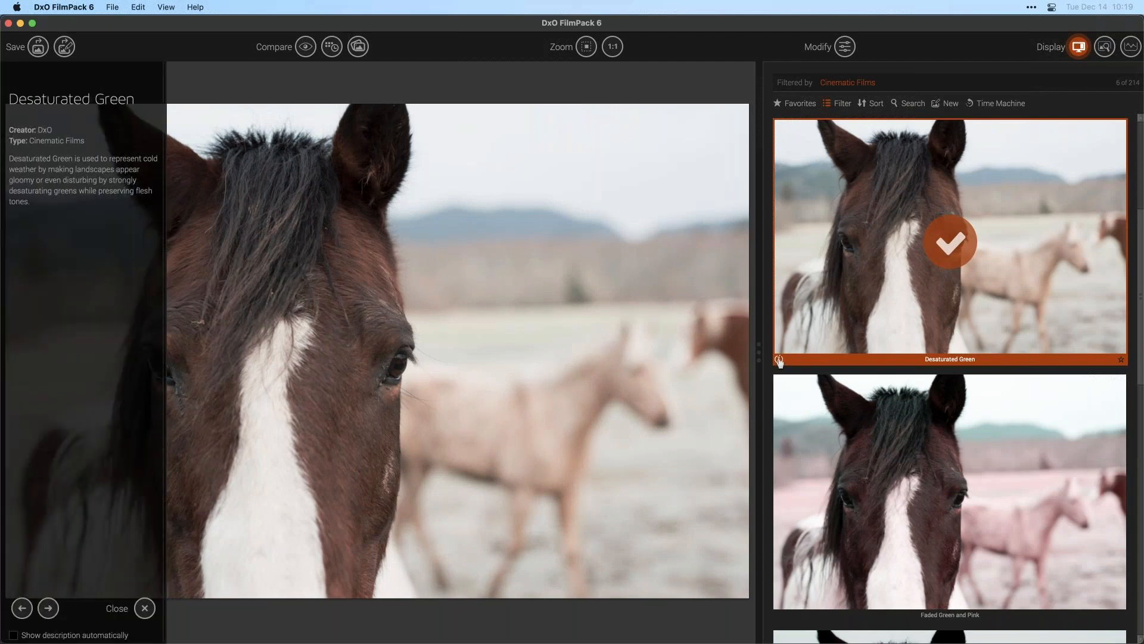
click(778, 360)
scroll(807, 421, down, 5)
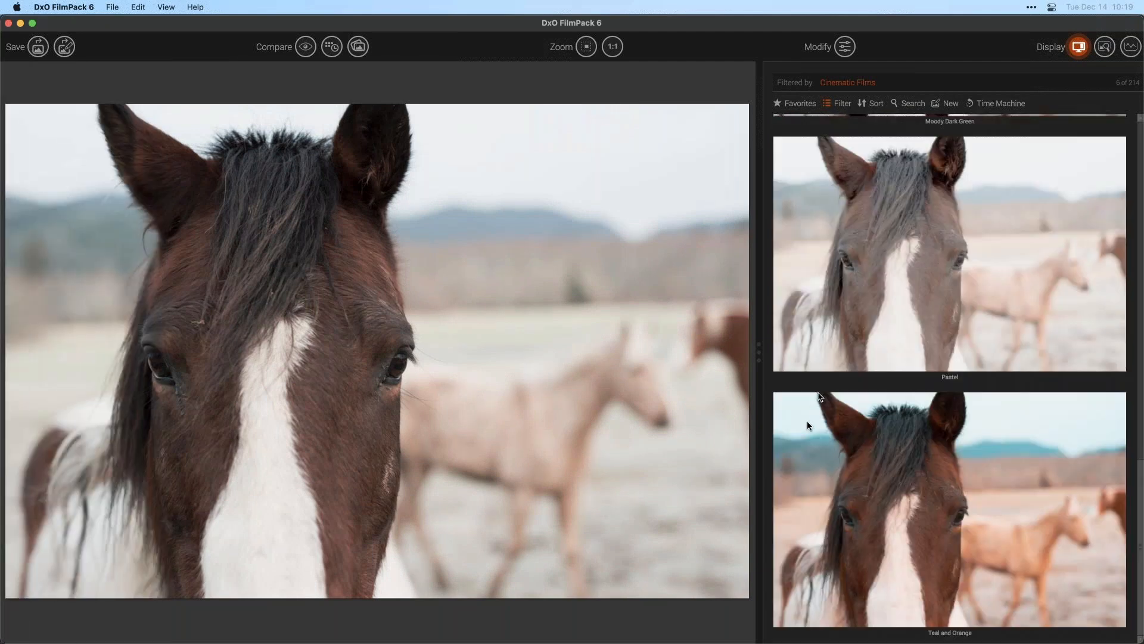
click(846, 312)
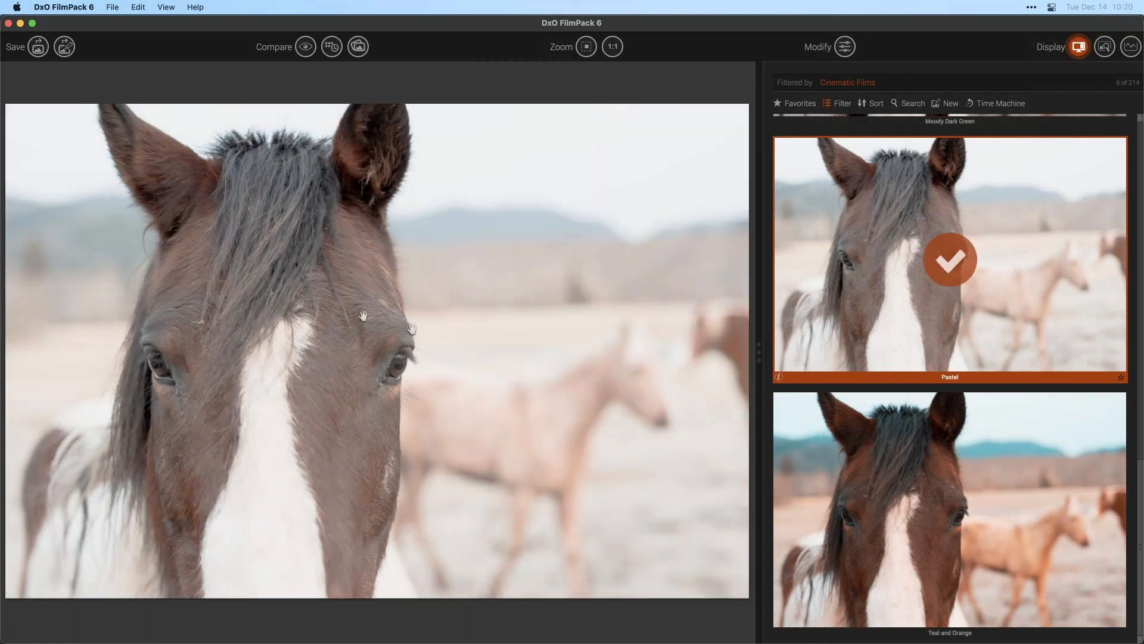
- Turn on automatically showing the preset description sidebar in the Processing preferences and save
click(64, 6)
click(63, 42)
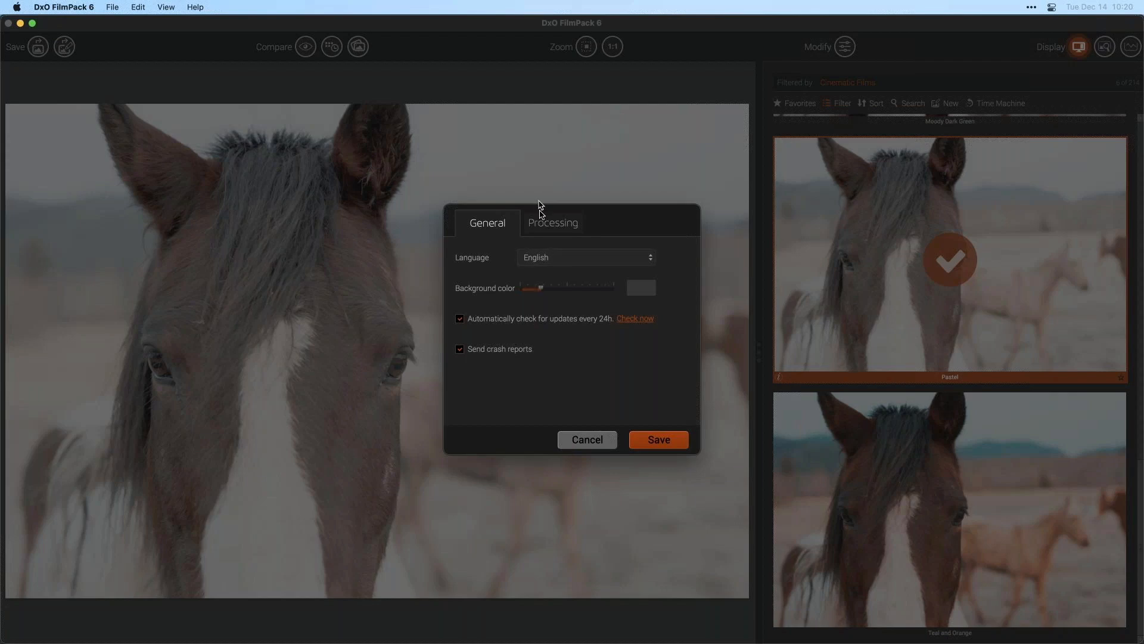
click(546, 223)
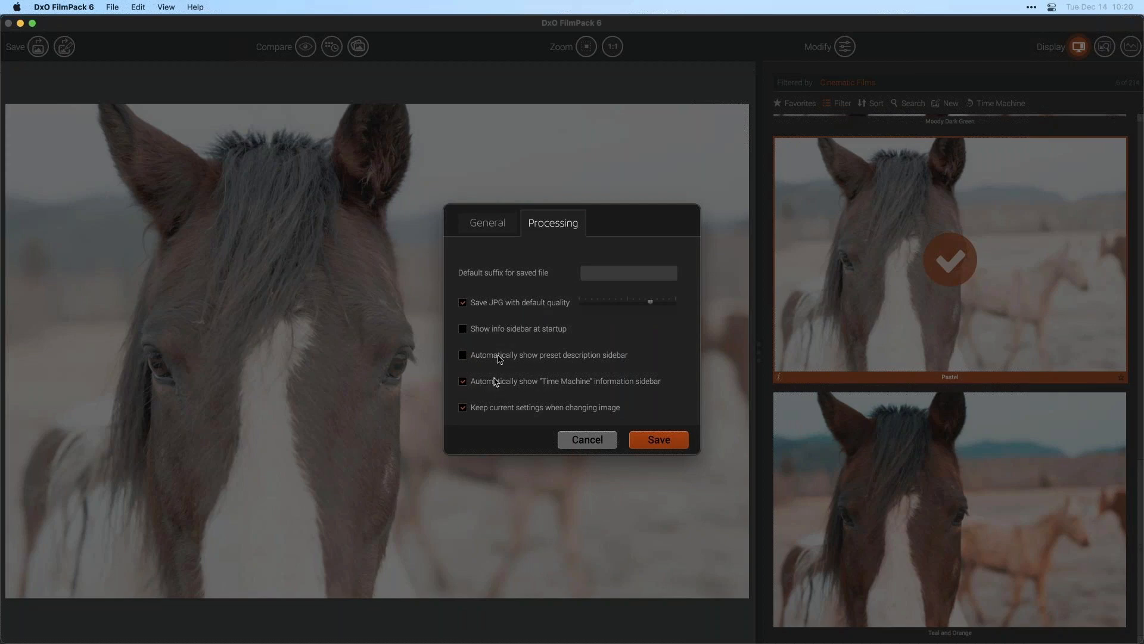
click(473, 355)
click(672, 443)
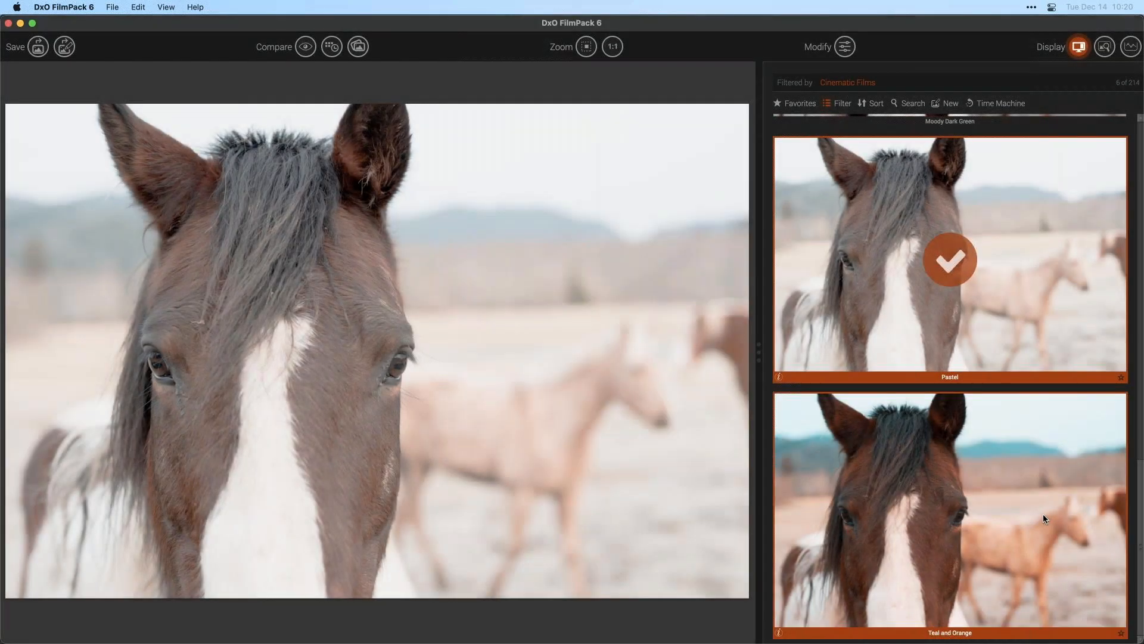
- Apply the Teal and Orange preset and close its description panel
click(1042, 513)
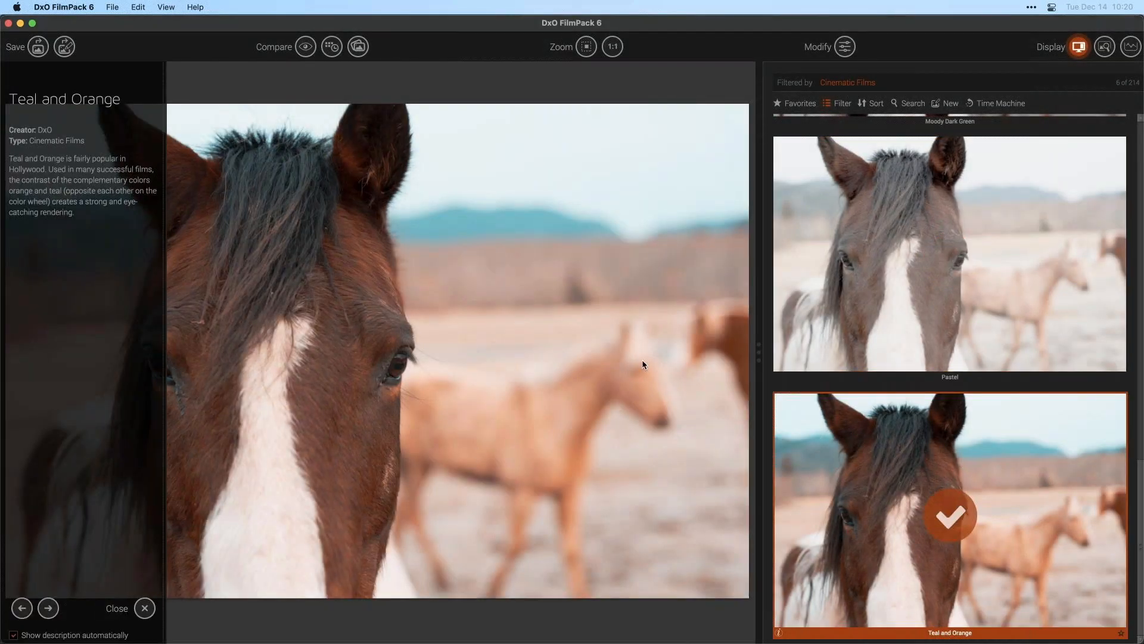
click(145, 608)
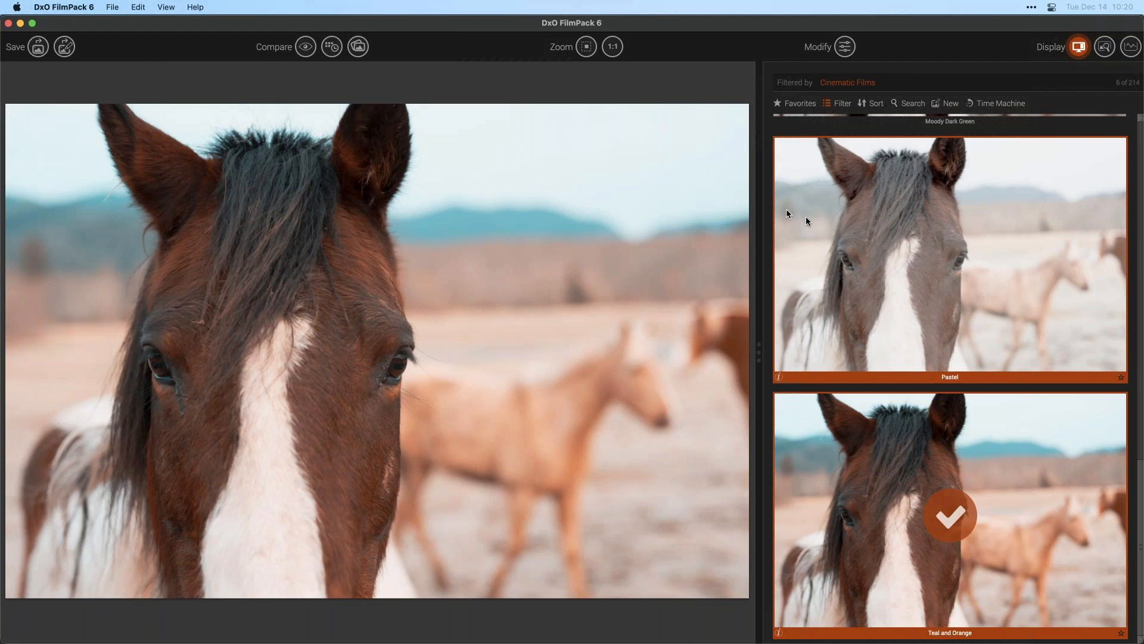
scroll(816, 218, down, 2)
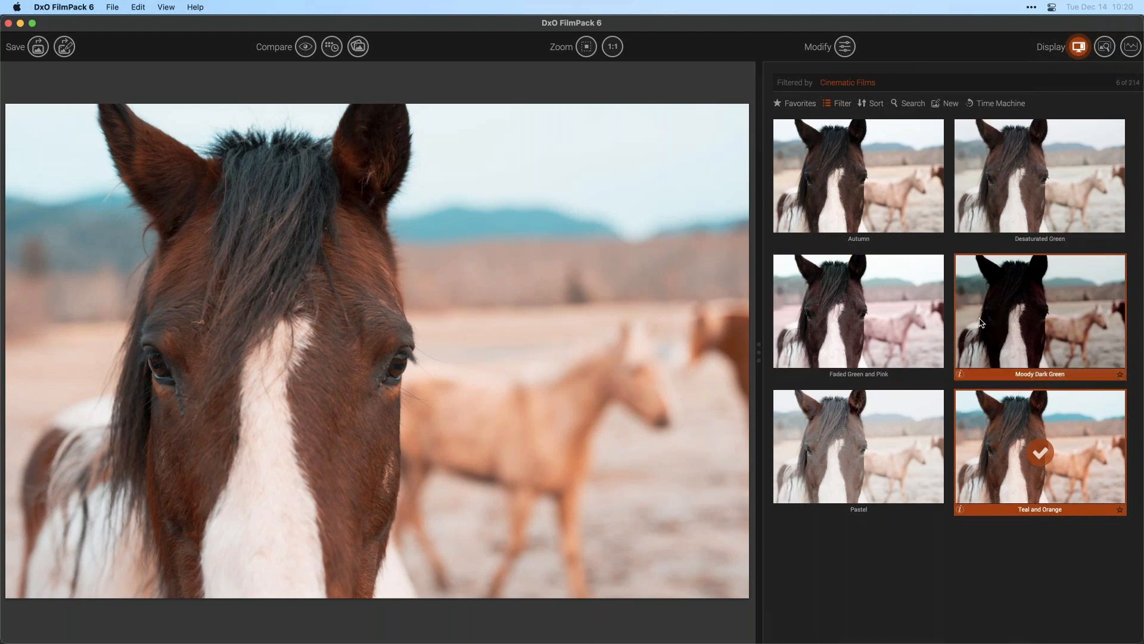
- Open the Modify settings and narrow the settings panel by moving its divider toward it
click(845, 46)
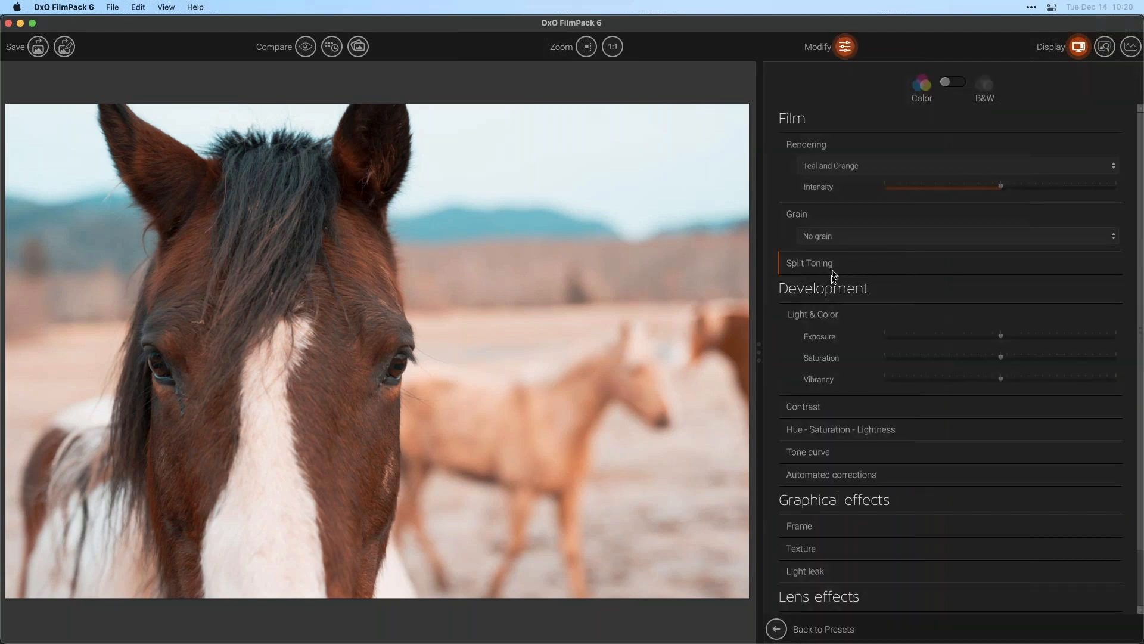
drag(761, 332, 867, 323)
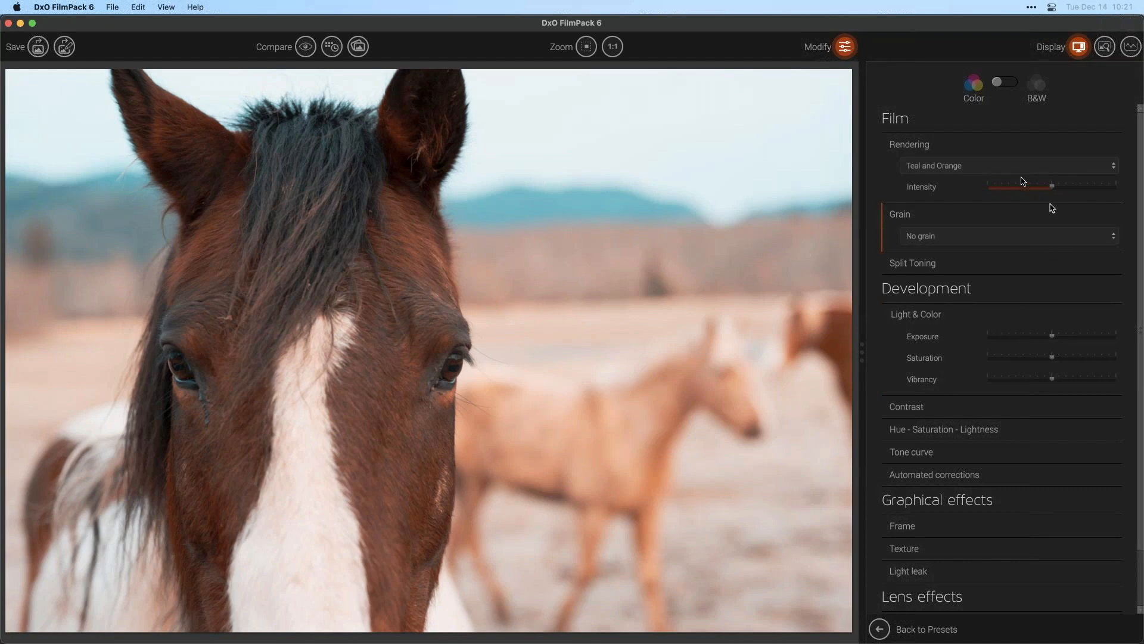
- Raise the Teal and Orange rendering intensity to about 135, then reset it to 100
mouse_move(1023, 184)
mouse_move(1050, 192)
mouse_down()
mouse_move(1018, 198)
mouse_move(1100, 197)
mouse_move(1053, 196)
mouse_up()
drag(1051, 188, 1073, 187)
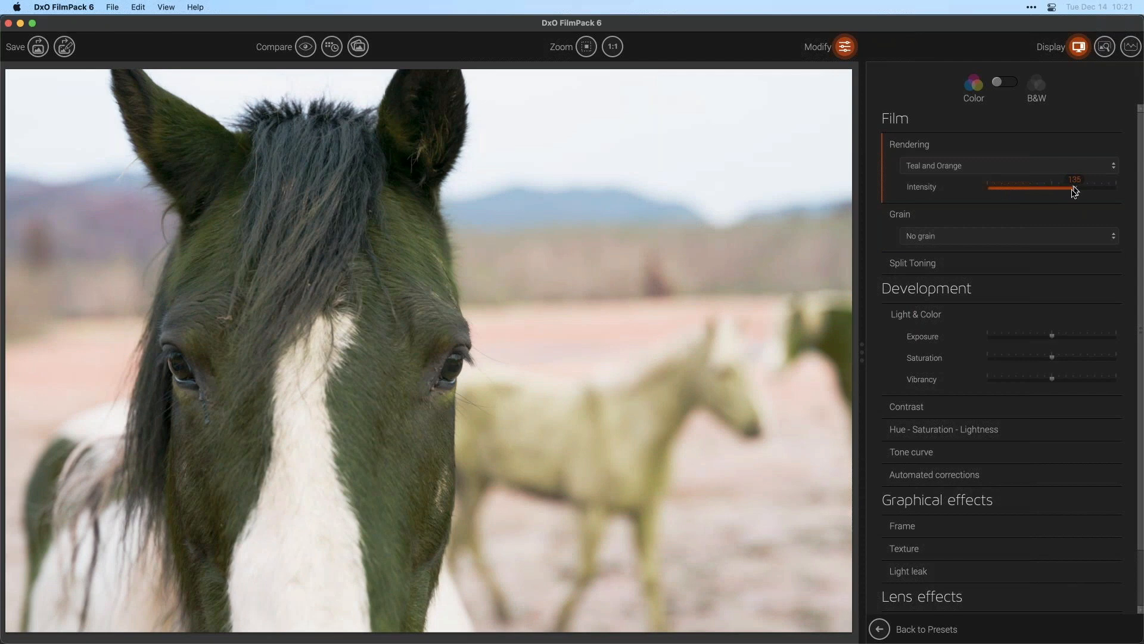
double_click(1075, 188)
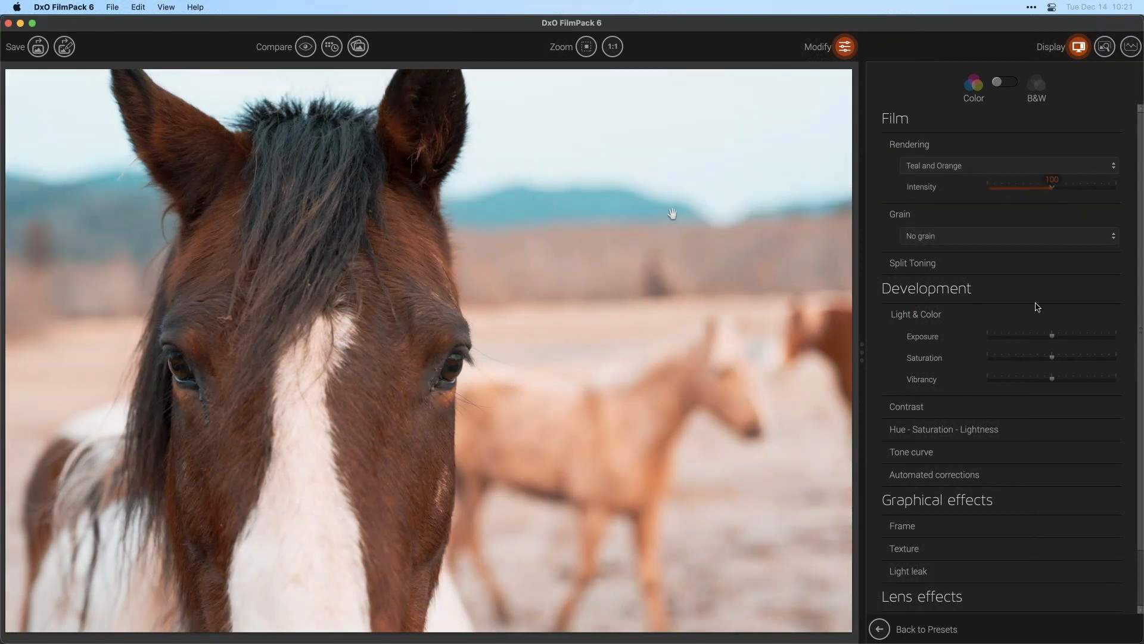
- Lower the Cyan channel saturation in Hue - Saturation - Lightness and set exposure to -0.5
scroll(1140, 215, down, 3)
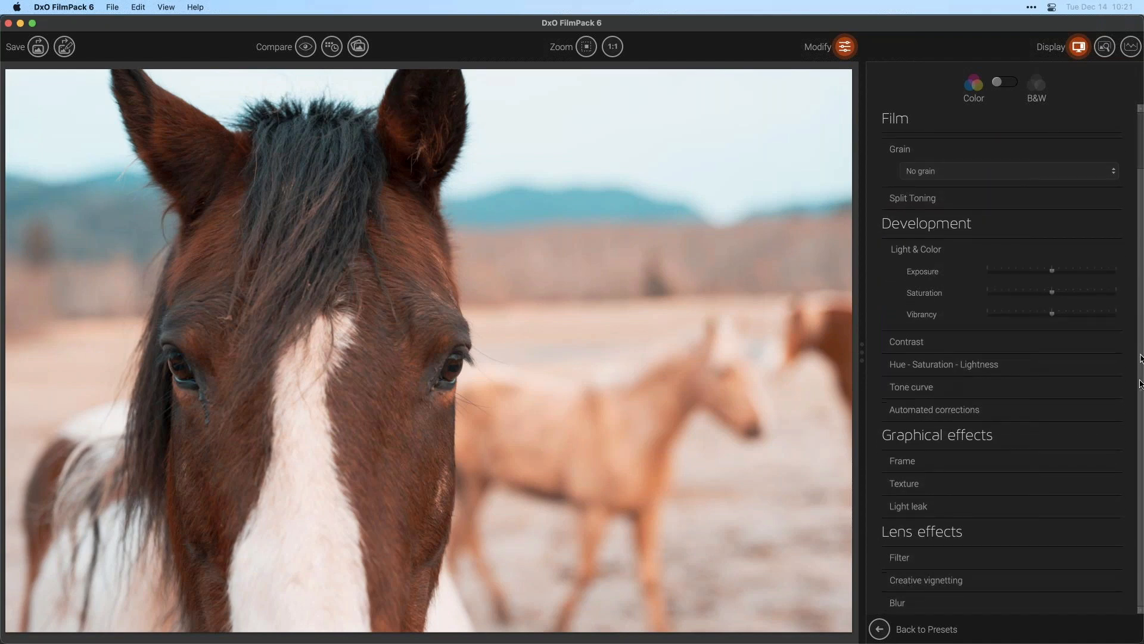
click(946, 364)
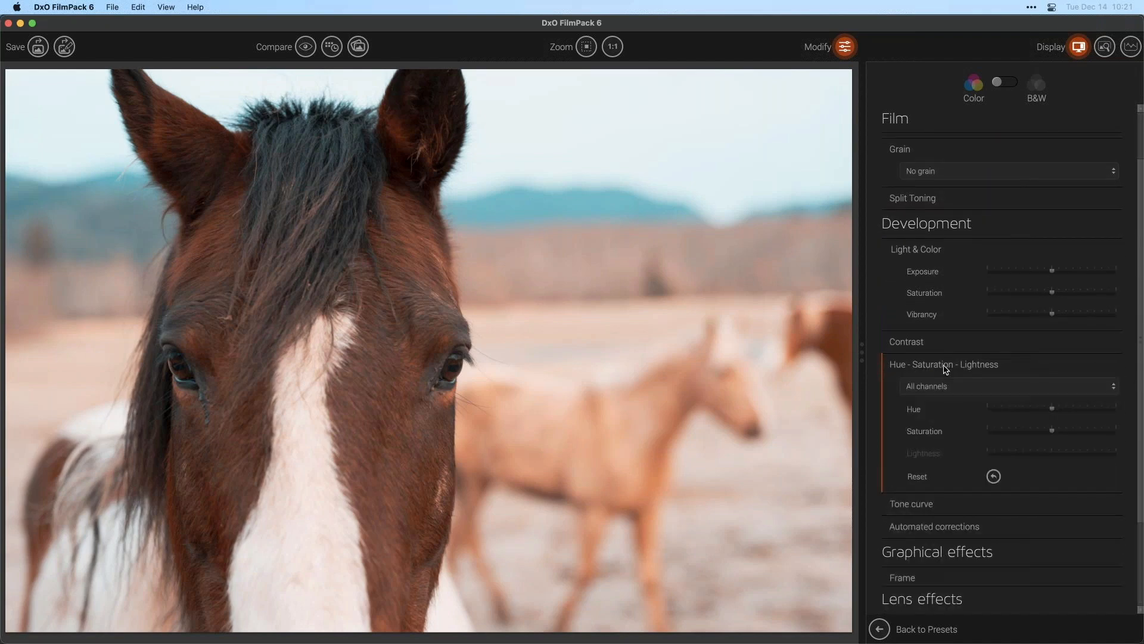
scroll(1132, 357, down, 3)
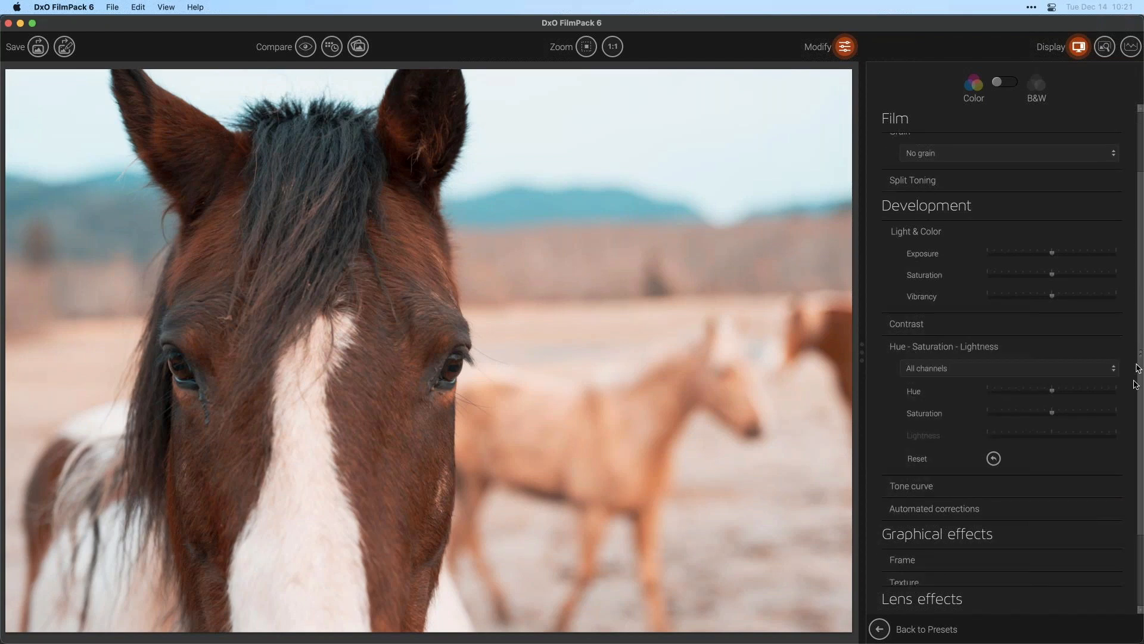
click(970, 312)
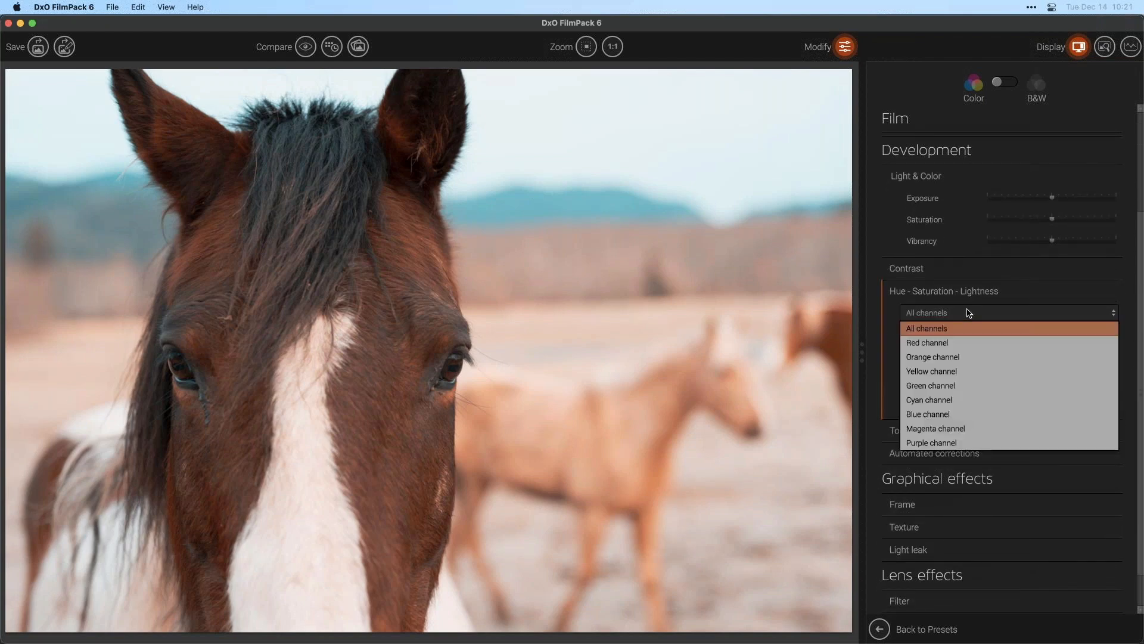
click(967, 401)
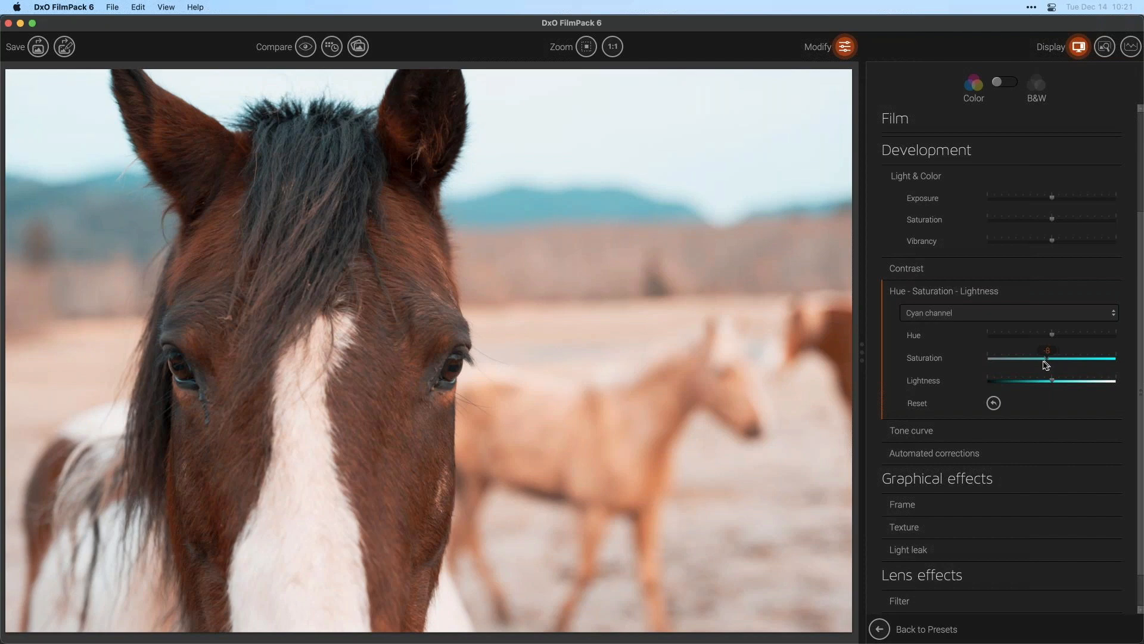
mouse_move(1042, 365)
mouse_down()
mouse_move(925, 362)
mouse_move(1049, 361)
mouse_up()
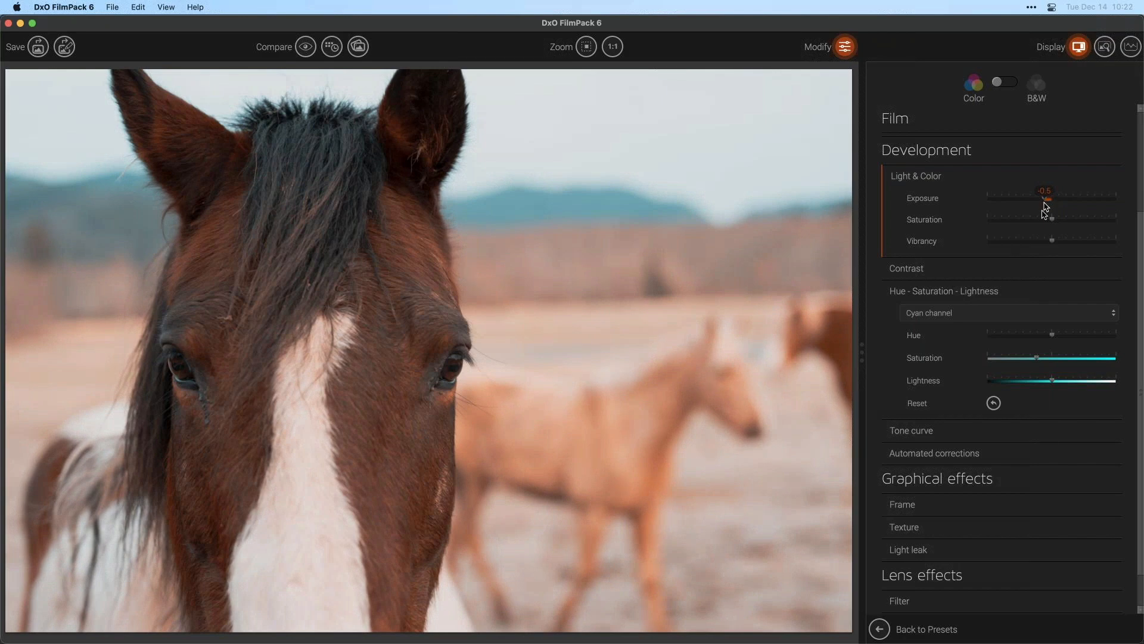
- Add creative vignetting with an intensity of -10
scroll(1140, 358, down, 2)
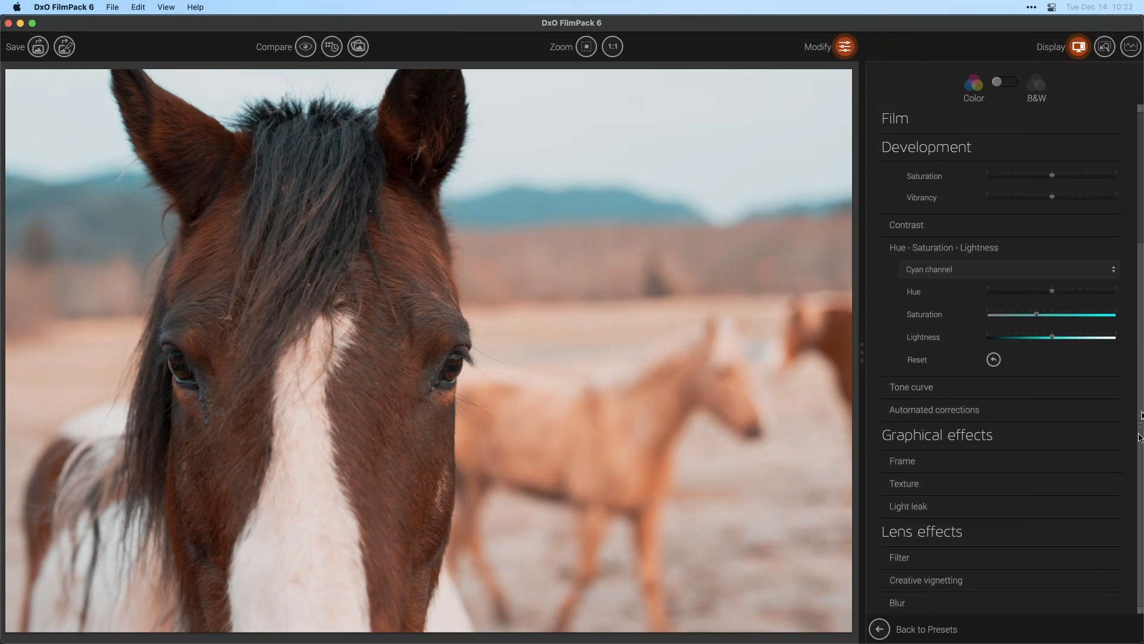
click(989, 561)
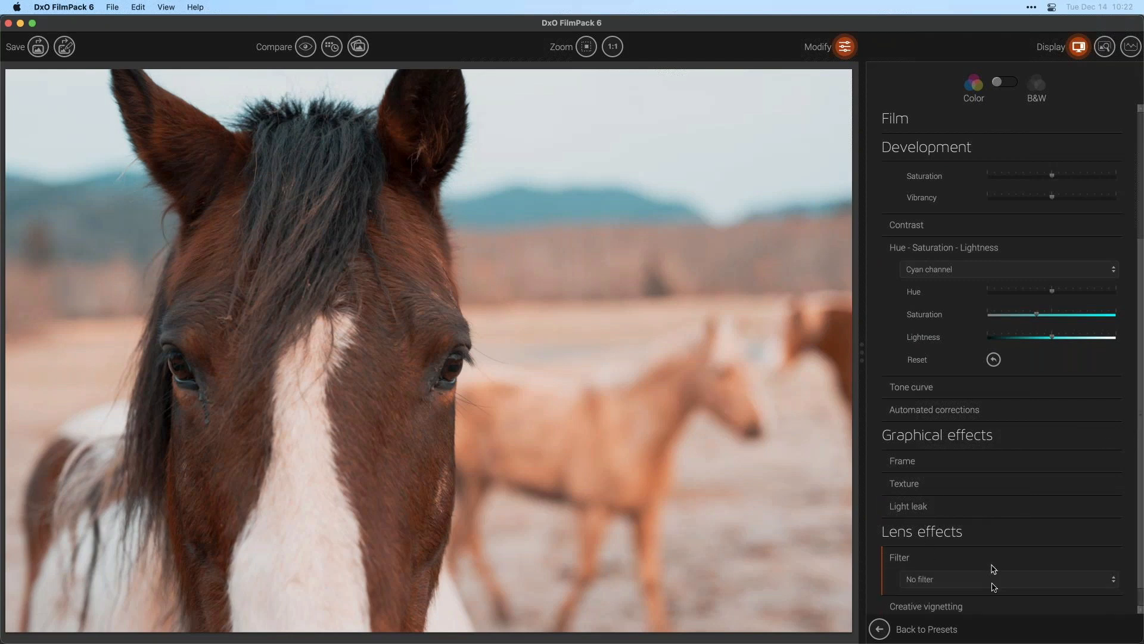
click(980, 555)
click(992, 583)
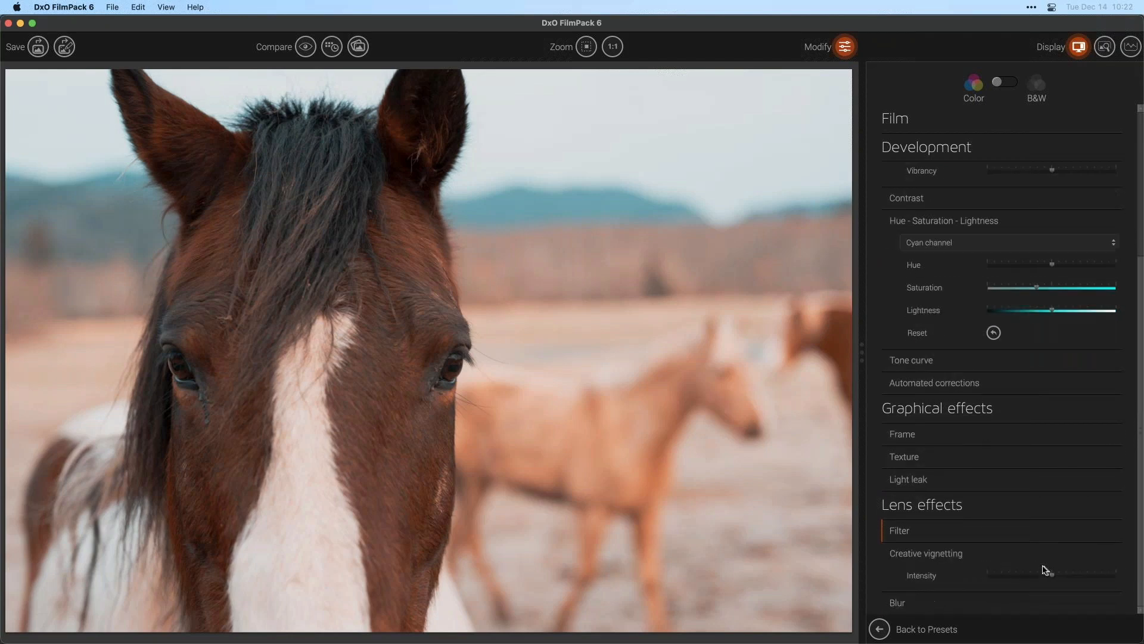
drag(1050, 579, 1047, 582)
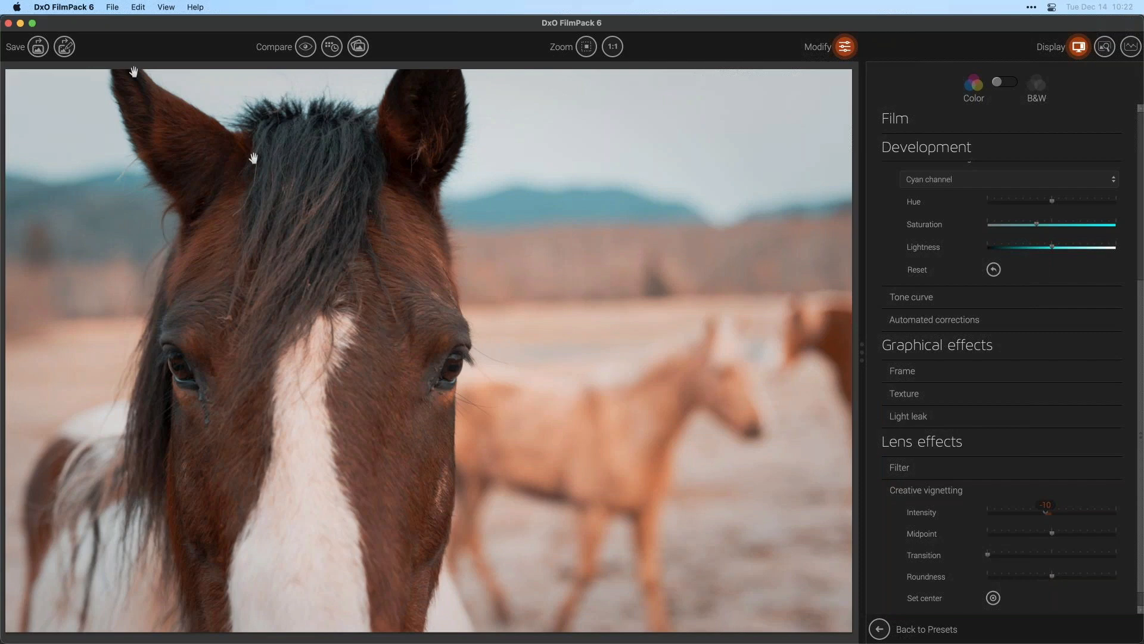
- Save and return to Photoshop
click(112, 7)
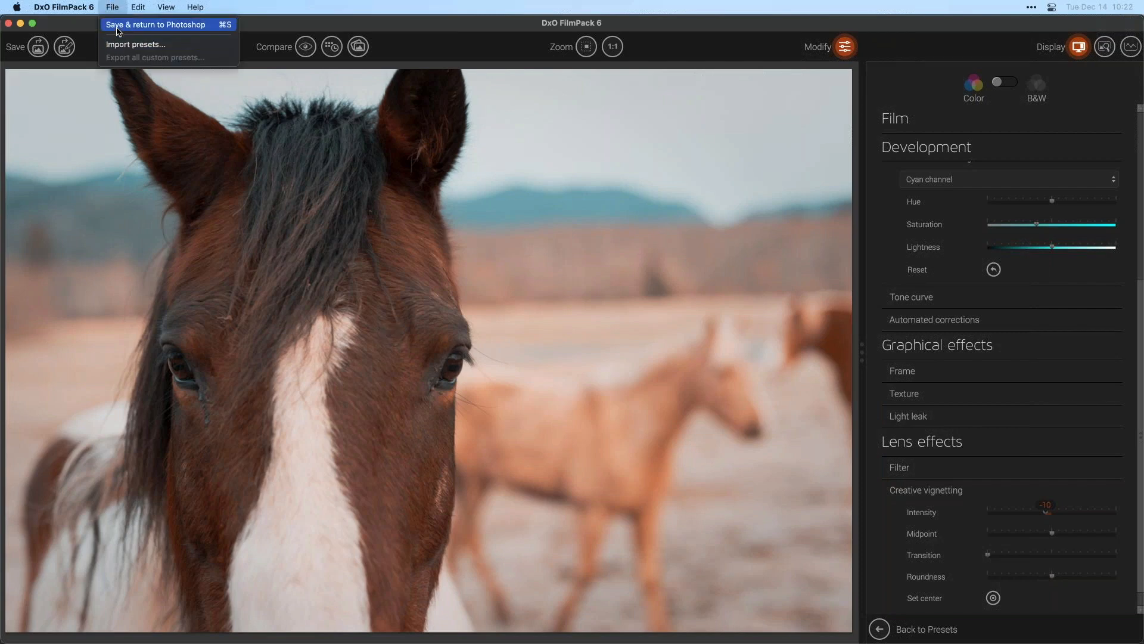
click(118, 25)
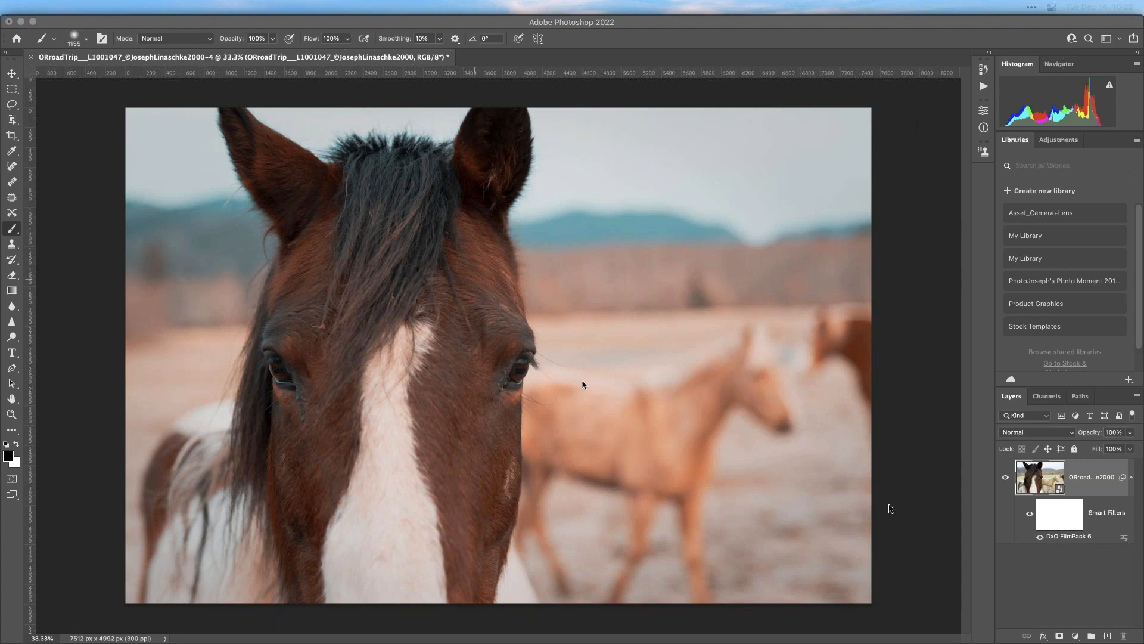
- Paint on the smart filter mask around the horse's eye, then undo the stroke
click(1054, 520)
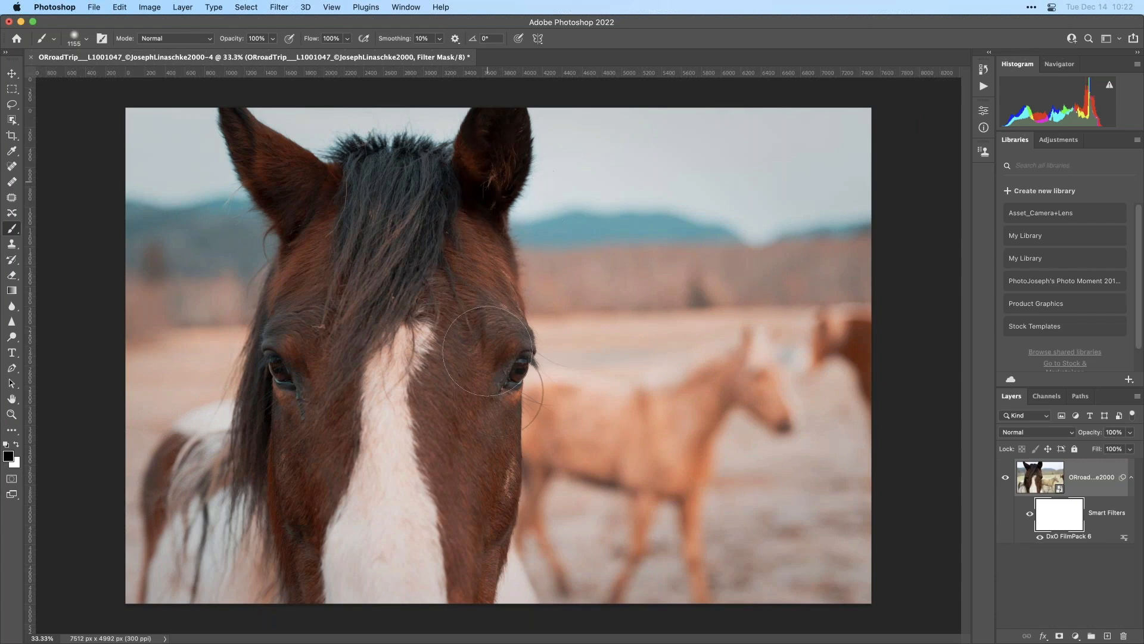
mouse_move(469, 252)
mouse_down()
mouse_move(439, 470)
mouse_move(430, 458)
mouse_move(600, 341)
mouse_move(511, 351)
mouse_move(561, 372)
mouse_up()
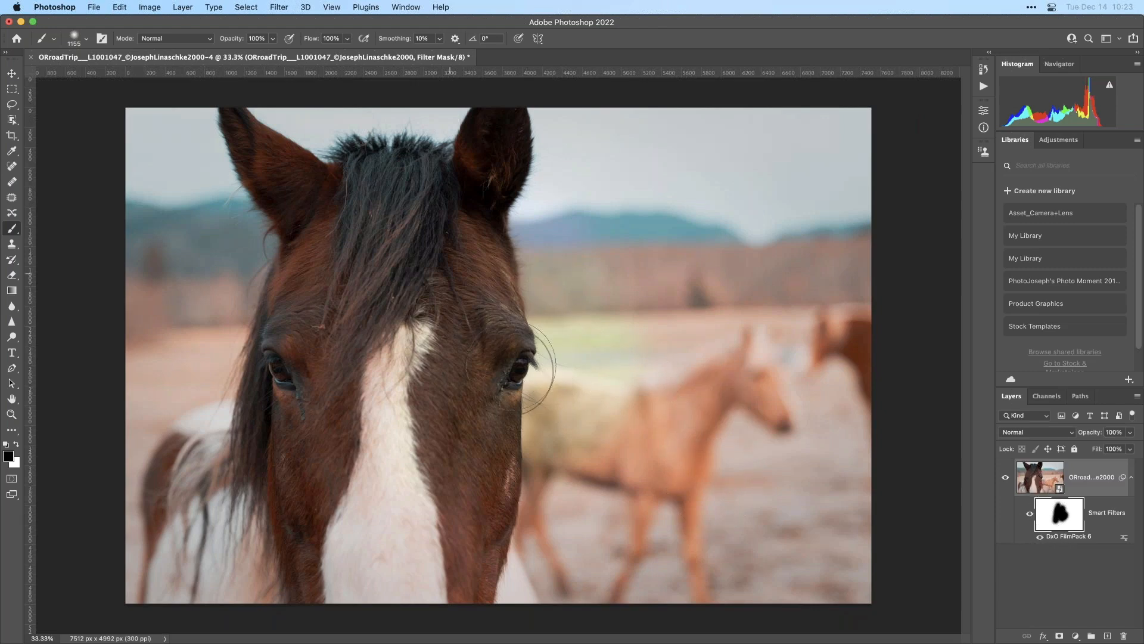
key(super+z)
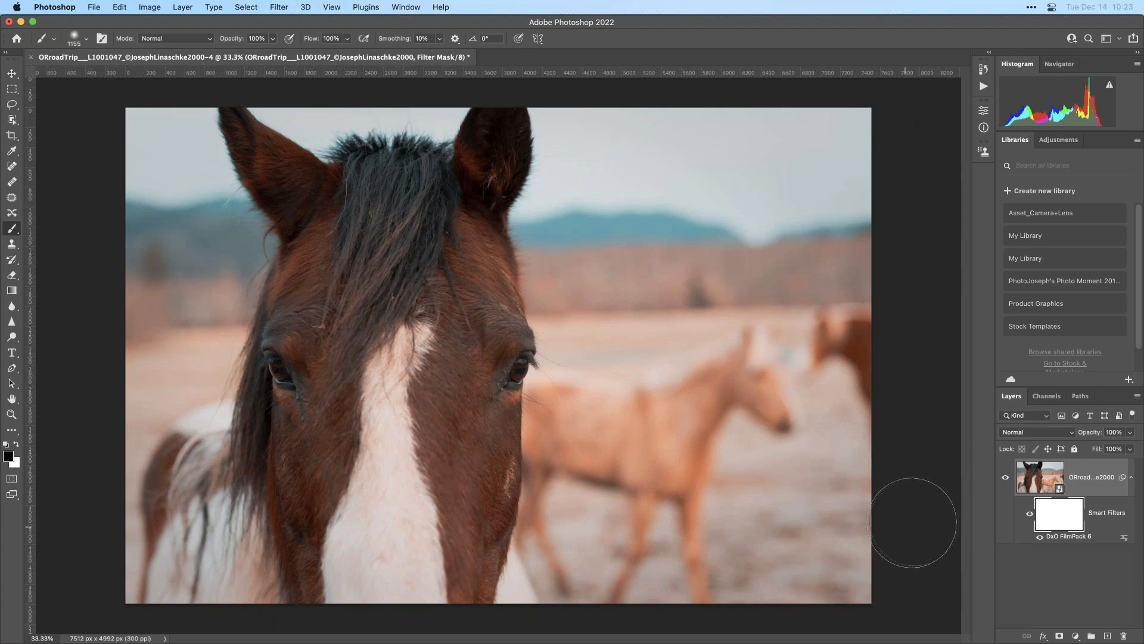
- Reopen the DxO FilmPack 6 smart filter and review the Cyan channel settings
double_click(1049, 538)
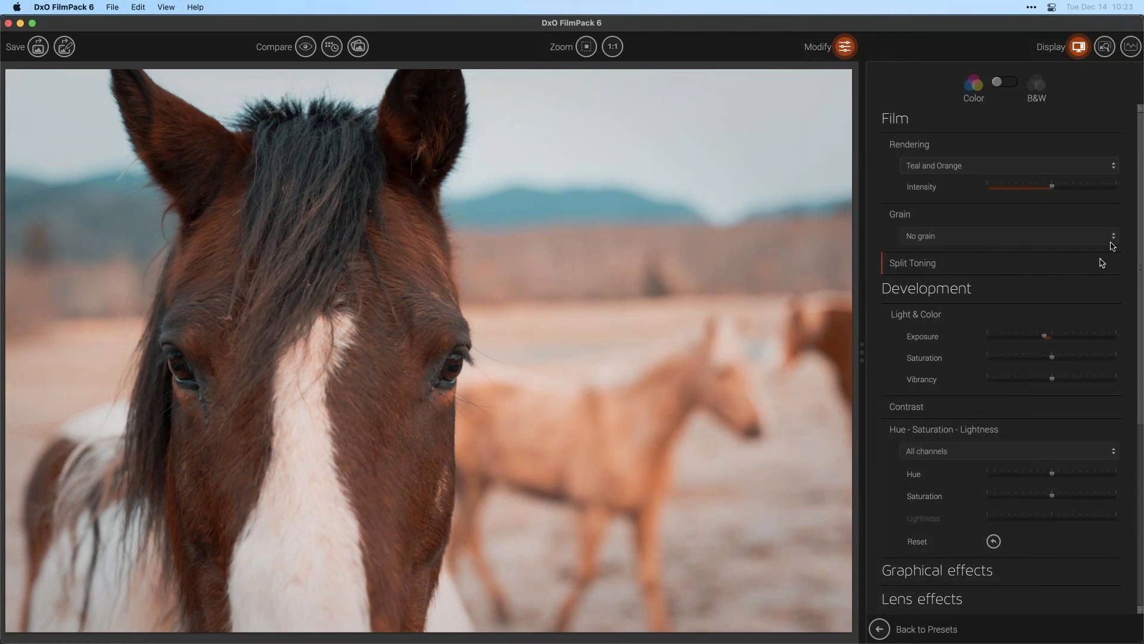
scroll(947, 201, down, 10)
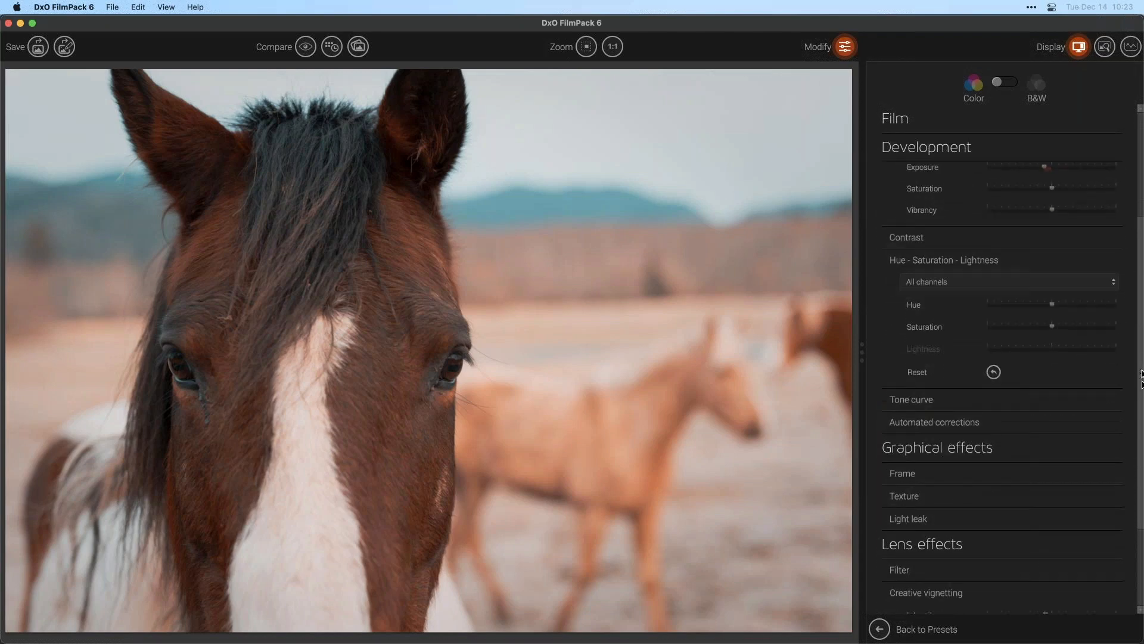
click(947, 200)
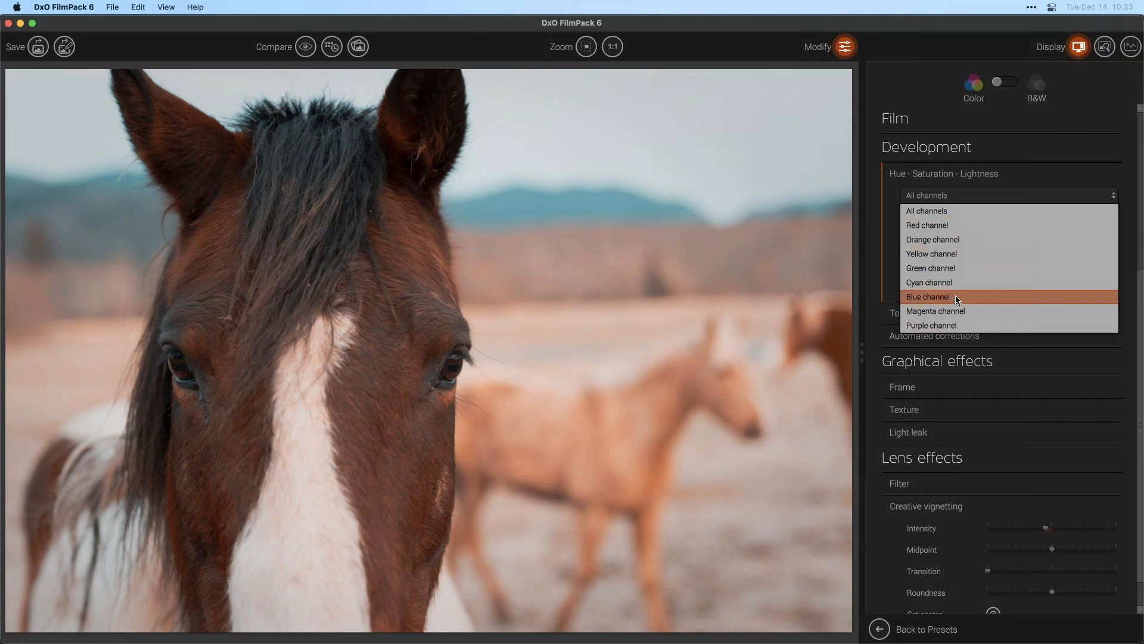
click(960, 284)
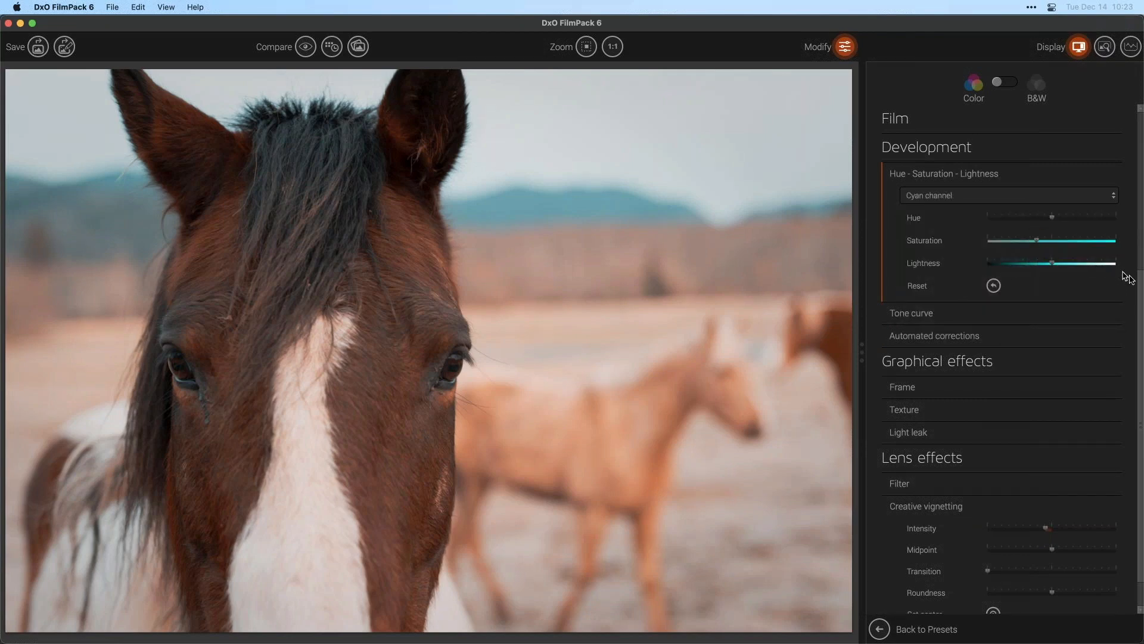
drag(1139, 280, 1139, 98)
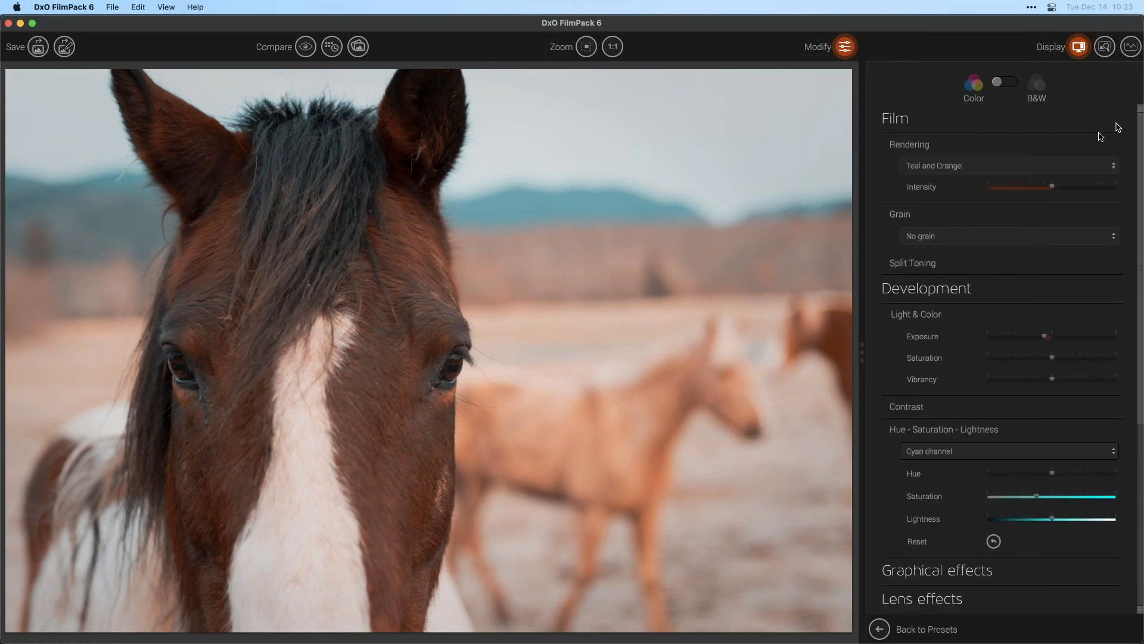
- Apply Kodak T-Max 3200 grain and raise its intensity to 200
click(1003, 240)
click(982, 308)
scroll(996, 359, down, 5)
scroll(1003, 329, down, 5)
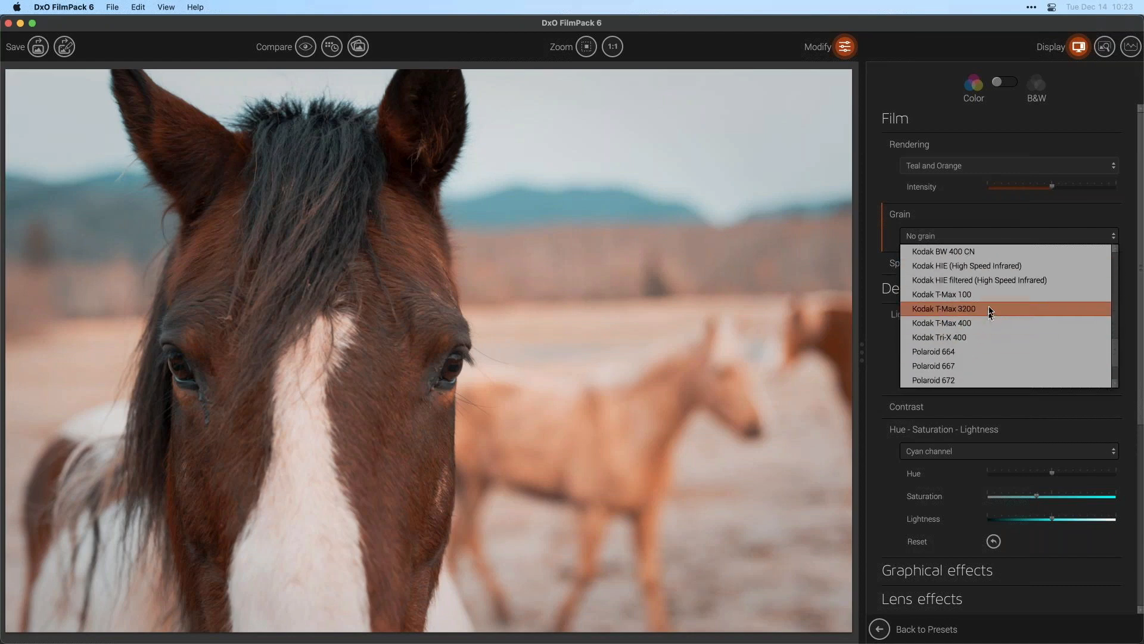
click(989, 309)
drag(1057, 258, 1116, 257)
- Switch the rendering to black and white and save back to Photoshop
click(1005, 82)
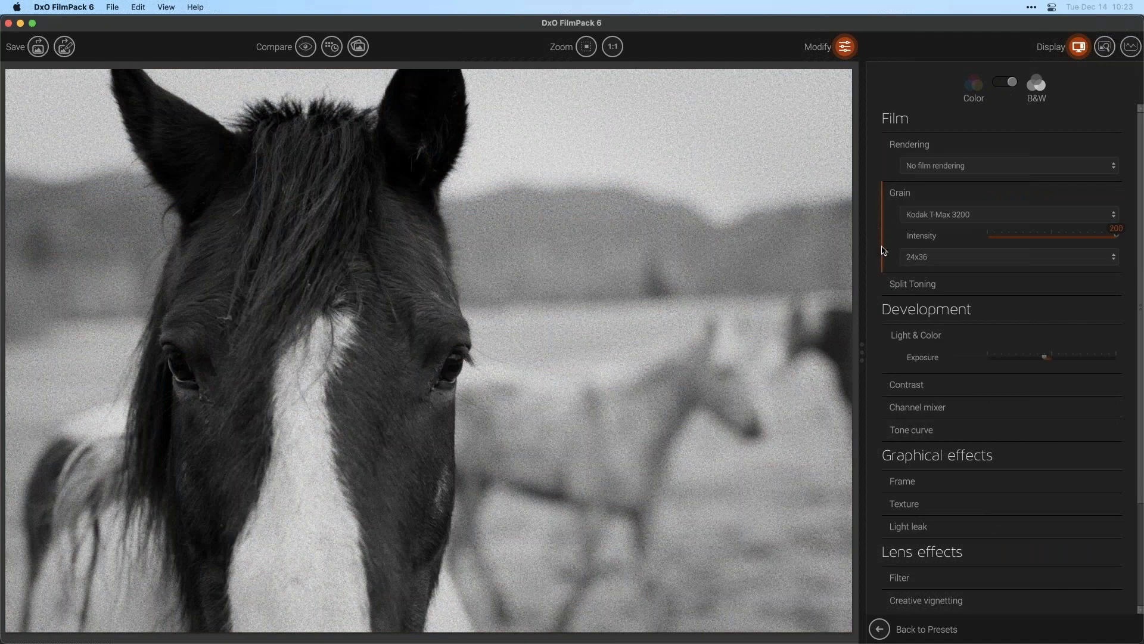
click(108, 7)
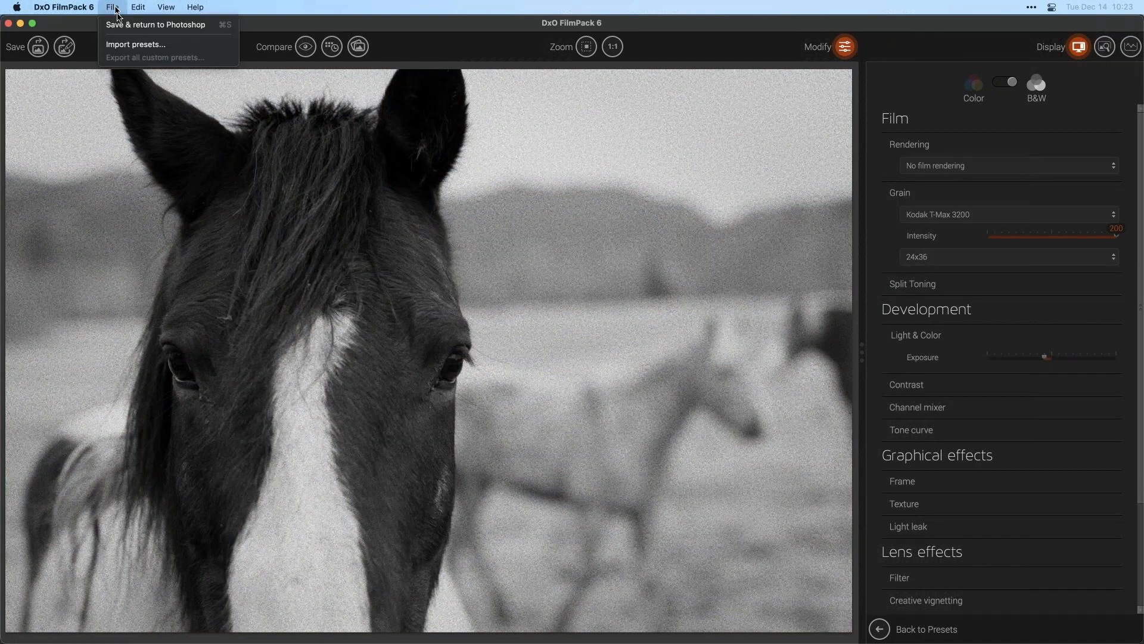
click(118, 26)
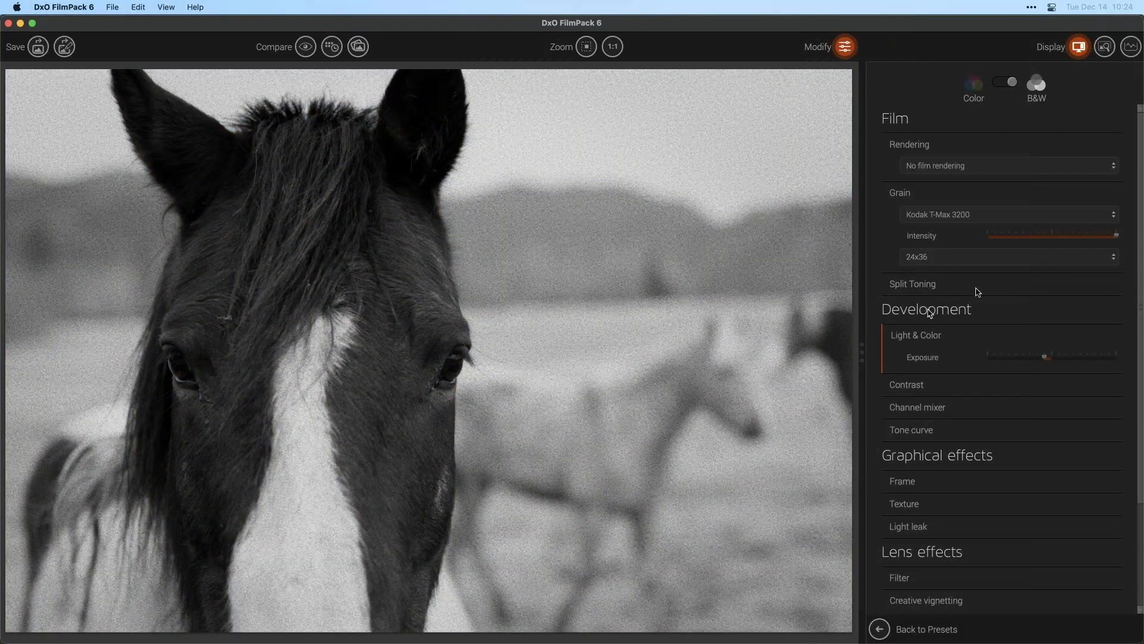
- Set the grain intensity to 0 and switch back to Color mode
drag(1052, 238, 920, 237)
click(1006, 83)
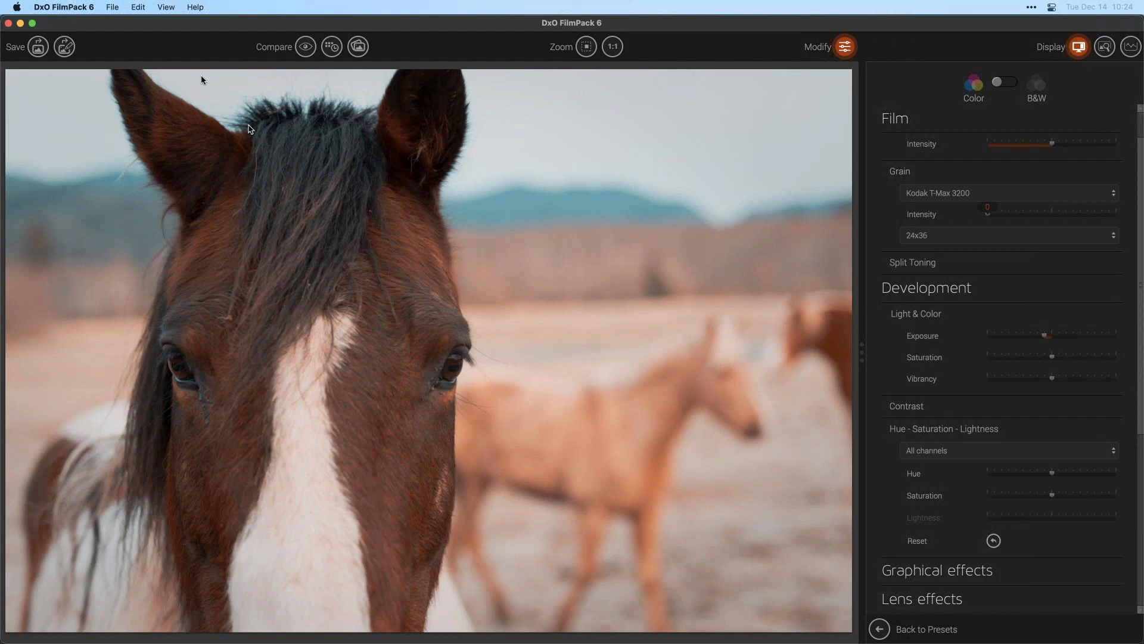
- Save and return to Photoshop
click(118, 6)
click(119, 24)
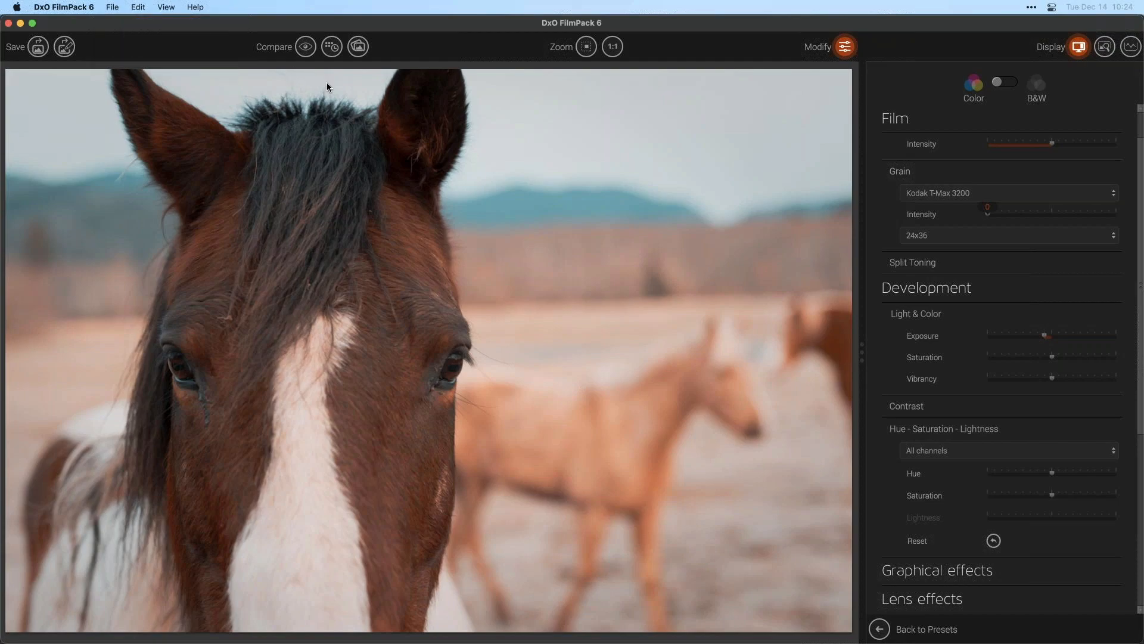
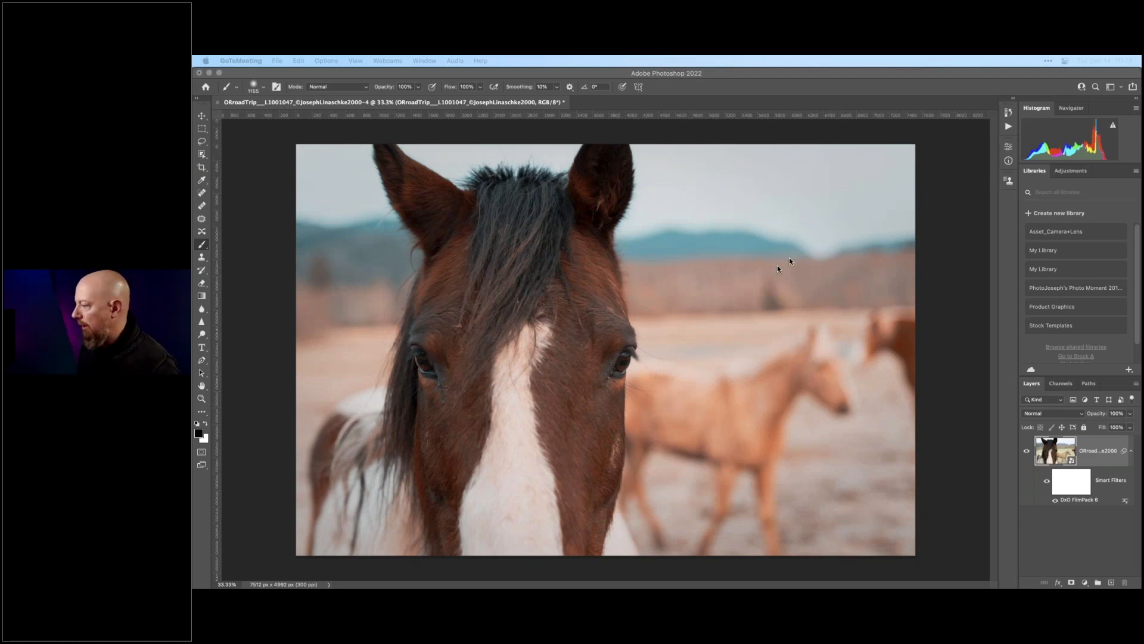
- Switch from Photoshop to DxO PhotoLab 5
click(599, 263)
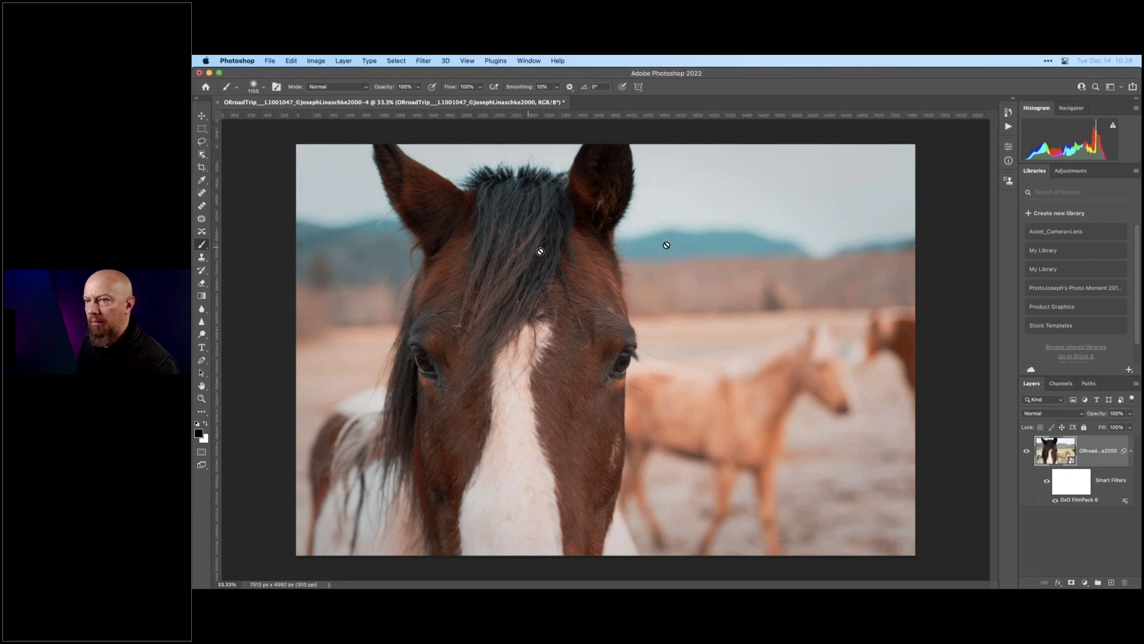
key(super+Tab)
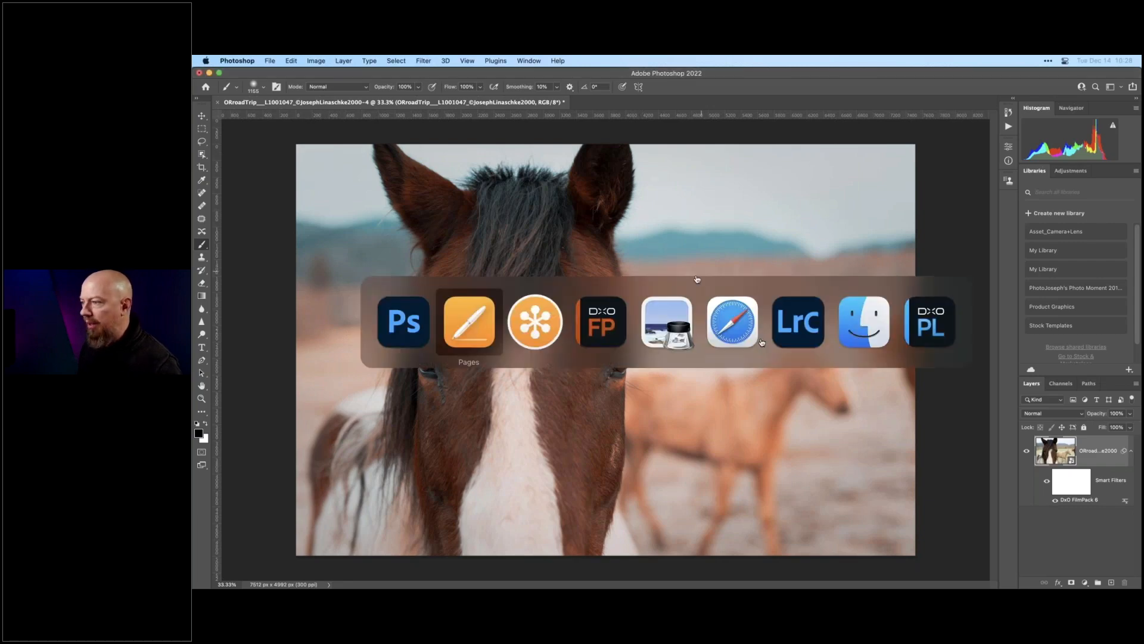
click(934, 335)
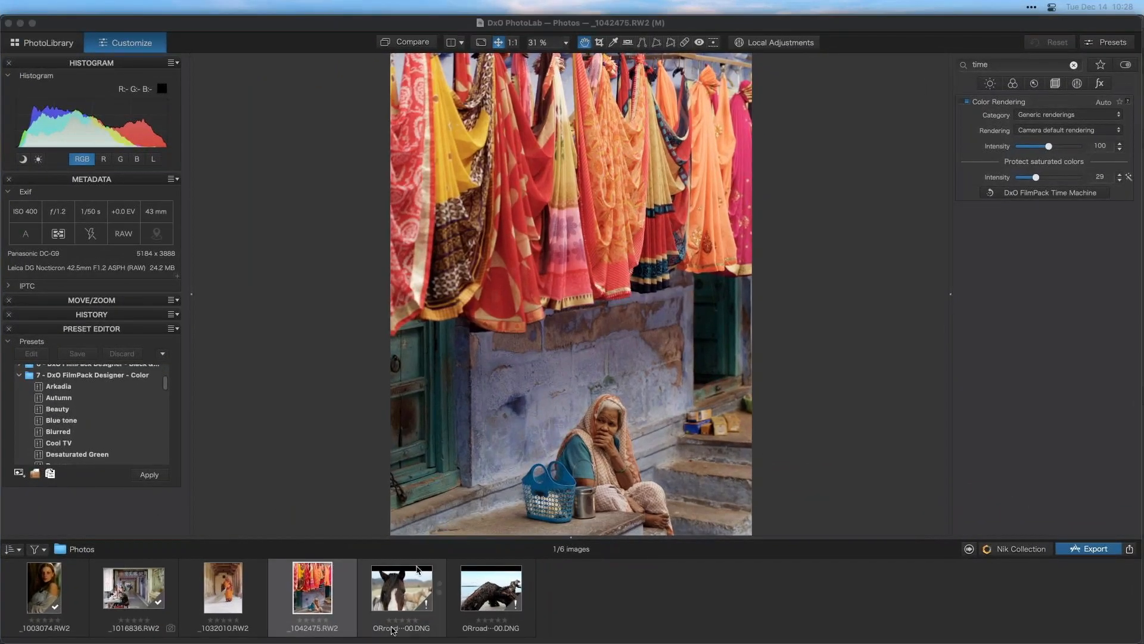
- Select the street-scene photo _1016836.RW2 and reset its corrections
click(274, 594)
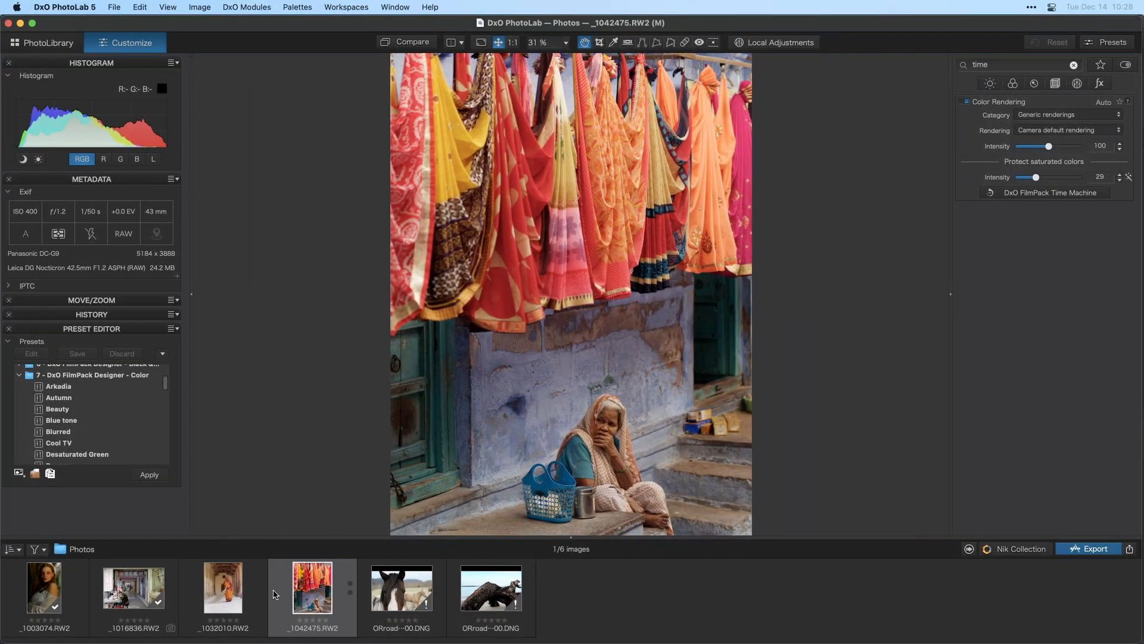
click(137, 596)
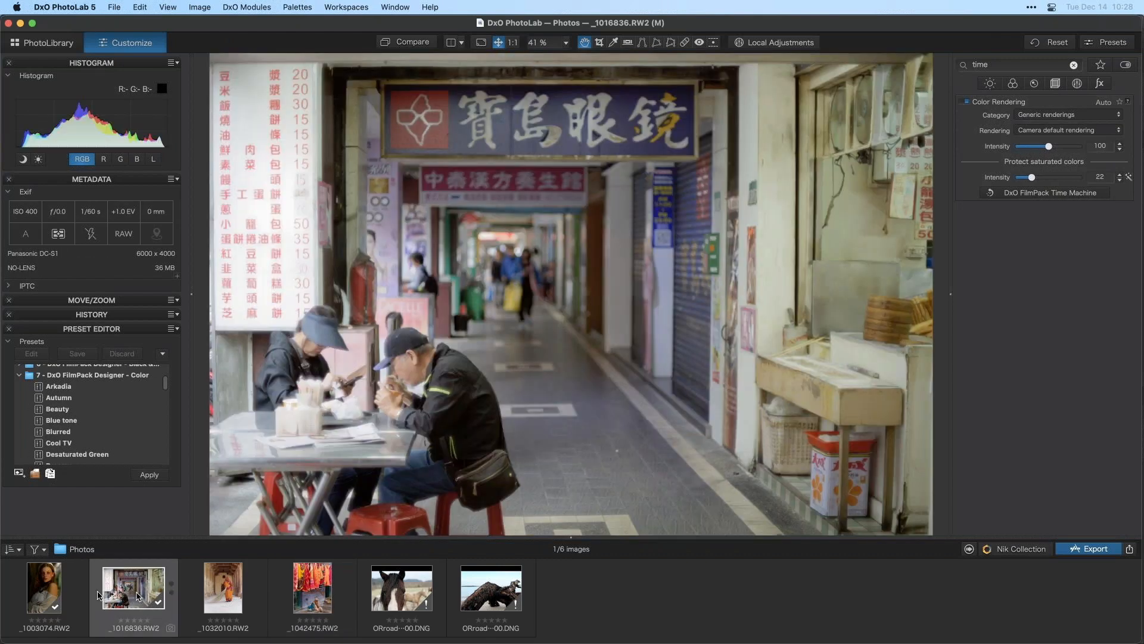
click(1044, 42)
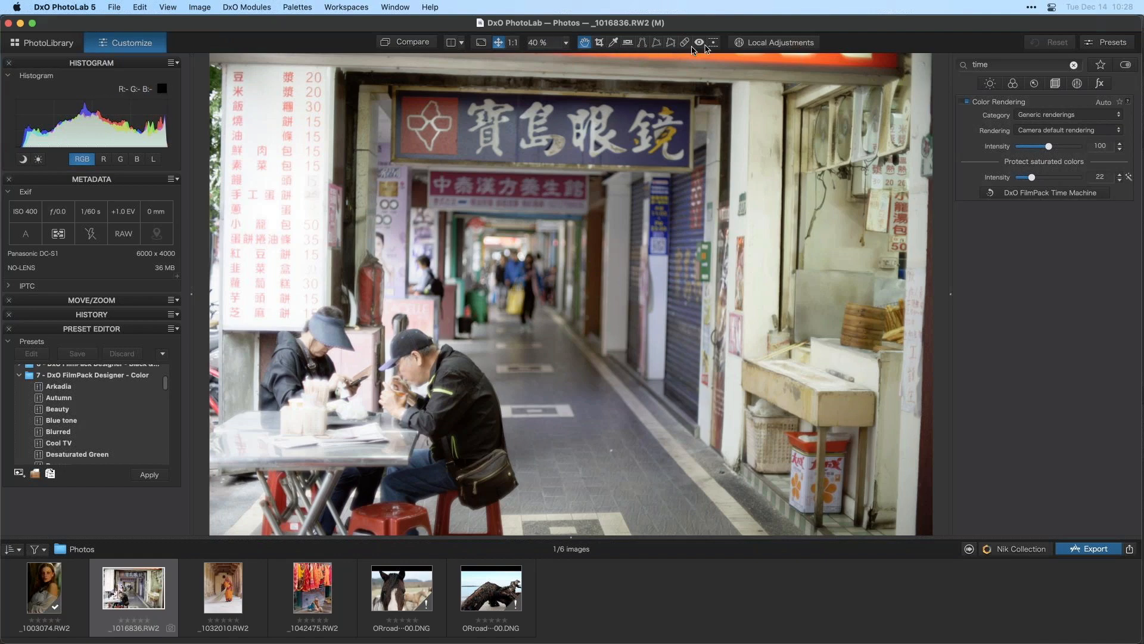
- Inspect the street photo at 100% zoom, panning across the two diners, then return to fit view
click(512, 43)
drag(411, 357, 820, 191)
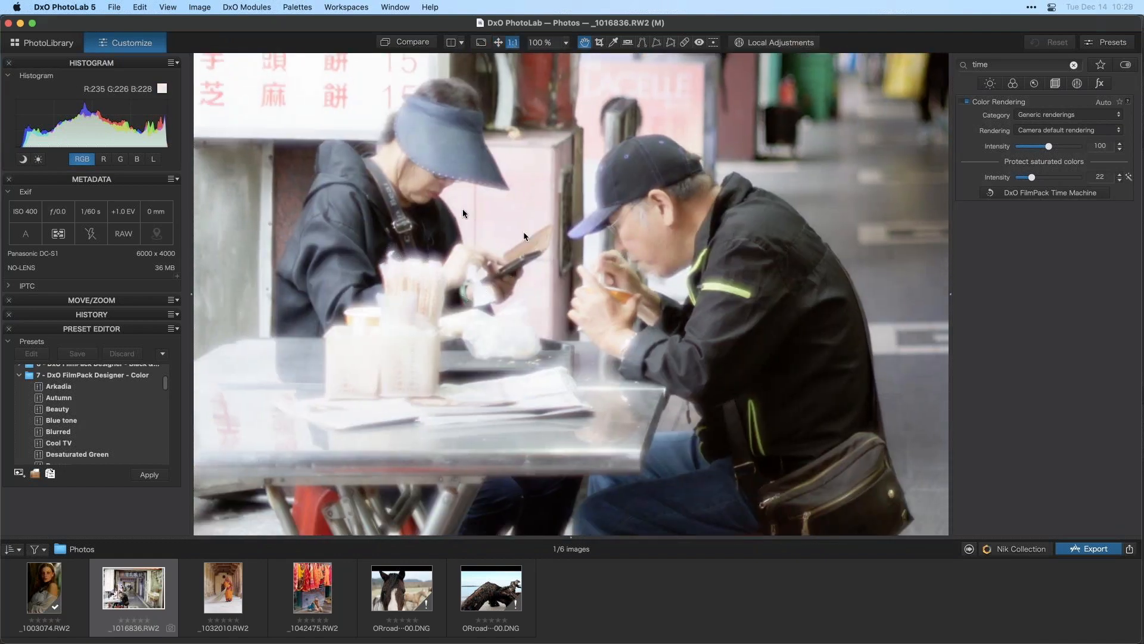
drag(477, 187, 453, 225)
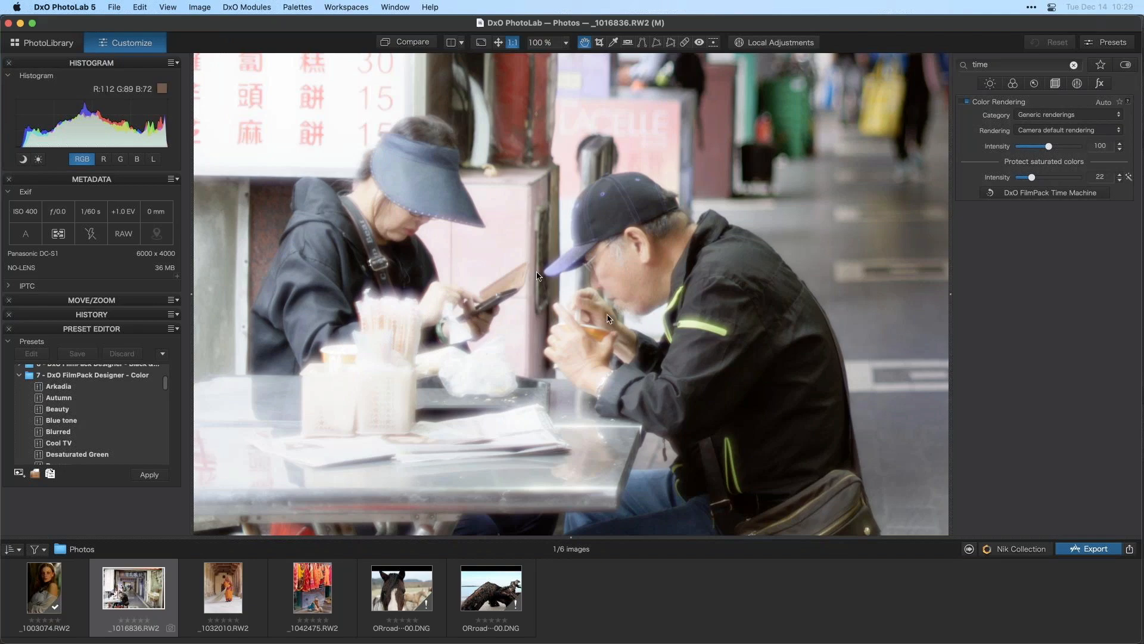
drag(401, 322, 401, 315)
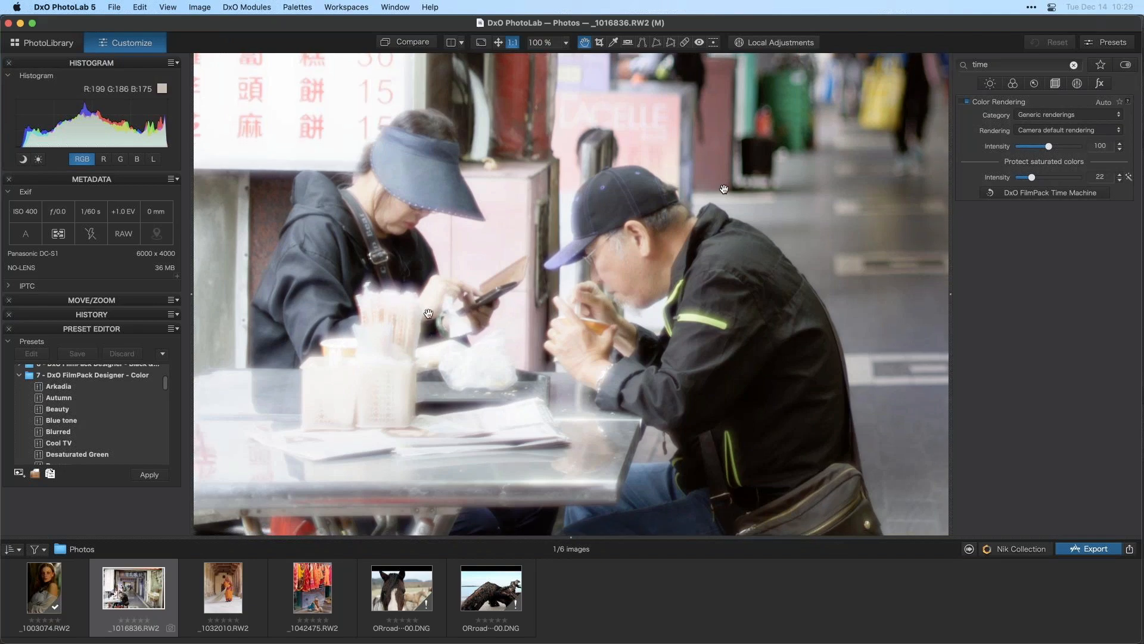
click(498, 42)
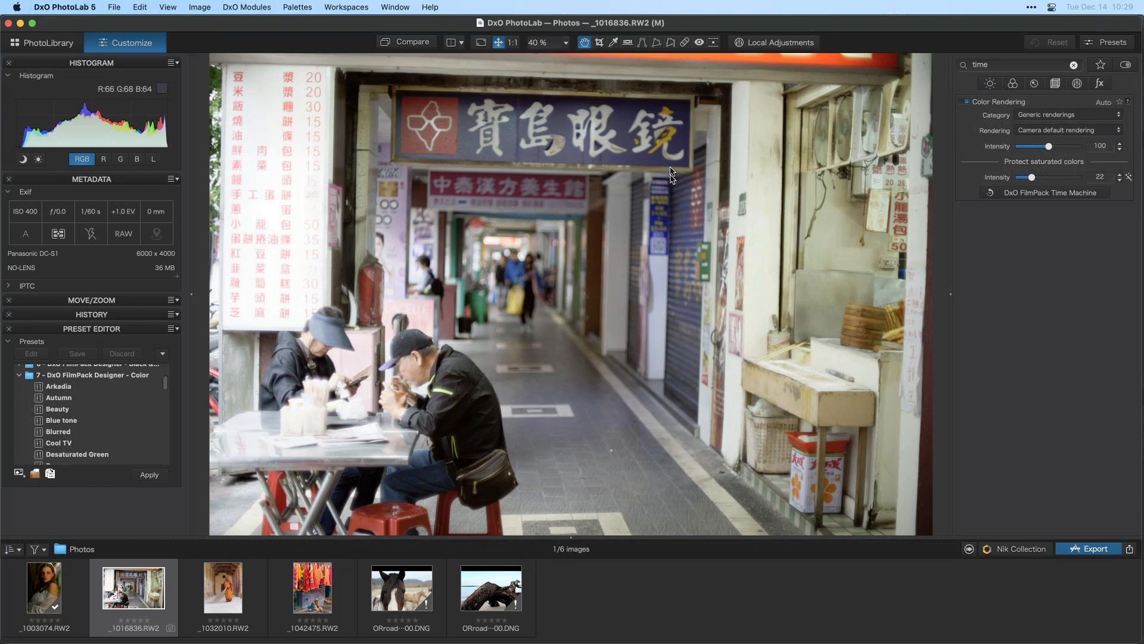
click(90, 8)
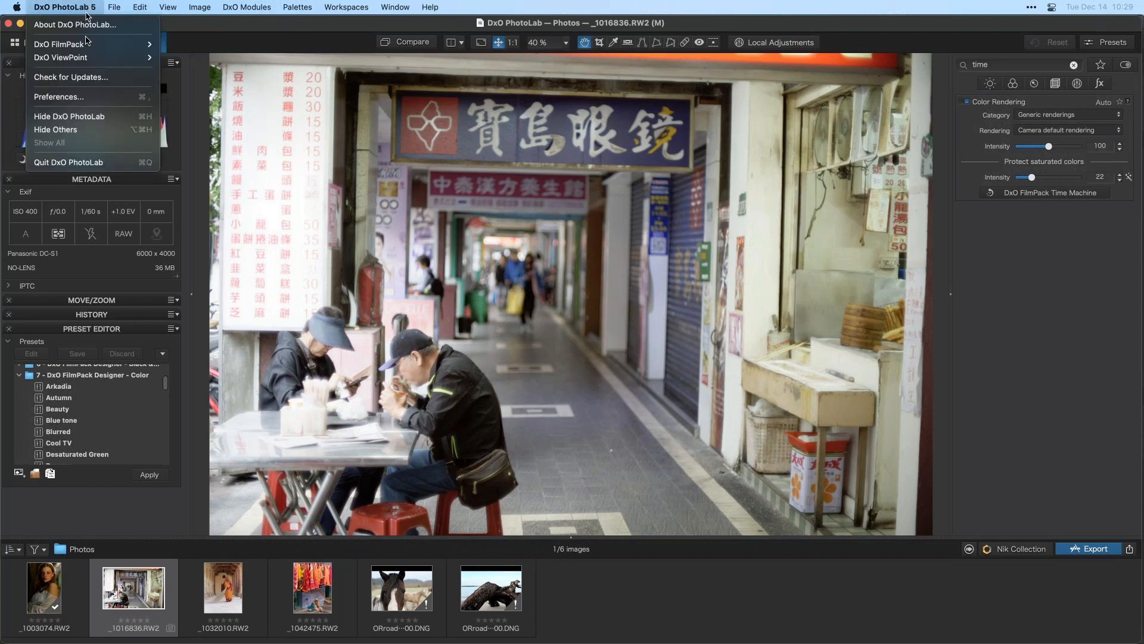
mouse_move(88, 58)
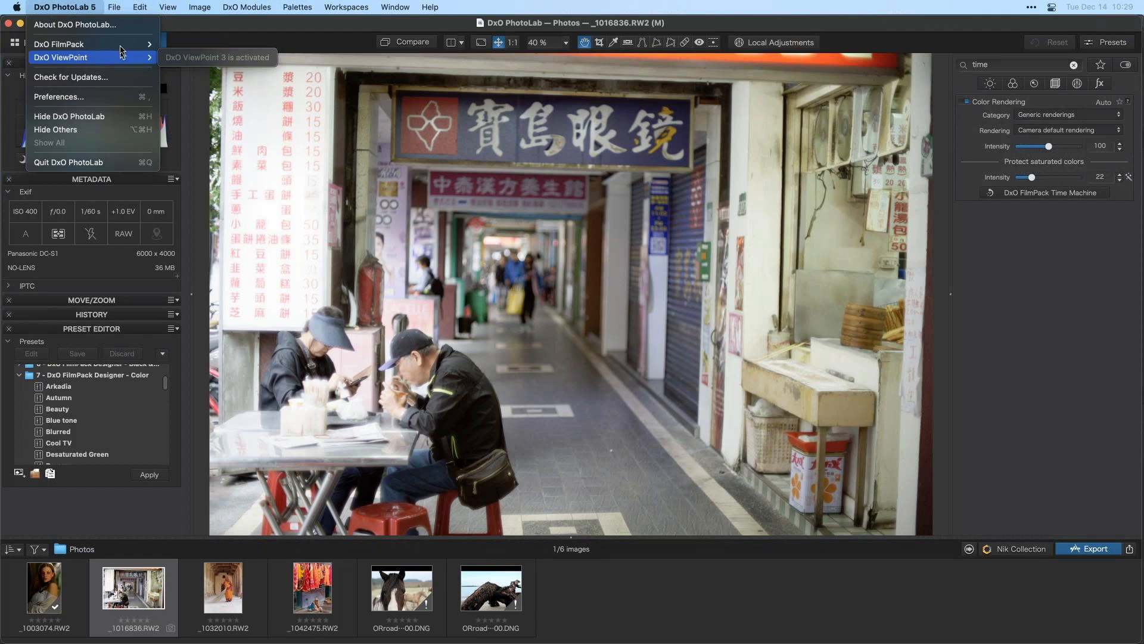
mouse_move(122, 46)
click(240, 170)
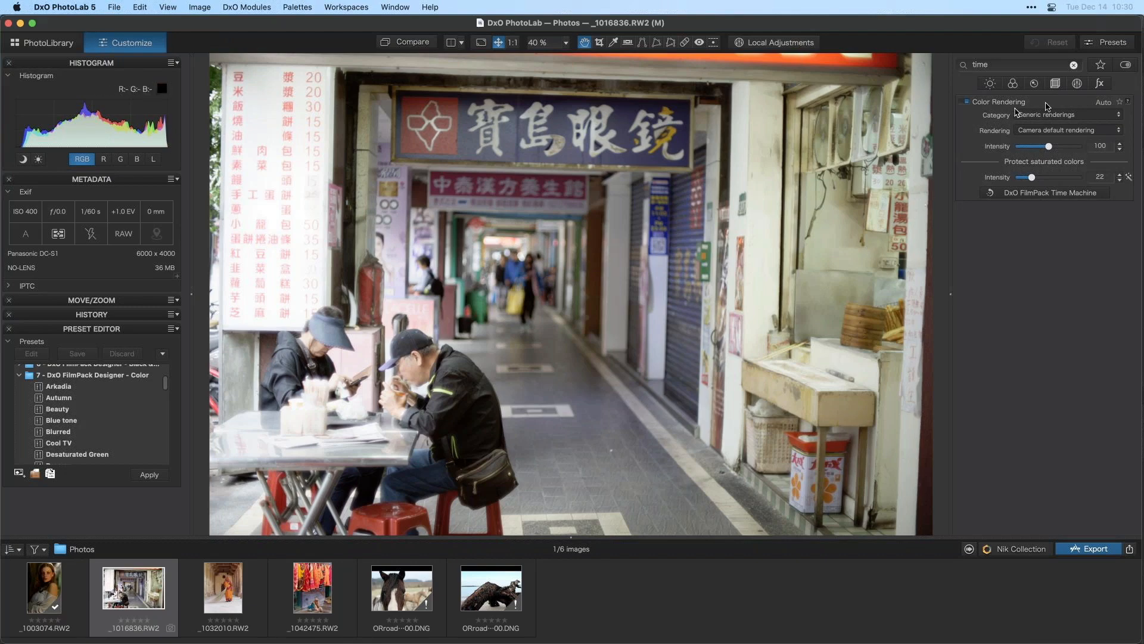
- Clear the corrections search and enable the Perspective correction among the geometry corrections
click(1075, 65)
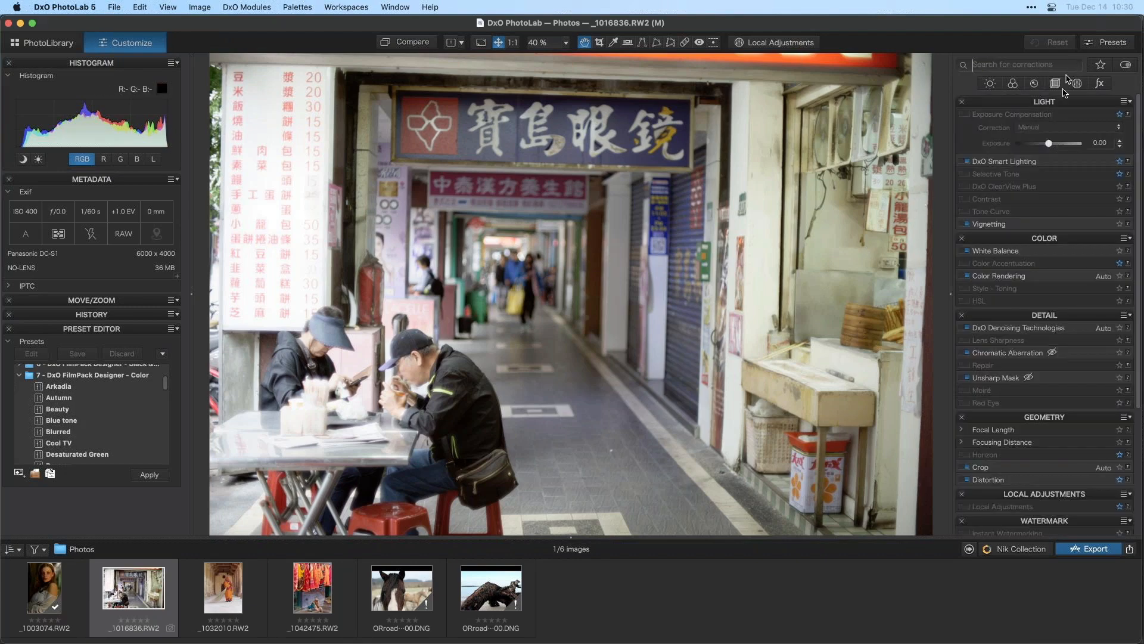
click(1077, 83)
click(1055, 84)
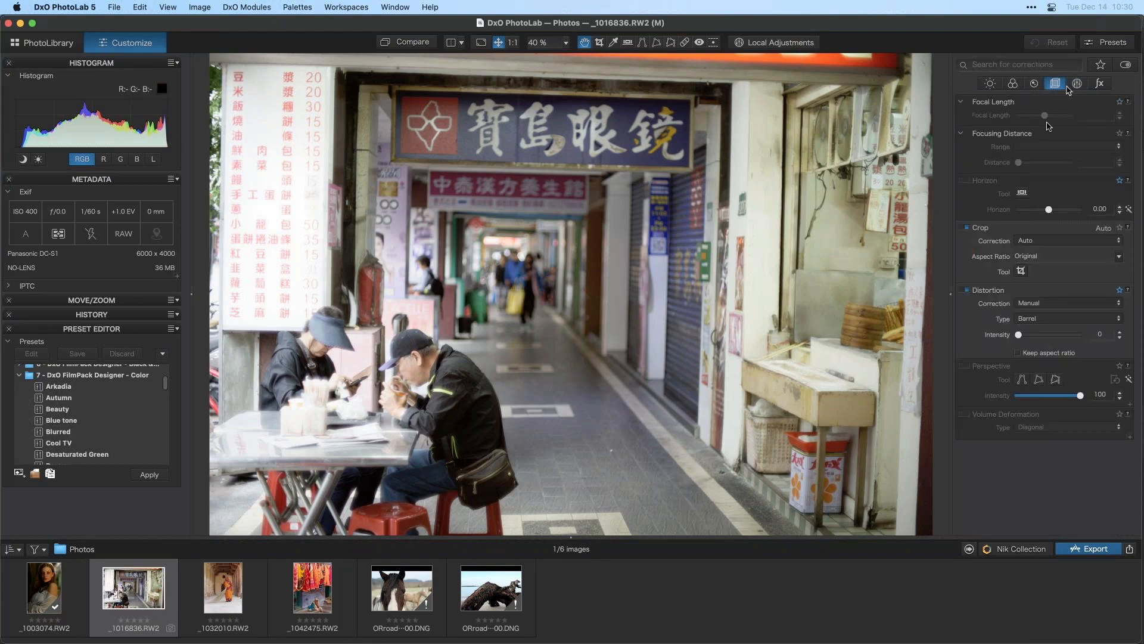
click(965, 366)
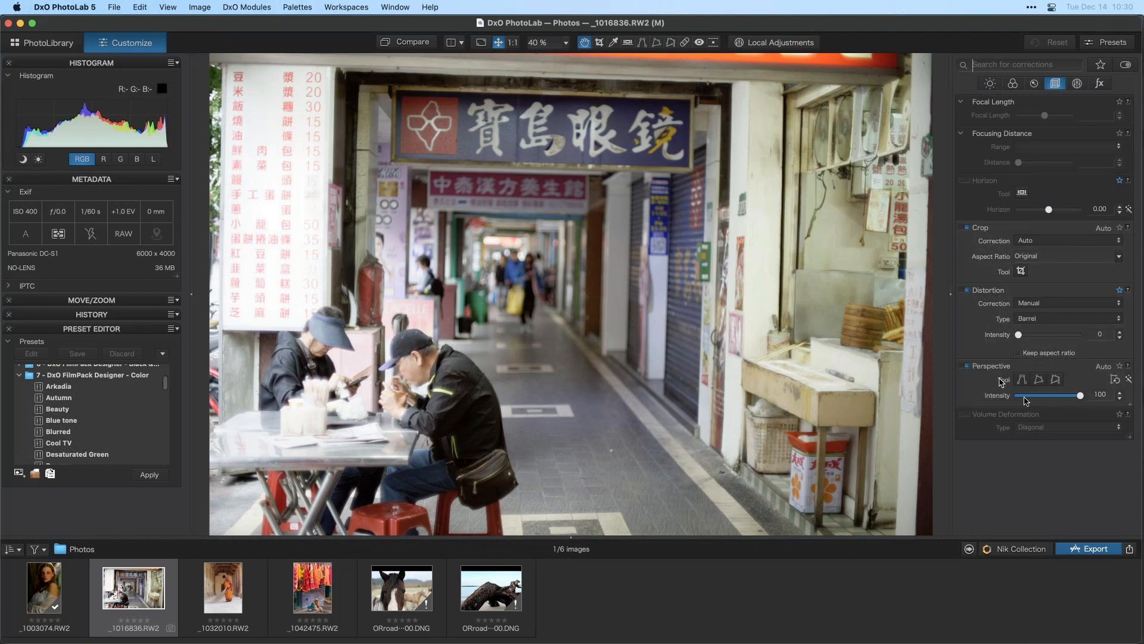
click(1056, 380)
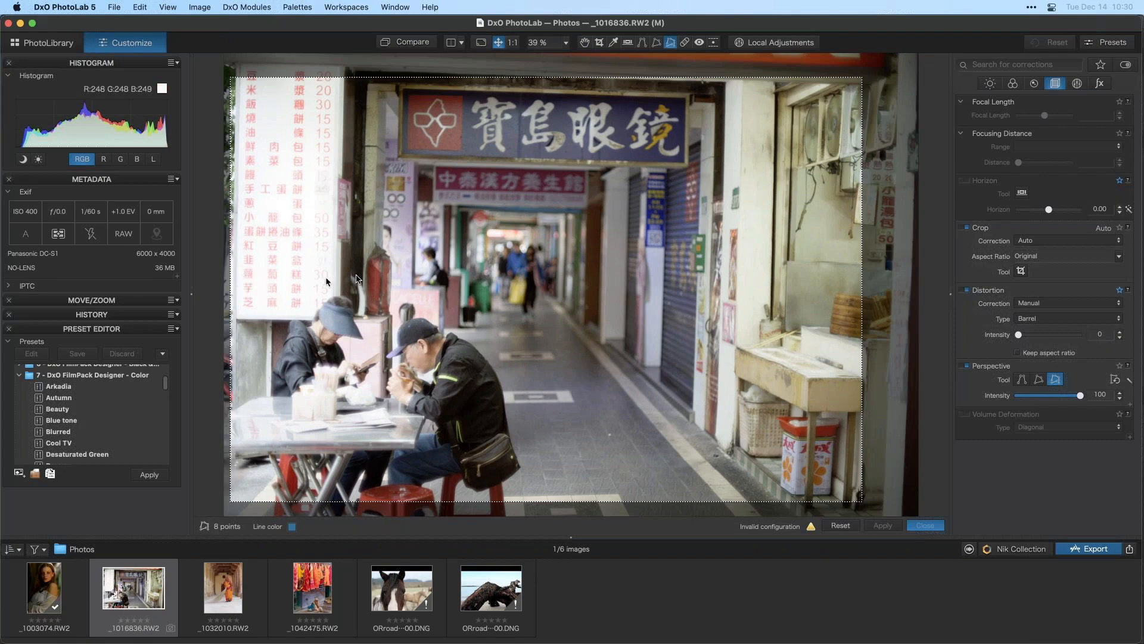
click(841, 526)
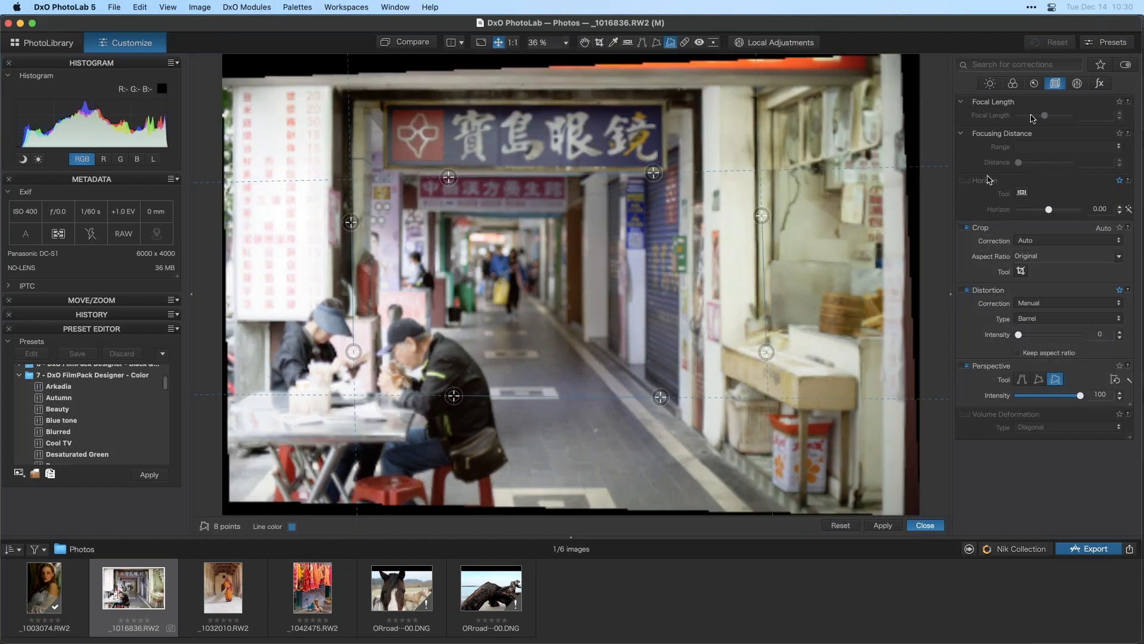
click(925, 525)
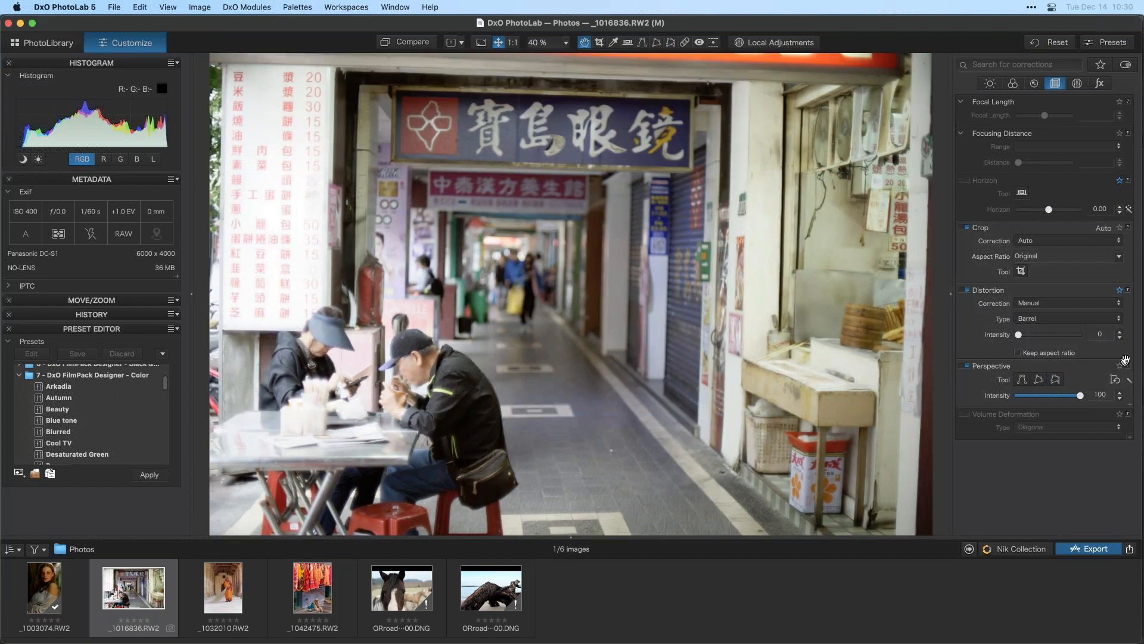
- Open the 8-point perspective tool and align its vertical guides with the left and right pillars
click(1055, 379)
drag(540, 183, 526, 157)
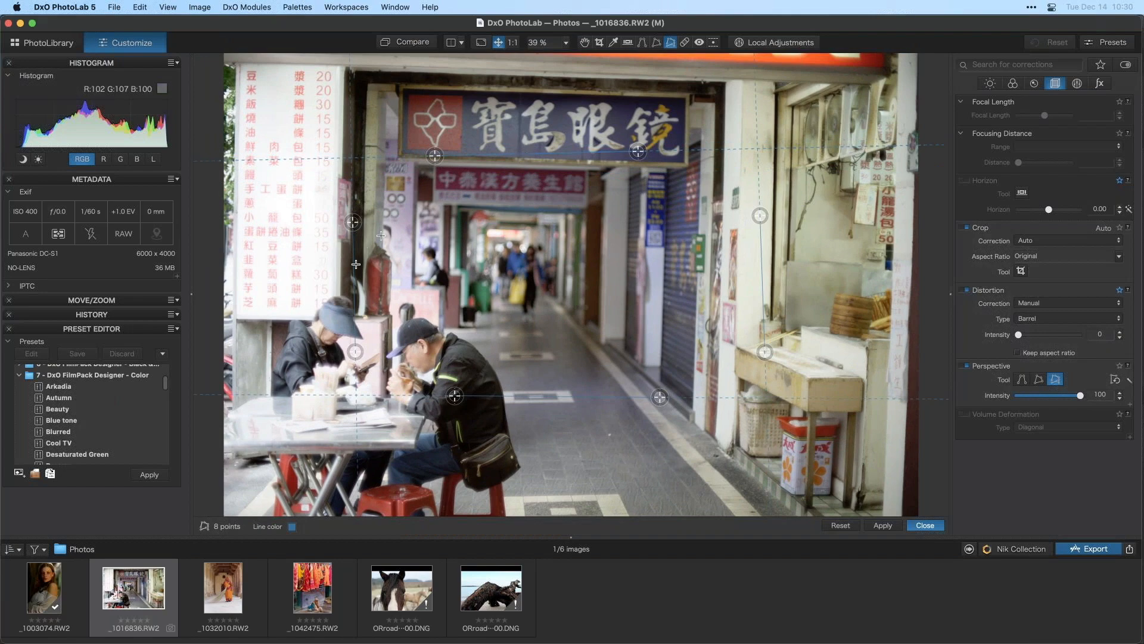
drag(355, 264, 371, 155)
drag(372, 154, 367, 155)
drag(369, 237, 362, 262)
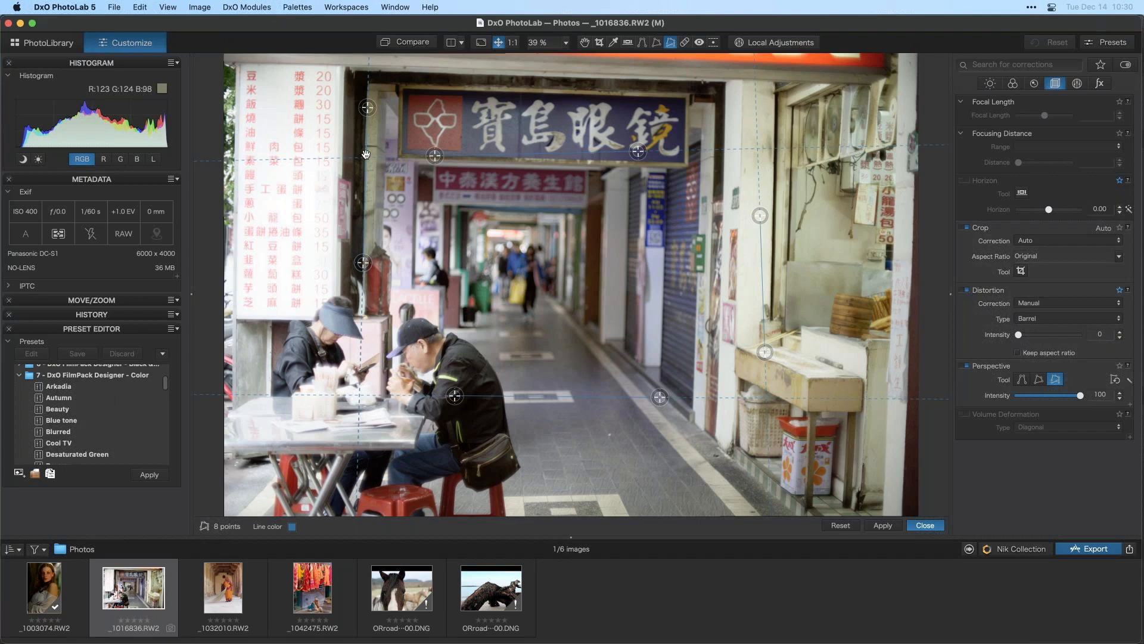
drag(367, 107, 366, 107)
drag(760, 251, 774, 152)
drag(779, 251, 770, 312)
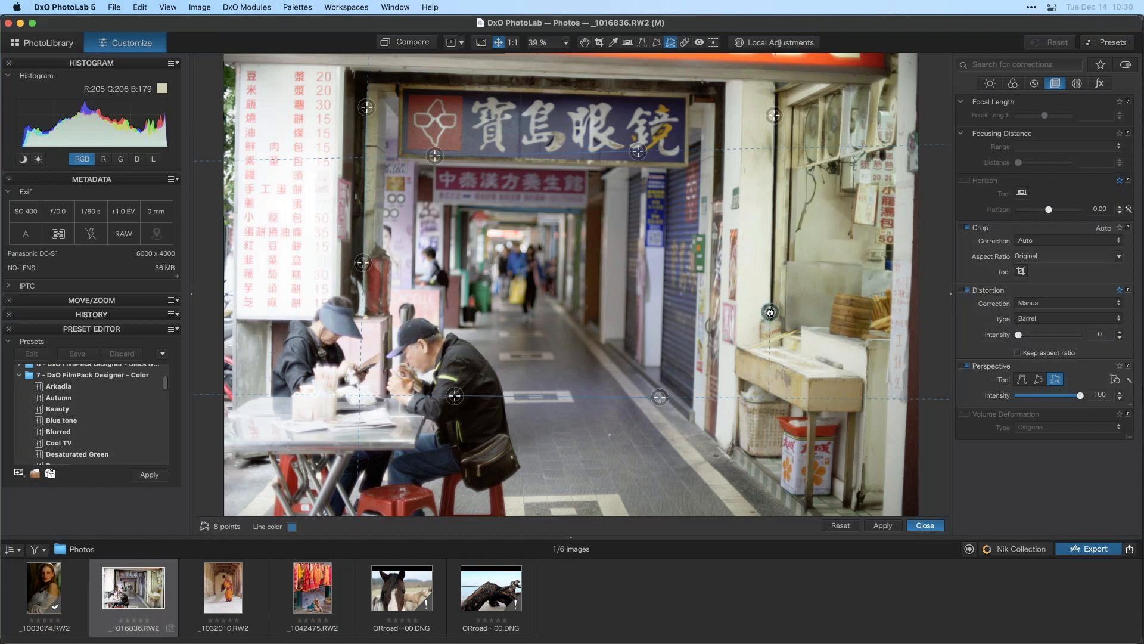
- Align the horizontal guides with the top of the shop sign and the table level, then apply and close the tool
drag(503, 156, 475, 93)
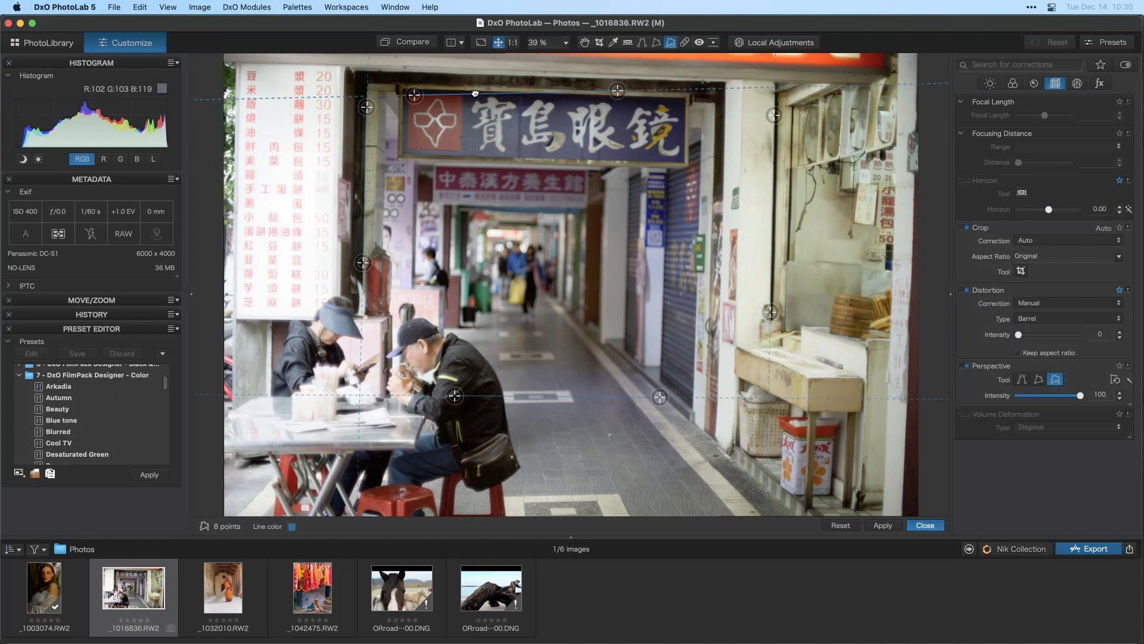
drag(618, 90, 675, 98)
drag(414, 95, 410, 89)
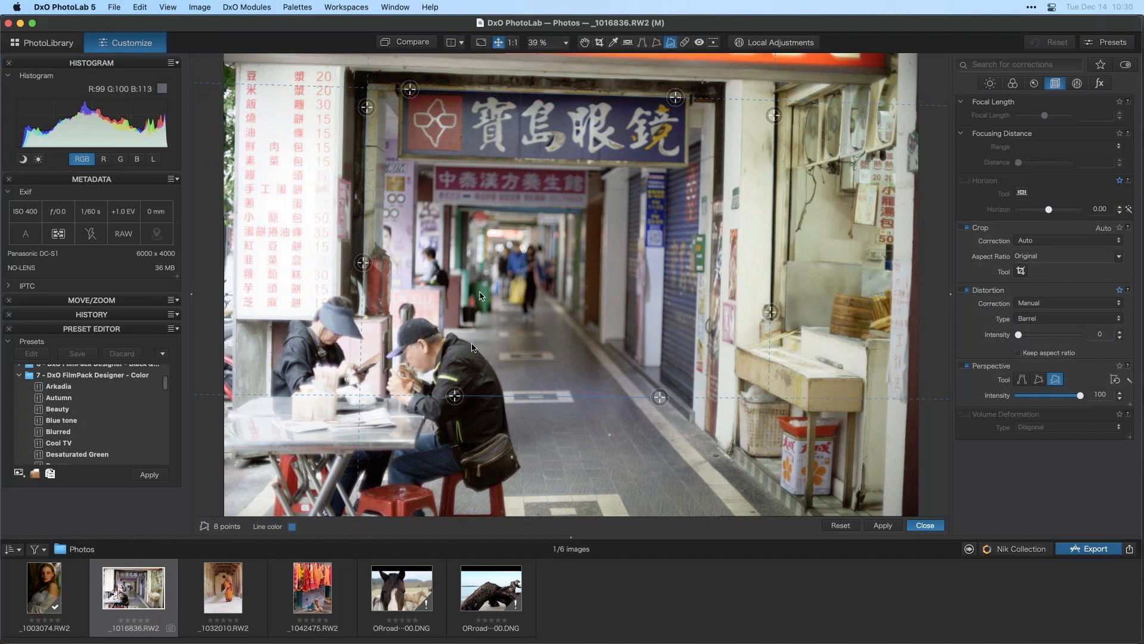
drag(489, 397, 448, 443)
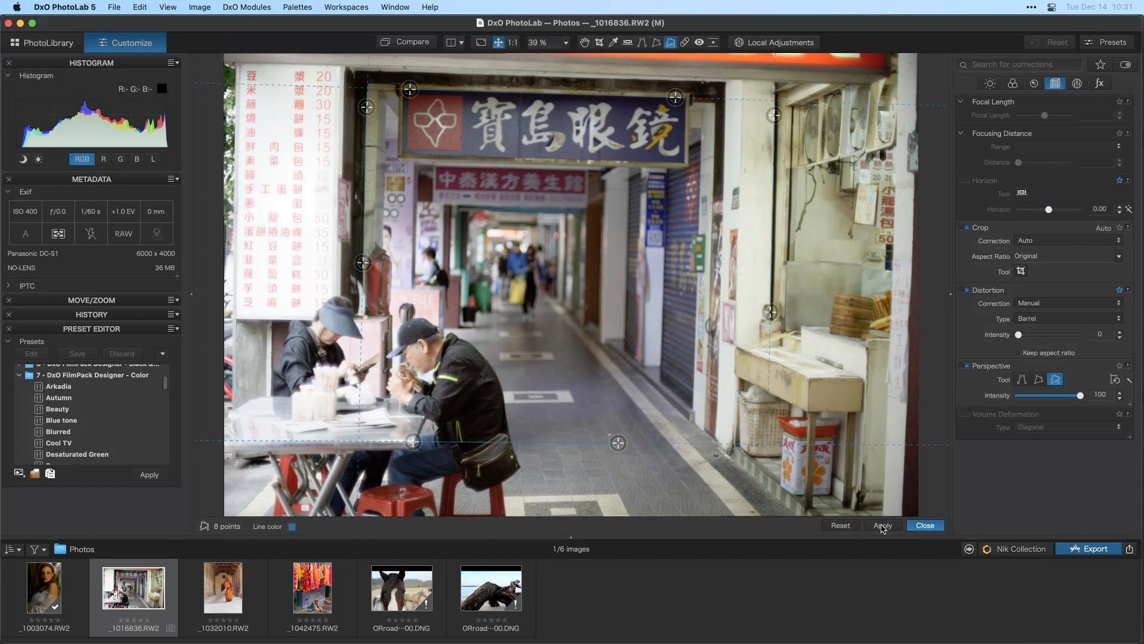
click(883, 526)
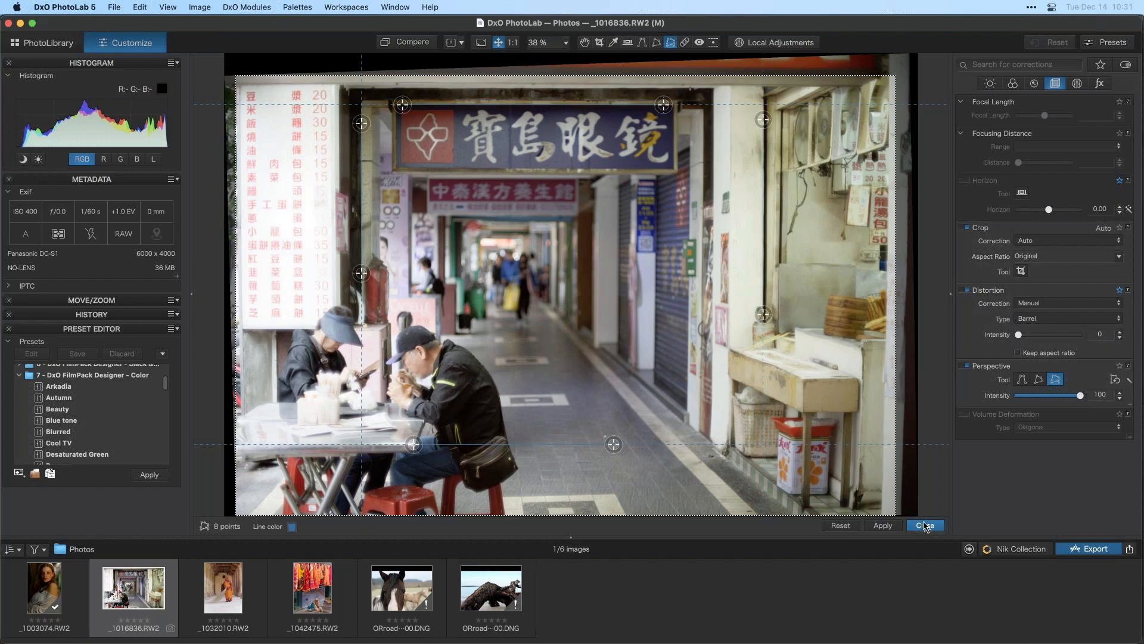
click(925, 525)
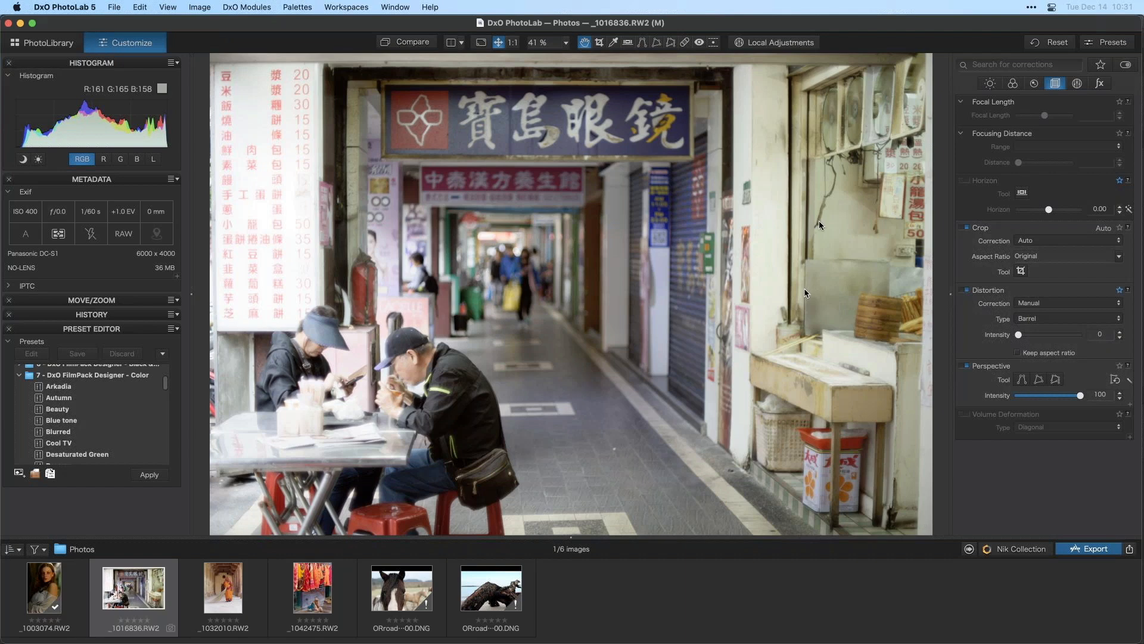
- Enable Selective Tone and set Highlights to -37
click(989, 83)
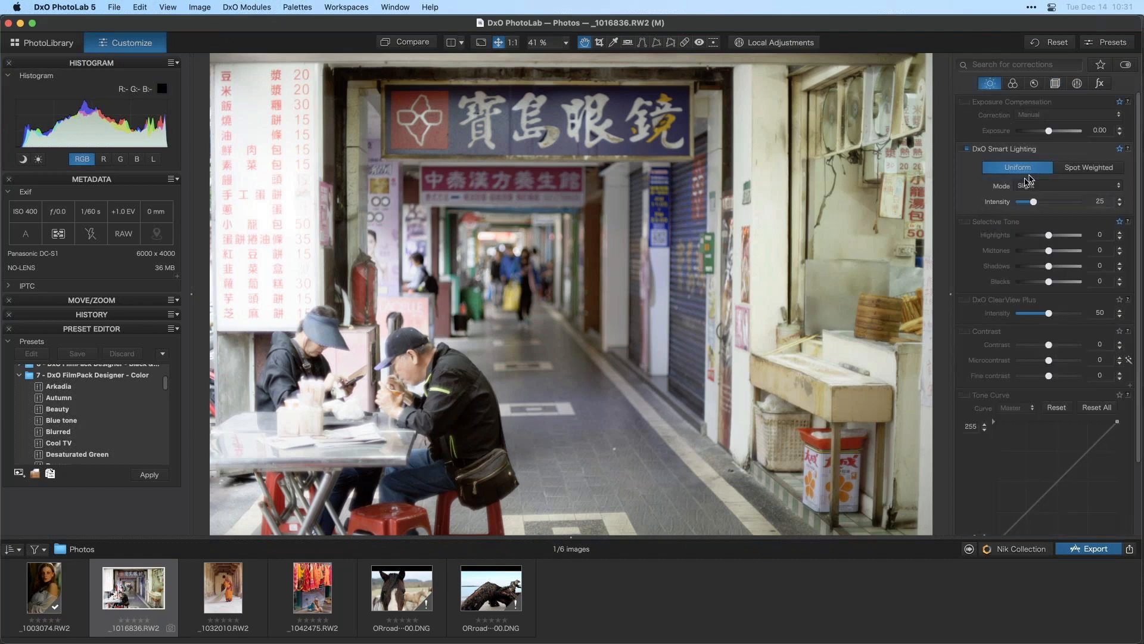
click(966, 222)
drag(1048, 235, 1038, 240)
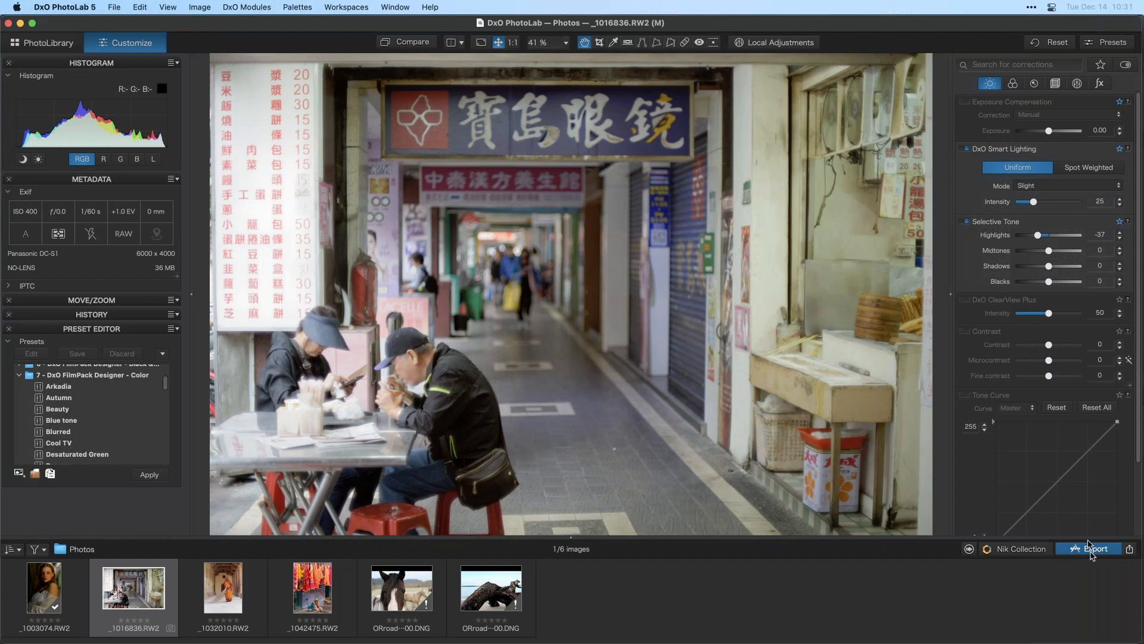
- Open the Export to Application options for the photo
click(1129, 550)
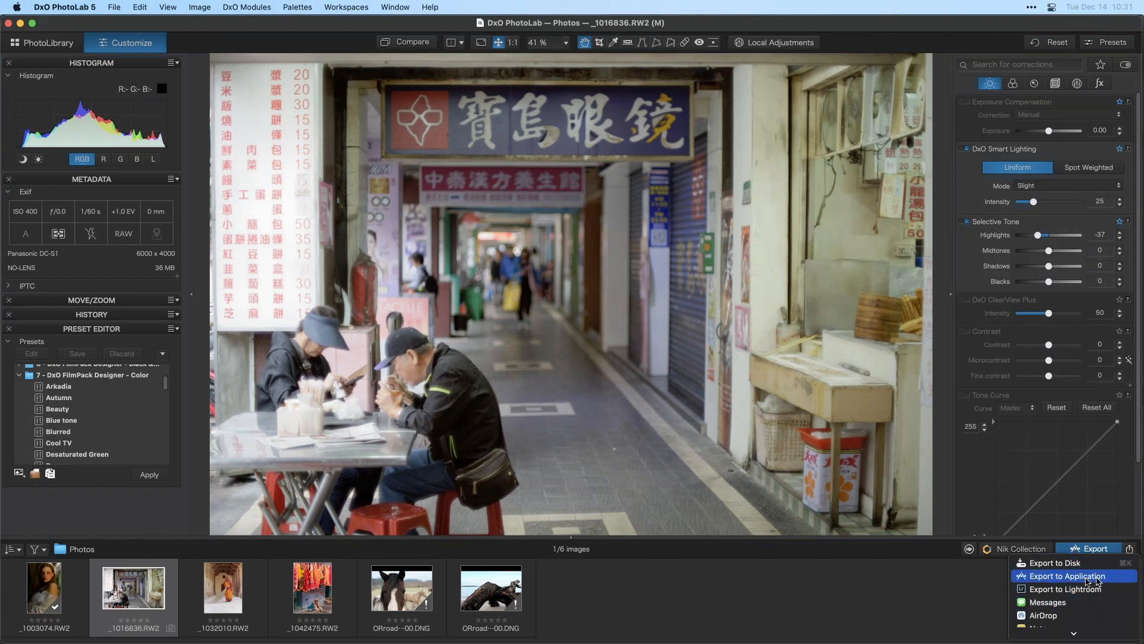
scroll(1080, 584, down, 5)
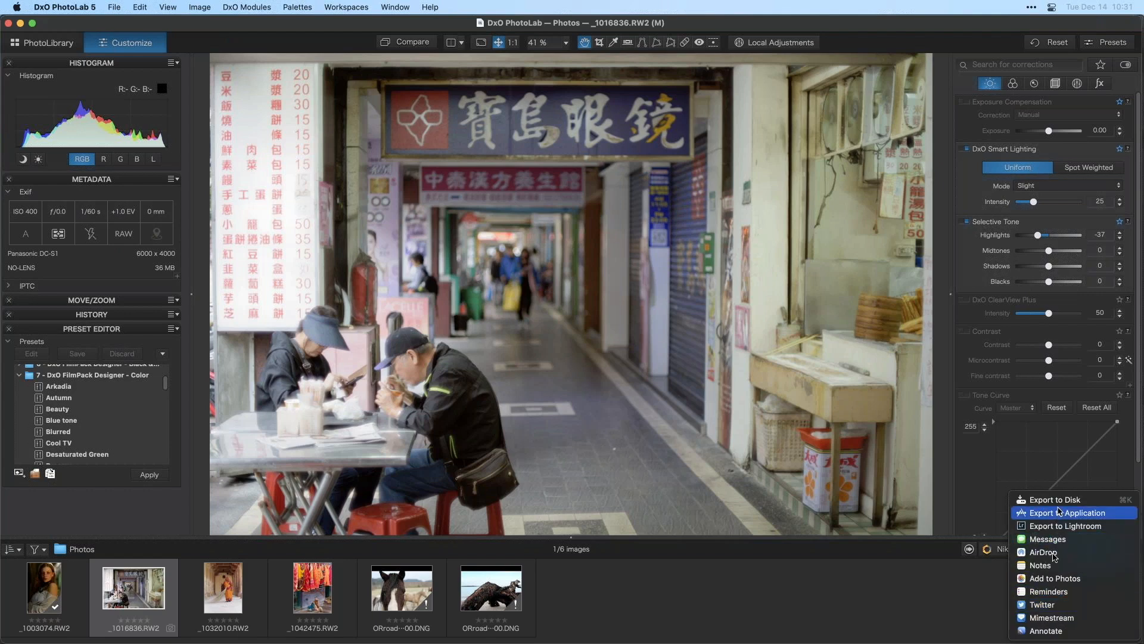
click(957, 545)
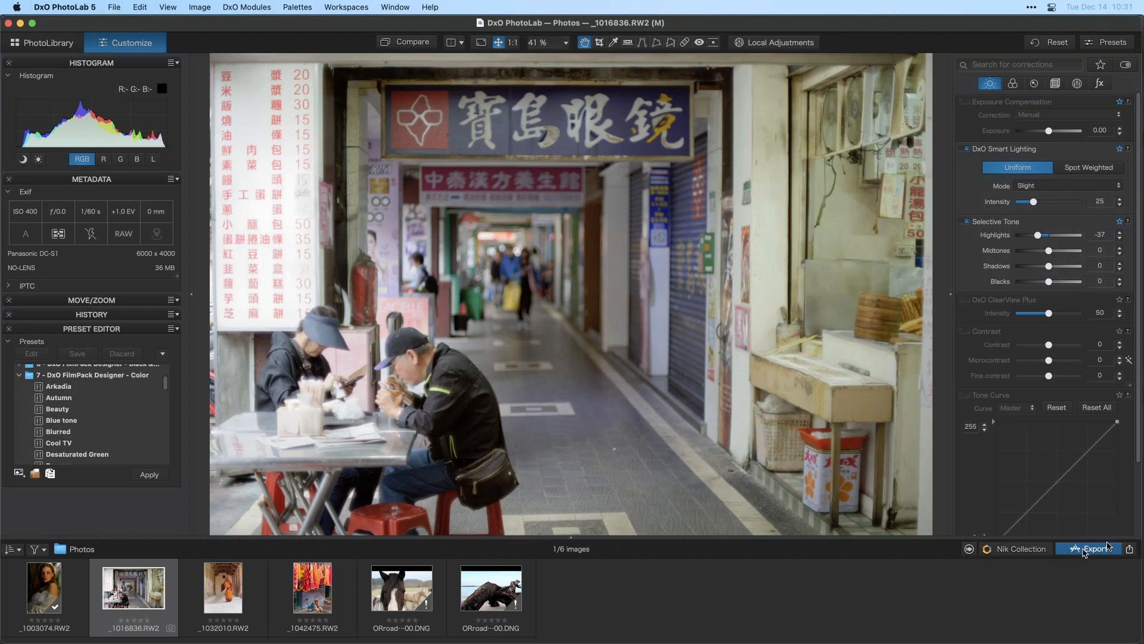
click(1130, 550)
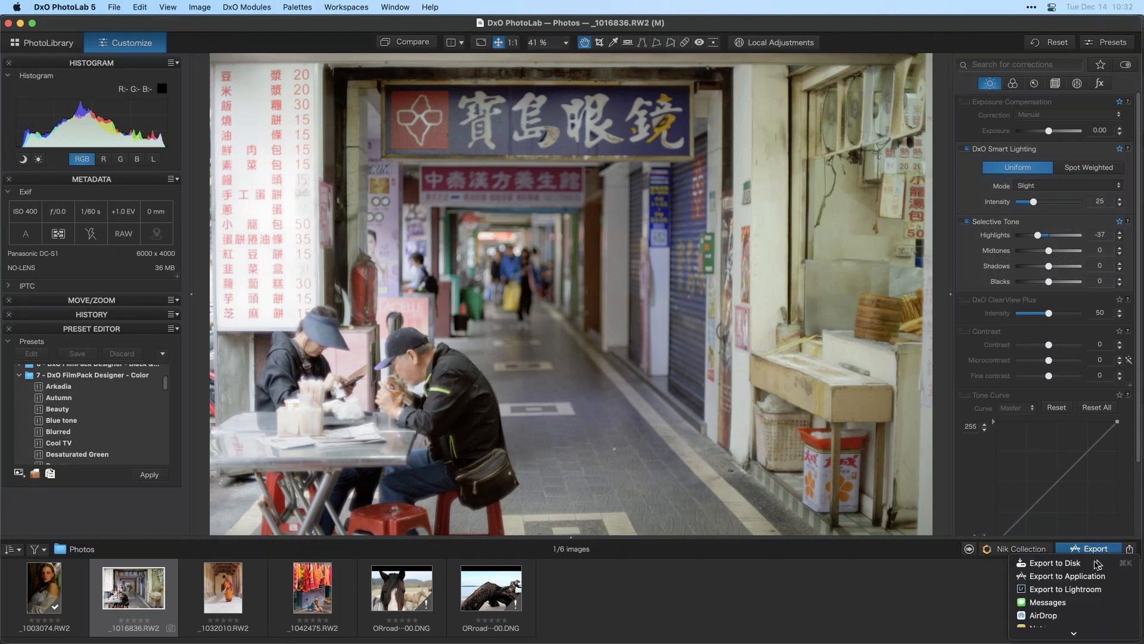
click(976, 579)
click(1130, 550)
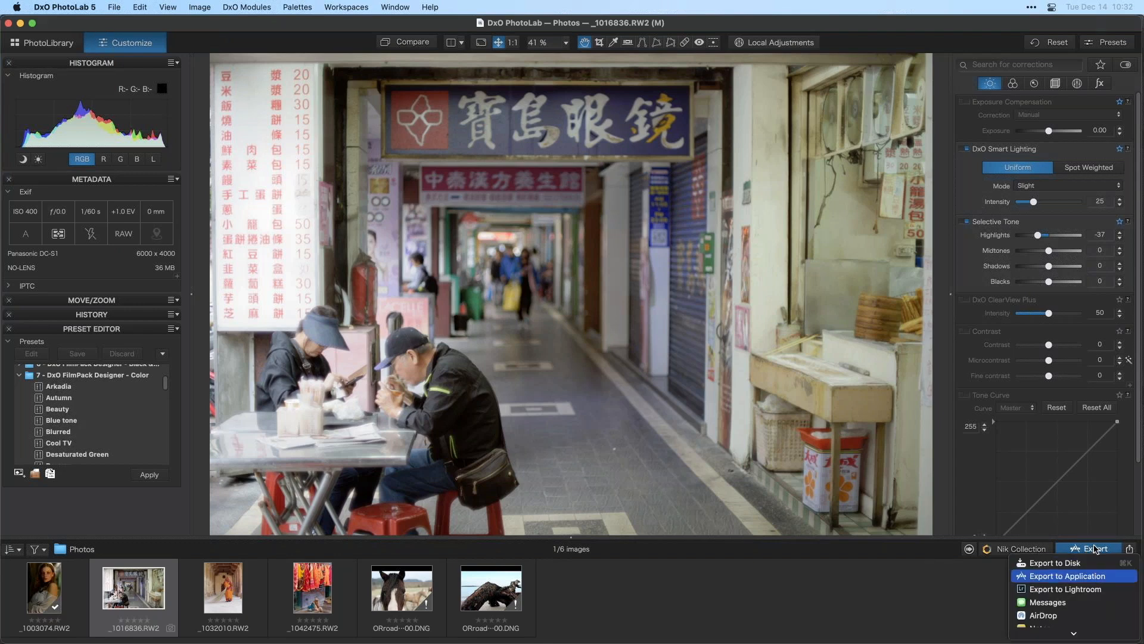
click(1097, 551)
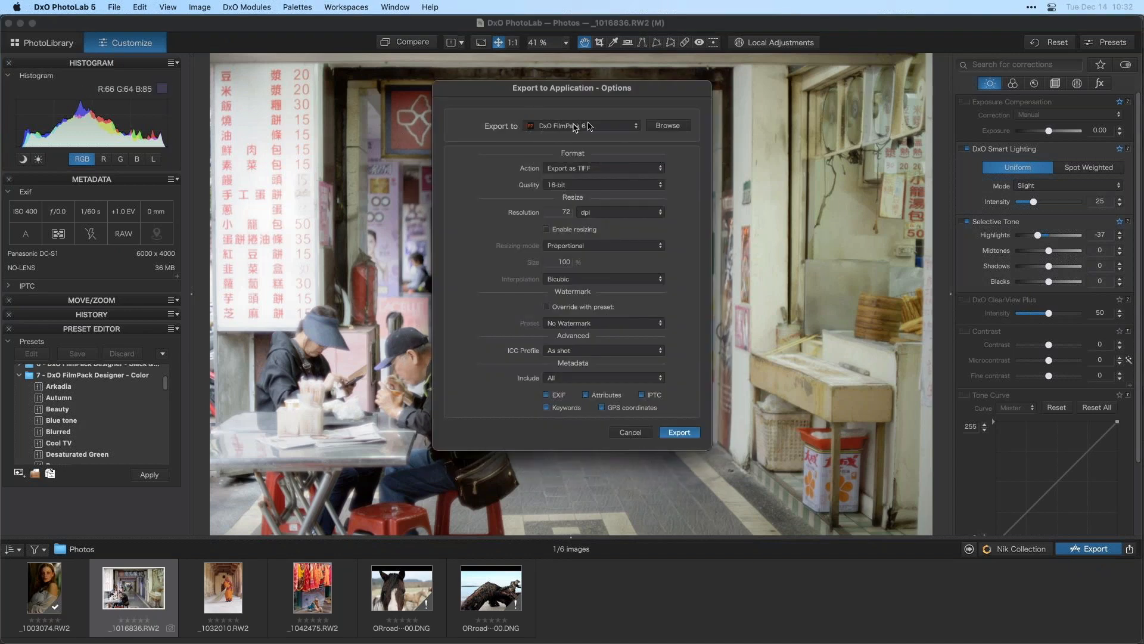
- Export the photo to DxO FilmPack 6 as a 16-bit TIFF
click(588, 125)
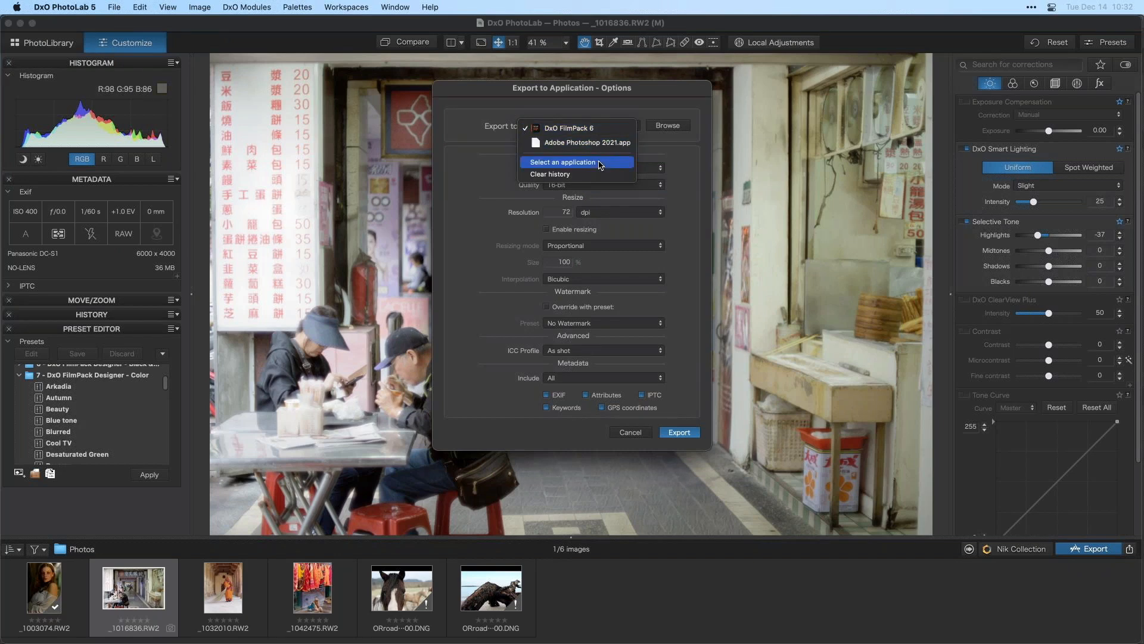
click(572, 131)
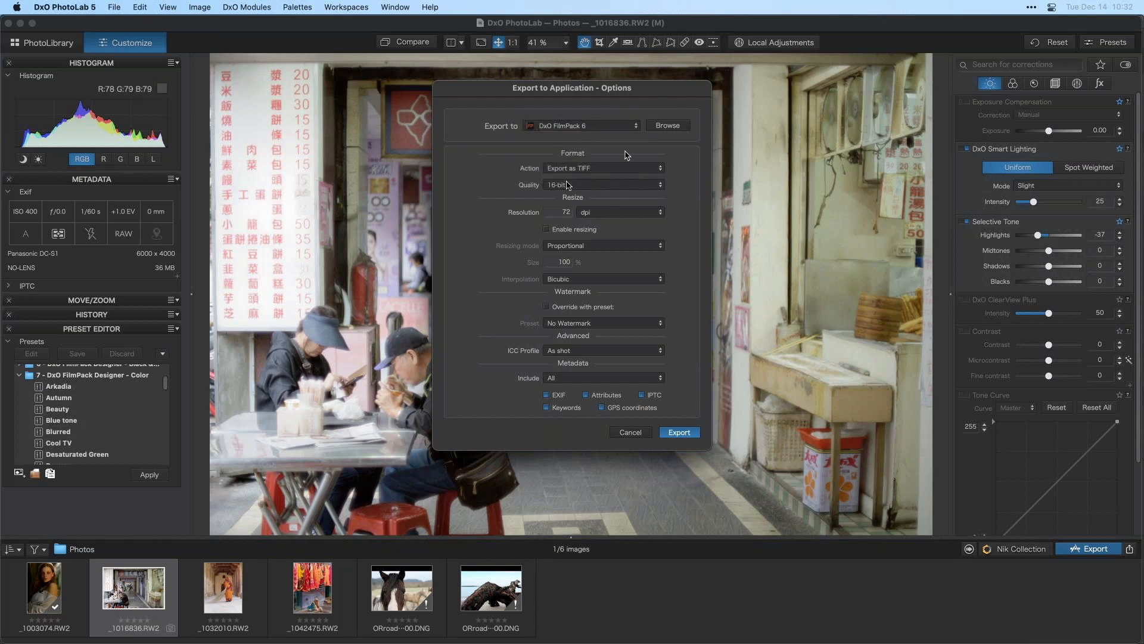
click(613, 169)
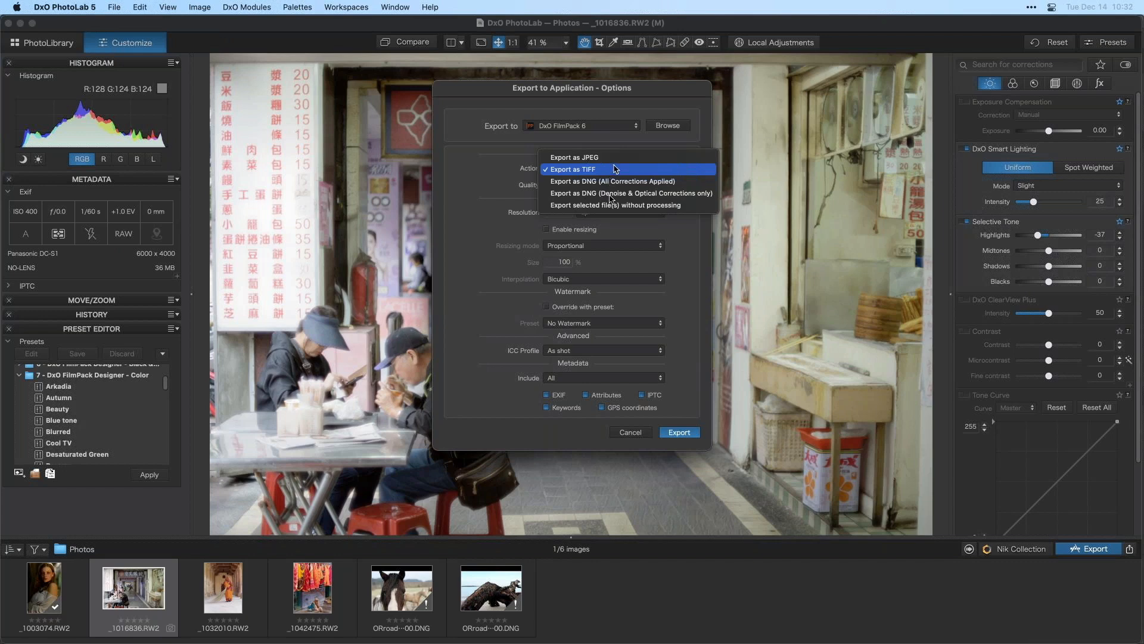
click(617, 170)
click(581, 186)
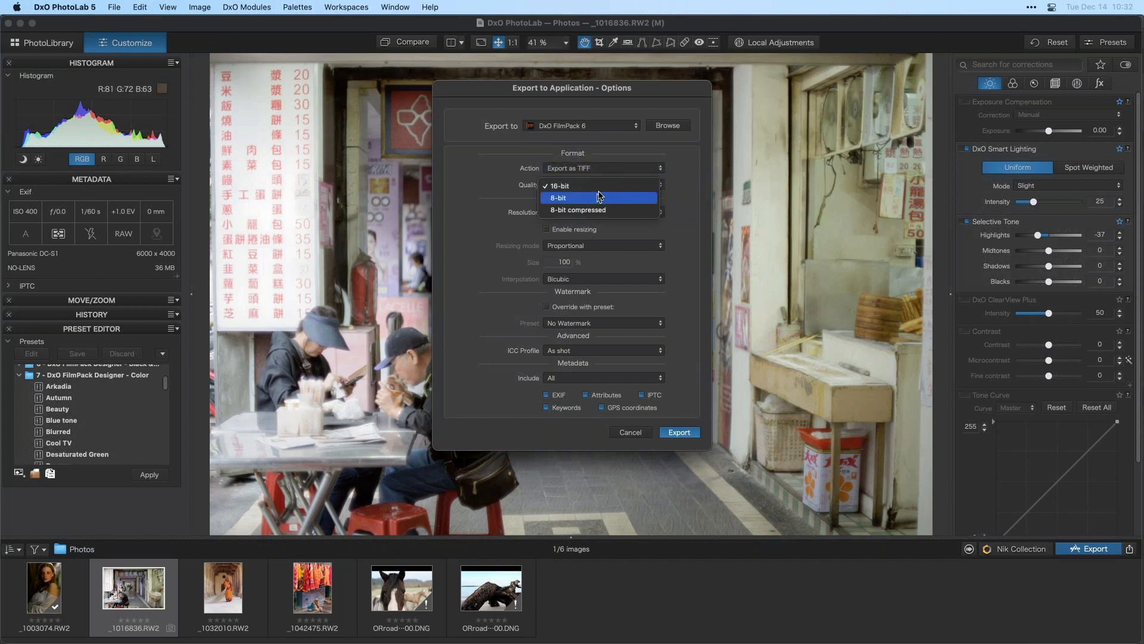
click(601, 188)
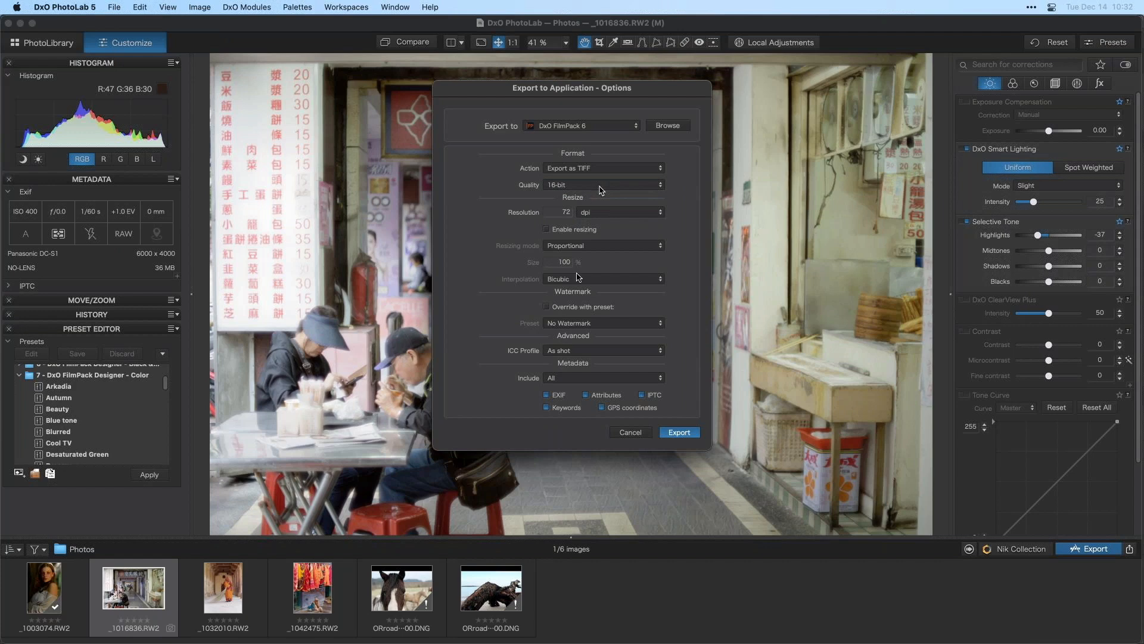
click(678, 432)
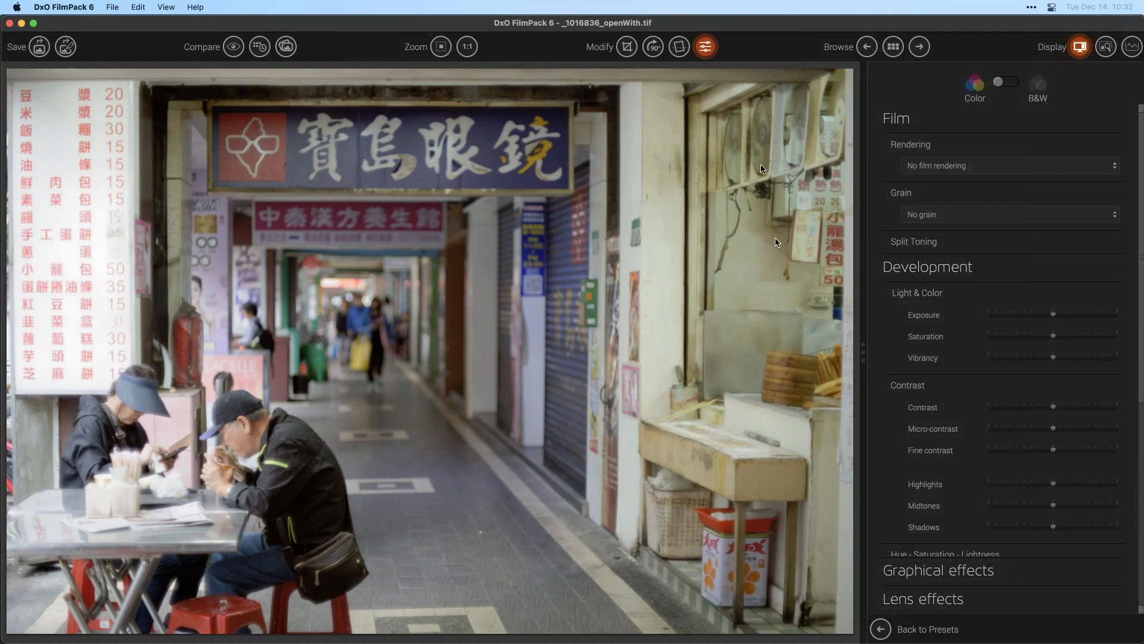
- Apply the Polaroid 690 preset from the 1960's Time Machine collection and close its description panel
click(712, 50)
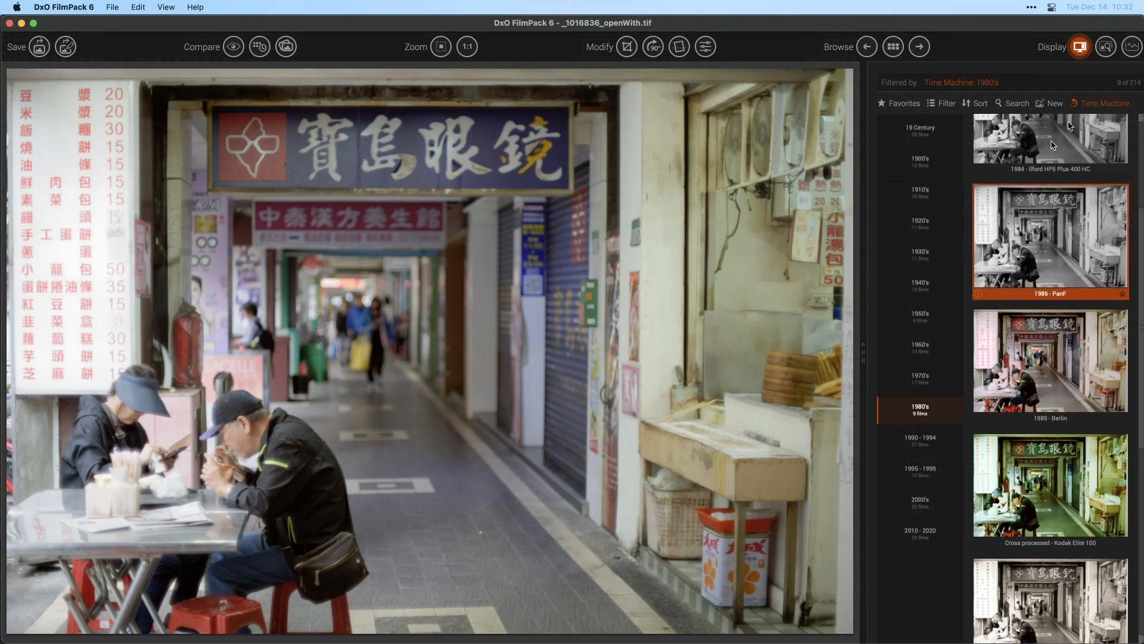
click(1092, 105)
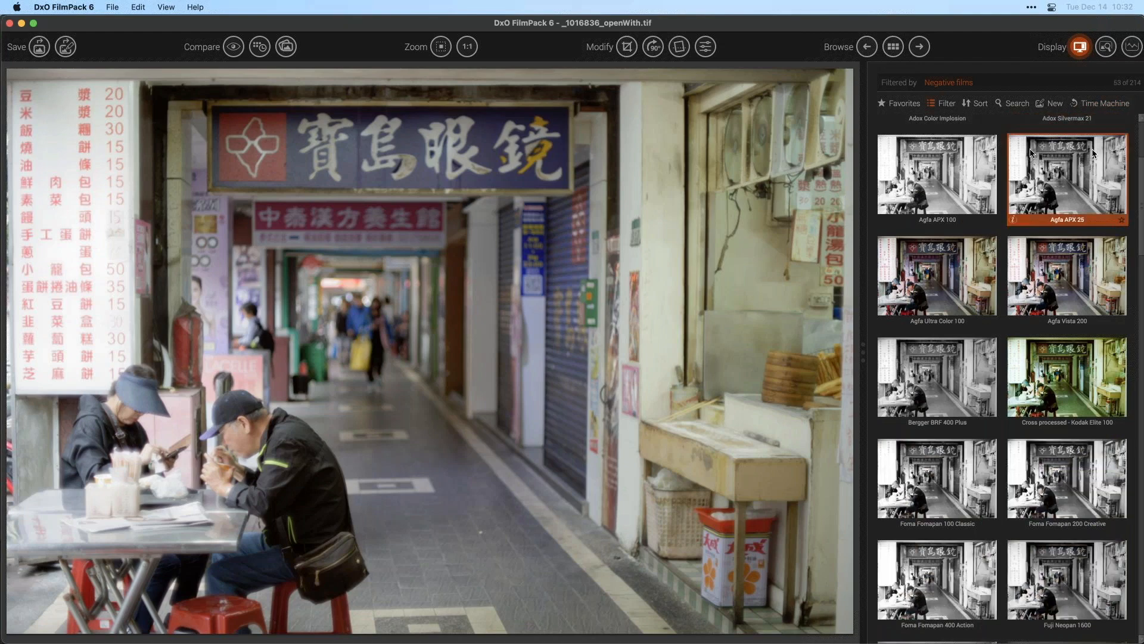
click(1102, 106)
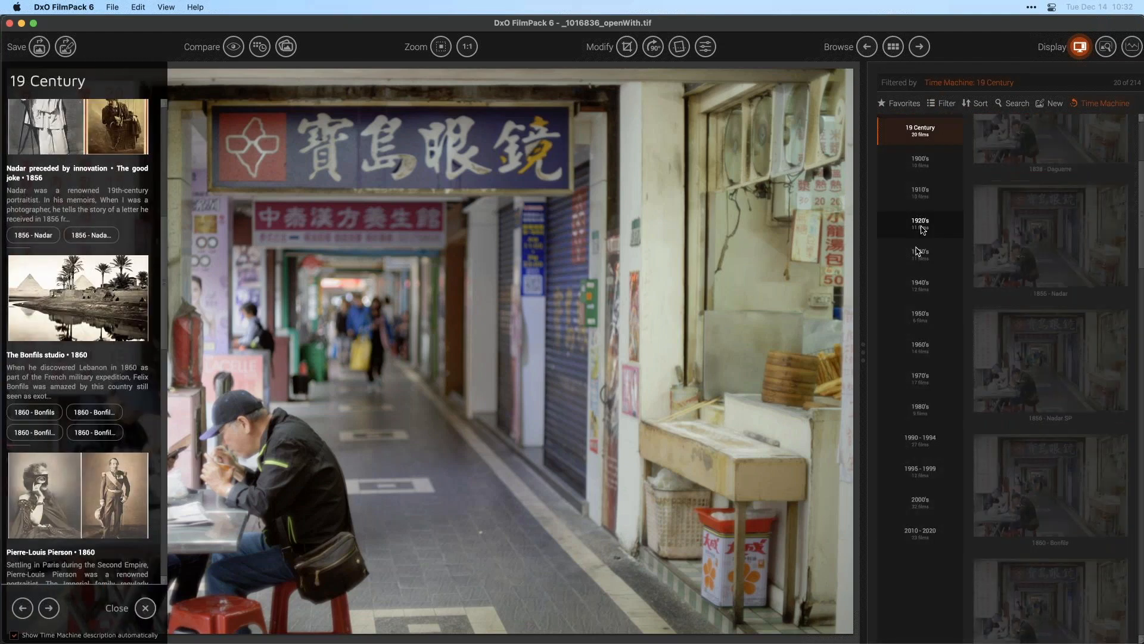
click(924, 352)
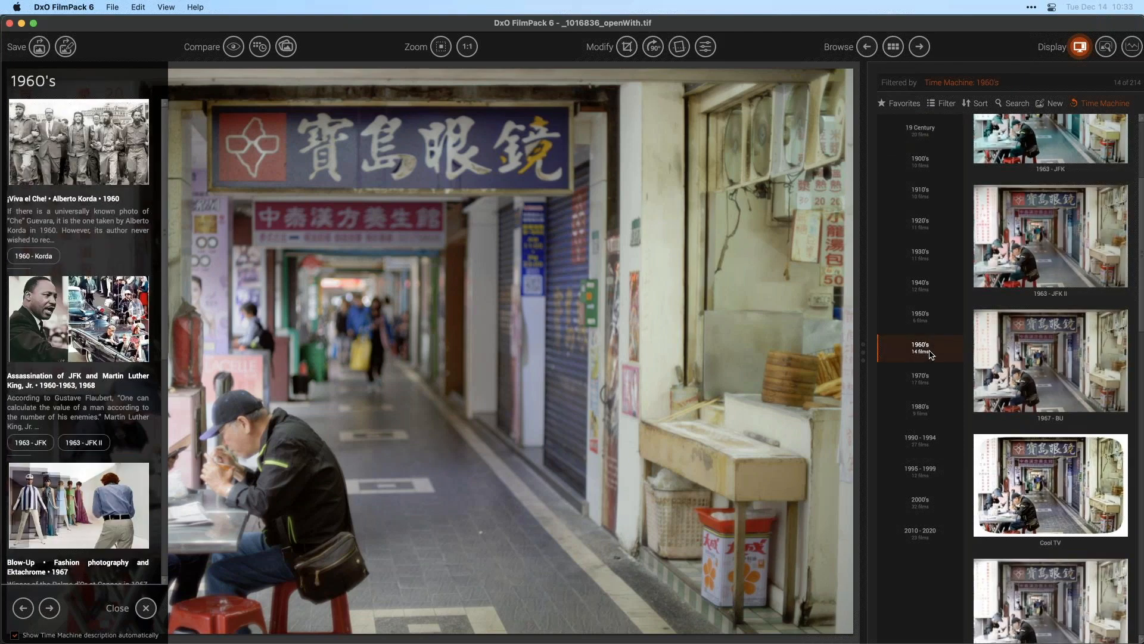
scroll(1023, 415, down, 10)
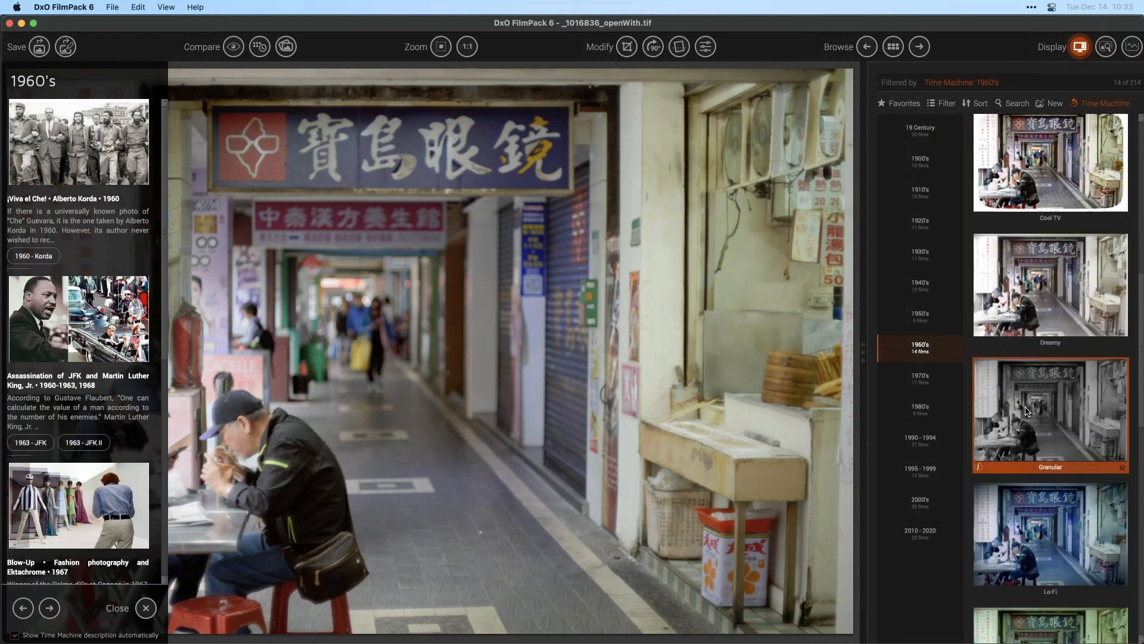
scroll(1023, 416, down, 7)
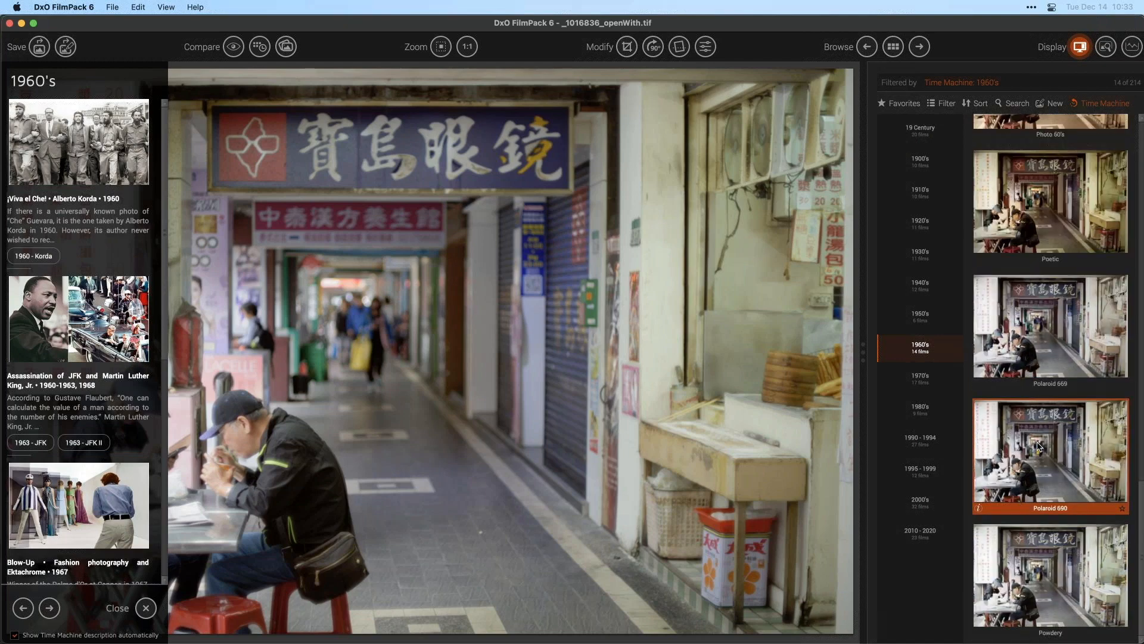
click(1040, 451)
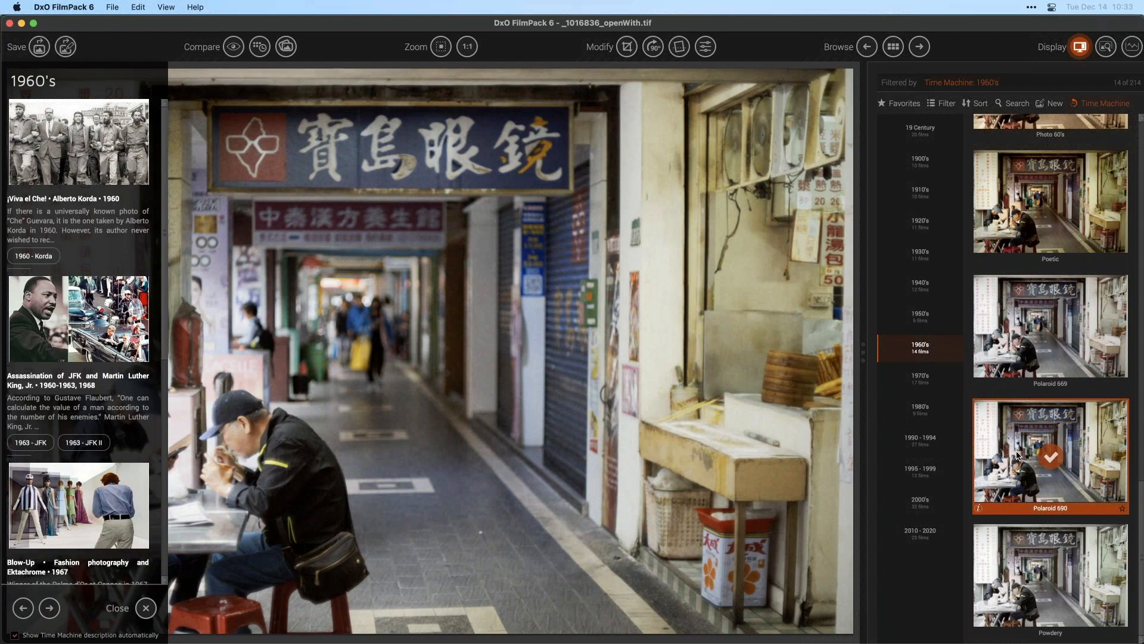
click(145, 607)
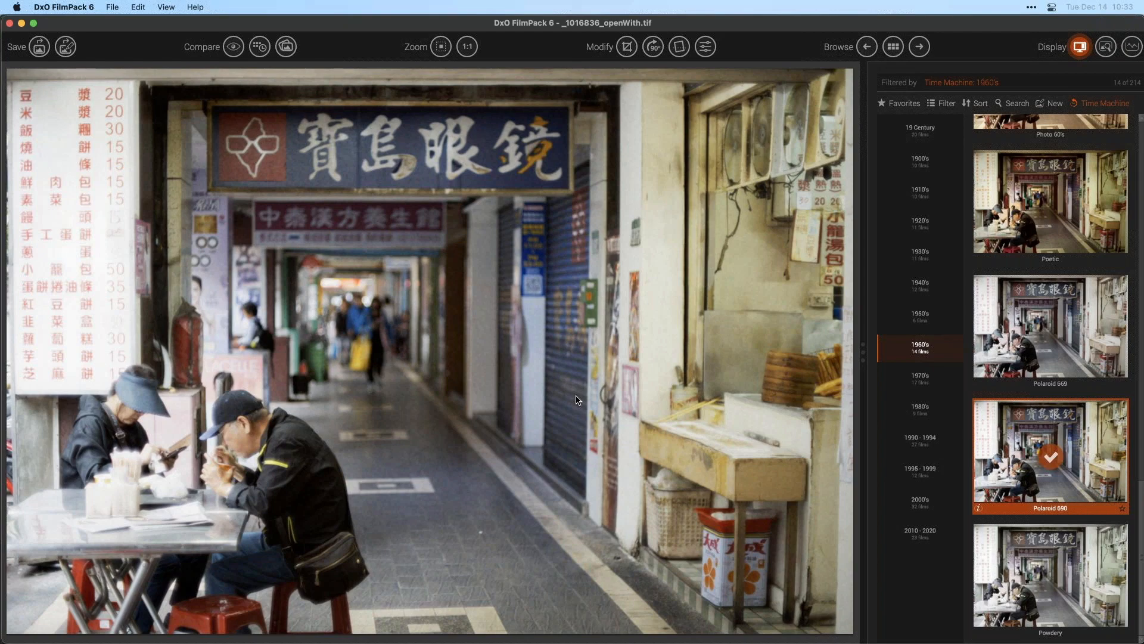
- Open the adjustment settings and raise the grain intensity to about 131
click(946, 104)
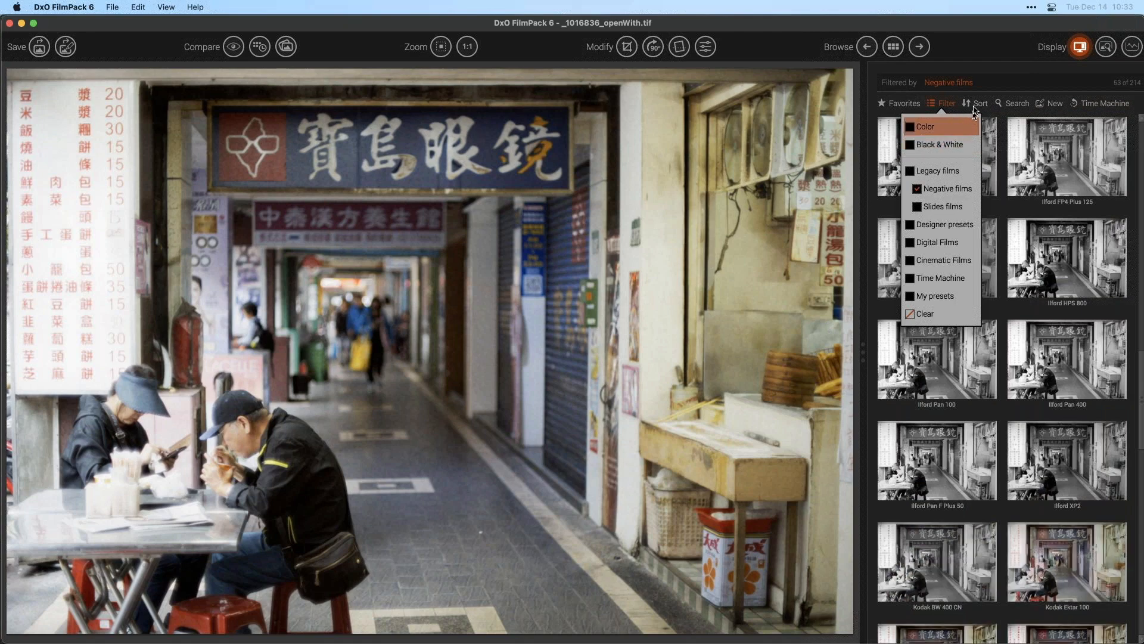
click(705, 46)
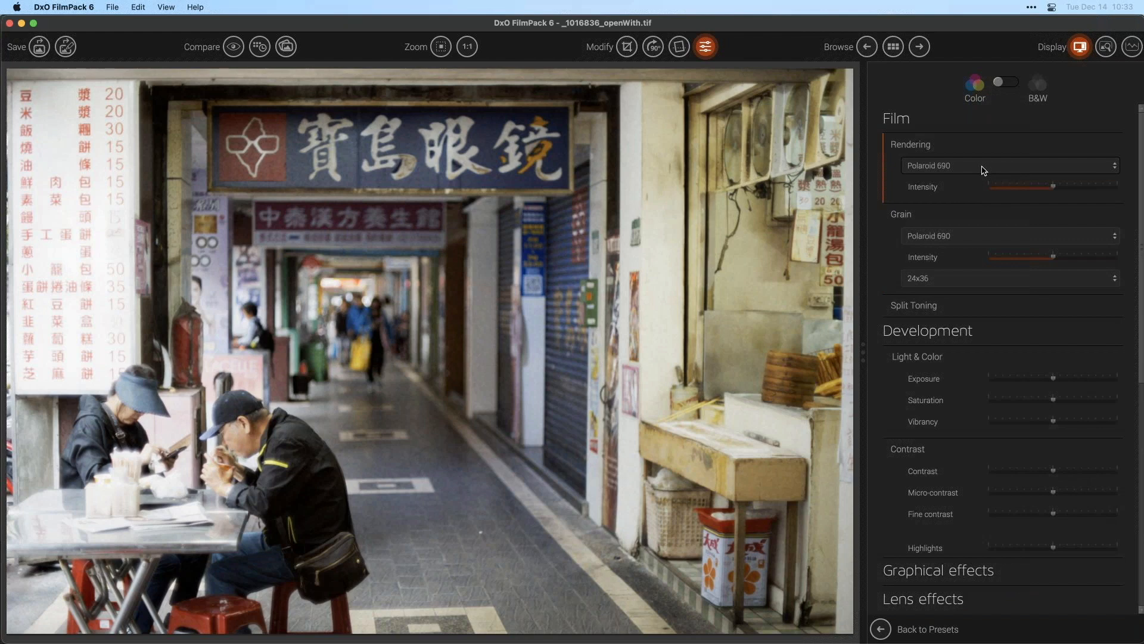
mouse_move(1051, 260)
drag(1053, 260, 1073, 262)
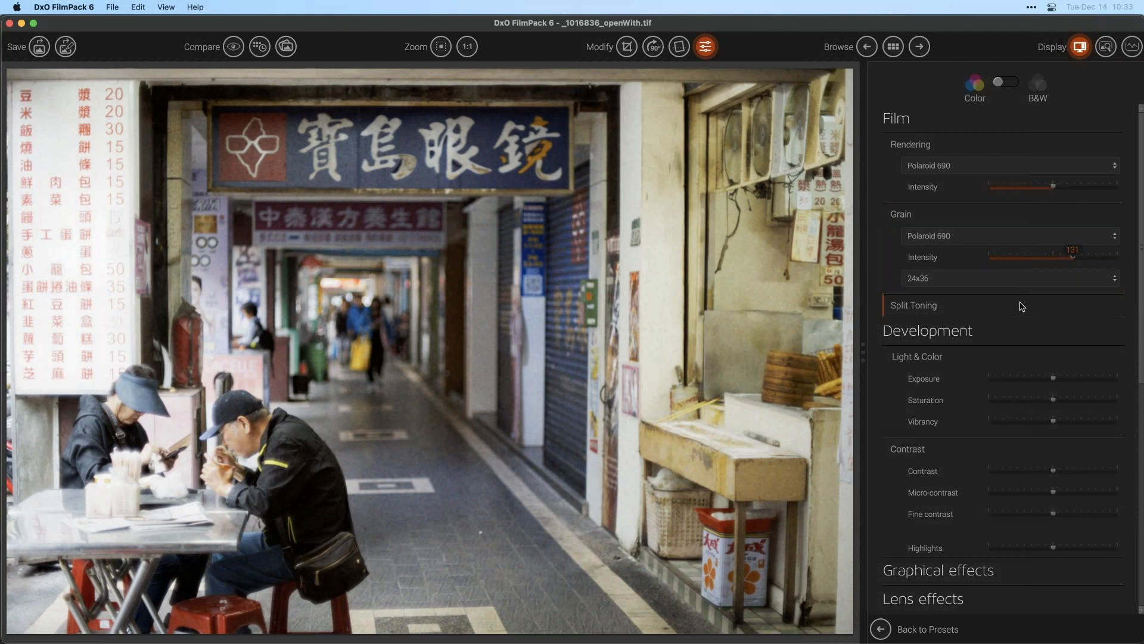
- Expand the Frame section and browse the available frame styles
drag(1140, 214, 1135, 563)
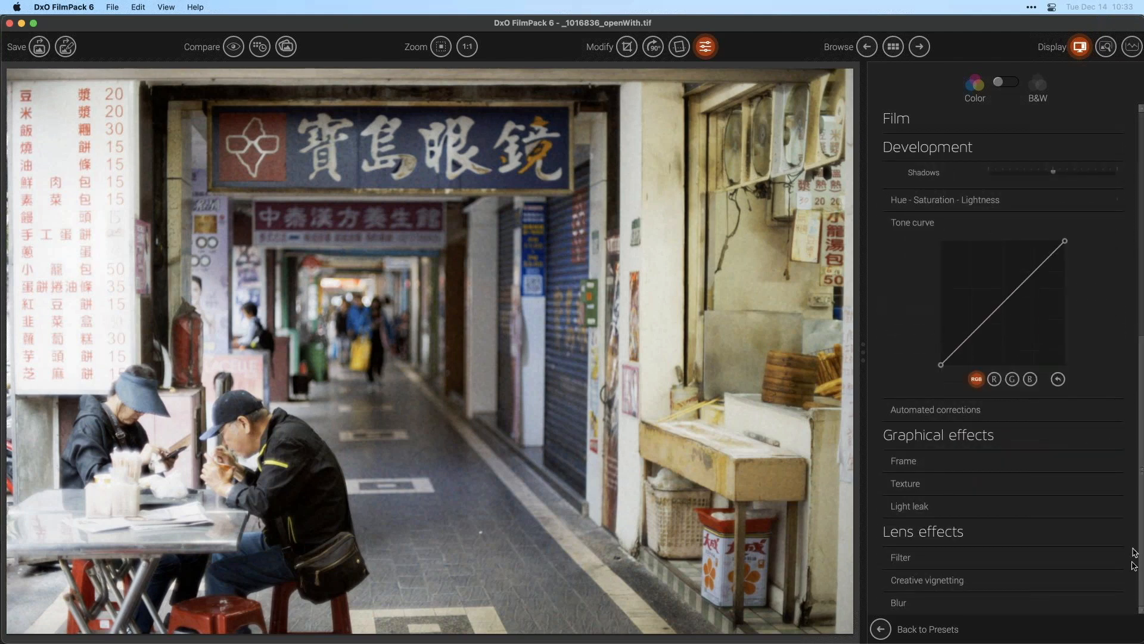
click(961, 465)
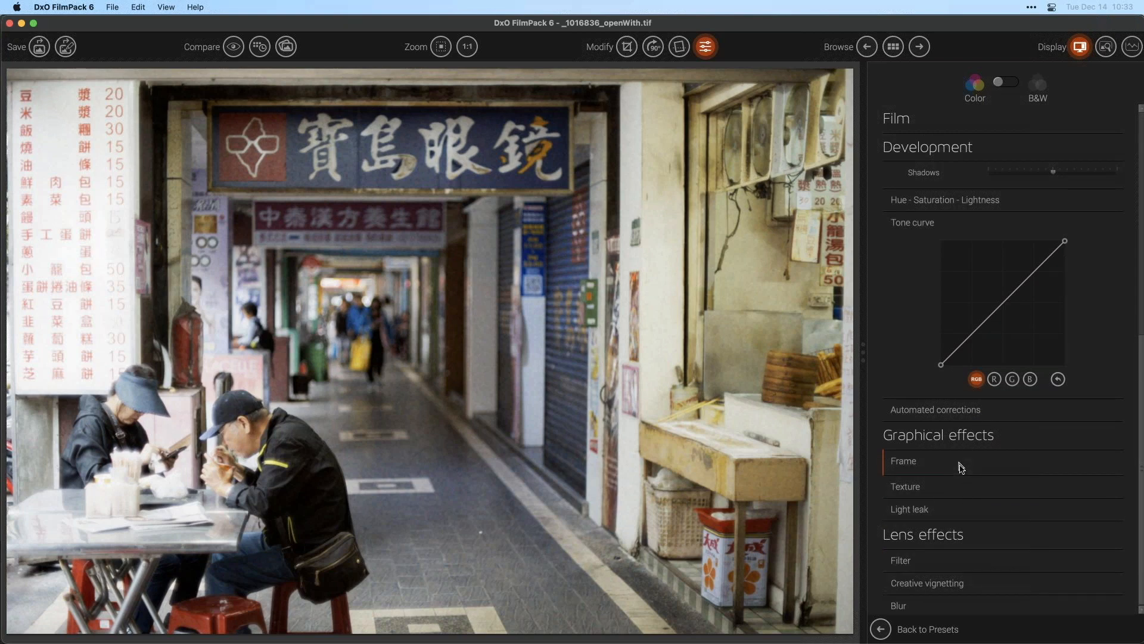
click(996, 489)
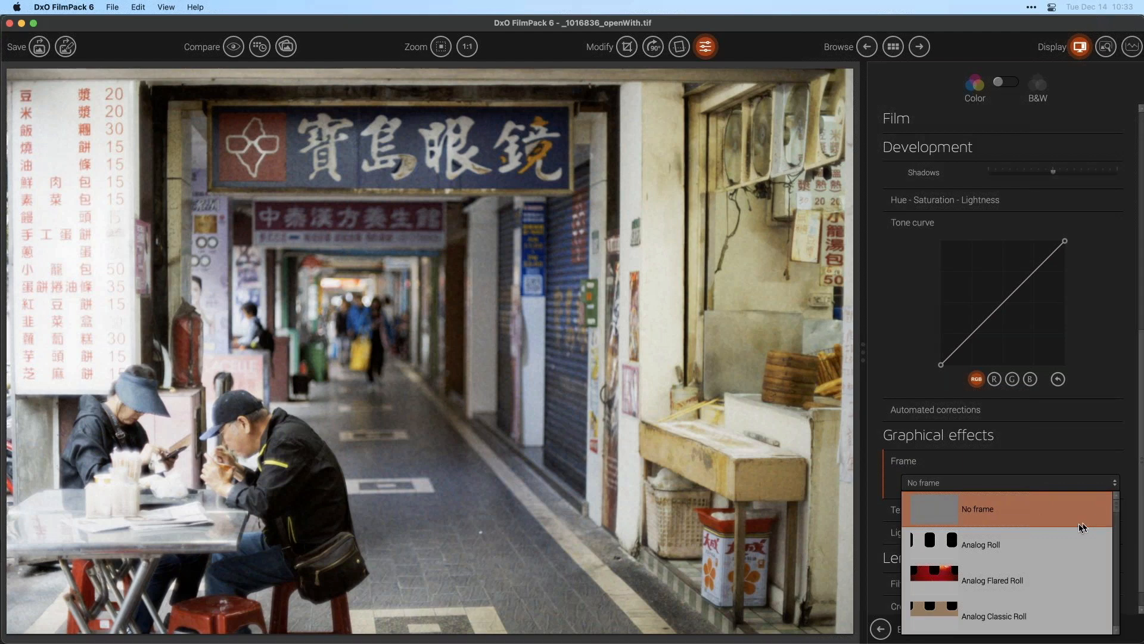
scroll(1077, 525, down, 10)
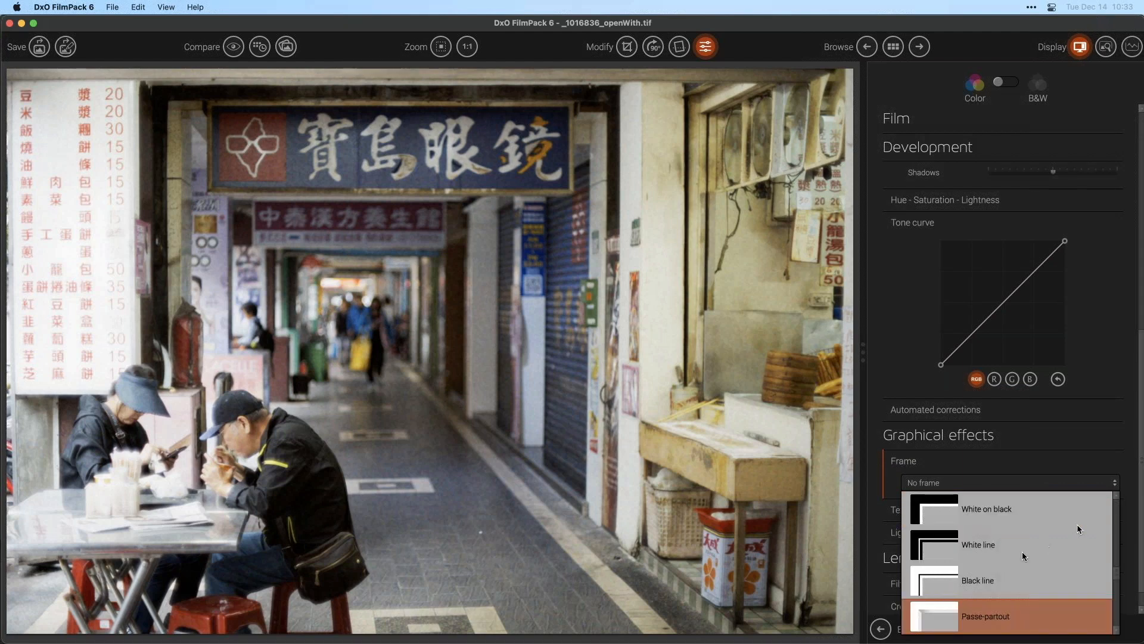
scroll(1078, 528, down, 2)
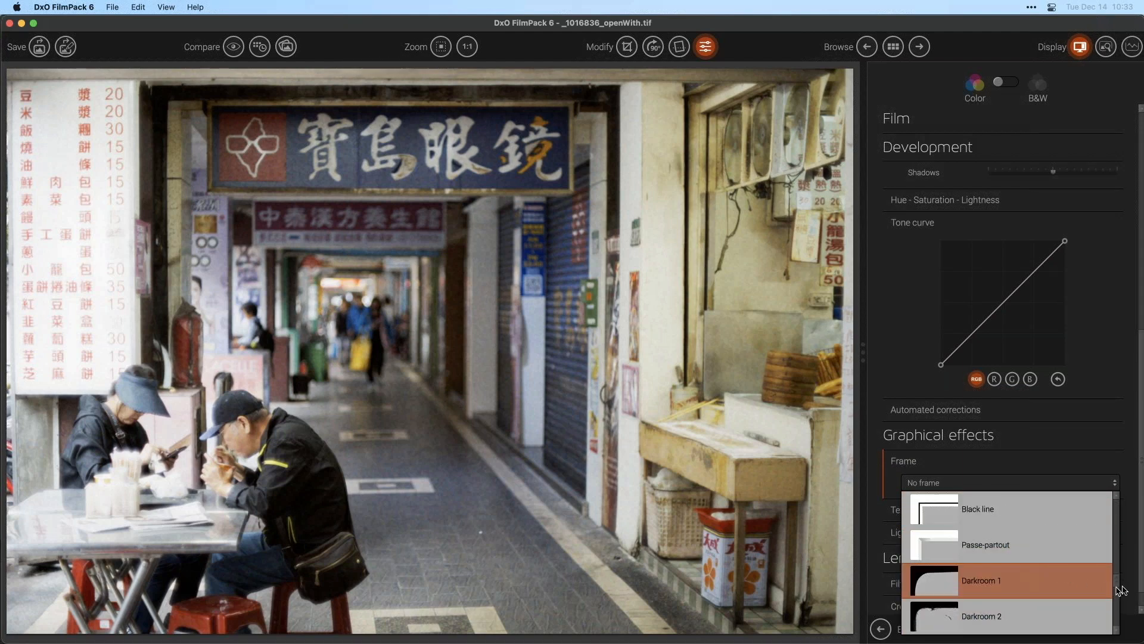
scroll(1117, 594, down, 2)
drag(1118, 584, 1101, 496)
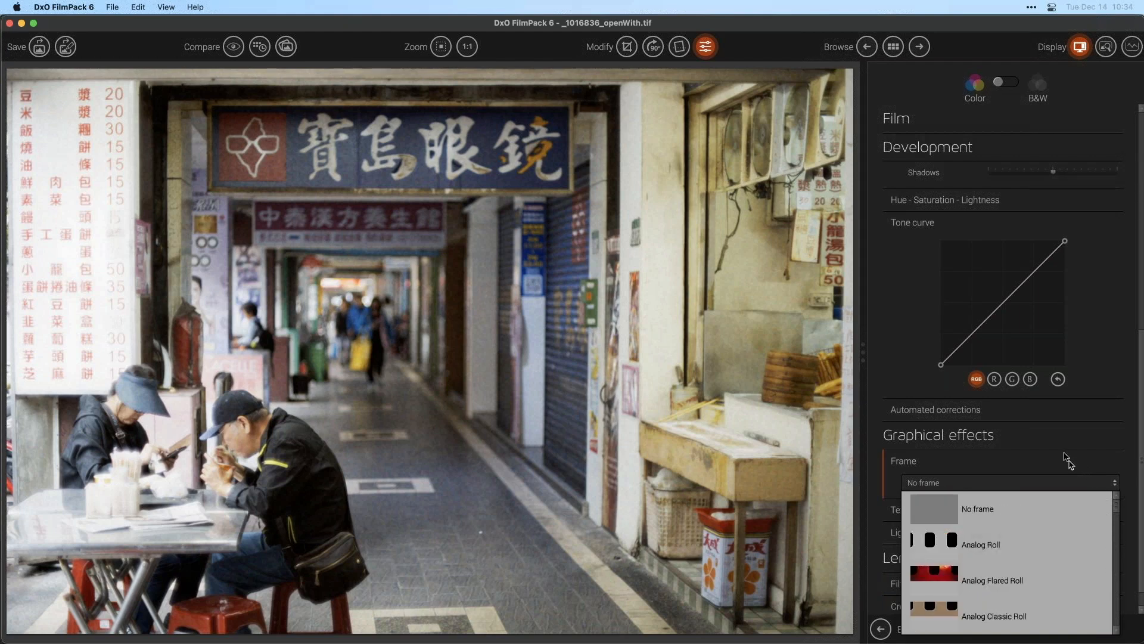
click(1066, 456)
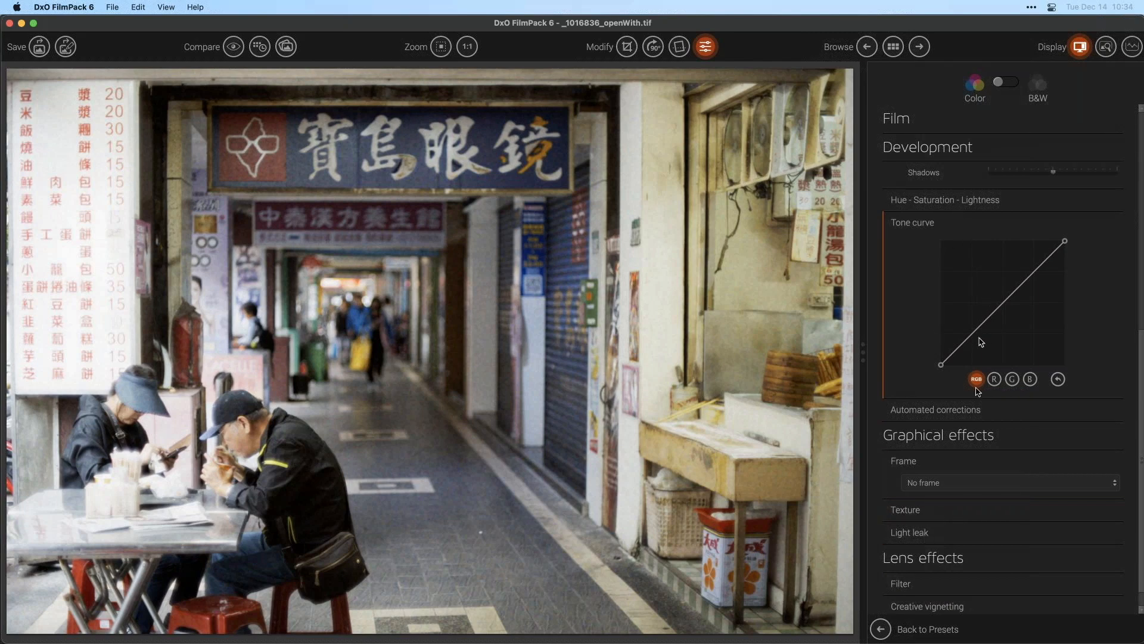
- Apply the Concrete 2 texture and set its intensity to 100
click(916, 514)
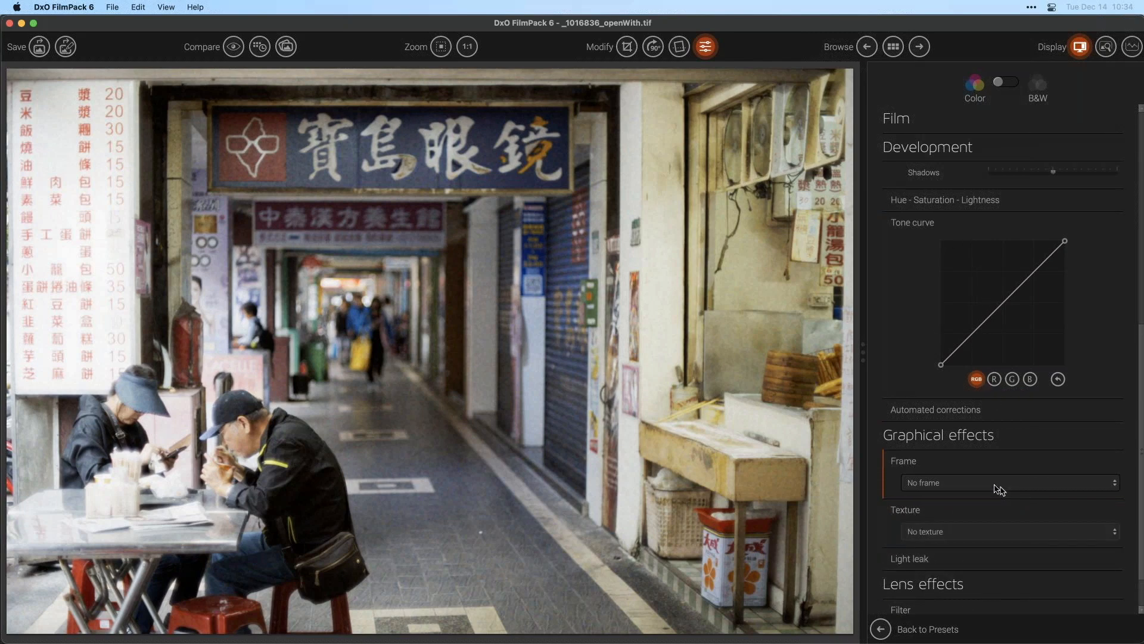
click(957, 479)
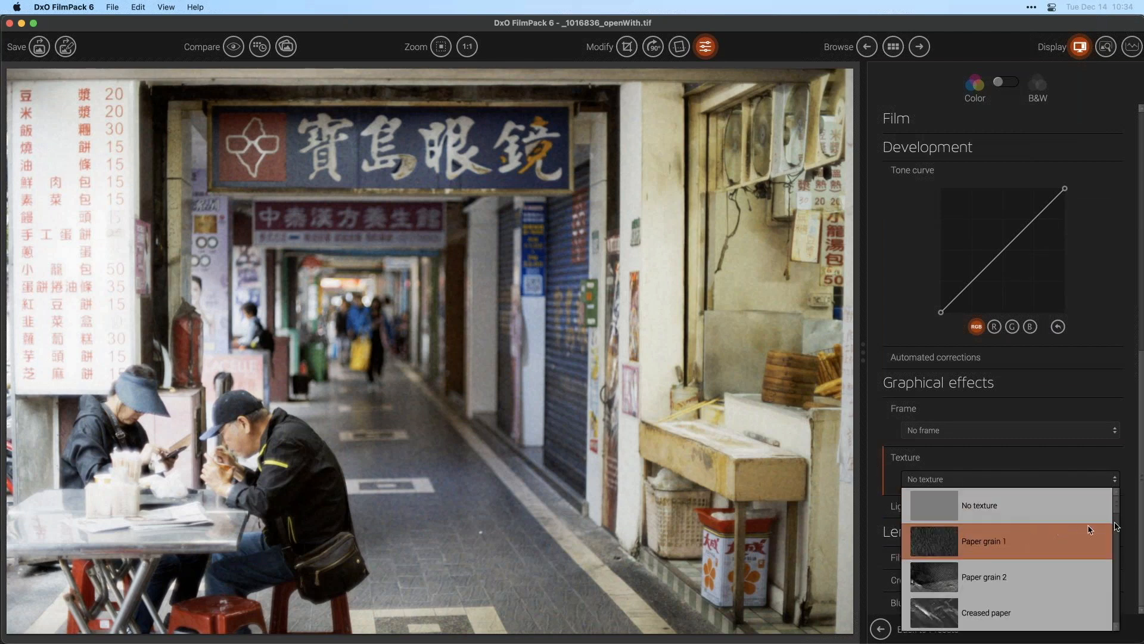
drag(1115, 505, 1108, 564)
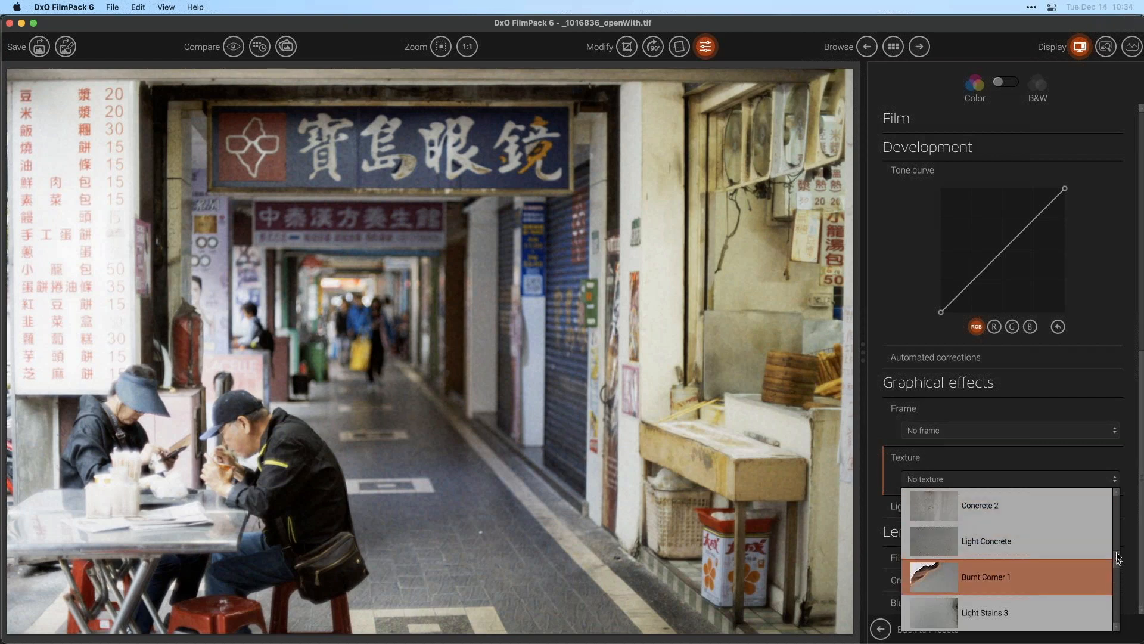
drag(1119, 563, 1118, 549)
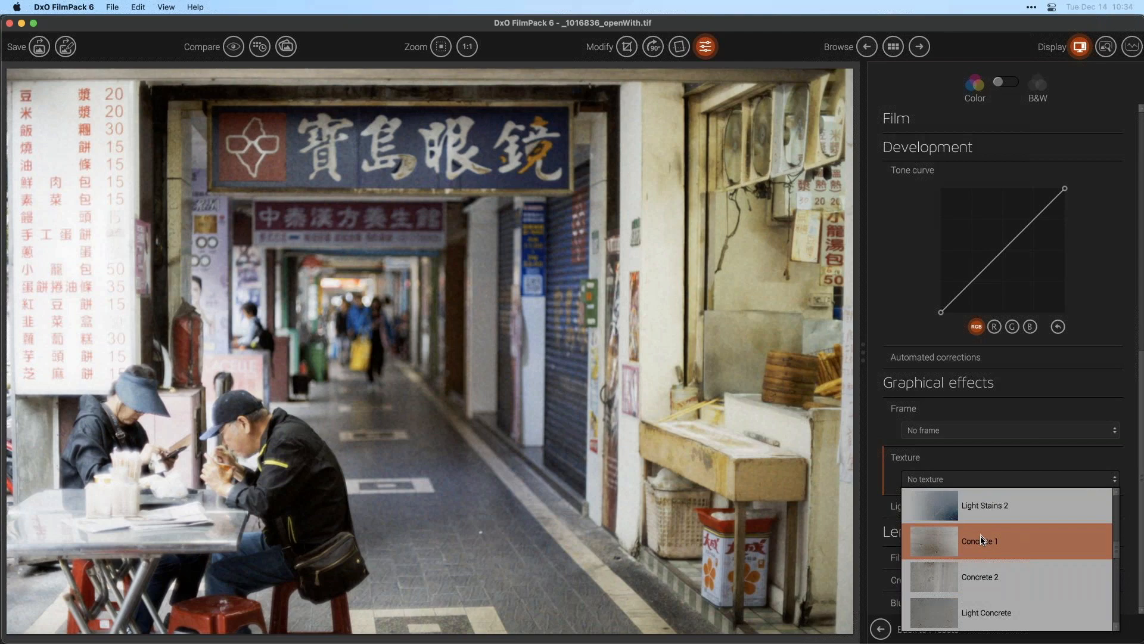
click(978, 574)
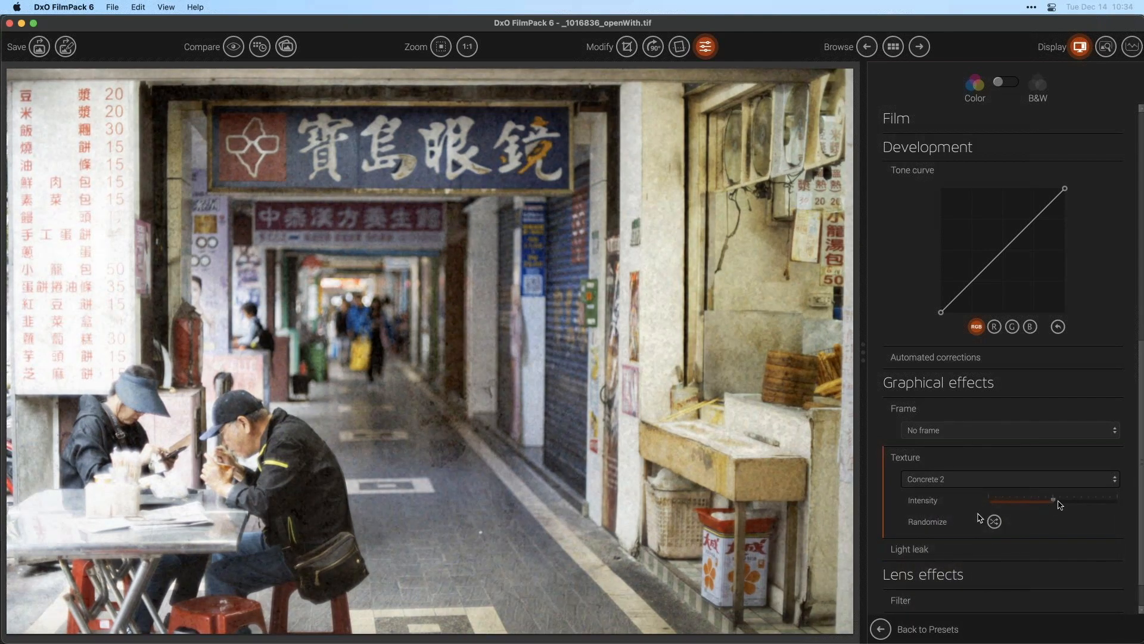
drag(1052, 501, 1143, 502)
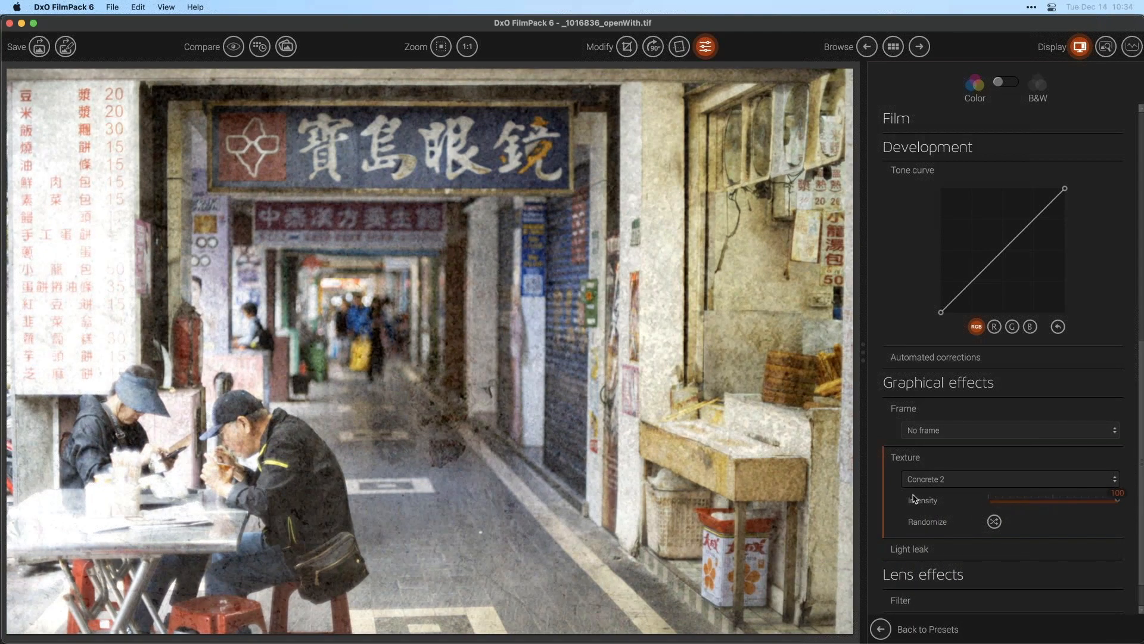
- Remove the film grain by setting Grain to No grain
click(1140, 206)
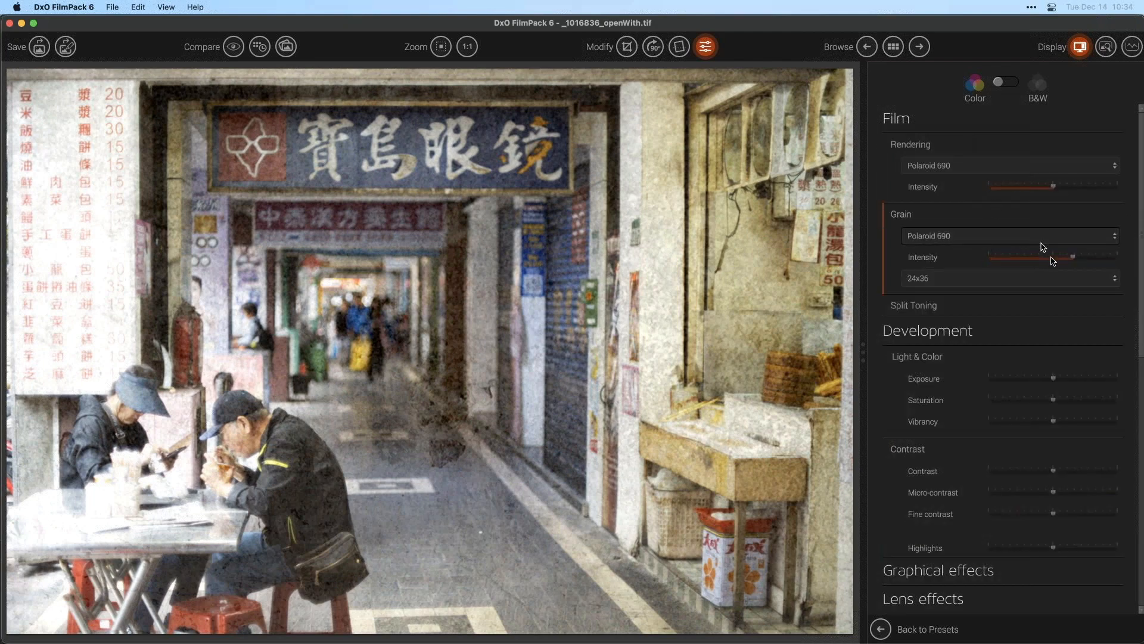
drag(1067, 258, 943, 262)
click(1007, 235)
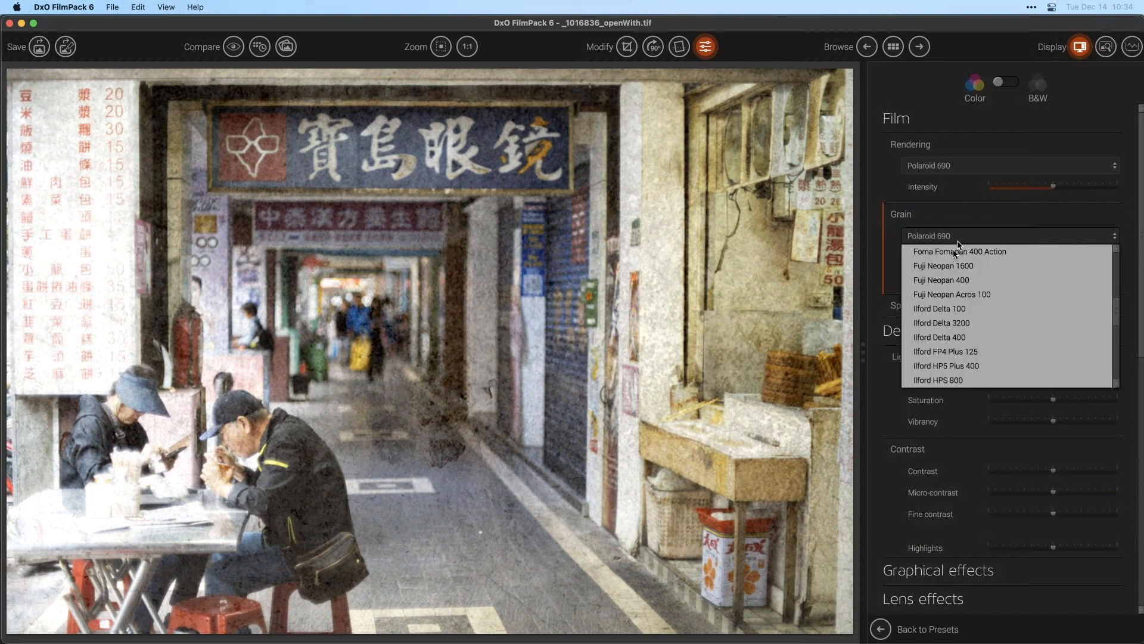
scroll(1117, 269, up, 5)
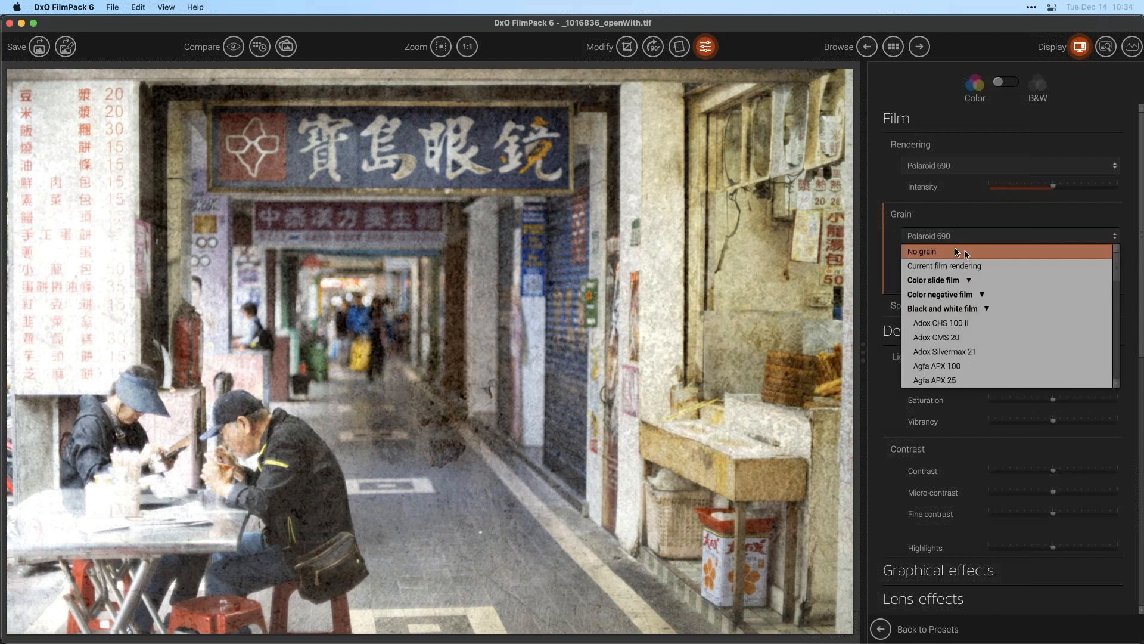
click(953, 251)
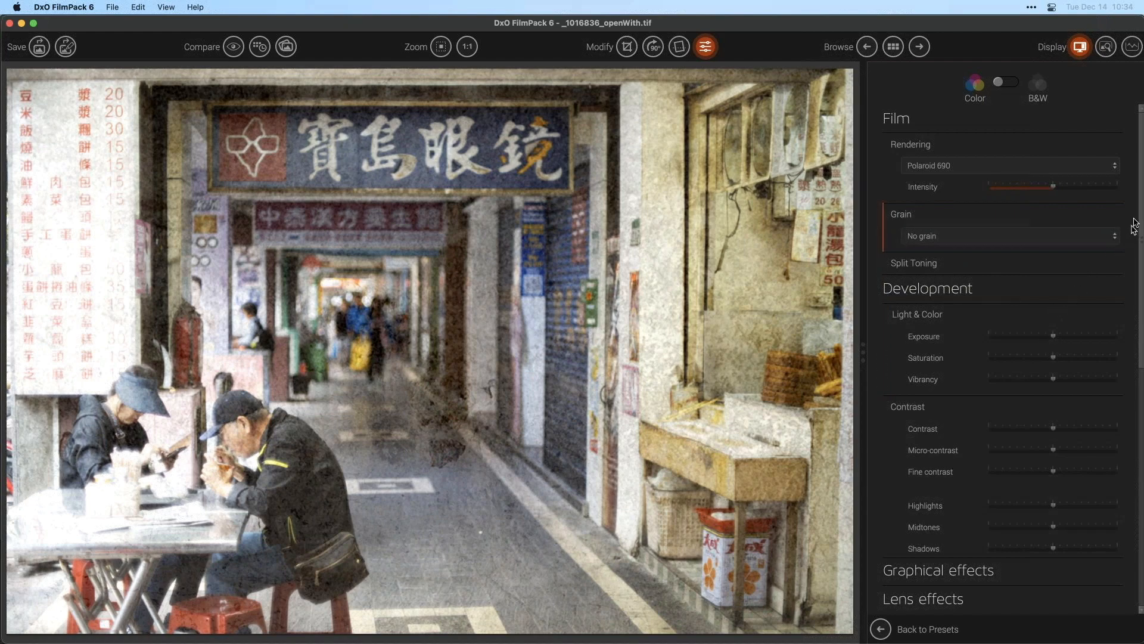
drag(1141, 218, 1135, 523)
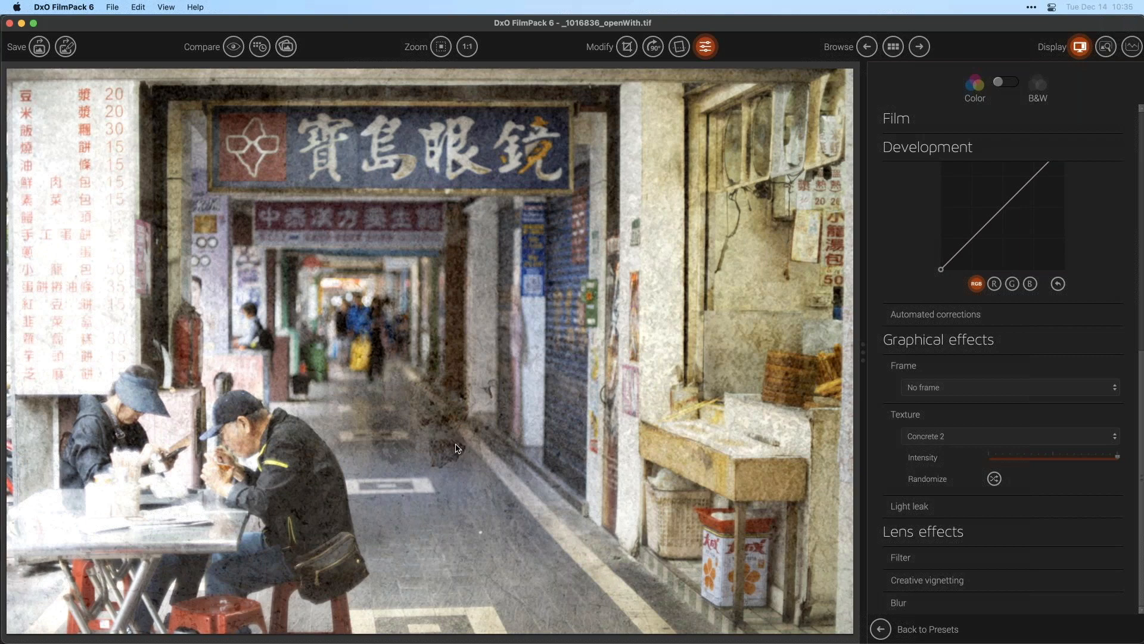
- Switch the texture to Light Stains 2, then to Stains 4, and lower its intensity to about 14
click(987, 437)
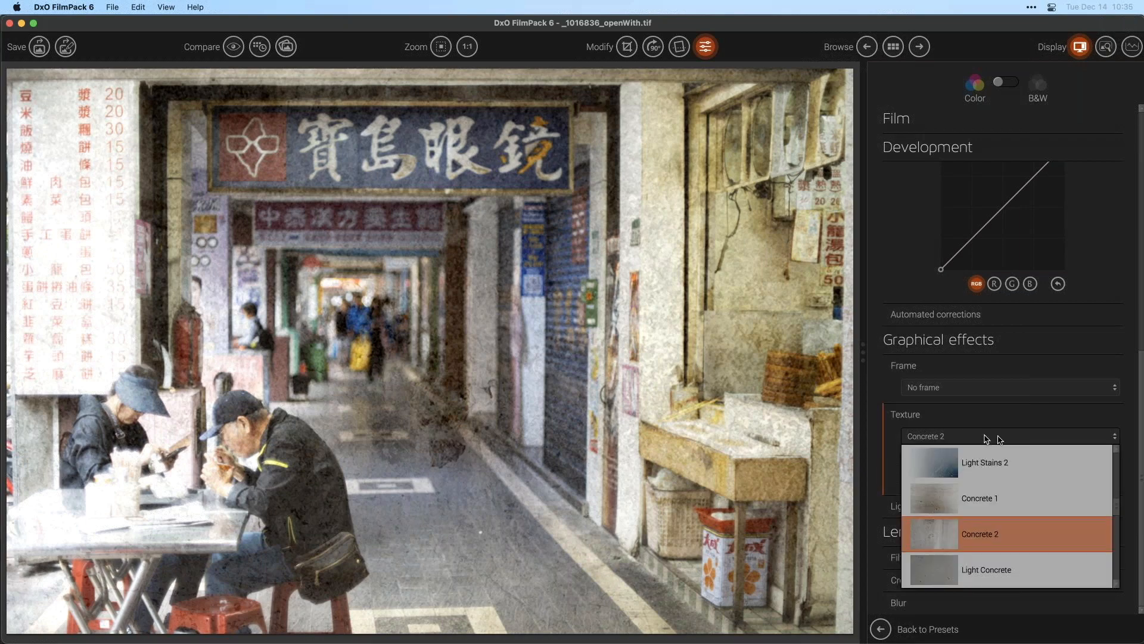
click(1023, 474)
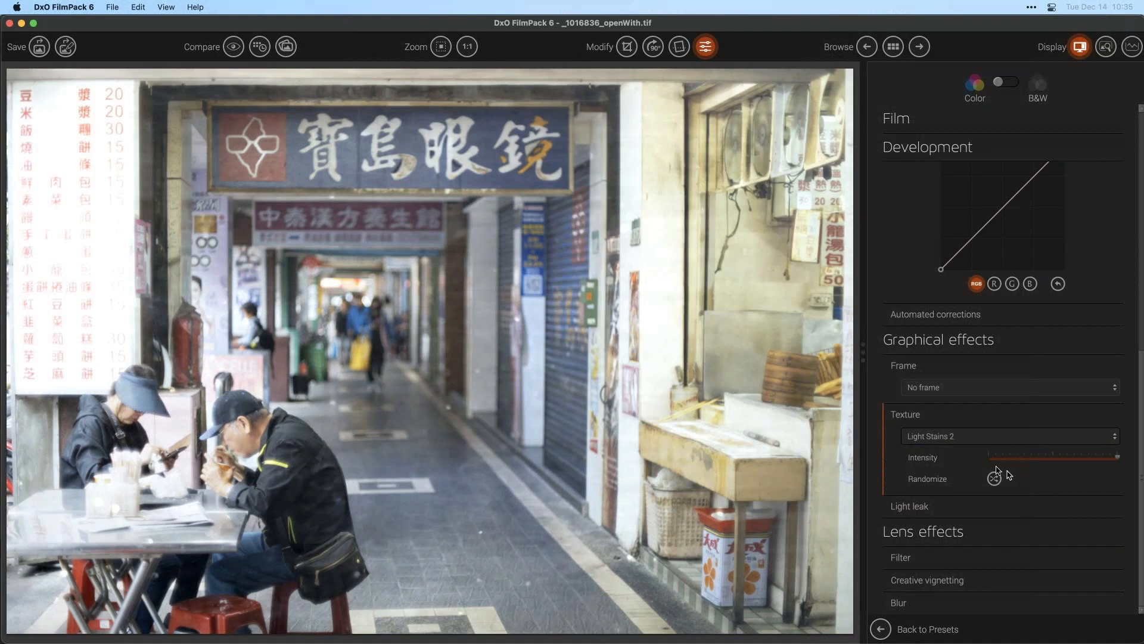
click(1009, 438)
drag(1118, 512, 1119, 546)
click(987, 536)
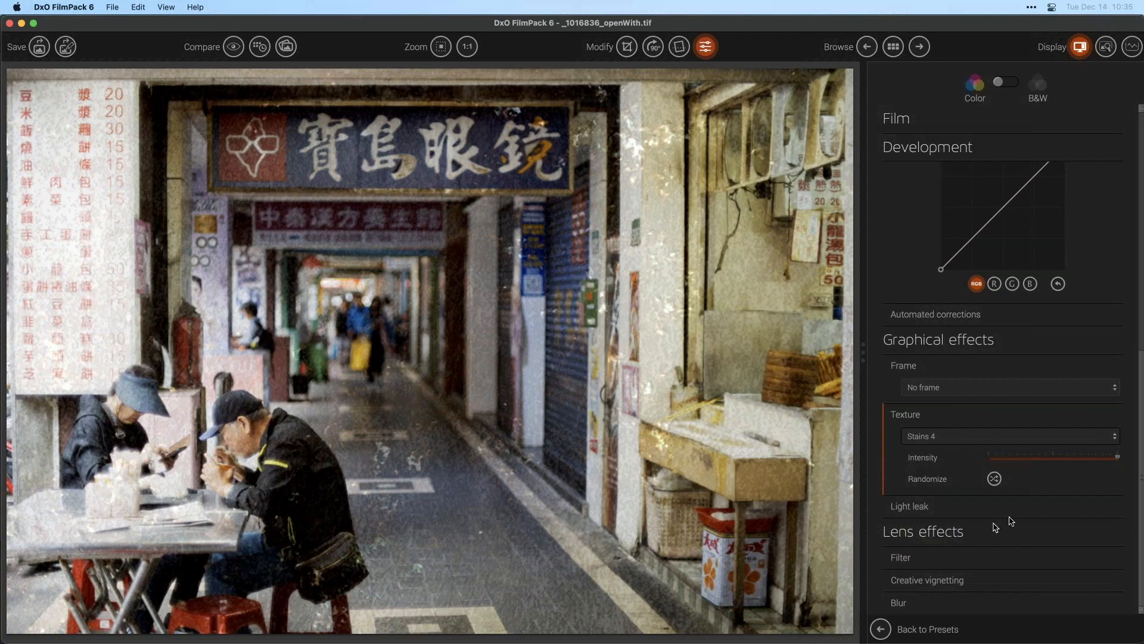
drag(1075, 459, 1006, 459)
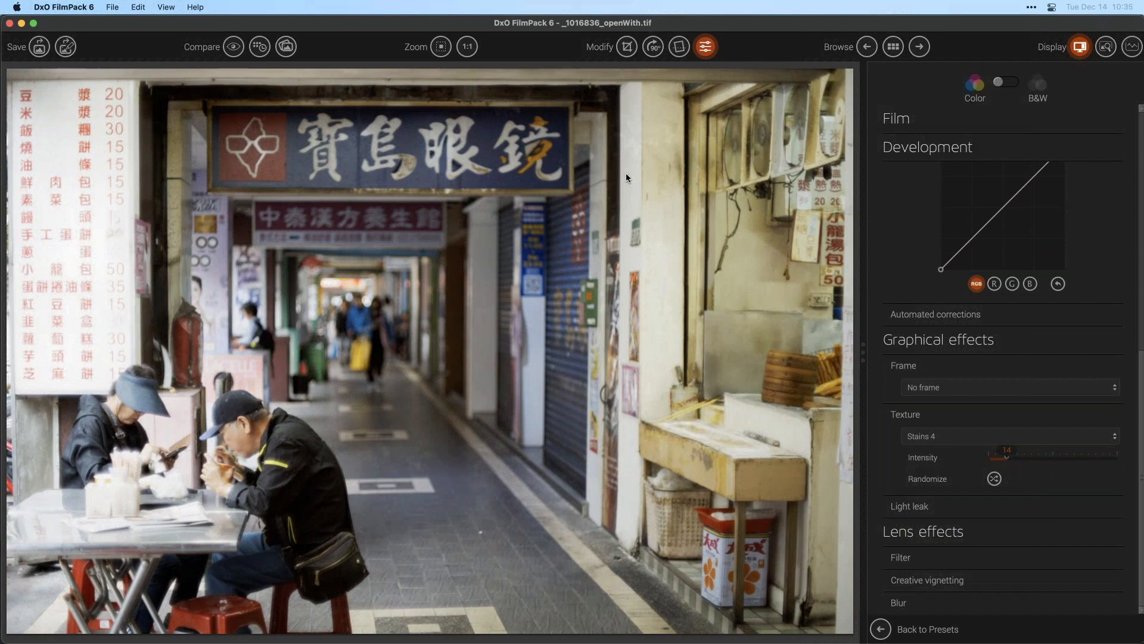
- Inspect the Stains 4 texture at 1:1 zoom while adjusting its intensity, settling on about 17, then fit the image
click(467, 46)
drag(681, 155, 363, 335)
drag(564, 249, 258, 220)
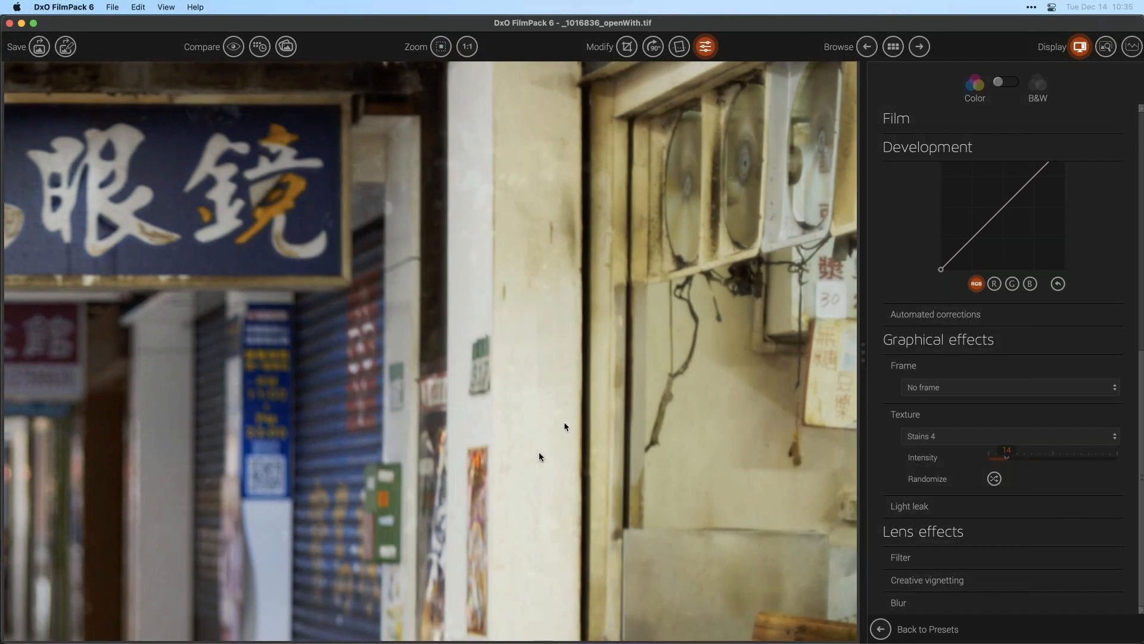
drag(1006, 457, 1143, 460)
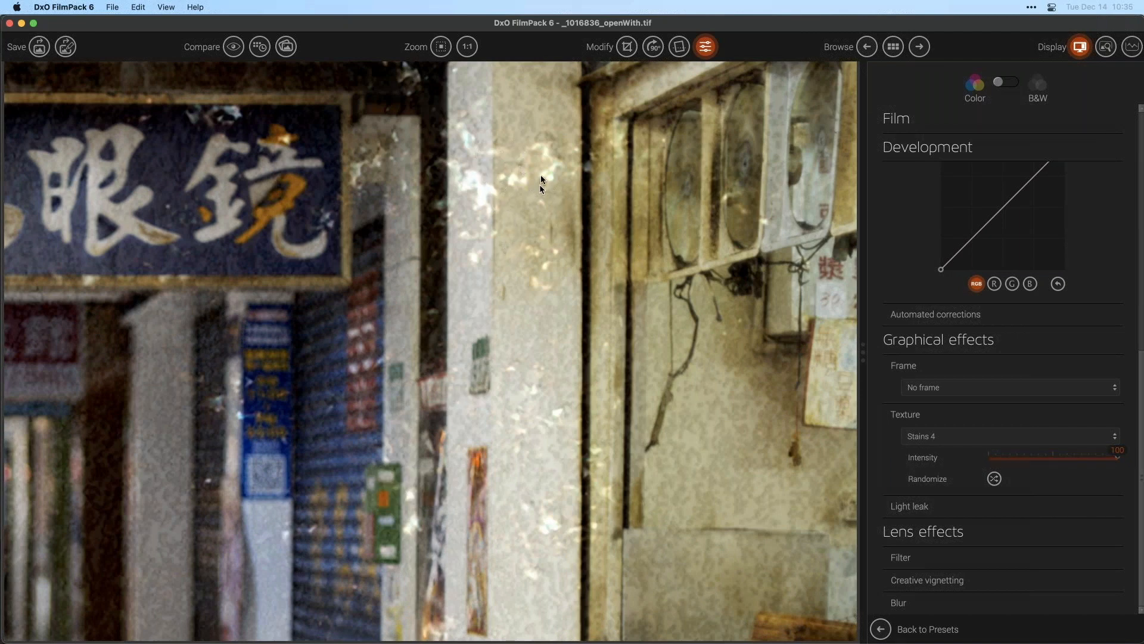
drag(1049, 458, 1142, 448)
drag(1017, 459, 1012, 459)
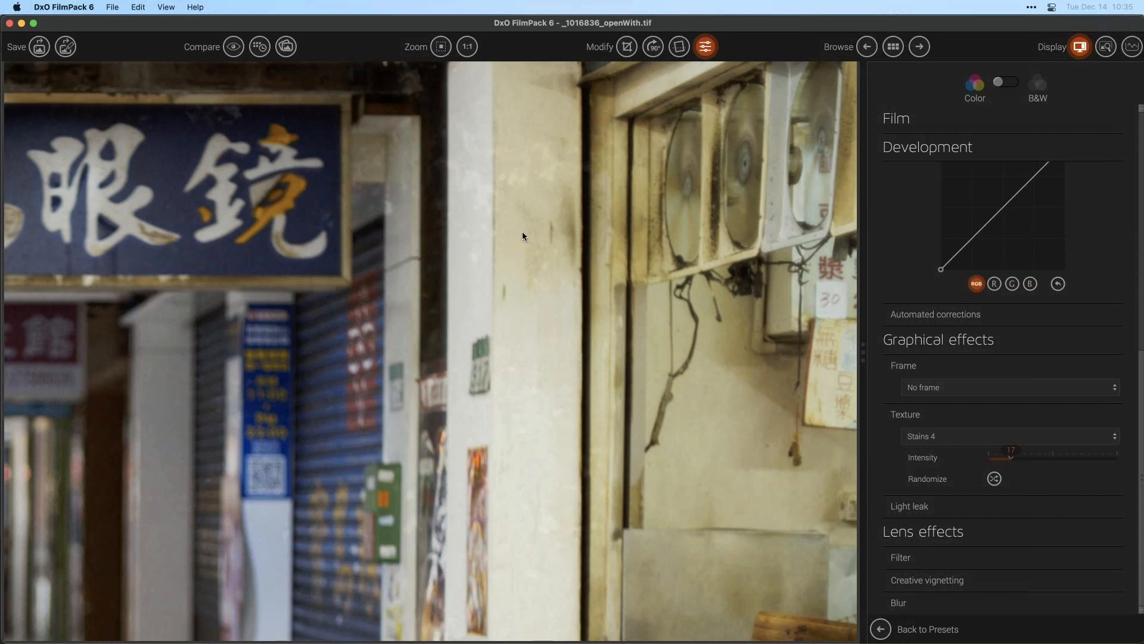
click(451, 44)
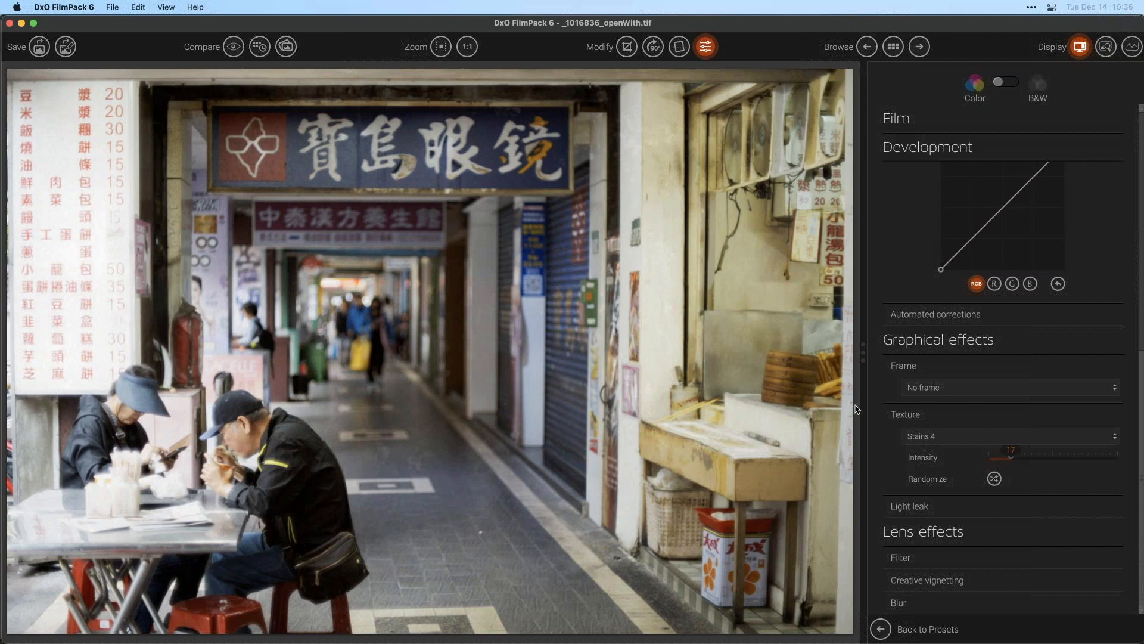
- Clear the texture and apply the Stains 3 texture instead
click(1067, 436)
scroll(983, 477, up, 5)
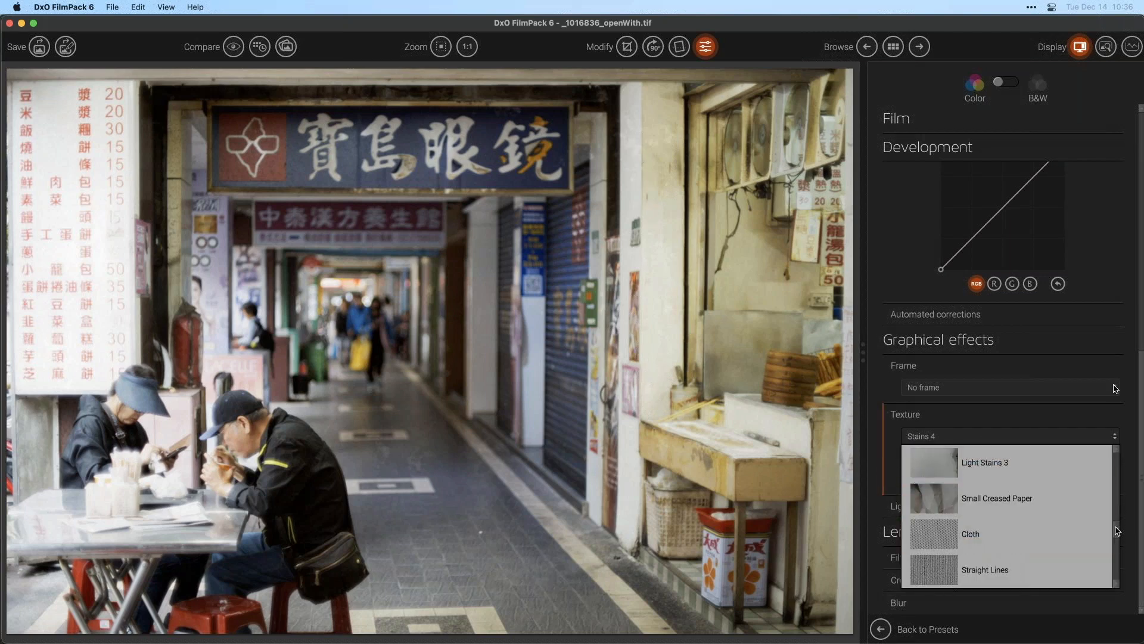
click(973, 461)
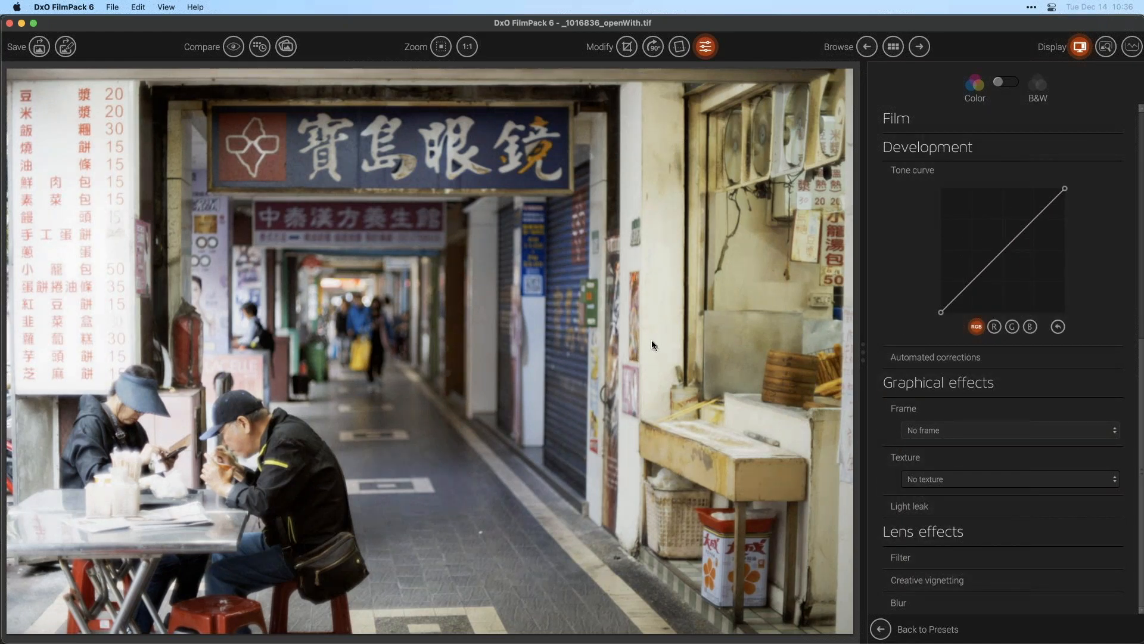
click(1017, 479)
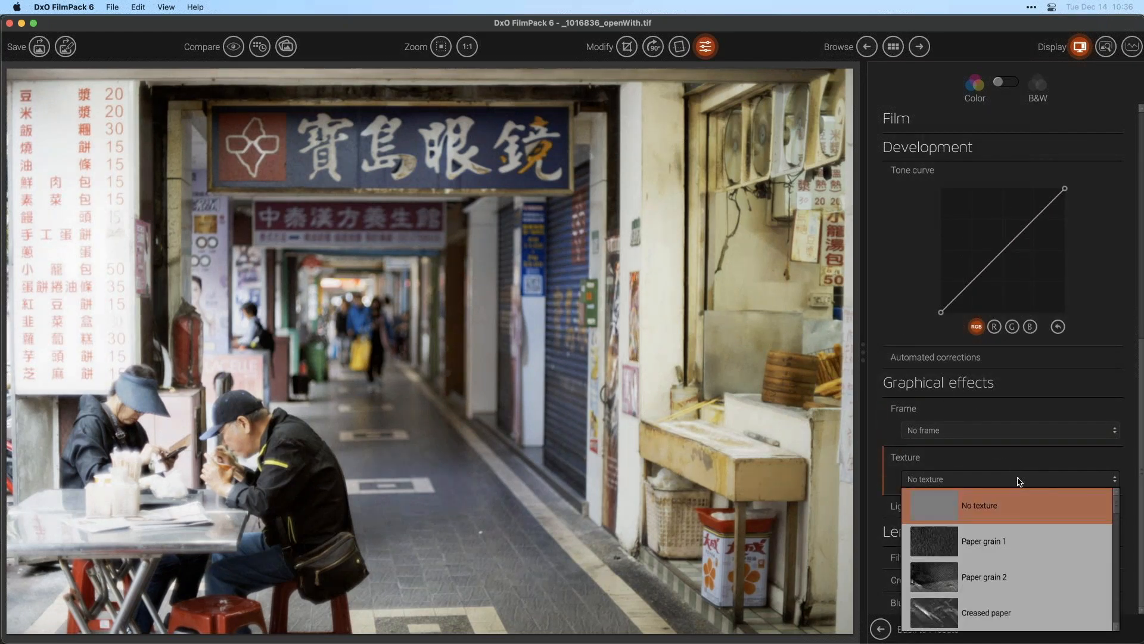
scroll(1117, 540, down, 8)
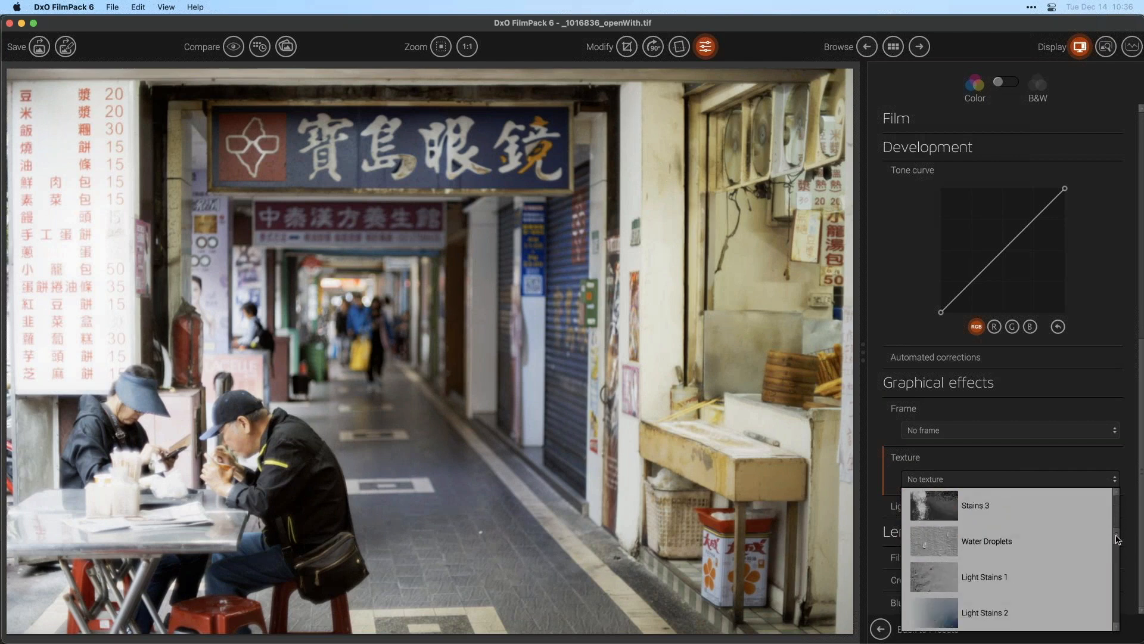
click(980, 503)
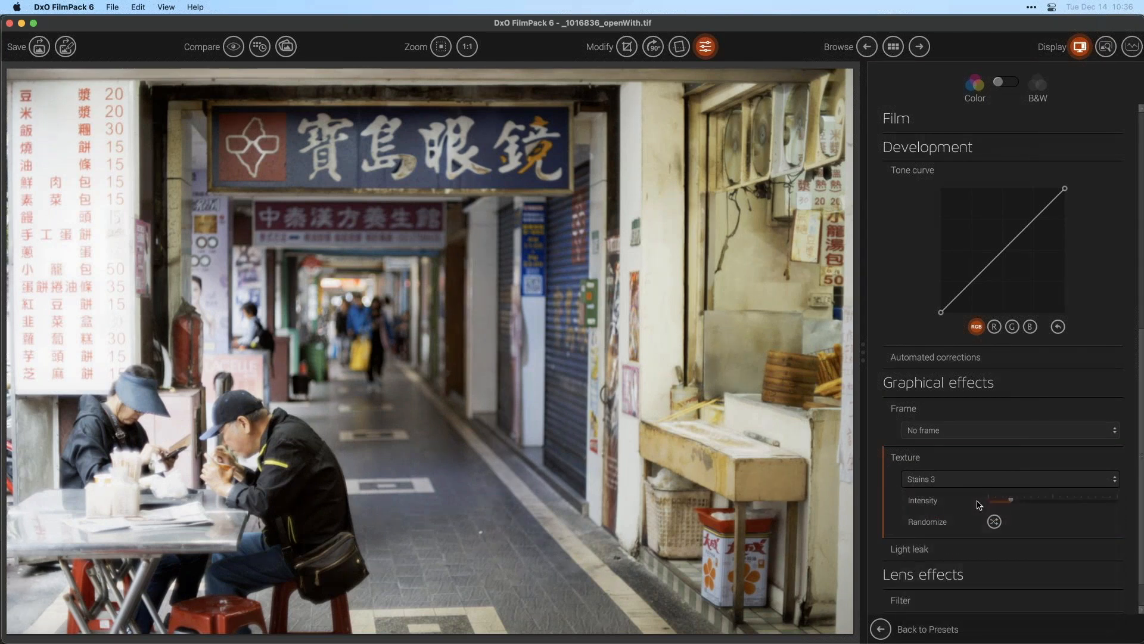
- Set the Stains 3 intensity to 100 and randomize the texture placement several times
drag(1010, 500, 1124, 506)
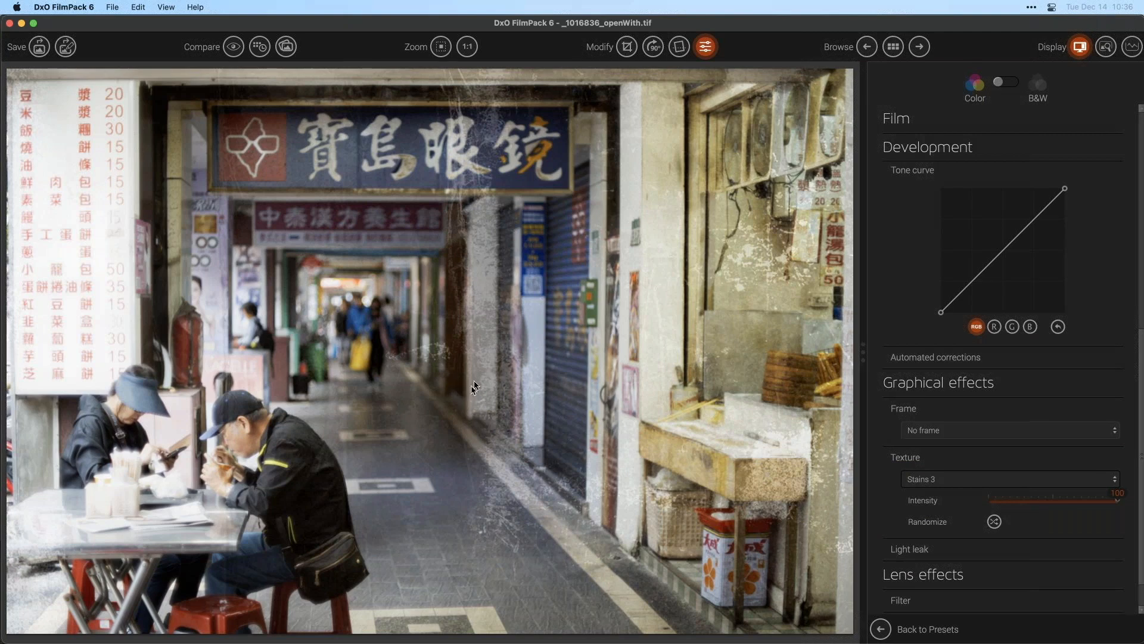
drag(1062, 502, 1022, 503)
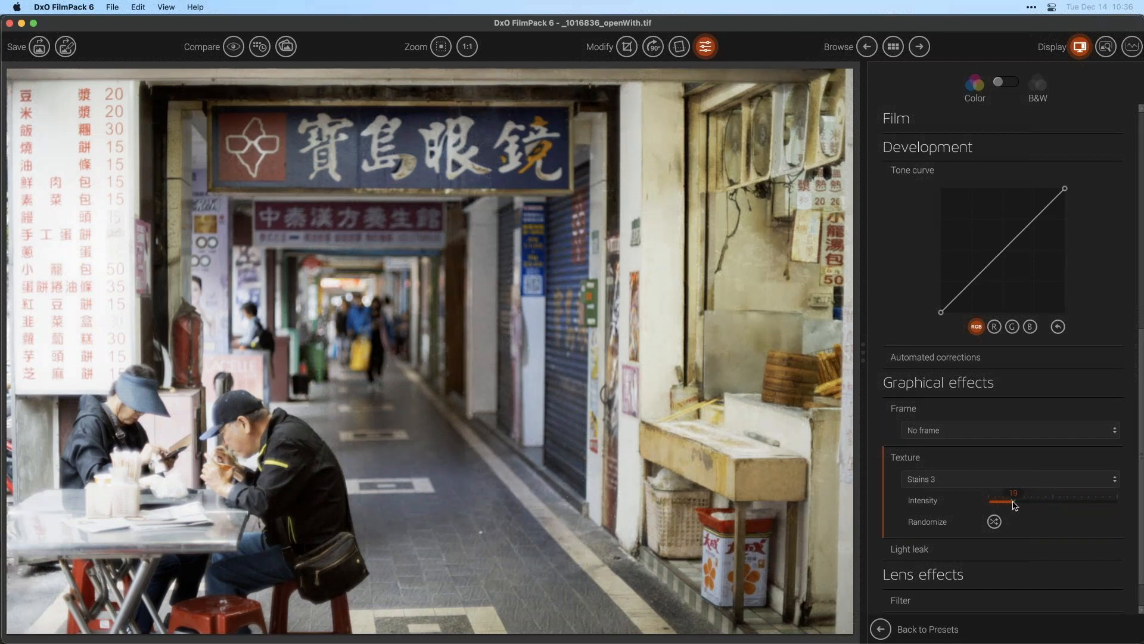
drag(1016, 505, 1017, 505)
drag(1008, 510, 1002, 502)
drag(1009, 503, 1143, 510)
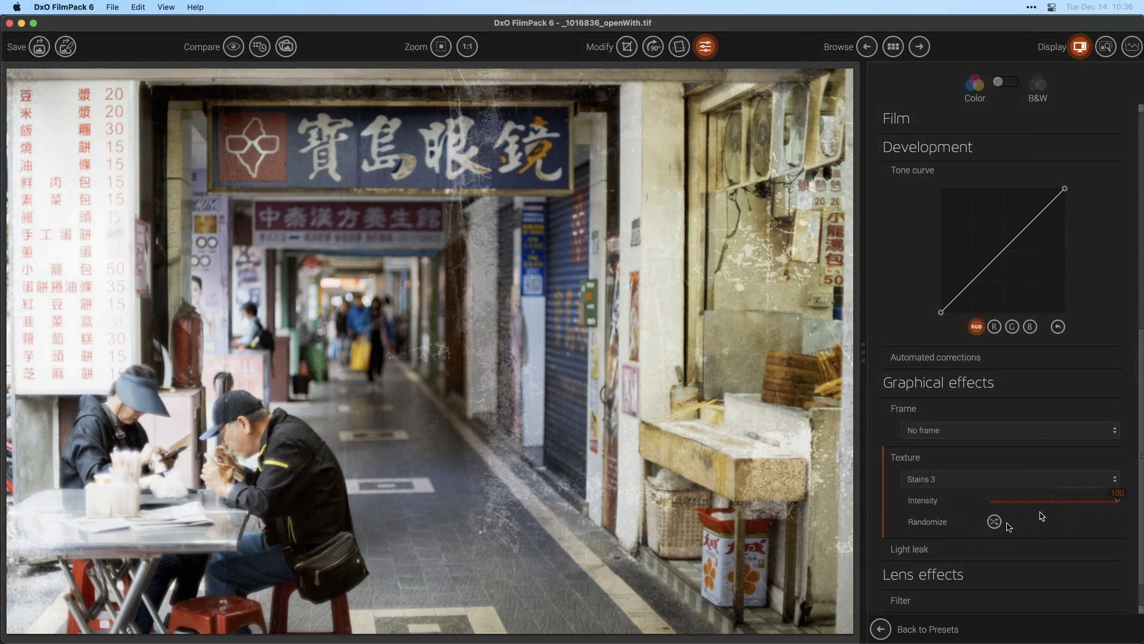
click(994, 521)
click(994, 522)
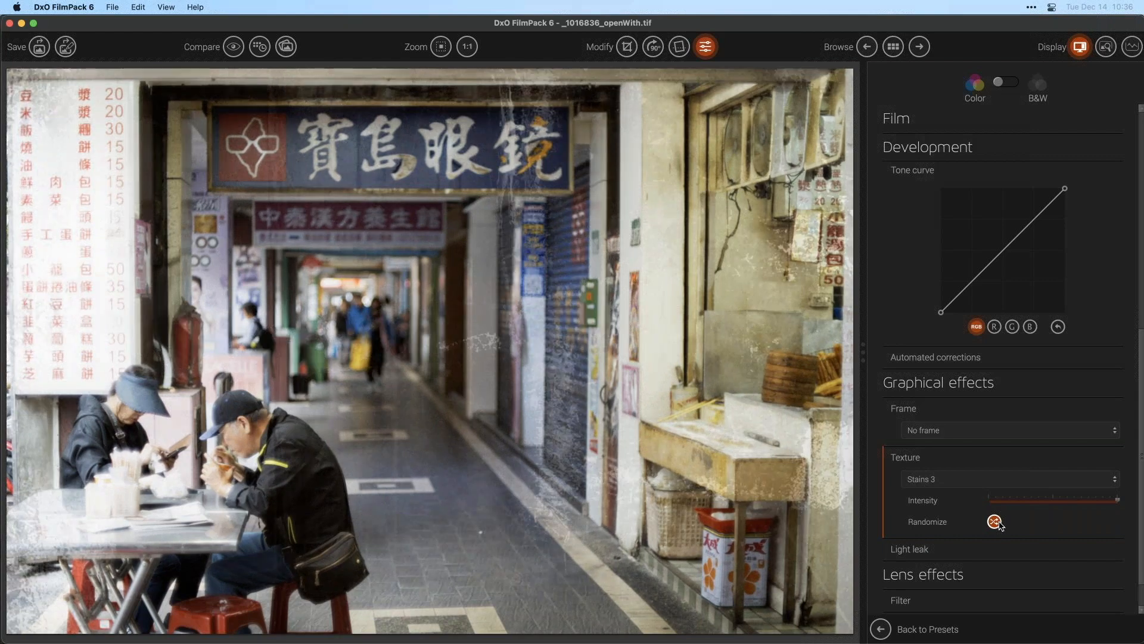
click(994, 522)
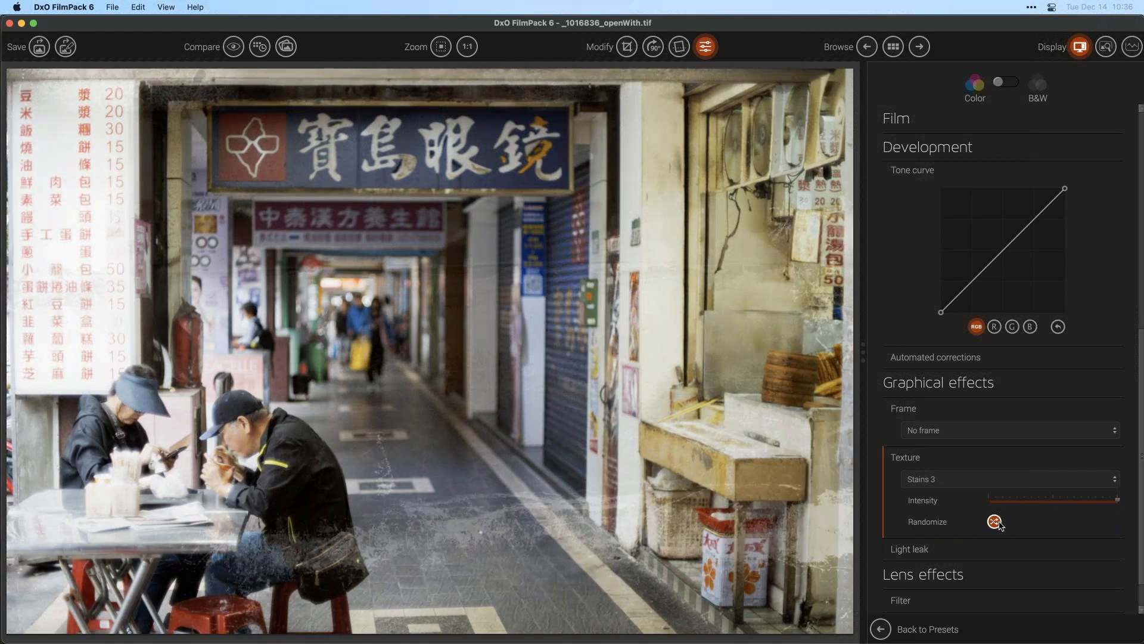
click(994, 522)
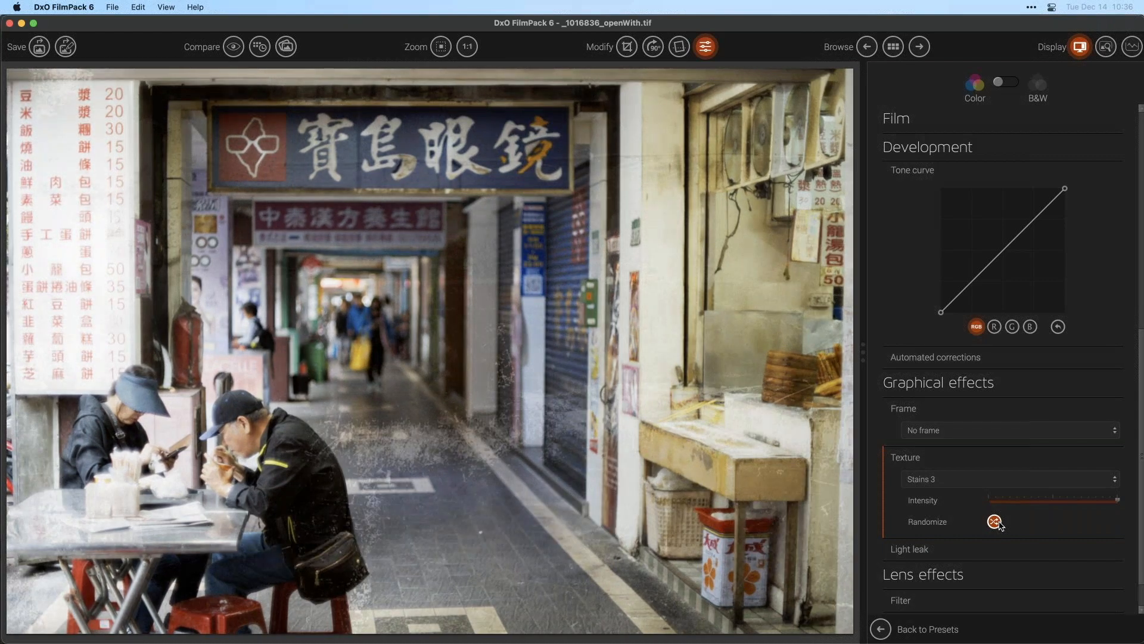
click(994, 522)
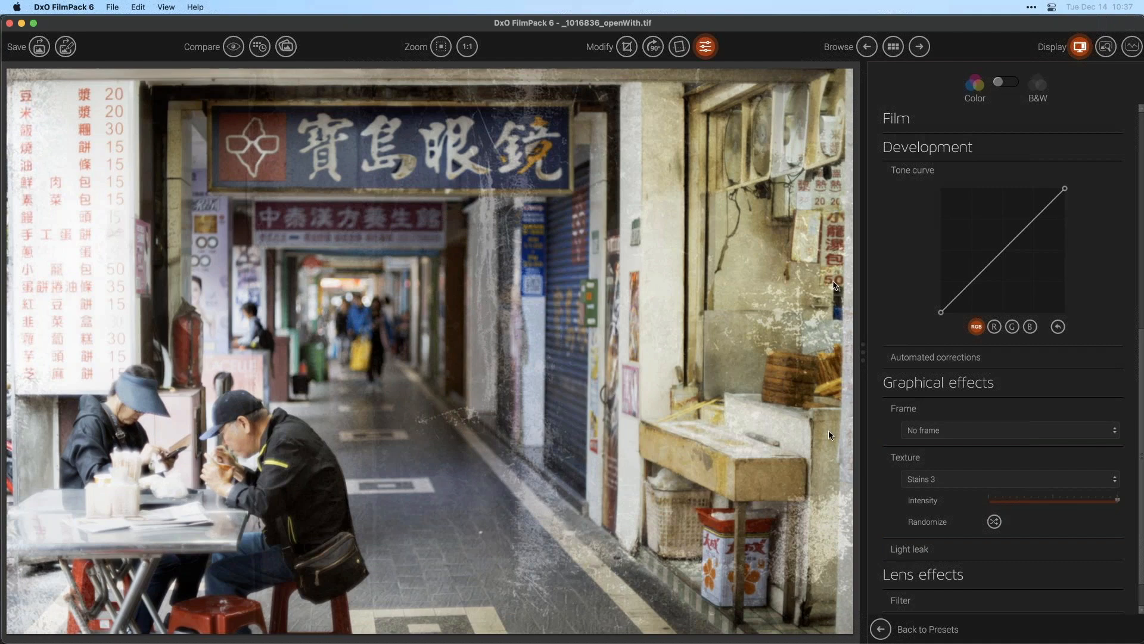
- Lower the Stains 3 texture intensity to about 12
drag(1117, 500, 1006, 505)
drag(999, 504, 1001, 499)
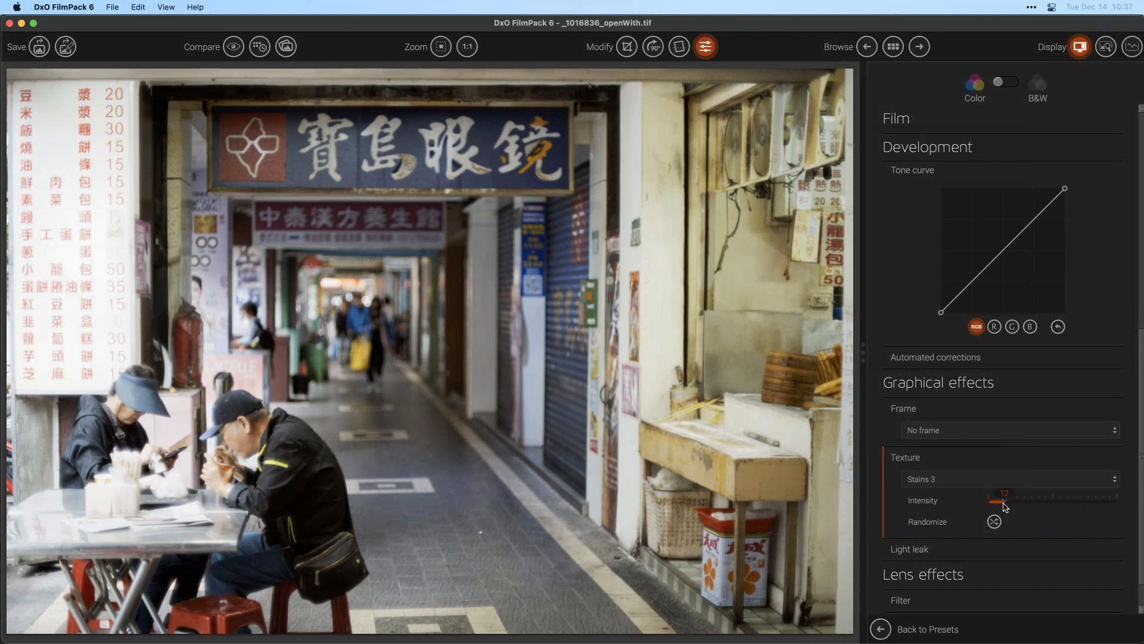
drag(1005, 505, 1007, 505)
- Expand the Light leak section and apply Color Leak 2 with a slightly reduced intensity
click(959, 557)
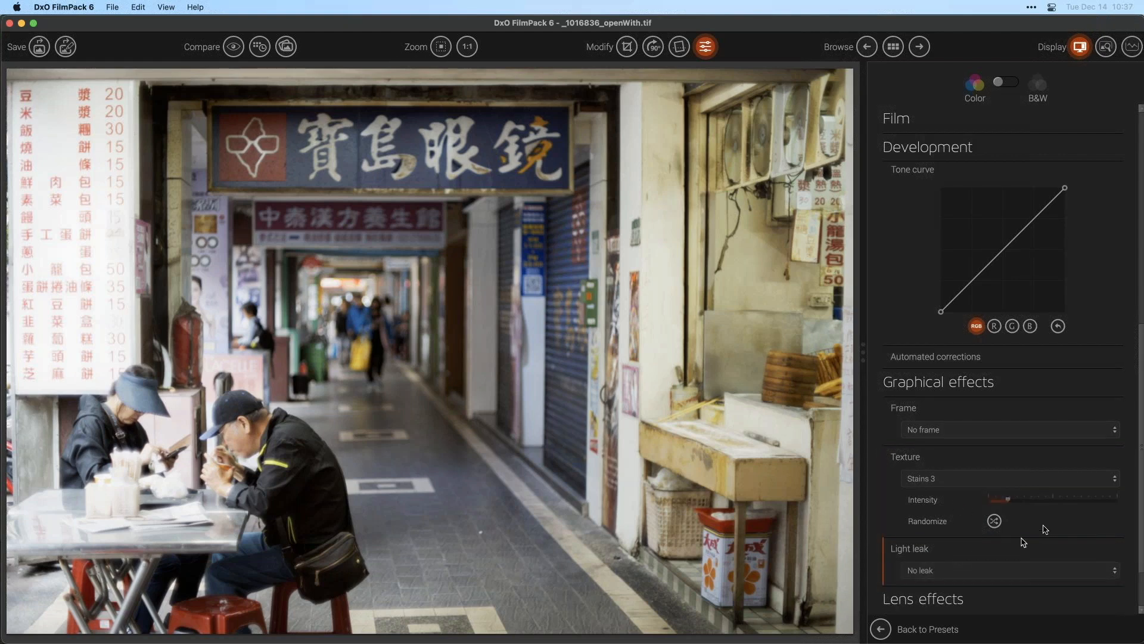
scroll(1094, 494, down, 2)
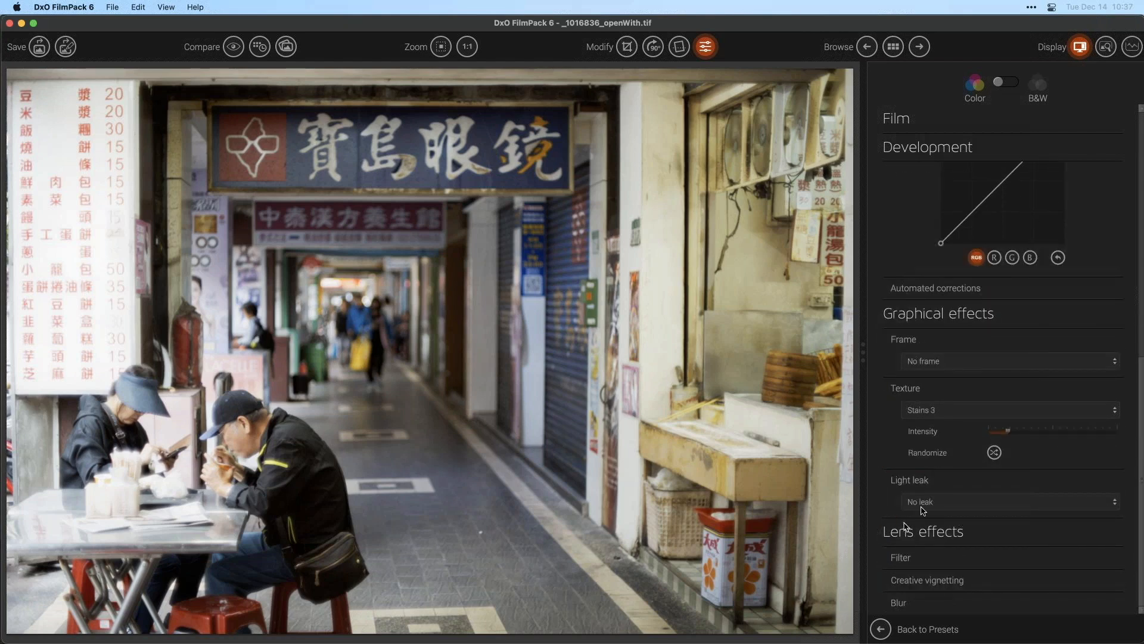
click(940, 502)
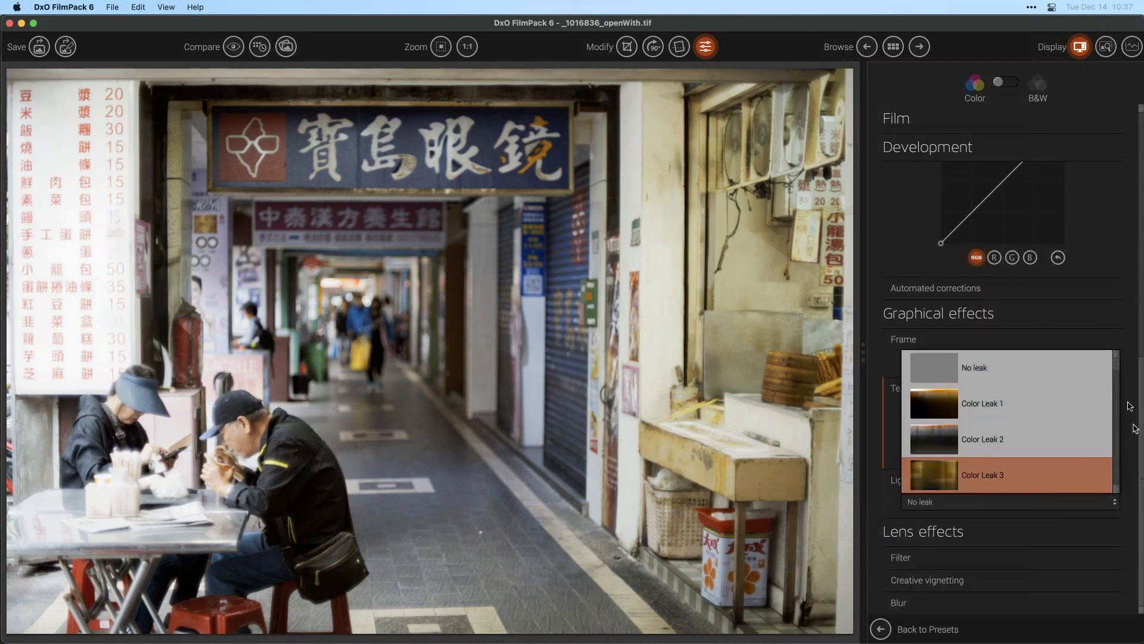
scroll(1117, 375, down, 3)
scroll(1118, 374, up, 1)
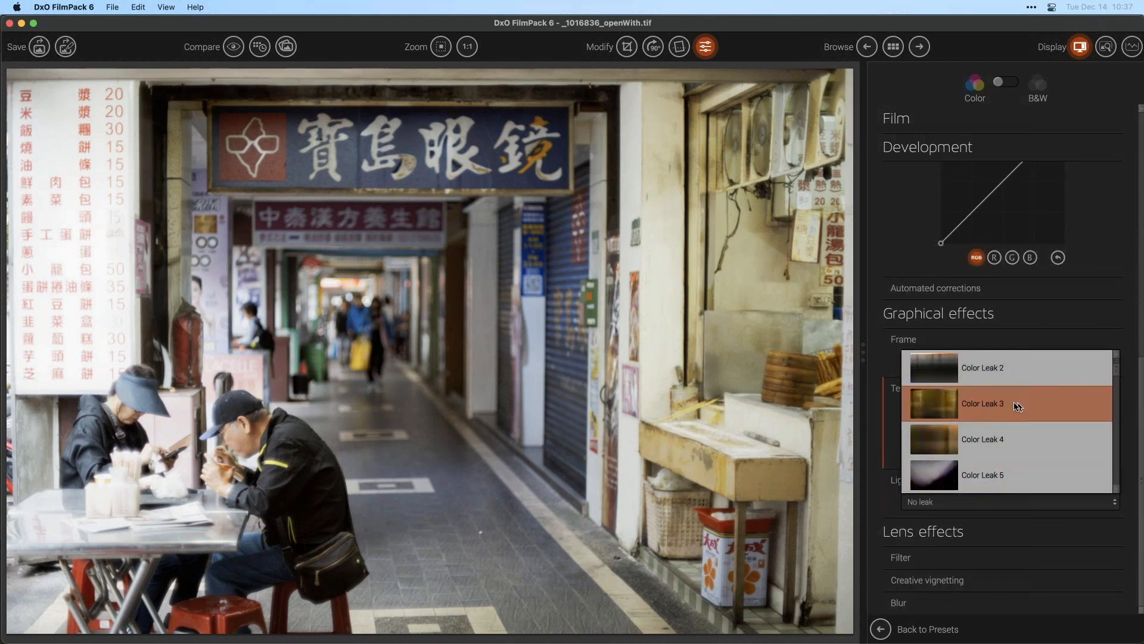
click(975, 377)
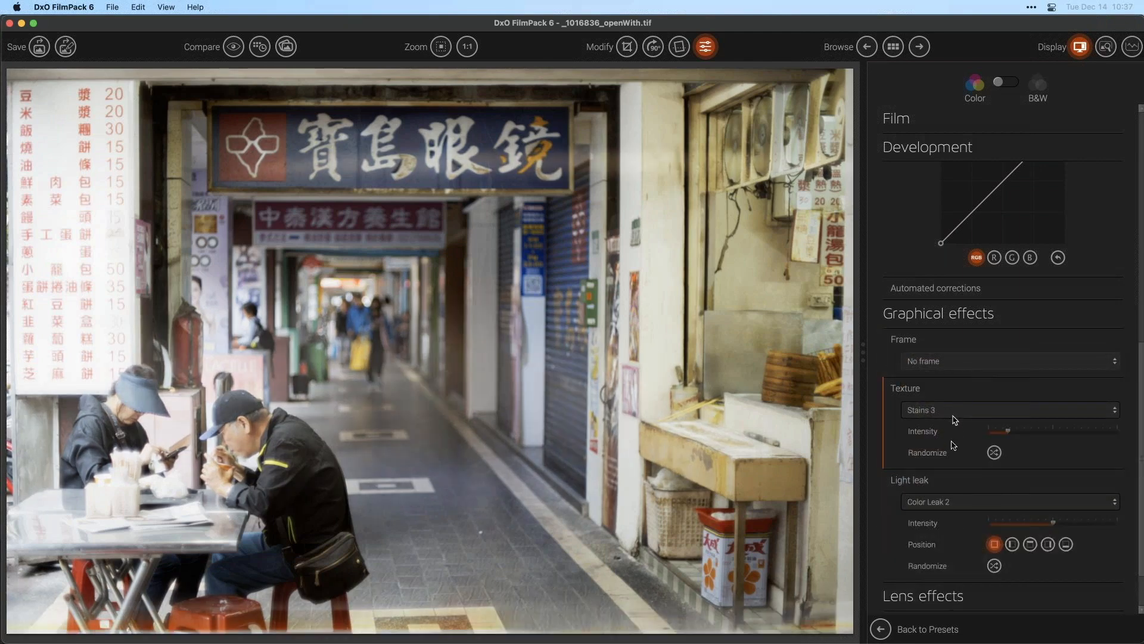
mouse_move(1053, 522)
mouse_down()
mouse_move(1143, 523)
mouse_move(1026, 527)
mouse_move(1040, 527)
mouse_up()
- Switch the light leak to Color Leak 5
click(1013, 502)
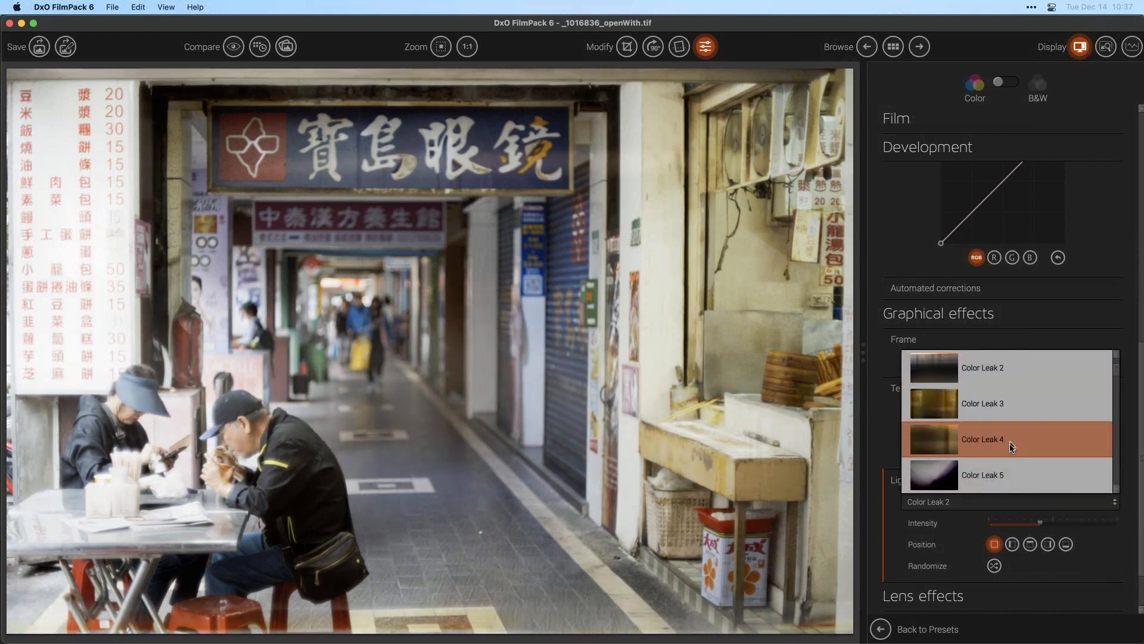
click(997, 471)
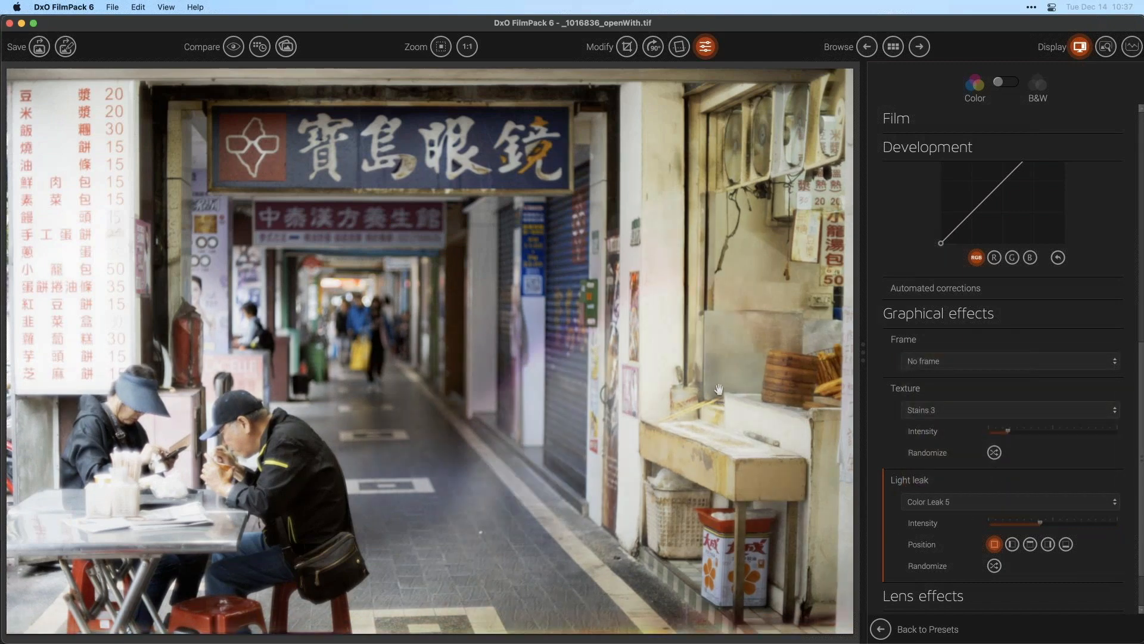
mouse_move(1040, 523)
mouse_down()
mouse_move(1141, 524)
mouse_move(943, 544)
mouse_move(1038, 525)
mouse_up()
- Raise the light leak intensity to 100 while cycling through the leak positions, ending on the left-side position
click(1030, 544)
click(1048, 544)
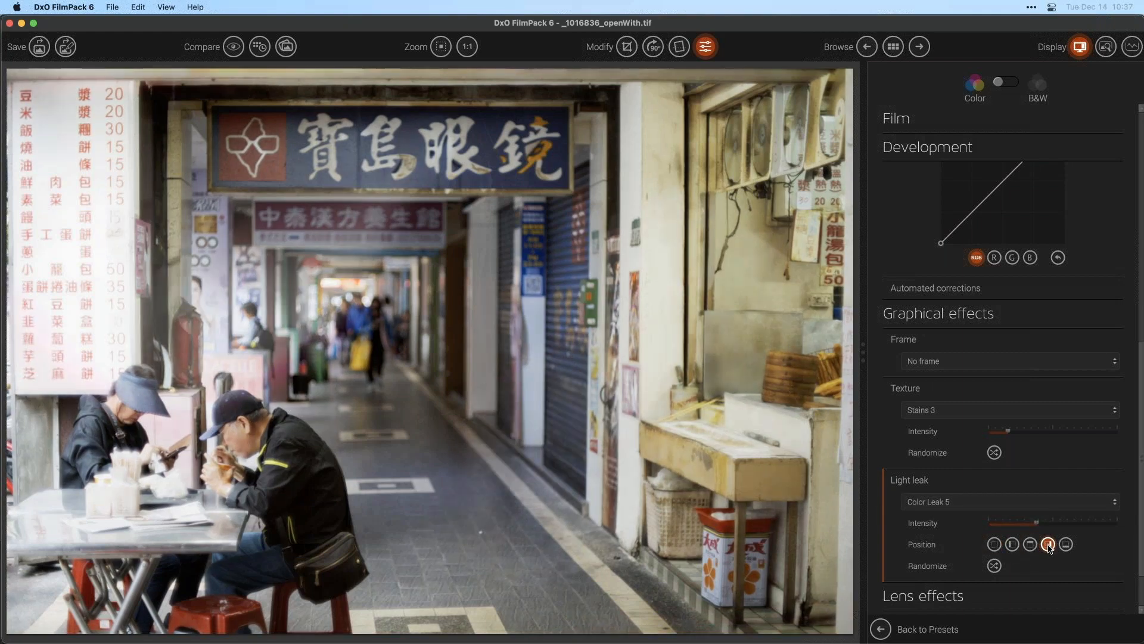
click(1066, 544)
click(1047, 544)
click(1031, 544)
click(1012, 545)
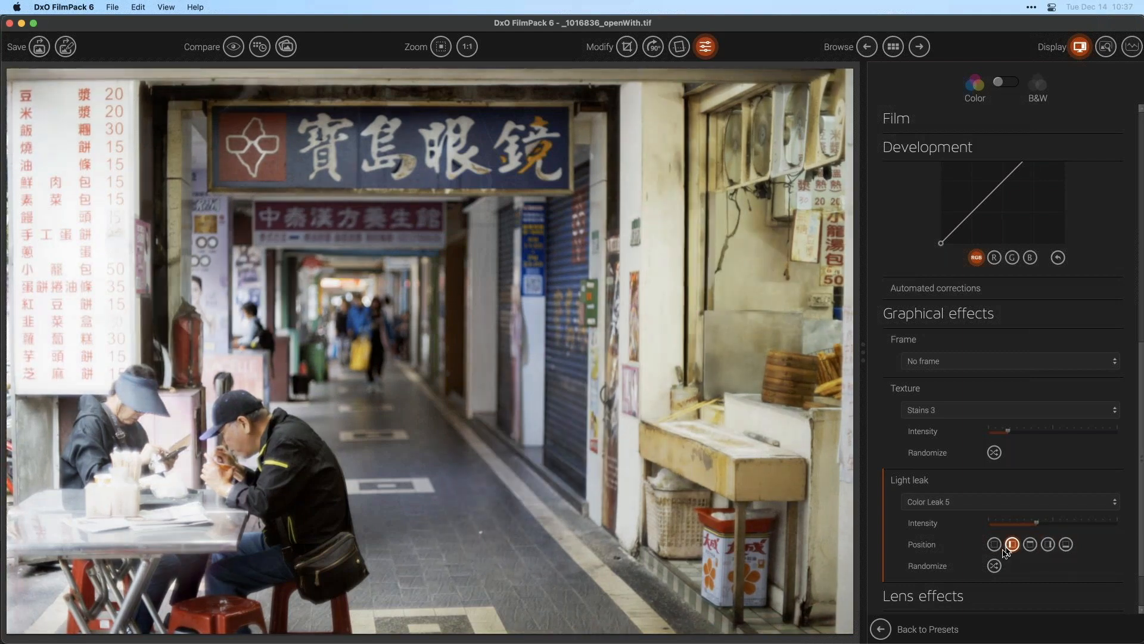
drag(1036, 522, 1118, 534)
click(1030, 544)
click(1012, 545)
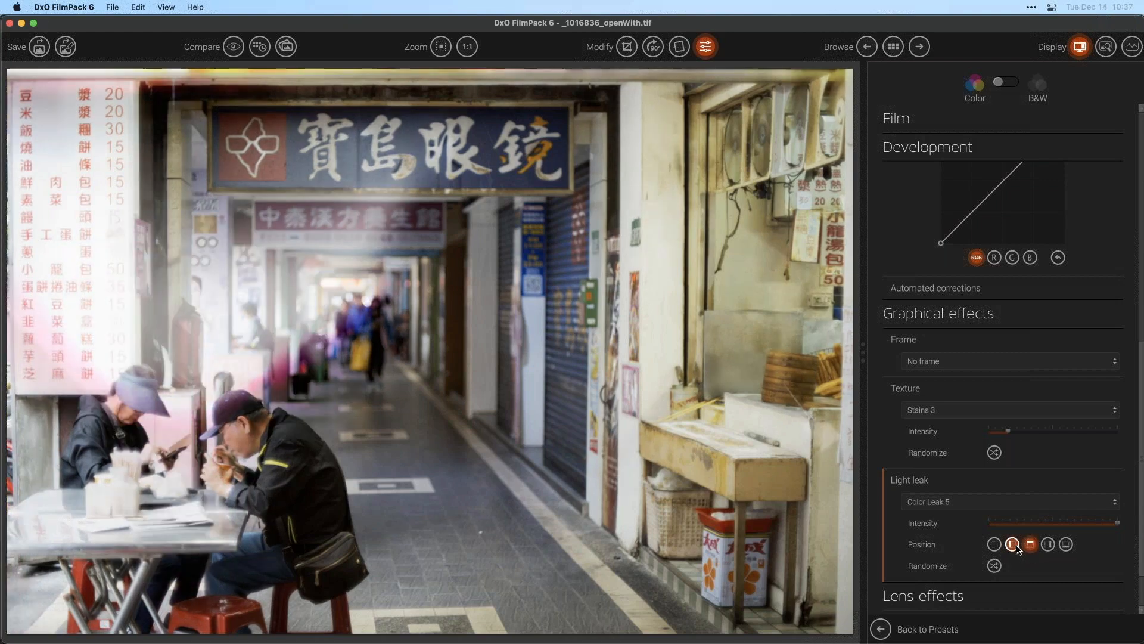
click(1066, 544)
click(1048, 544)
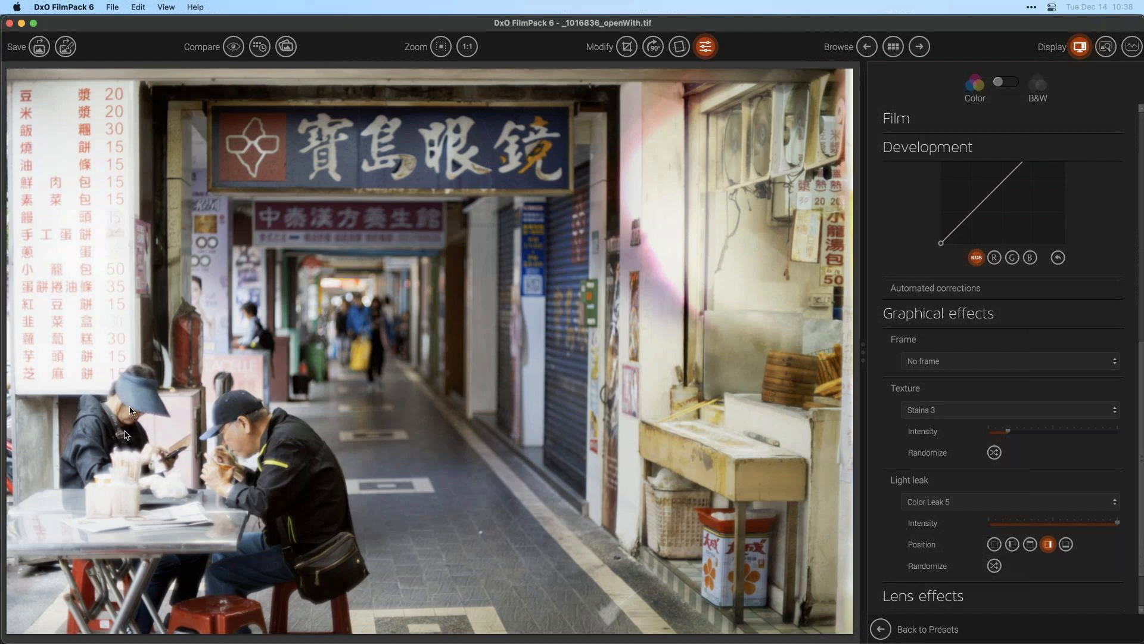
click(1012, 543)
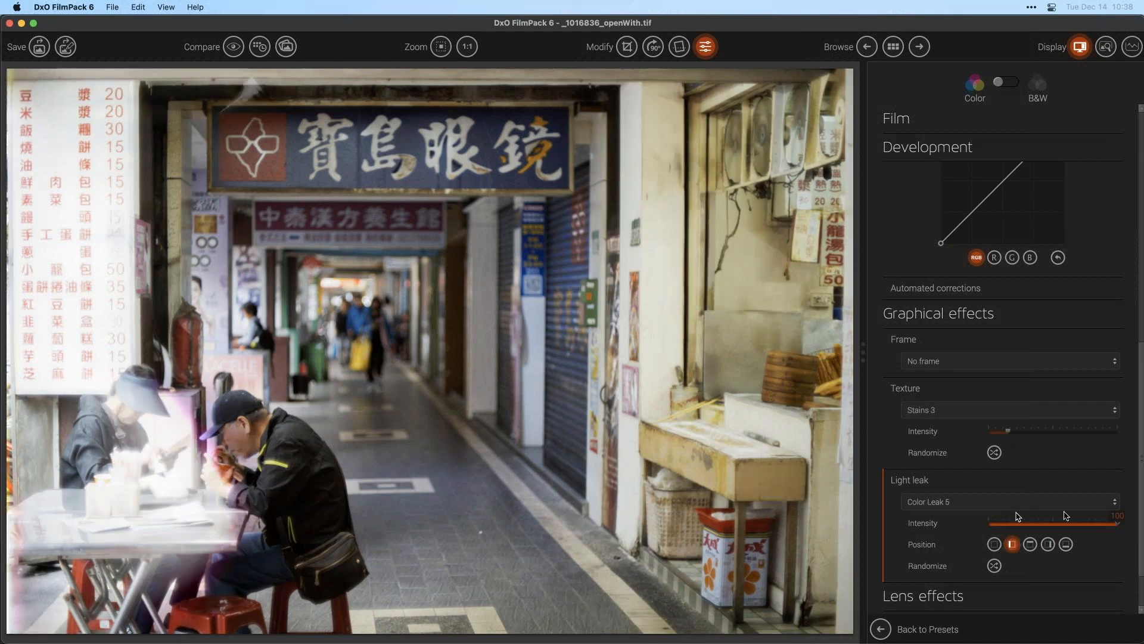
- Reduce the light leak intensity to about 41
drag(1100, 523, 1042, 530)
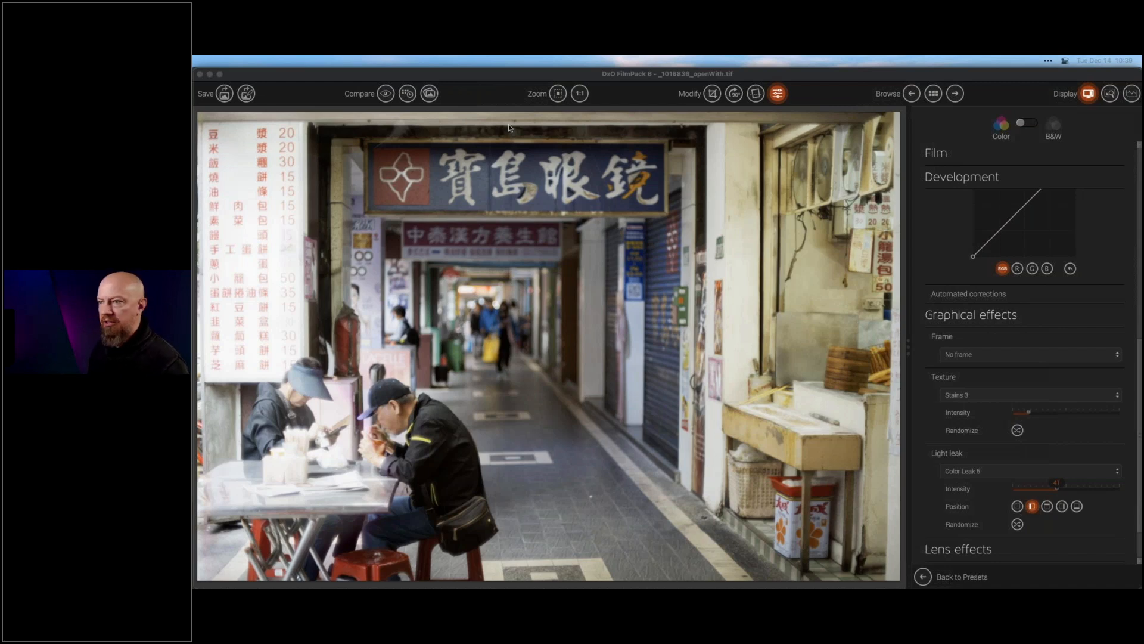
click(852, 204)
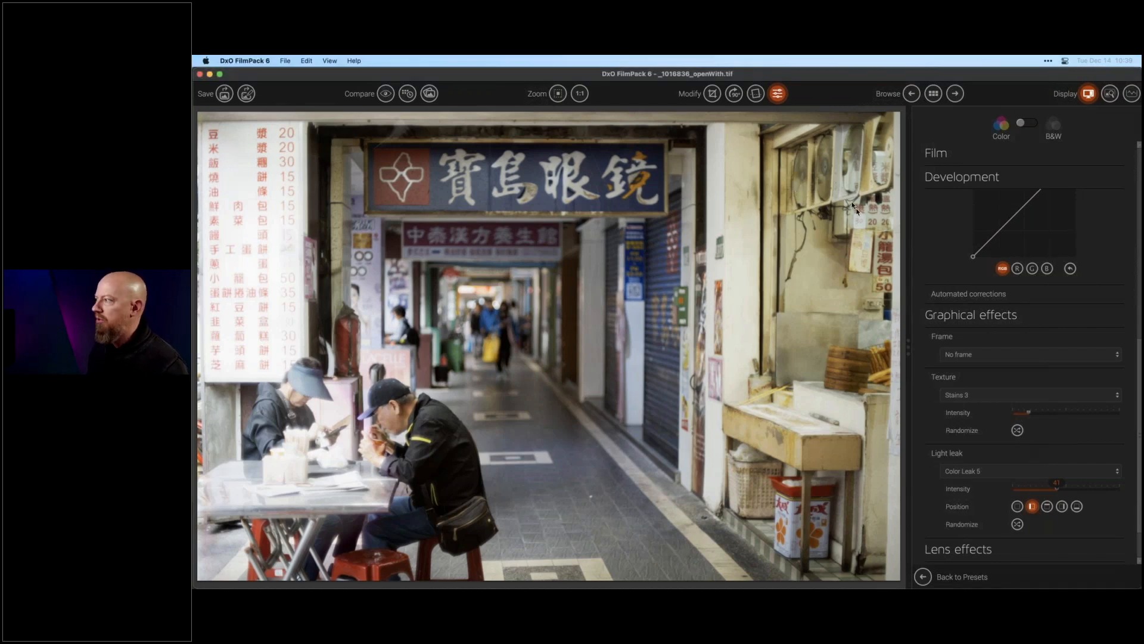
click(292, 60)
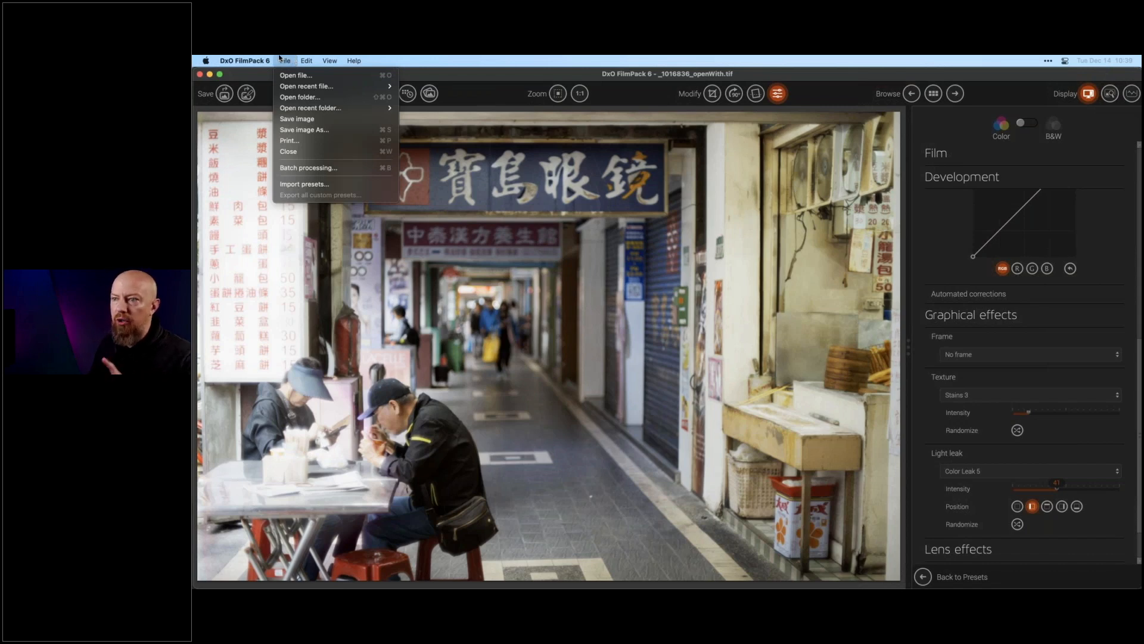
click(280, 59)
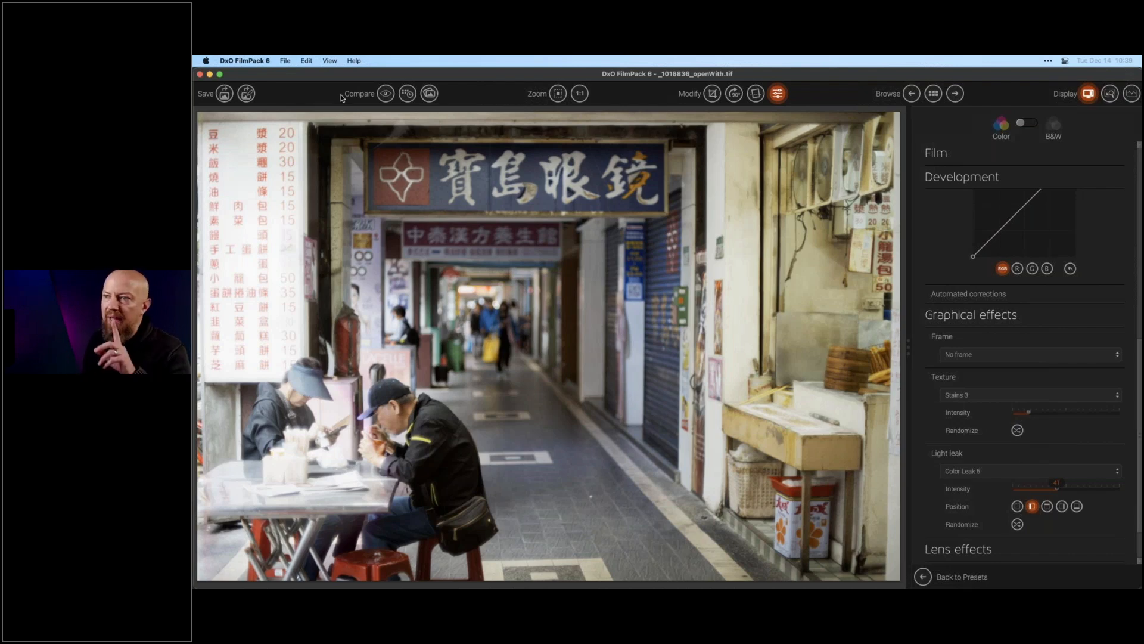
click(285, 60)
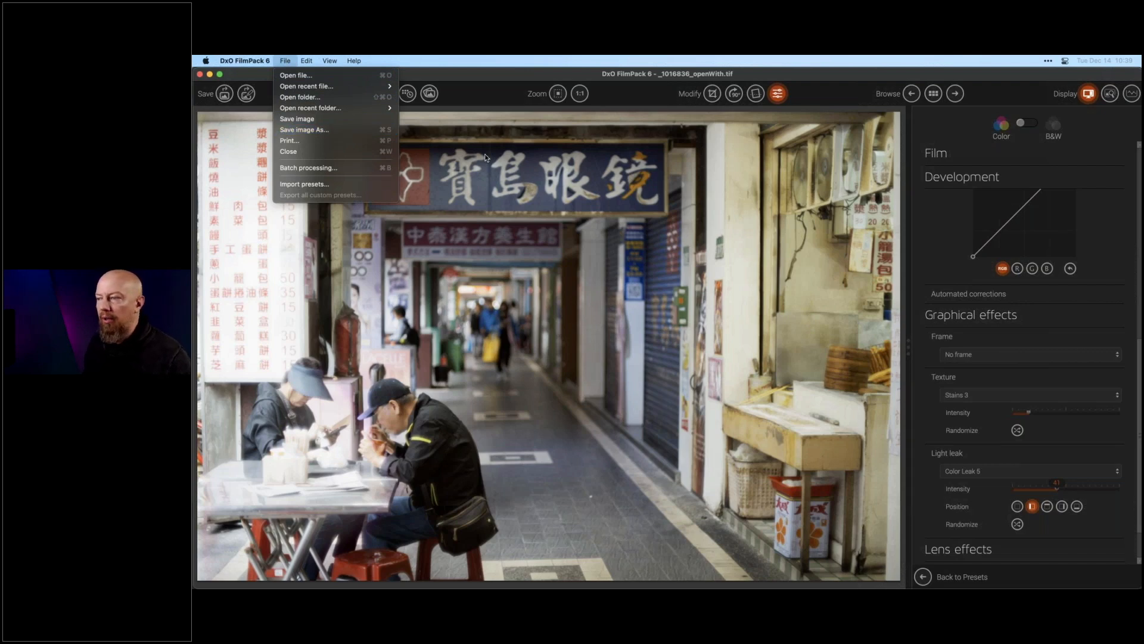
click(486, 203)
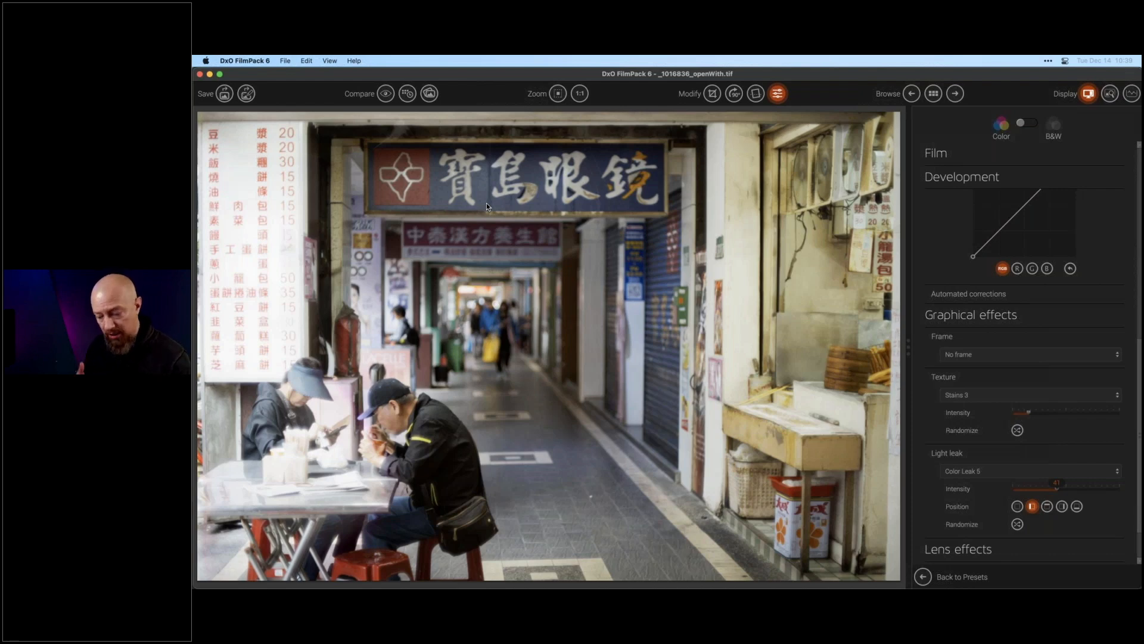
key(super+shift+s)
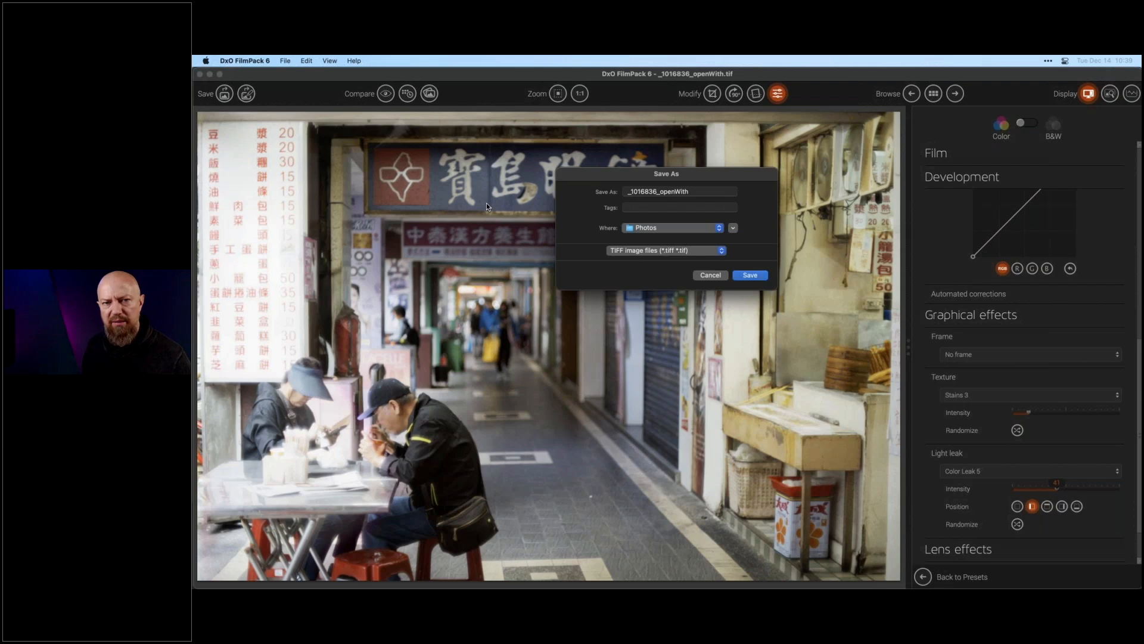
click(711, 276)
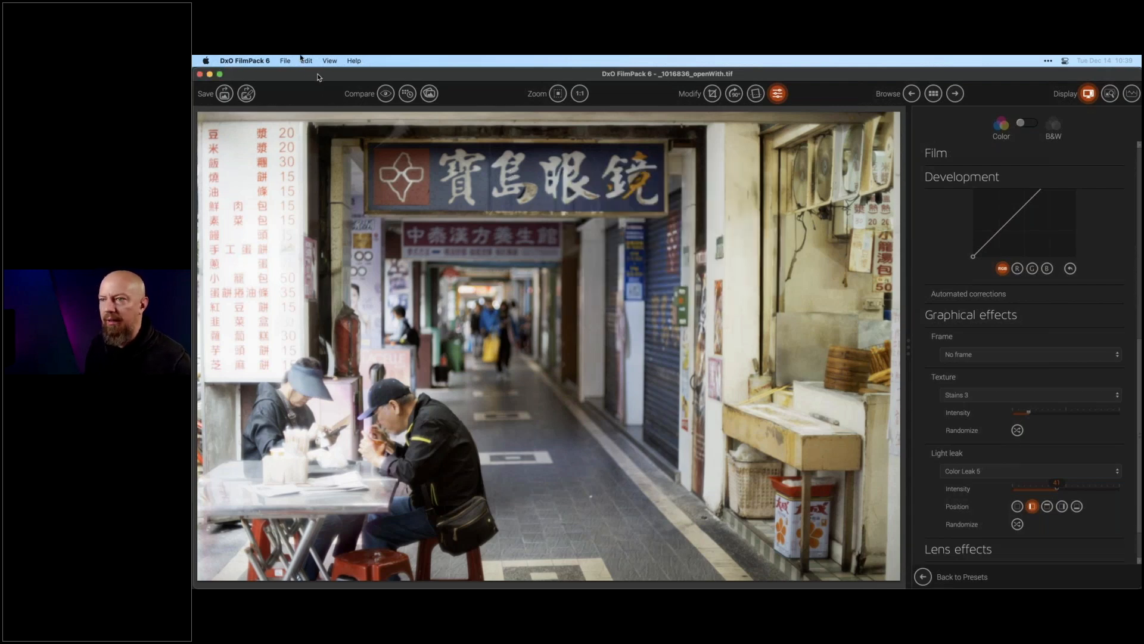
- Save the styled image as an 8-bit compressed TIFF and close the FilmPack editing window
click(286, 60)
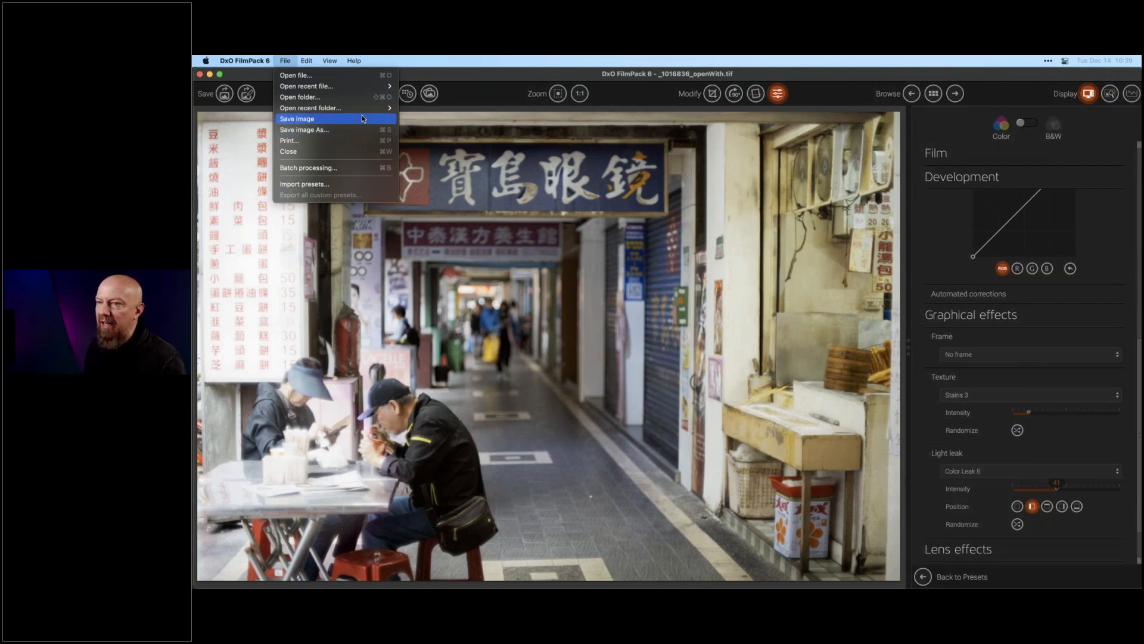
click(362, 119)
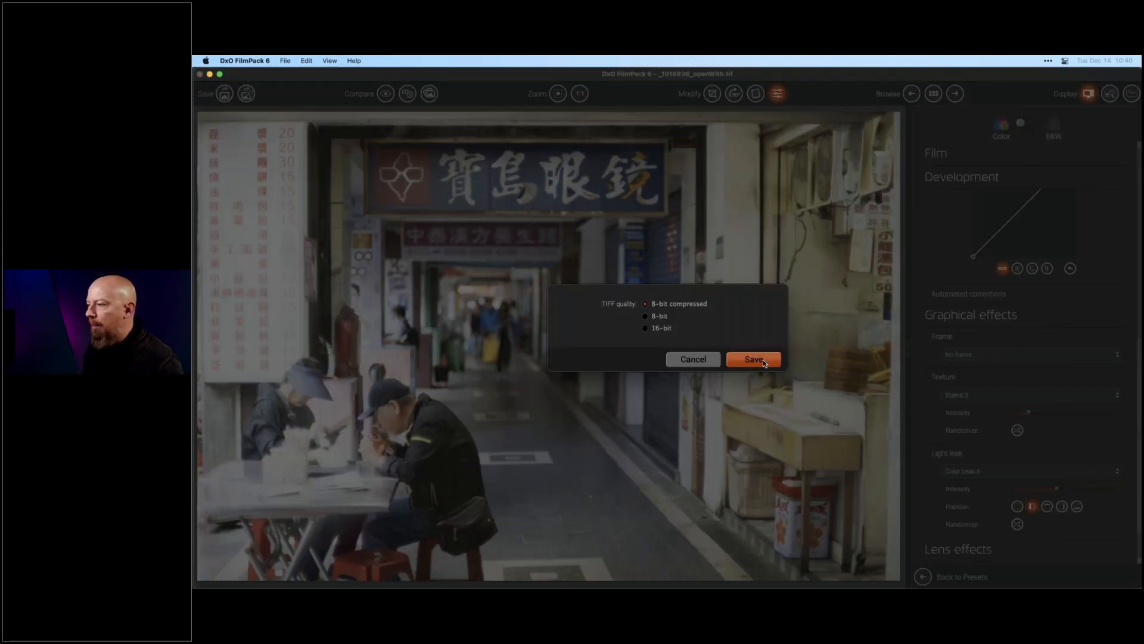
click(753, 360)
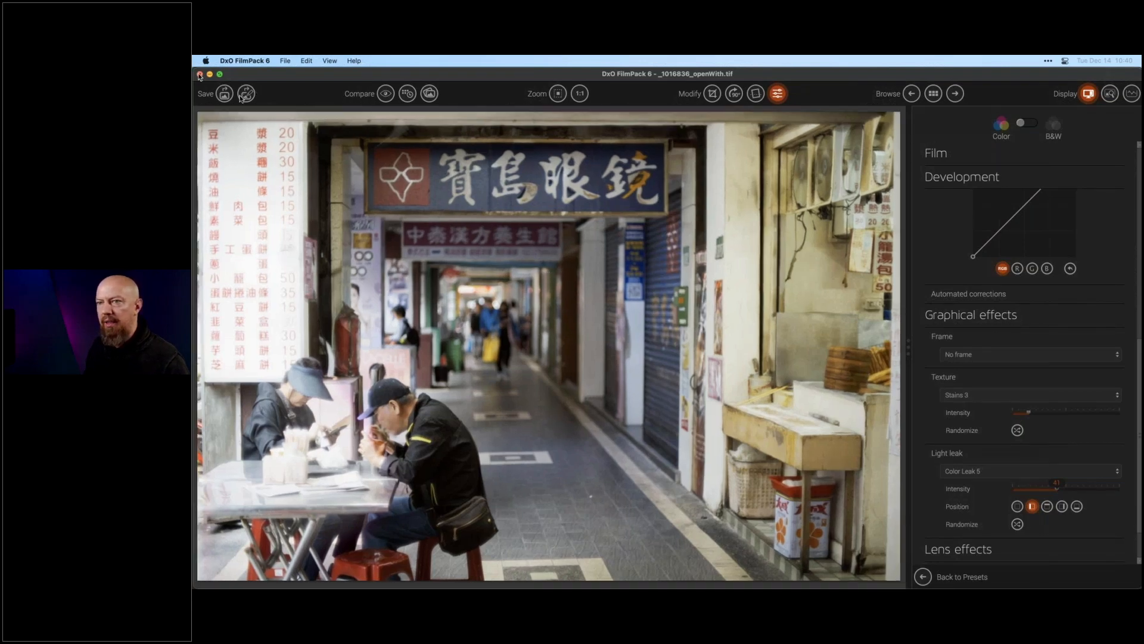
click(199, 74)
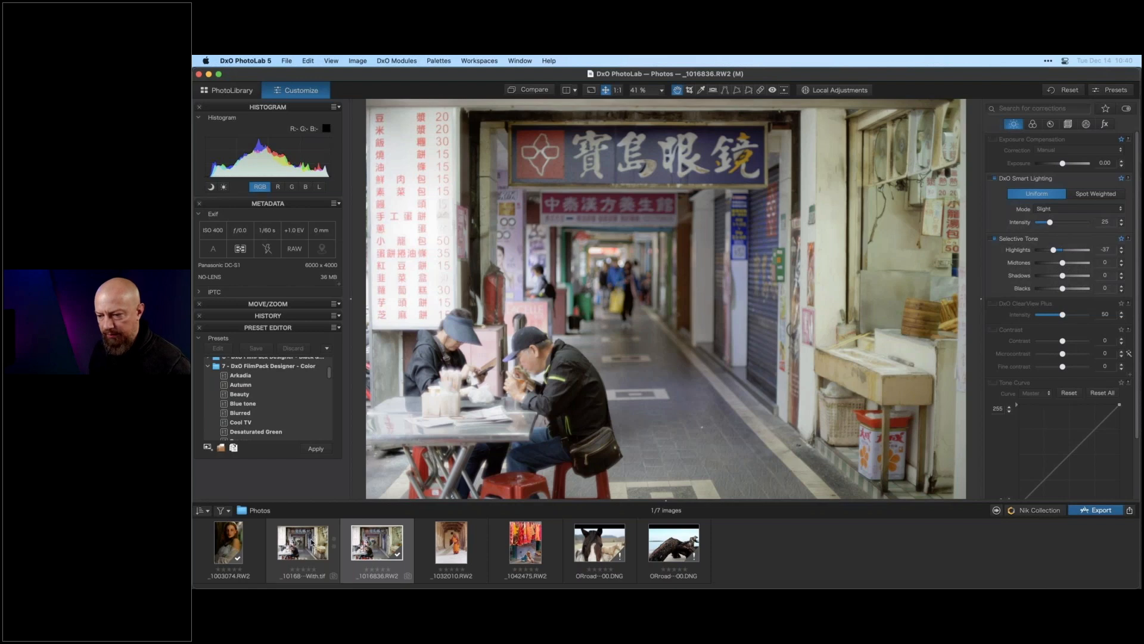
- Compare the saved FilmPack TIFF with the original raw street photo in the filmstrip
click(302, 544)
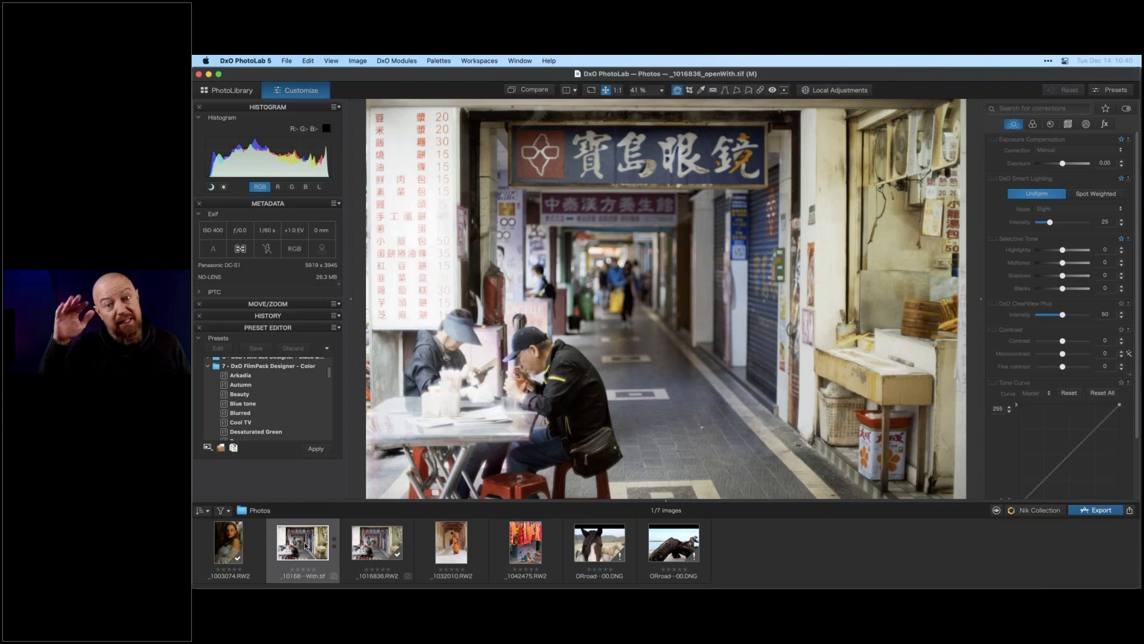
click(386, 547)
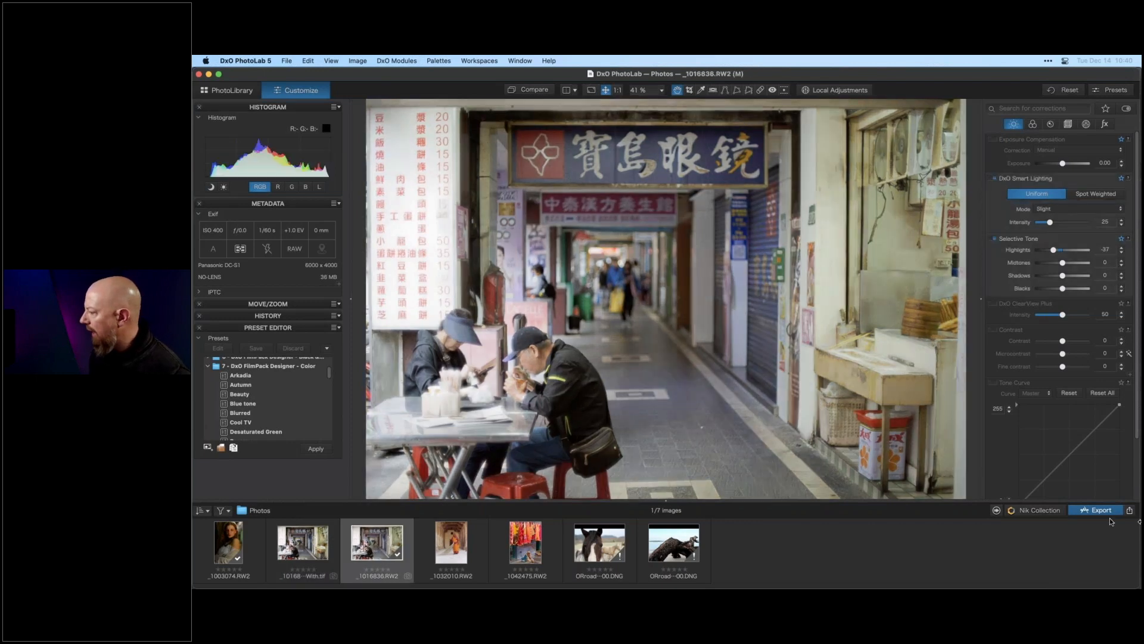
click(997, 510)
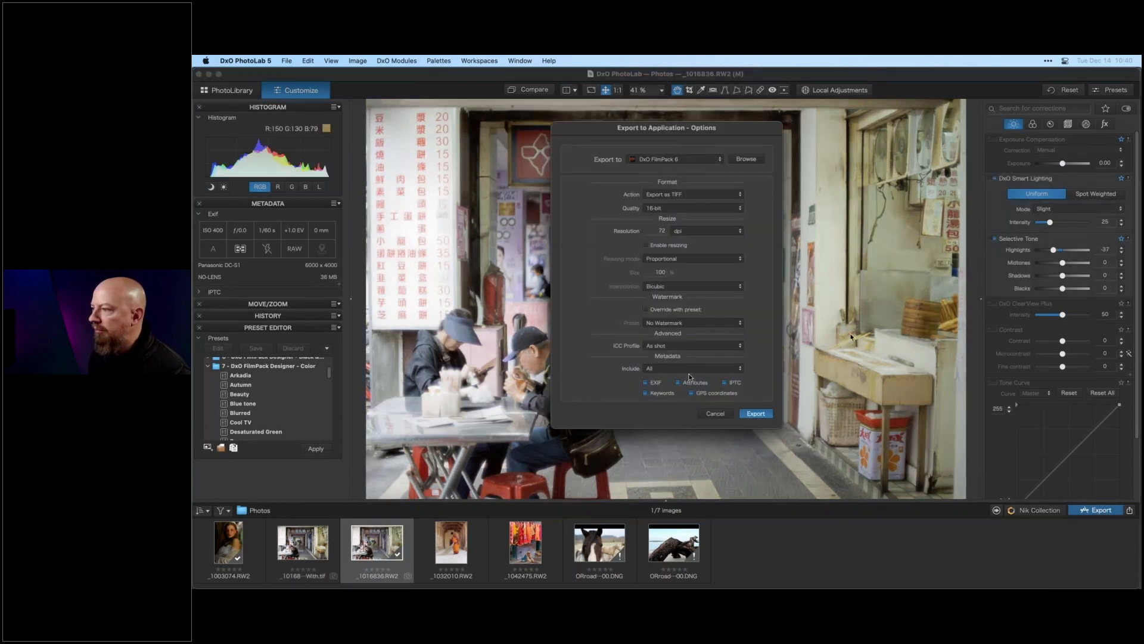
click(641, 231)
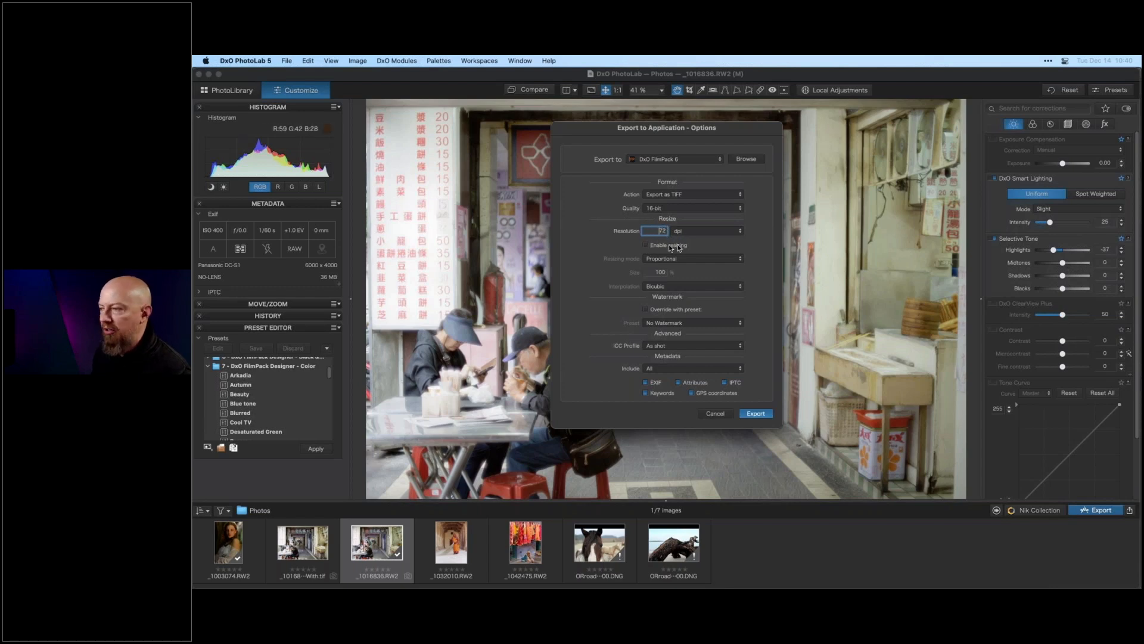
drag(651, 231, 708, 233)
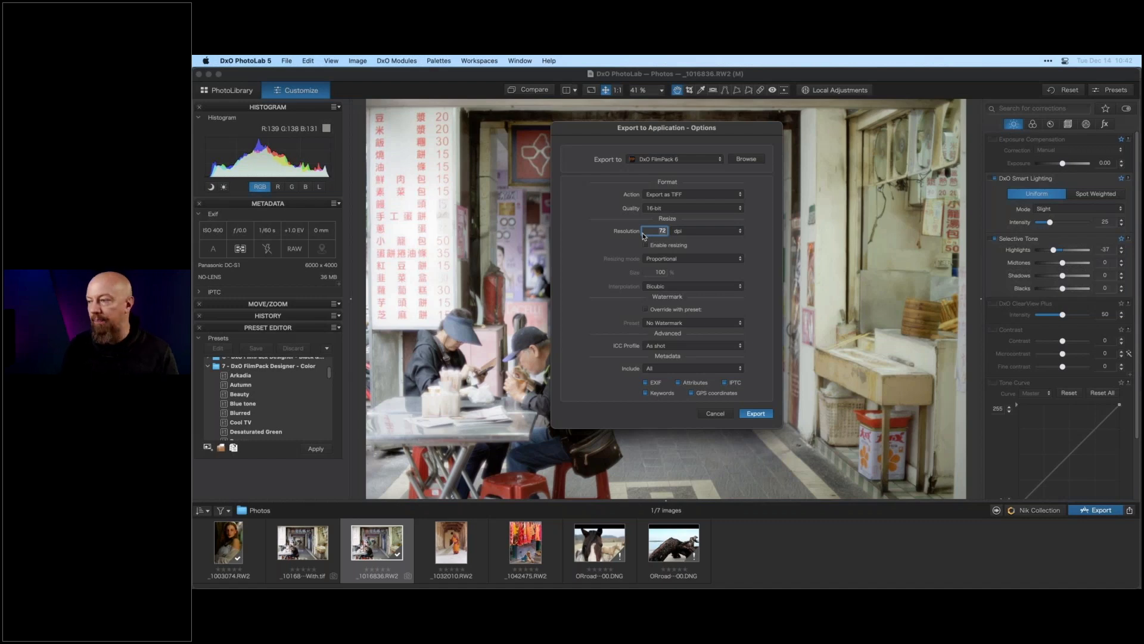
click(667, 246)
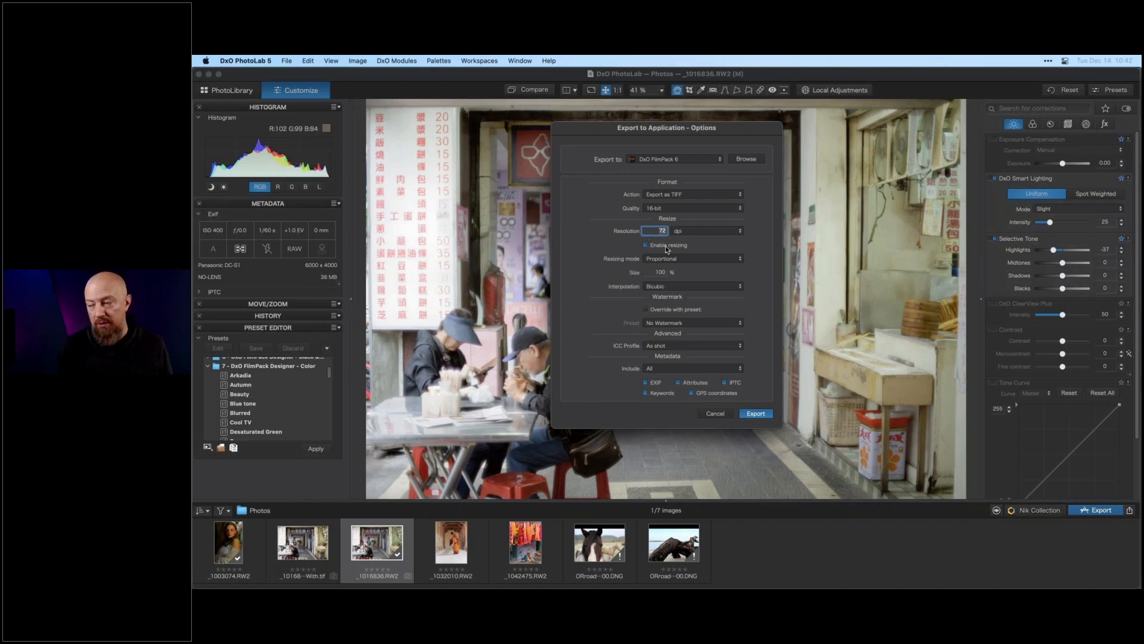
click(662, 273)
text(50)
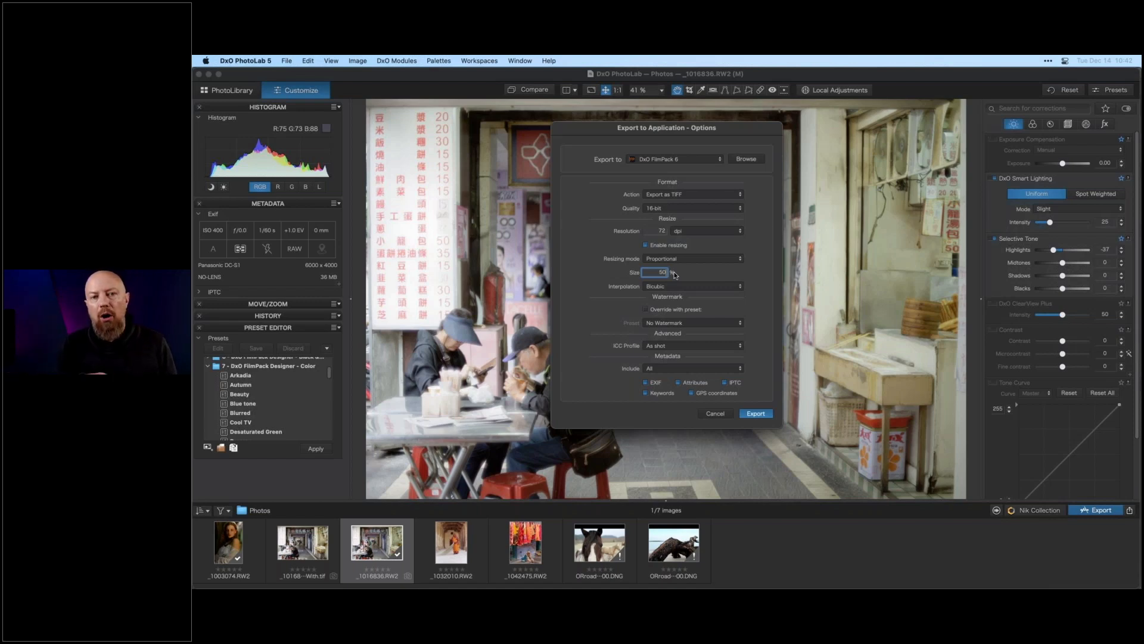
click(659, 247)
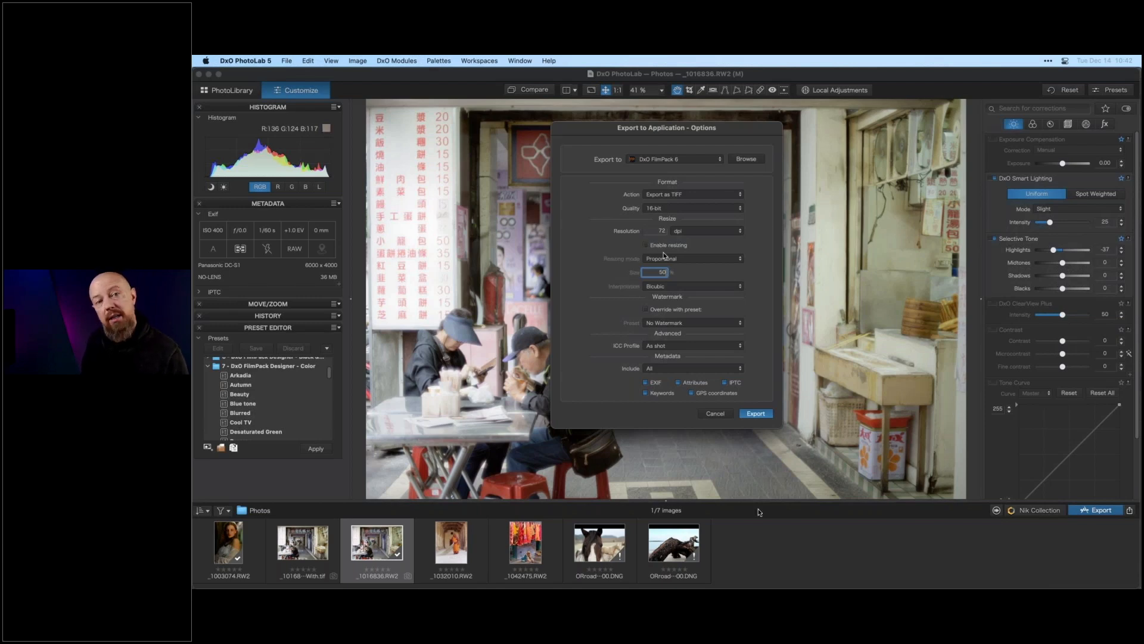
click(721, 413)
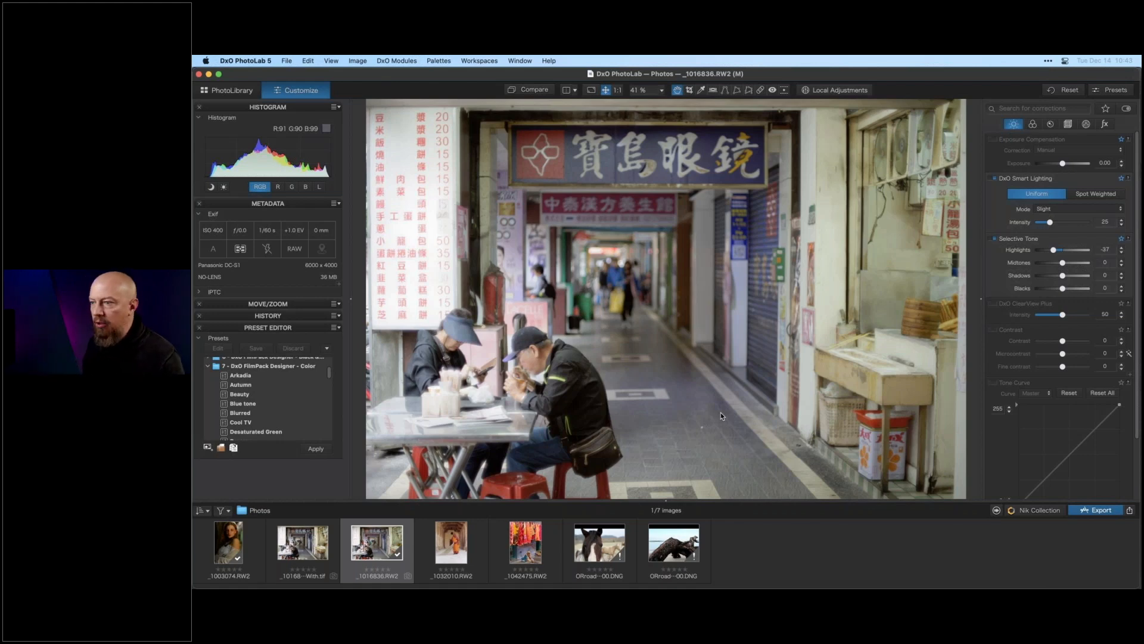
- Switch over to FilmPack's image browser and quit DxO FilmPack 6
key(super+Tab)
key(super+Tab)
key(super+Tab)
key(super+shift+Tab)
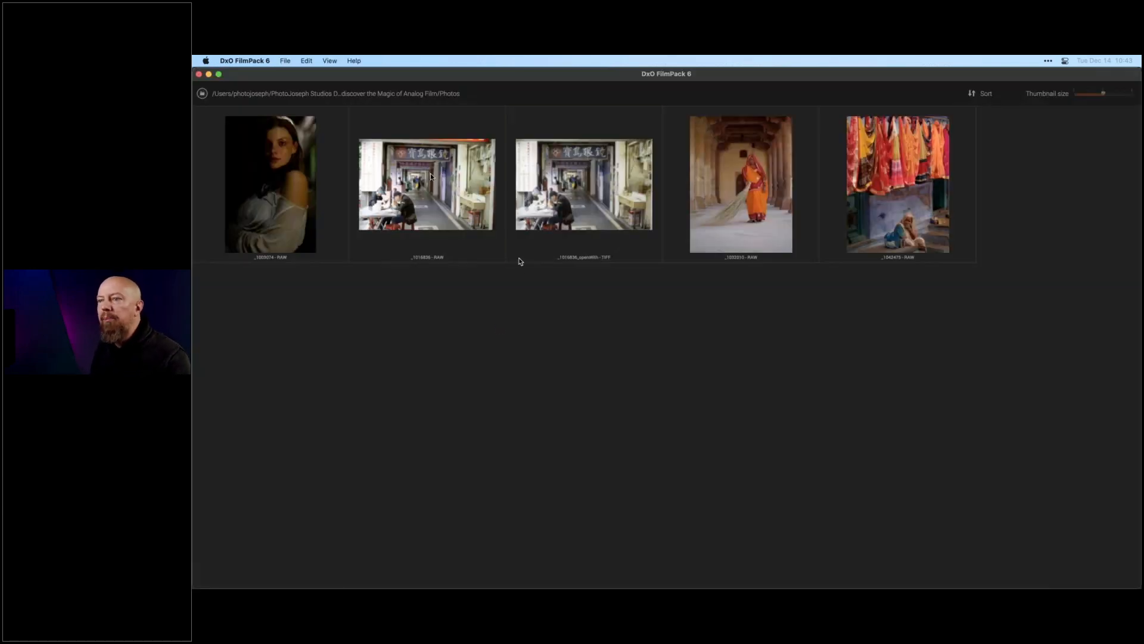
click(434, 180)
click(659, 209)
click(427, 194)
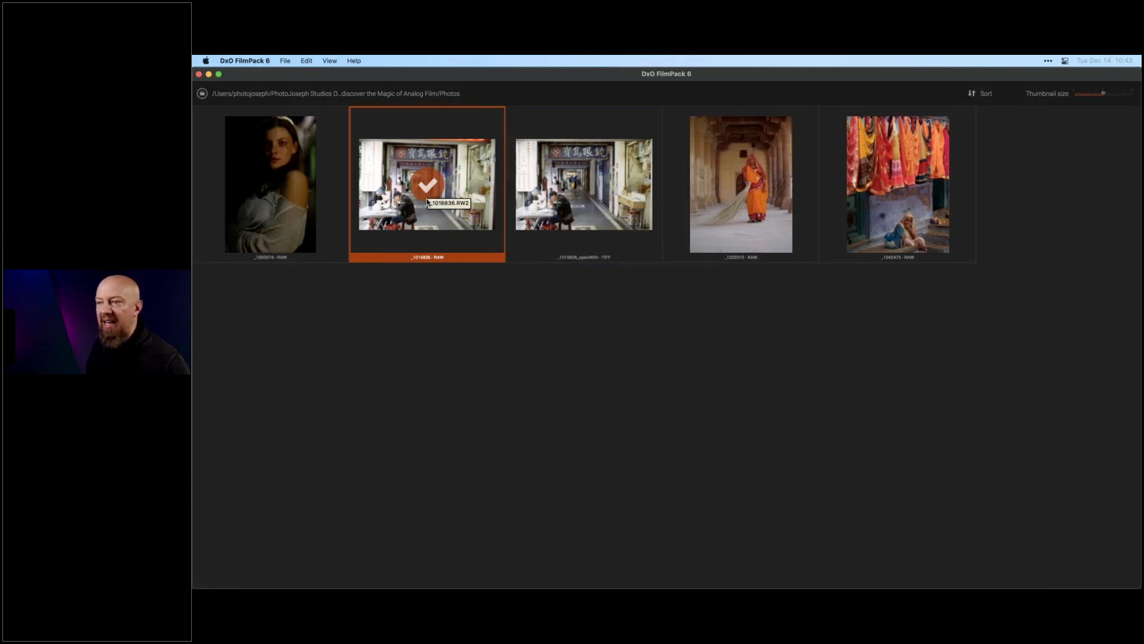
click(382, 96)
click(202, 93)
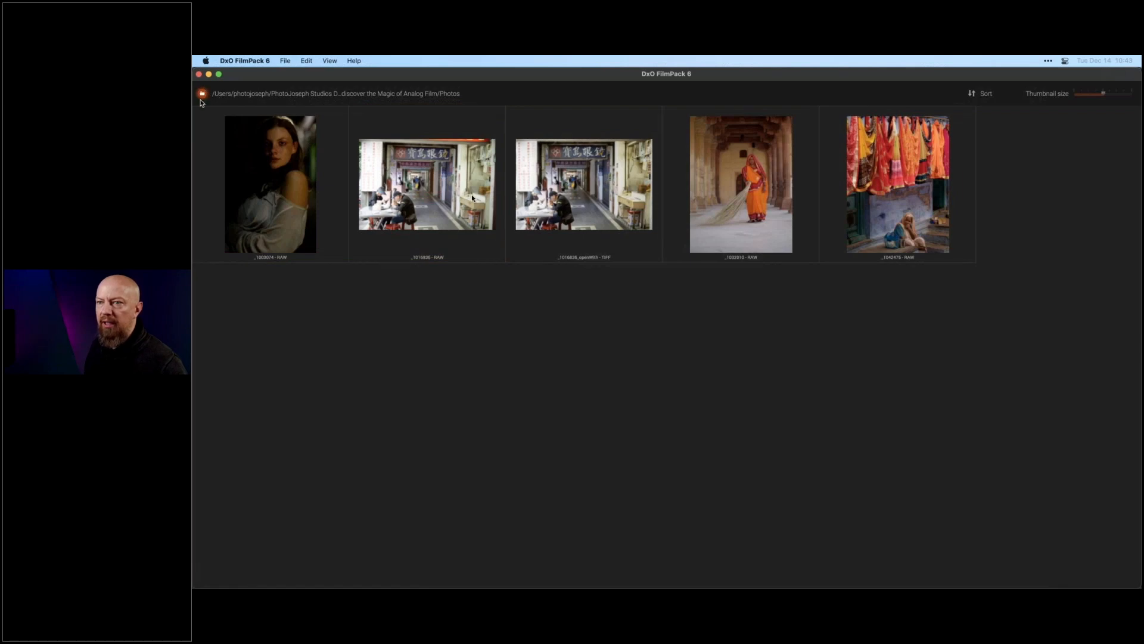
click(849, 464)
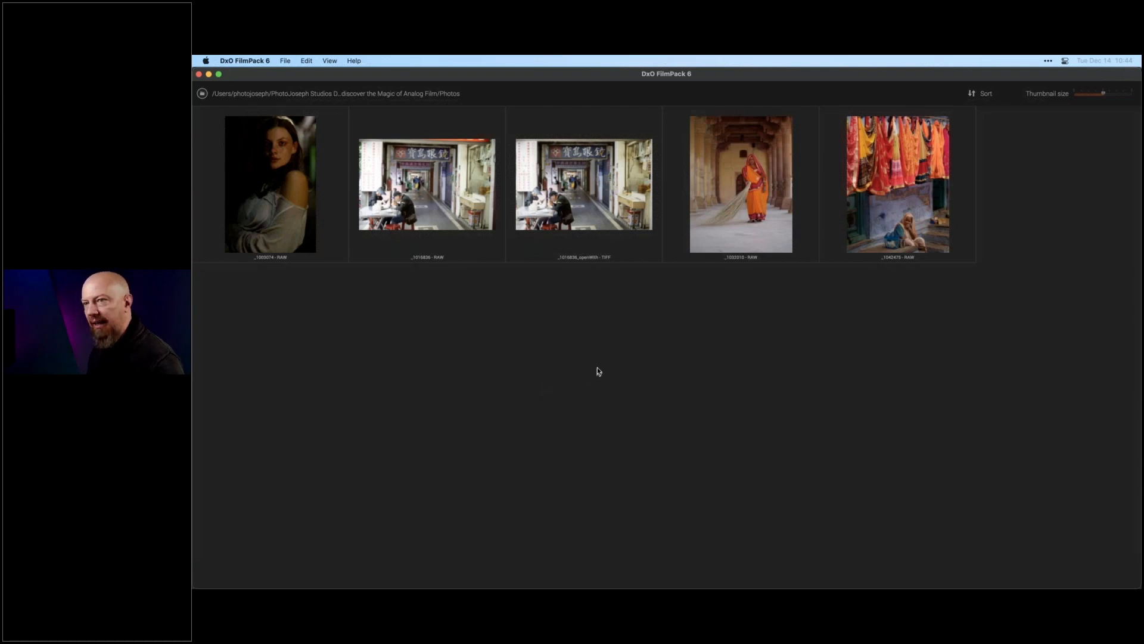
click(245, 61)
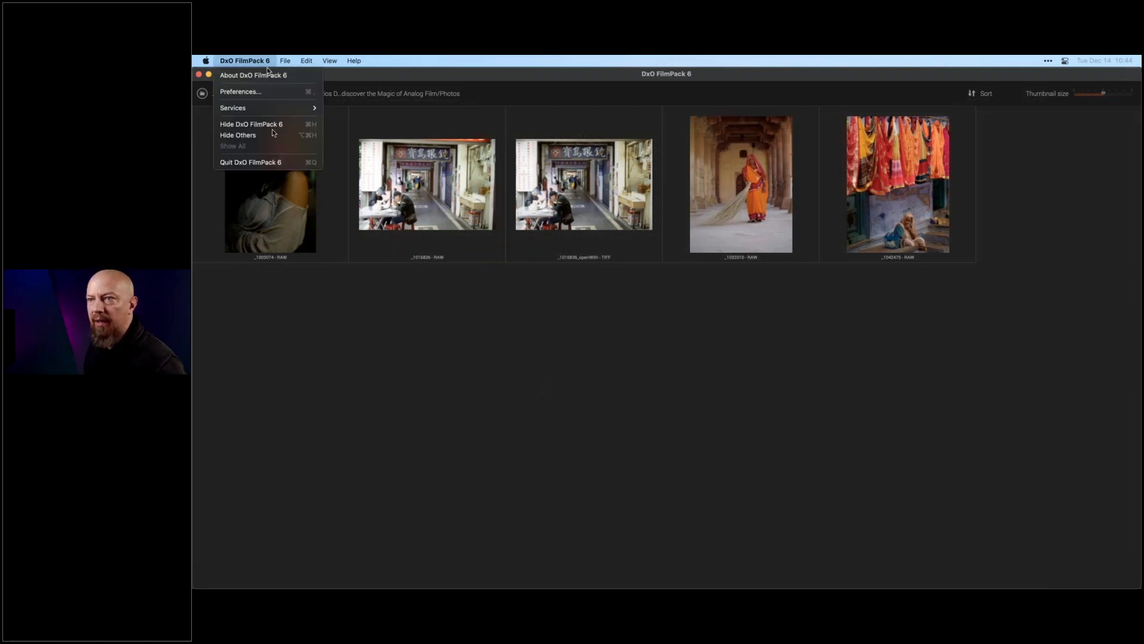
click(276, 163)
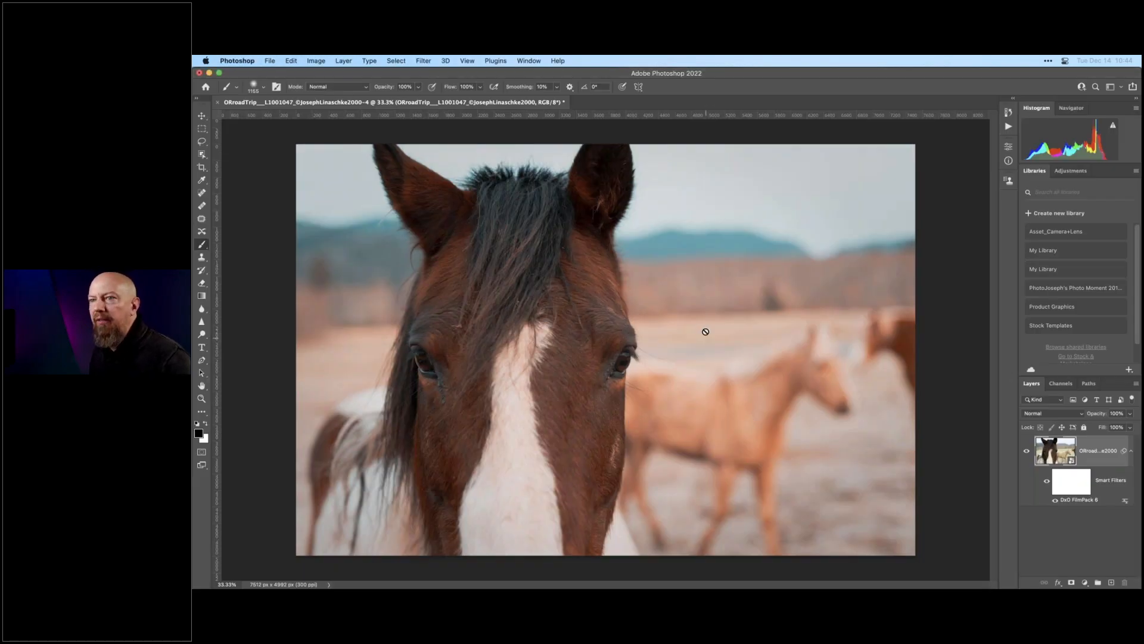
- Switch back to PhotoLab and check the DxO FilmPack entry in its application menu
key(super+Tab)
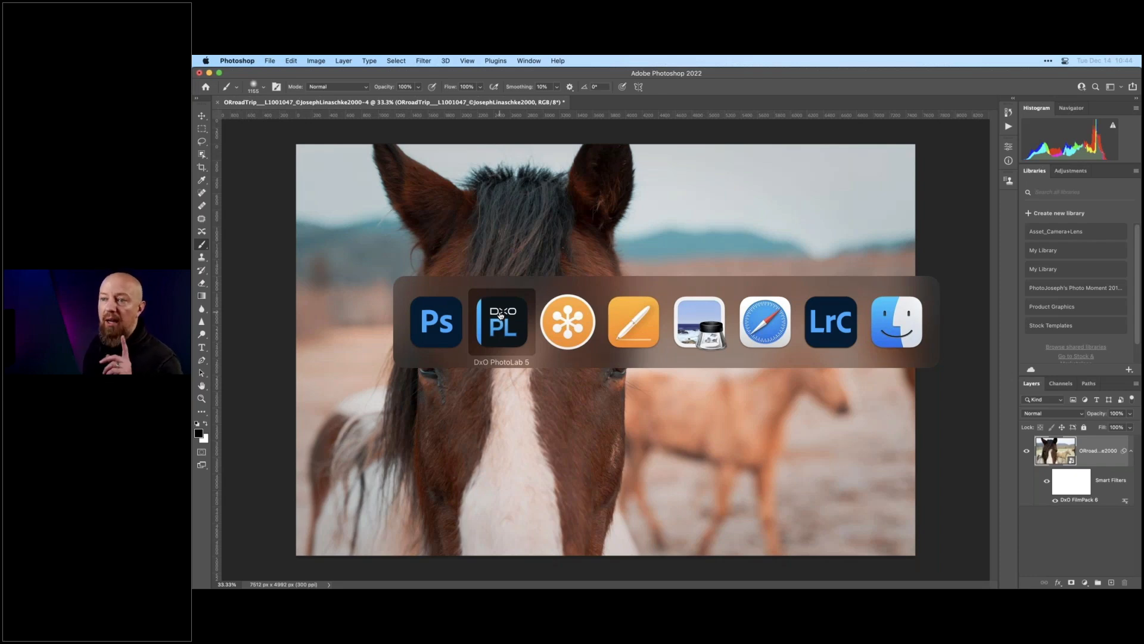
click(500, 316)
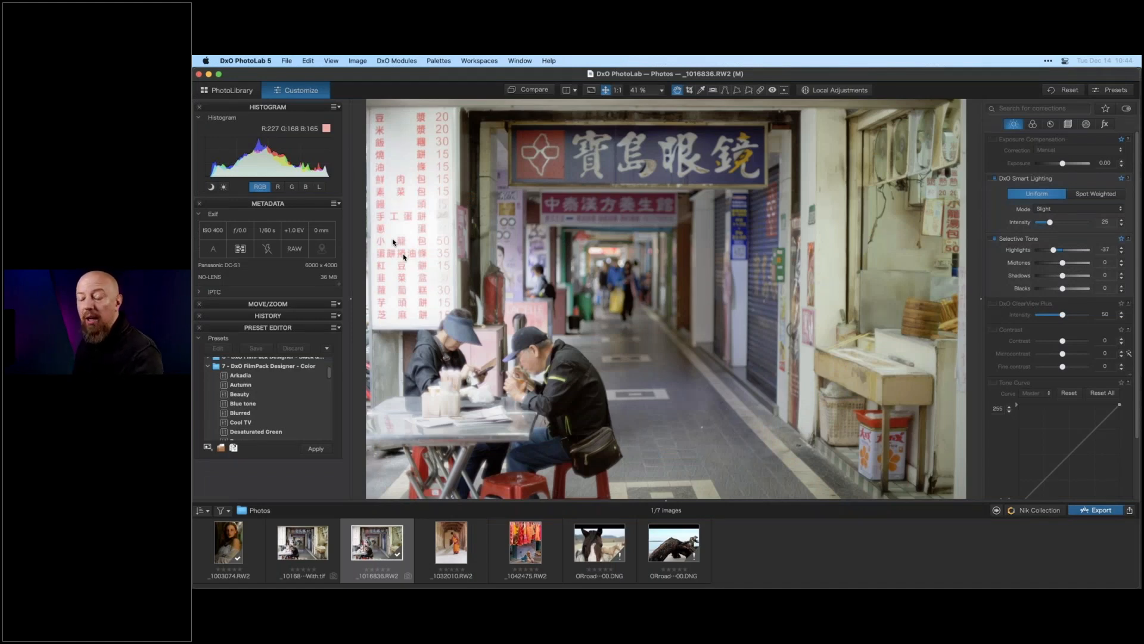
click(246, 60)
mouse_move(282, 104)
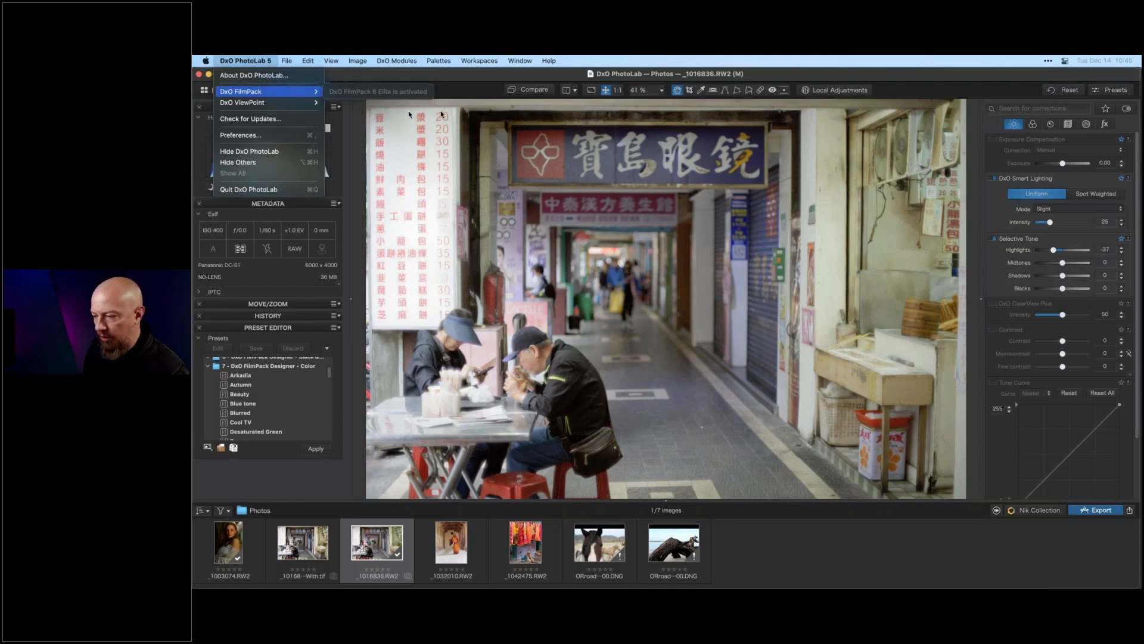
click(538, 189)
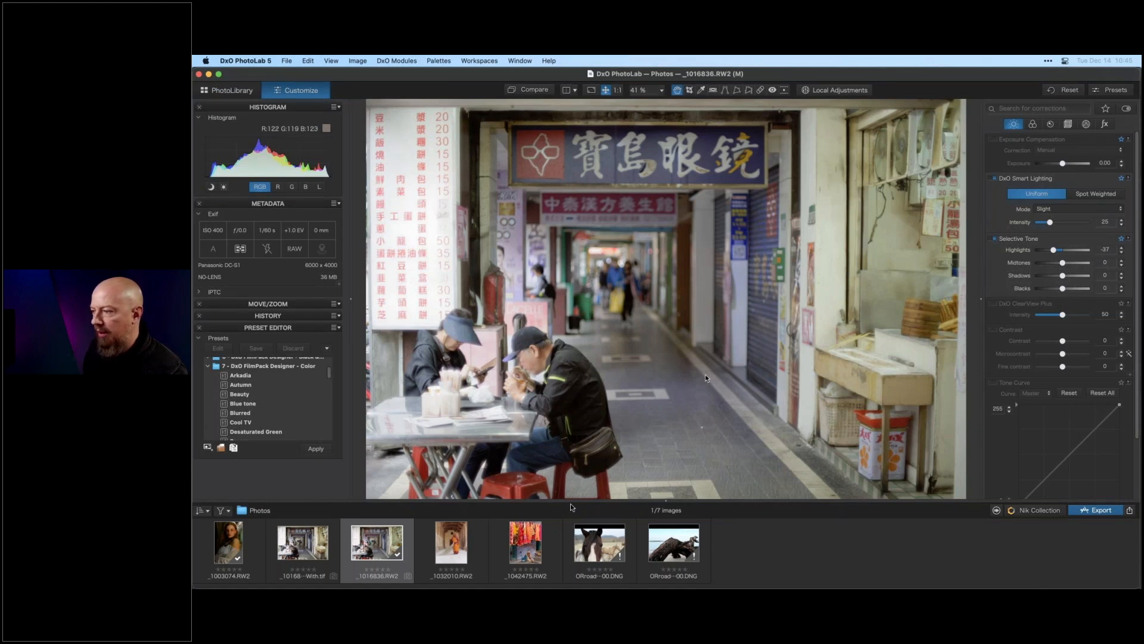
- Select the sari street photo and apply the Arkadia preset from the DxO FilmPack Designer - Color preset folder
click(531, 538)
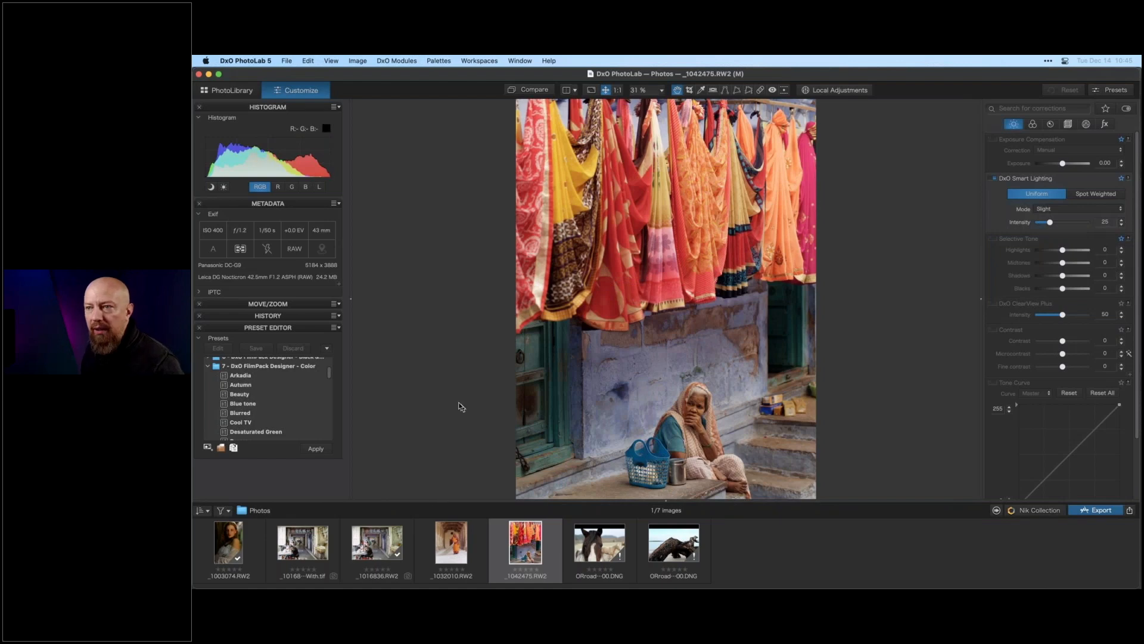
scroll(272, 396, up, 5)
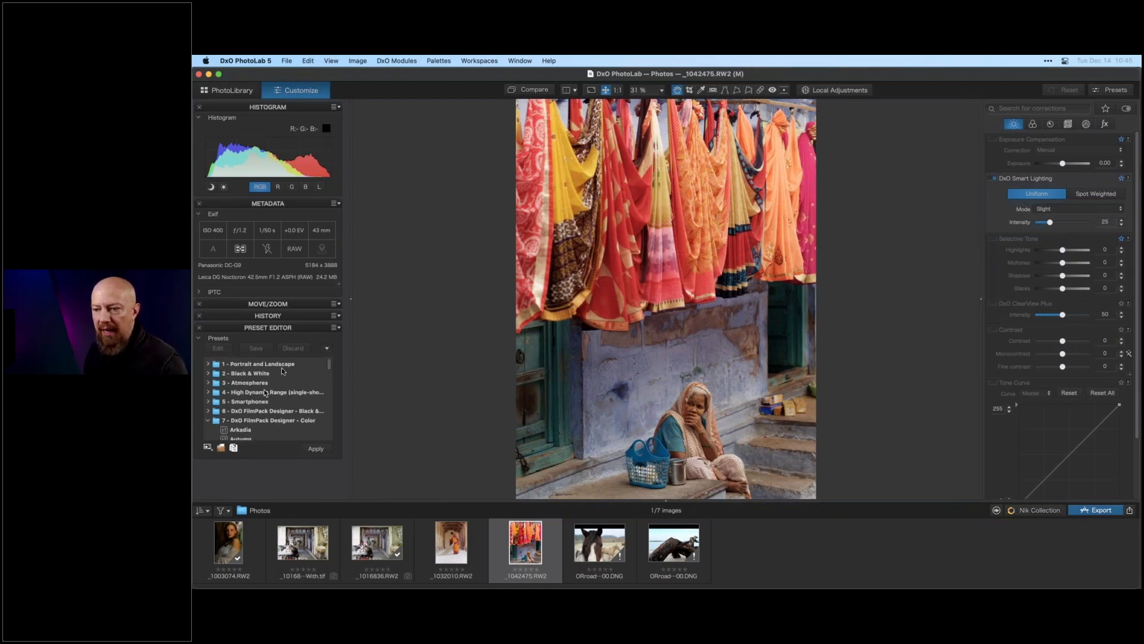
scroll(279, 374, down, 2)
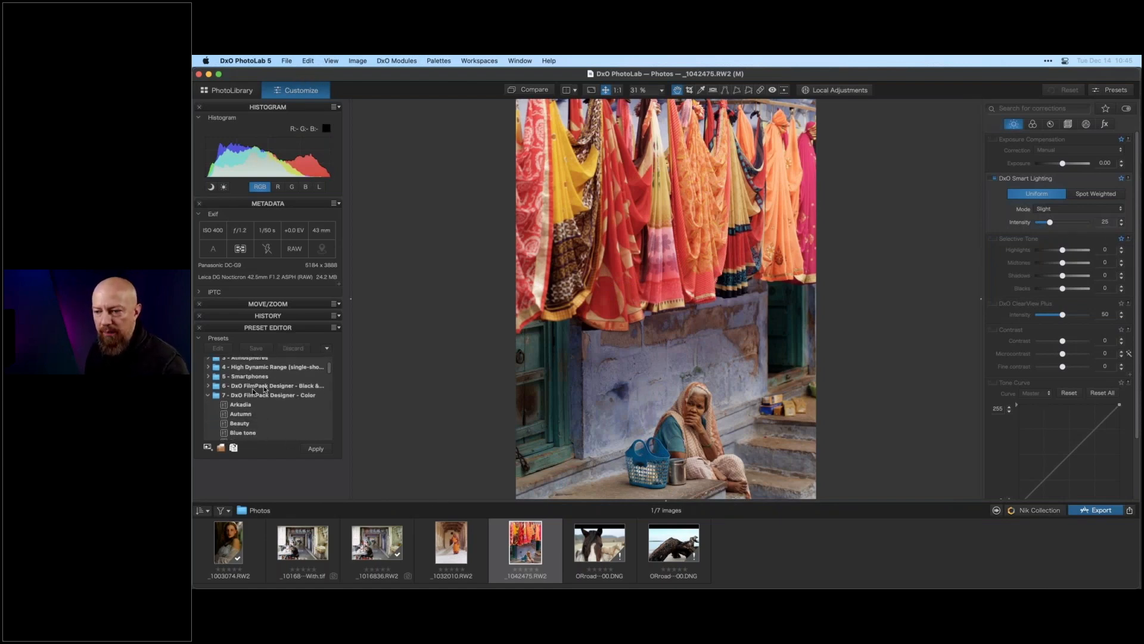
click(207, 396)
scroll(252, 405, down, 1)
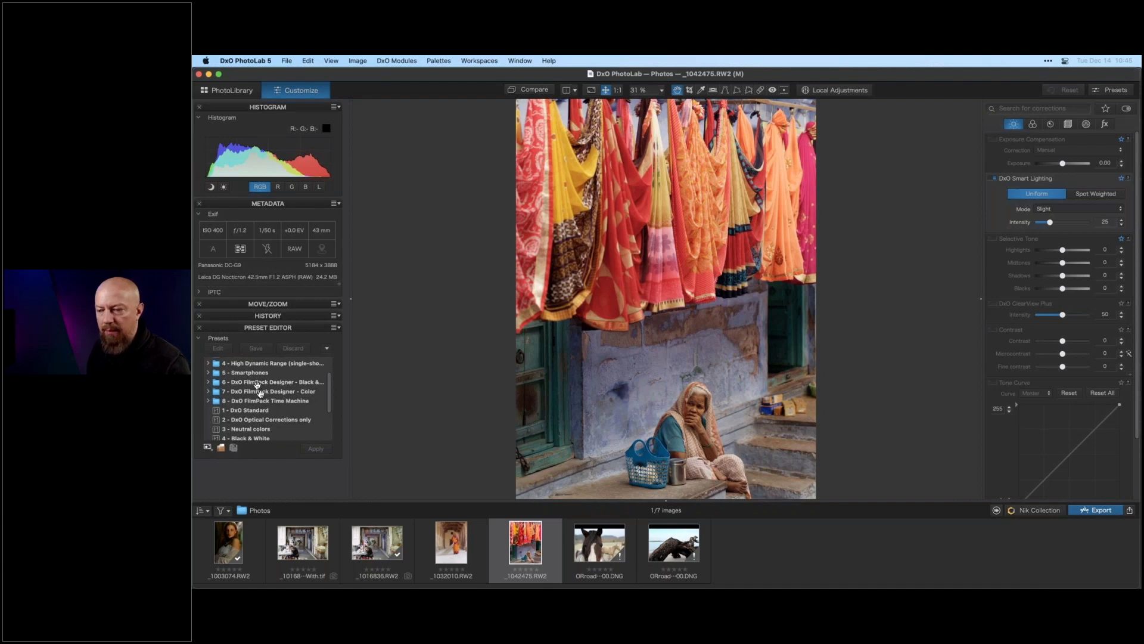
click(209, 392)
click(230, 402)
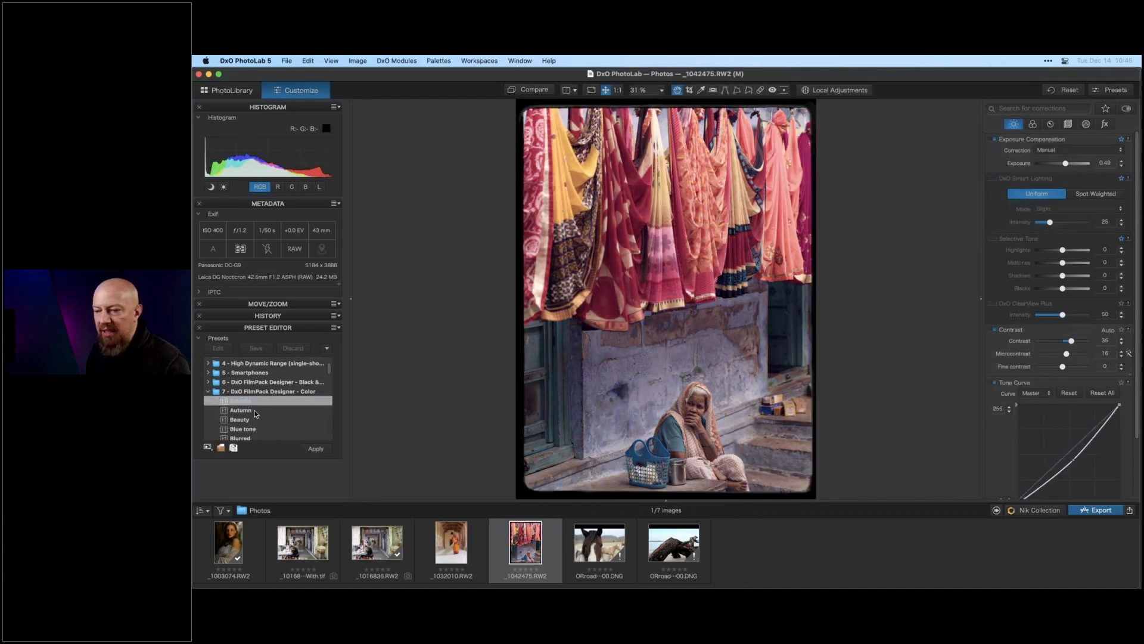
- Preview the Autumn and Beauty presets on the photo, returning to Autumn
click(257, 411)
key(Down)
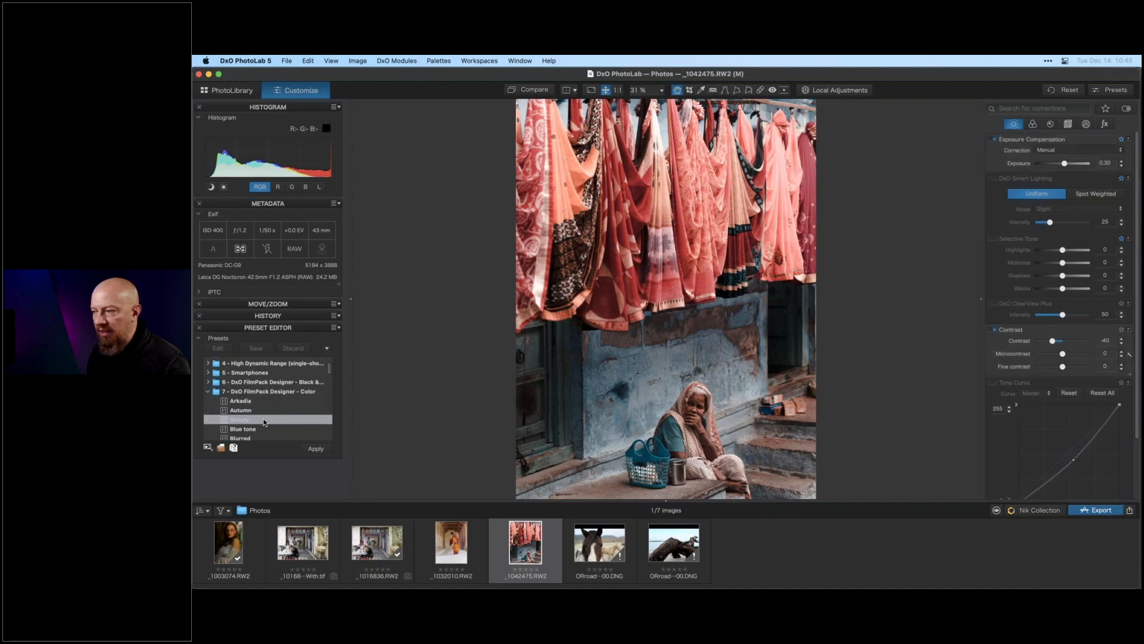
key(Up)
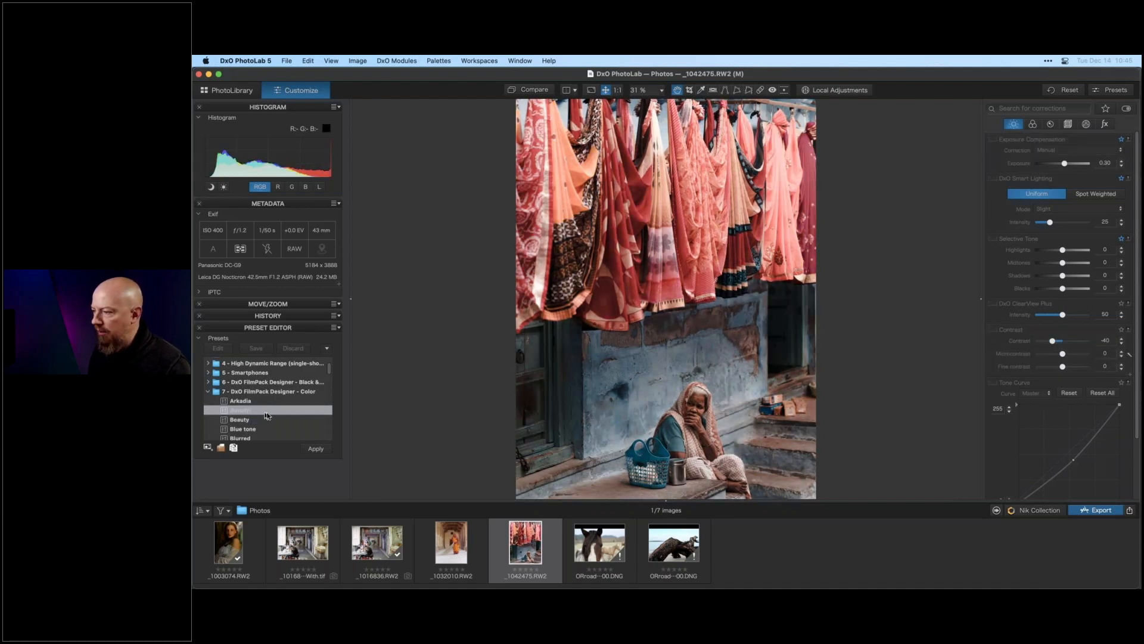
scroll(270, 410, down, 1)
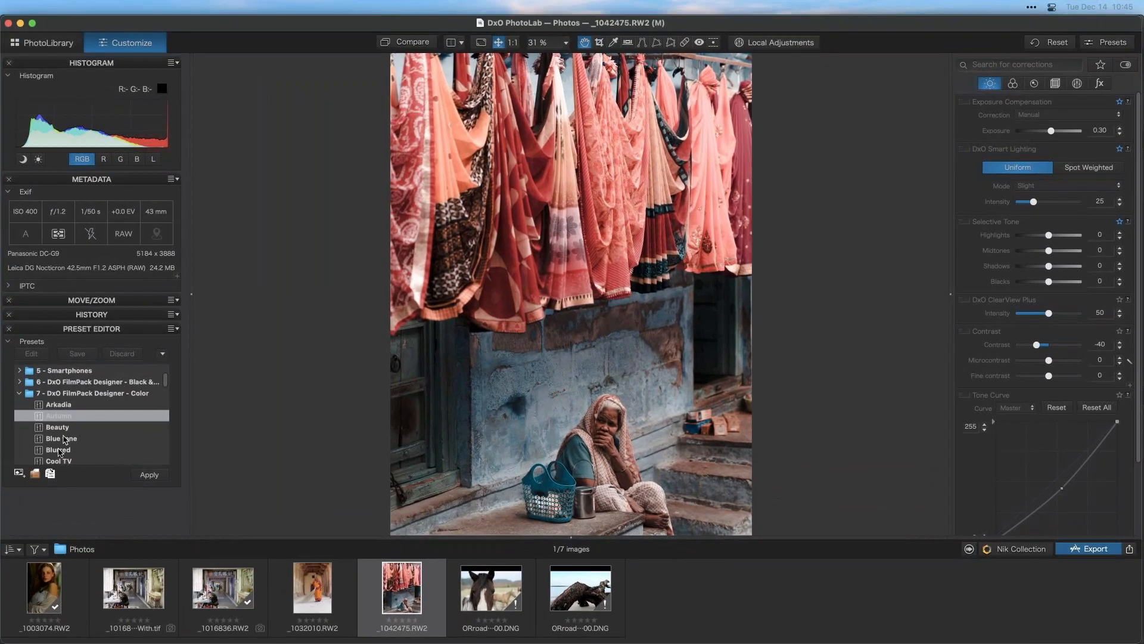
click(230, 422)
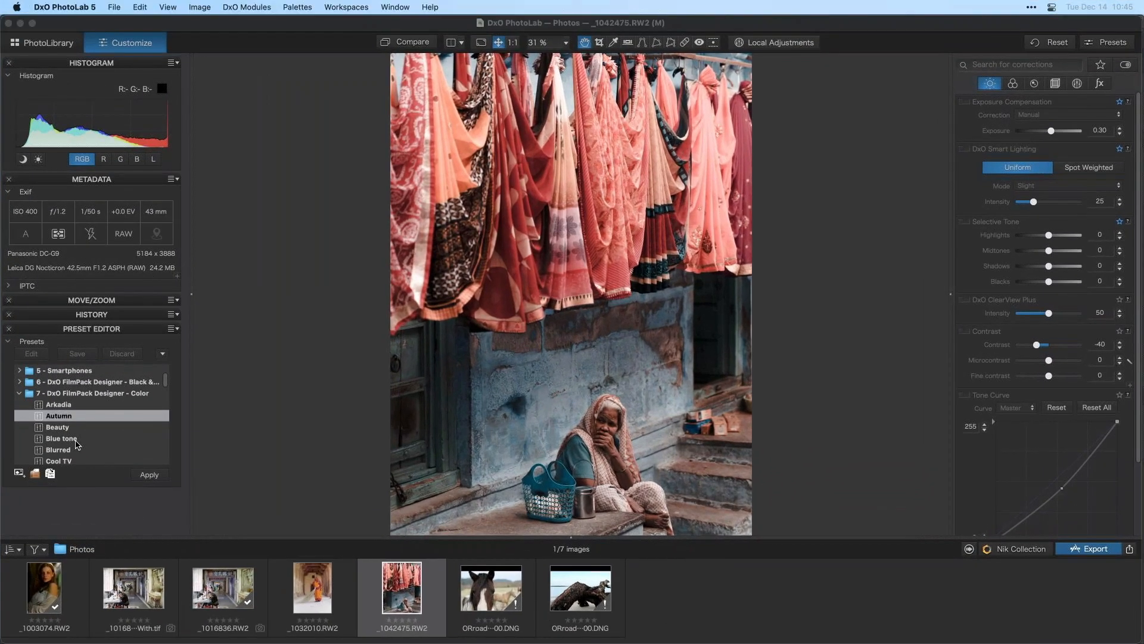
- Try the Blue tone, Blurred and Cool TV presets, then apply the Desaturated Green preset
scroll(76, 441, down, 2)
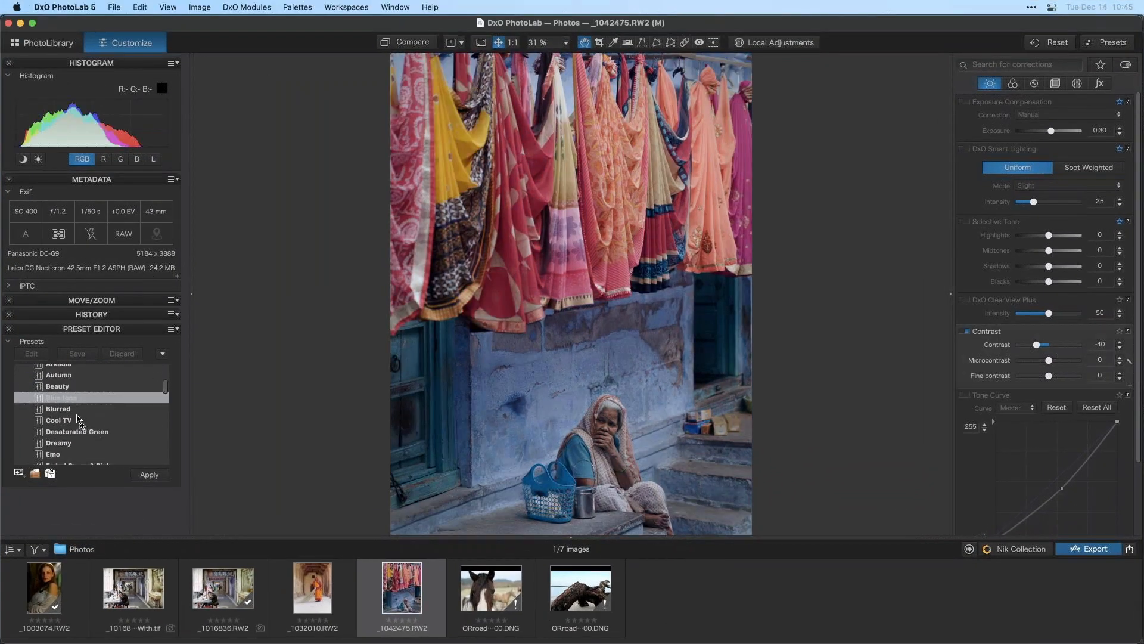
click(76, 409)
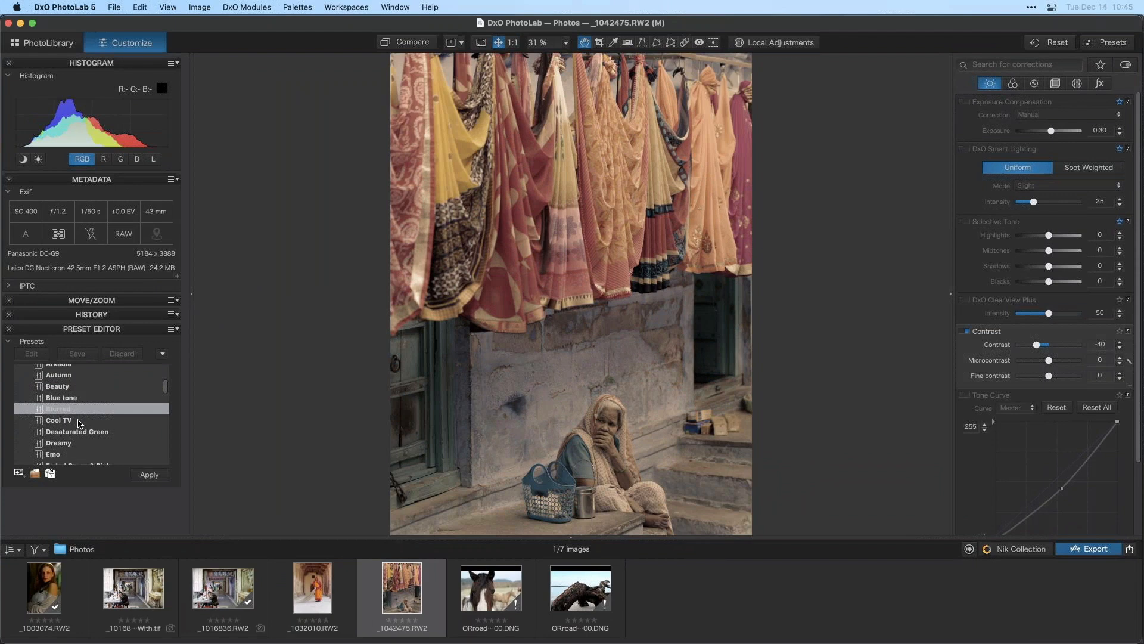
click(81, 421)
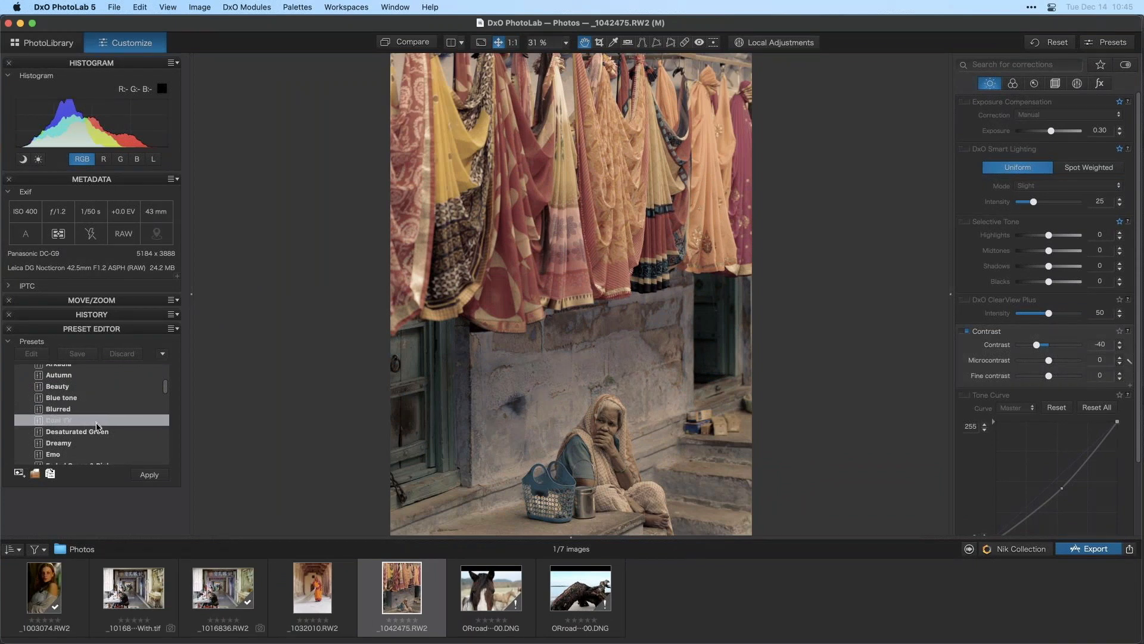
click(88, 430)
scroll(83, 431, down, 2)
scroll(84, 432, down, 1)
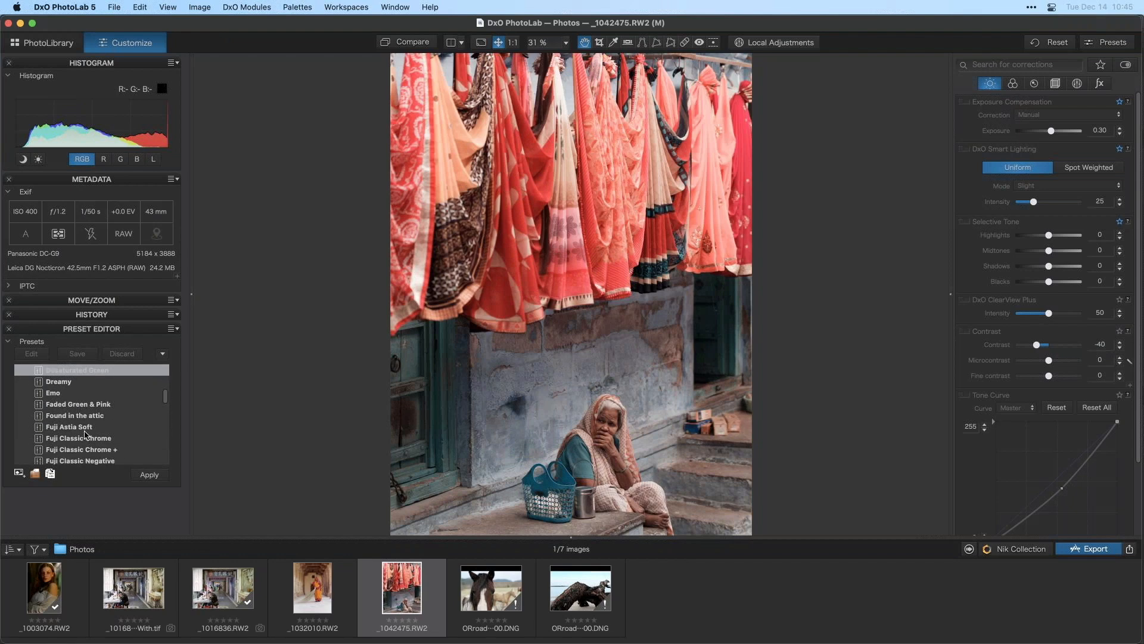
- Review the corrections the preset set across the palette tabs, including the effects tab
click(991, 89)
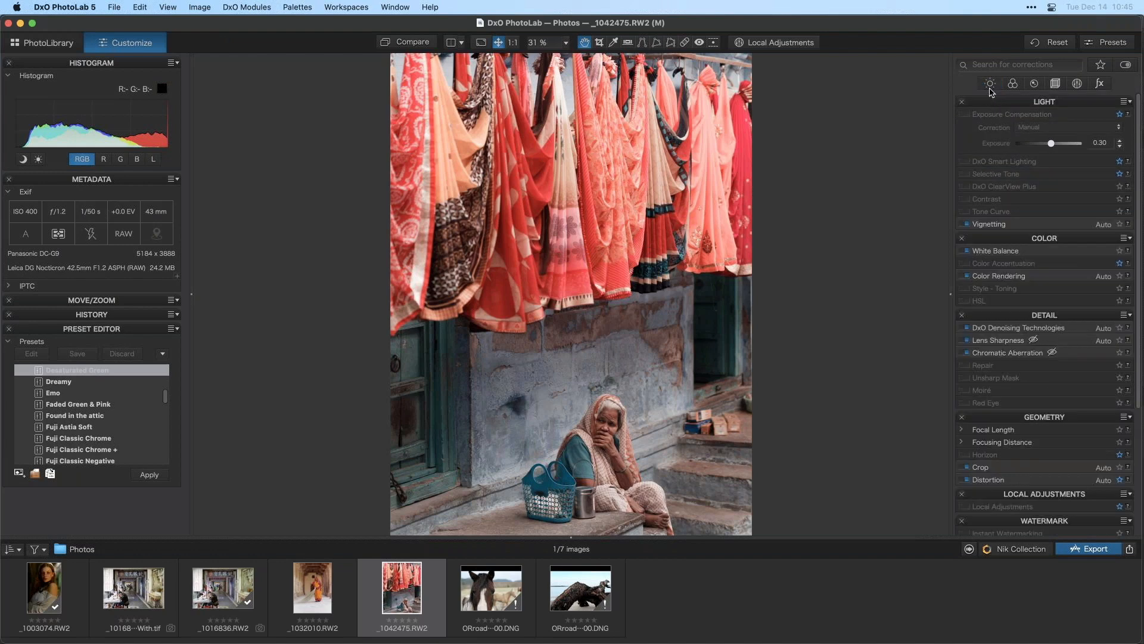
mouse_move(1139, 132)
mouse_down()
mouse_move(1139, 240)
mouse_move(1139, 141)
mouse_up()
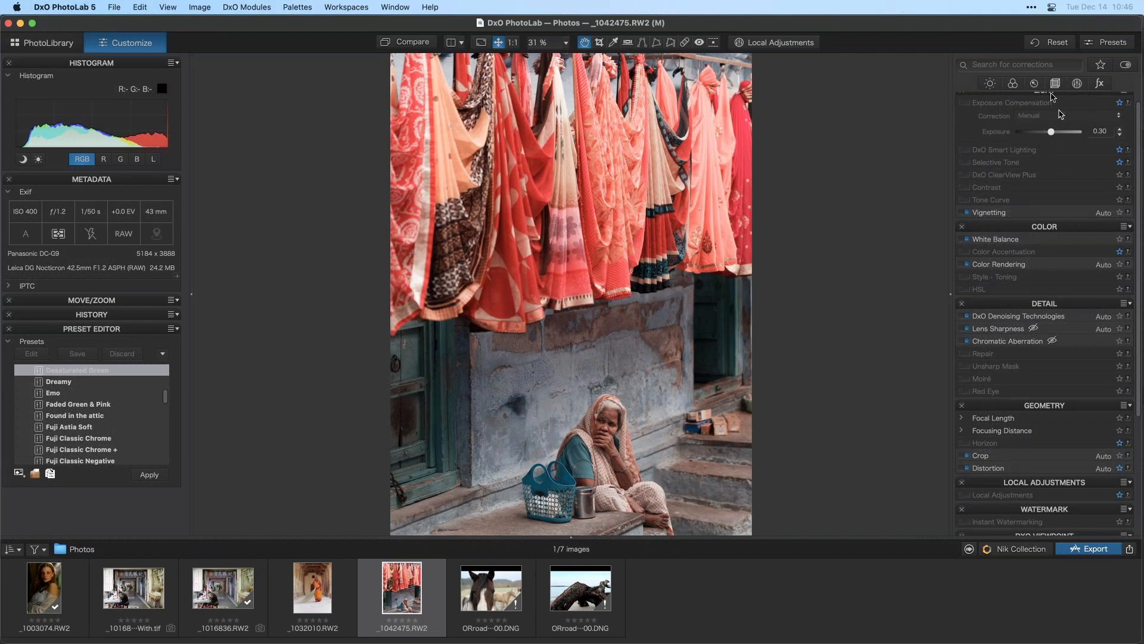
click(1079, 86)
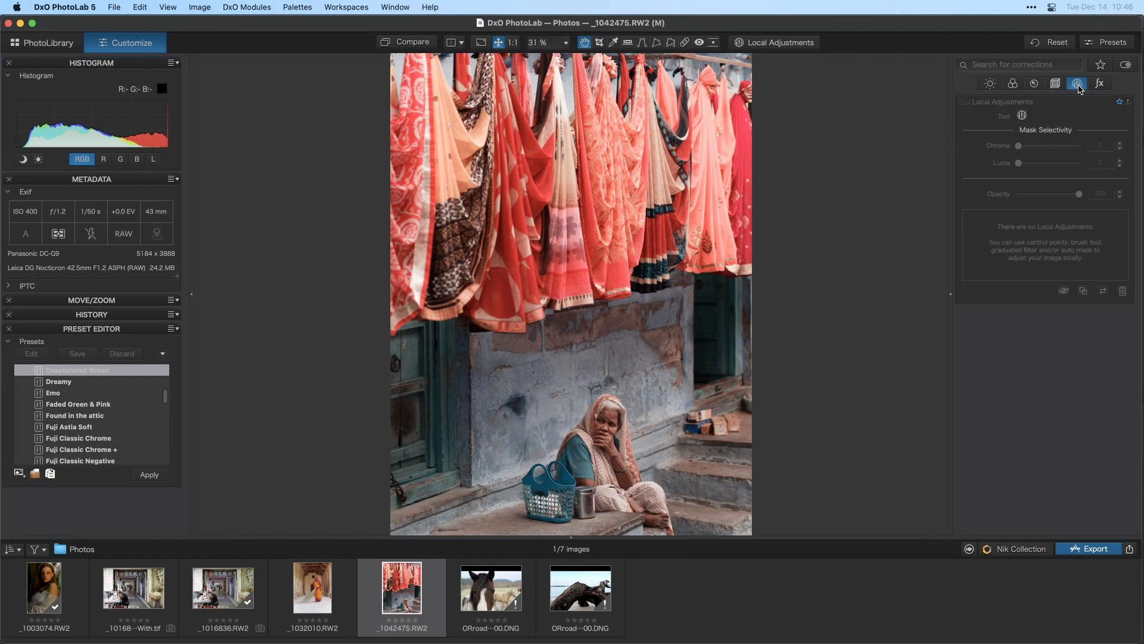
click(1100, 83)
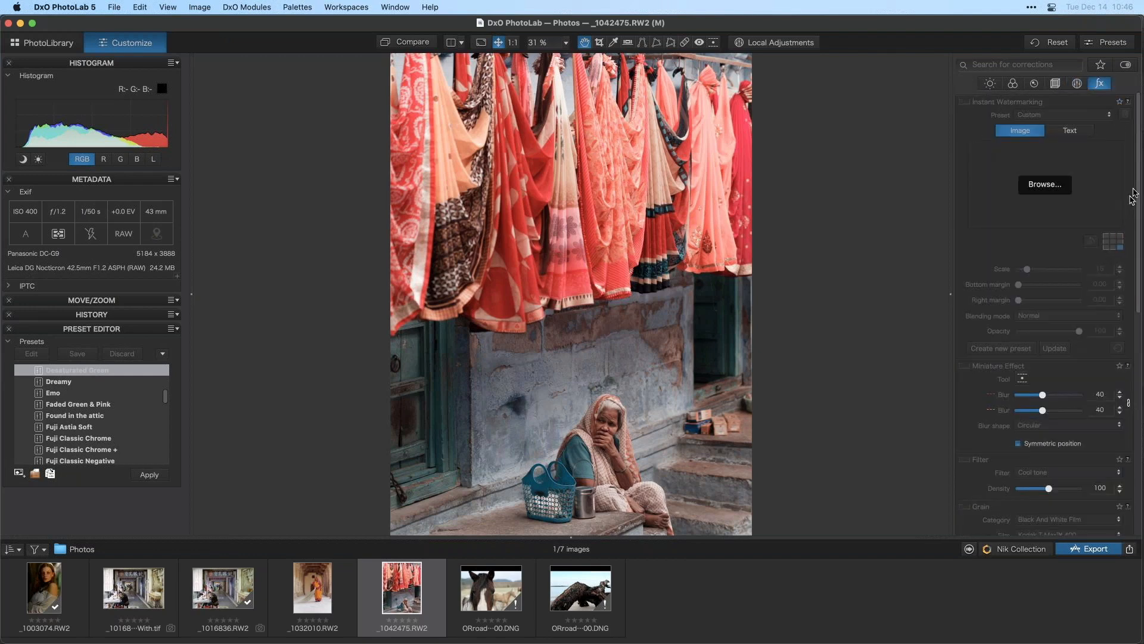
drag(1140, 180, 1139, 346)
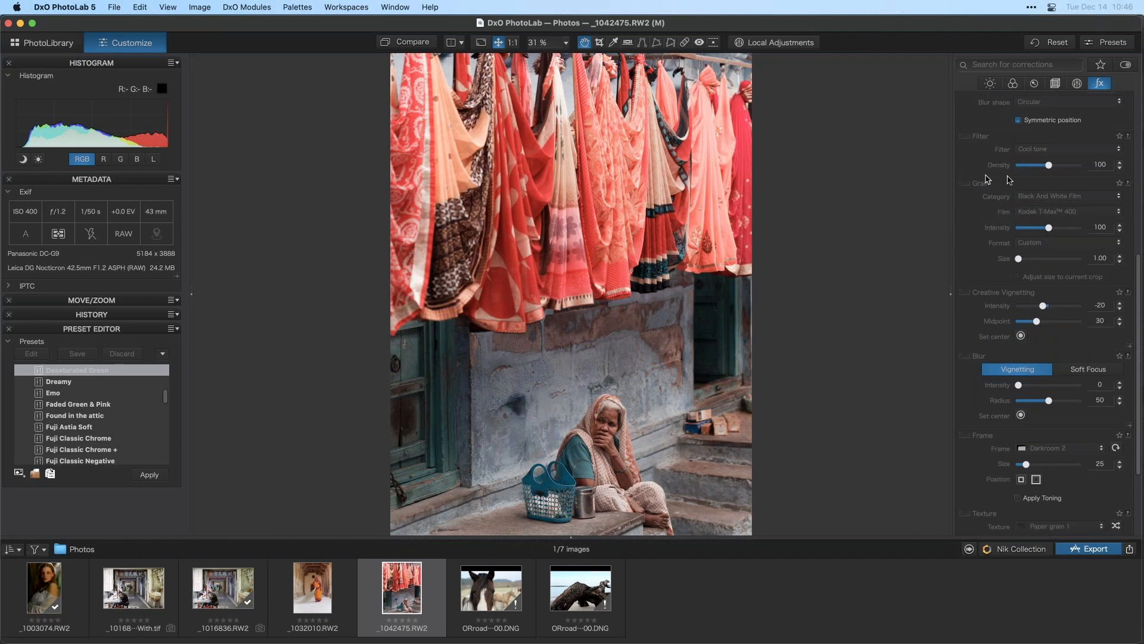
scroll(1009, 186, up, 5)
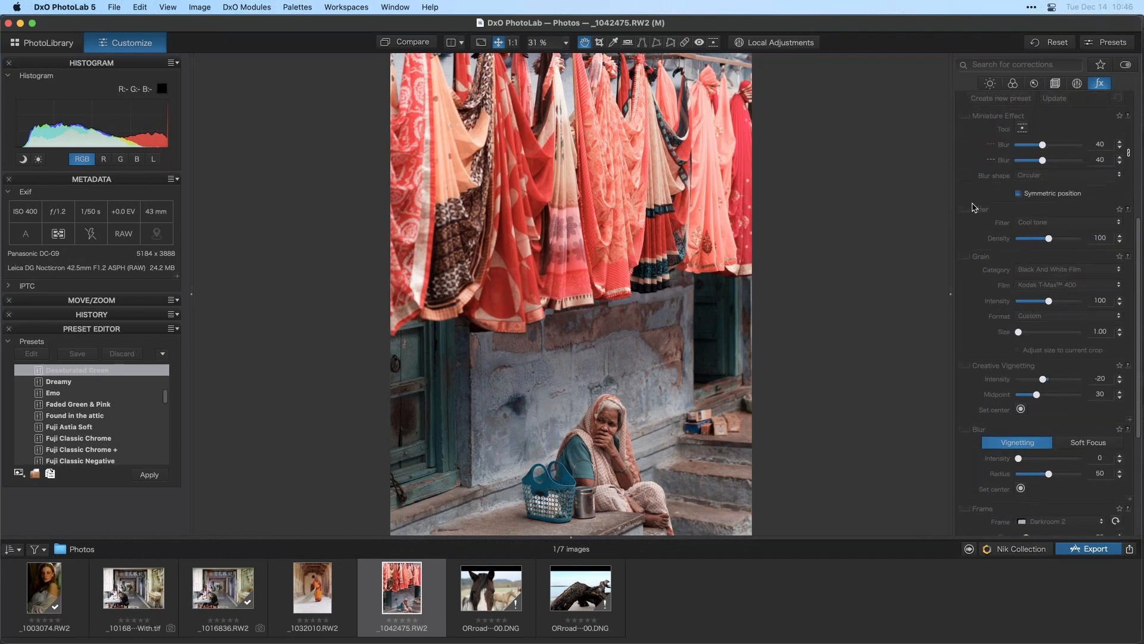
scroll(975, 247, up, 1)
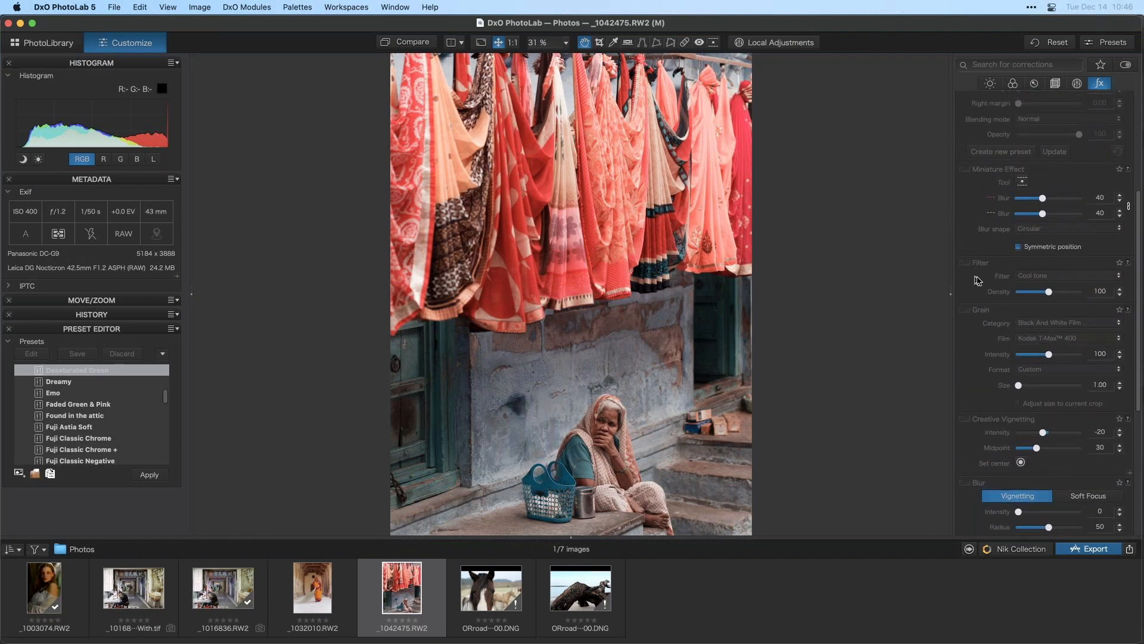
scroll(959, 310, down, 4)
scroll(958, 325, down, 7)
scroll(986, 360, down, 1)
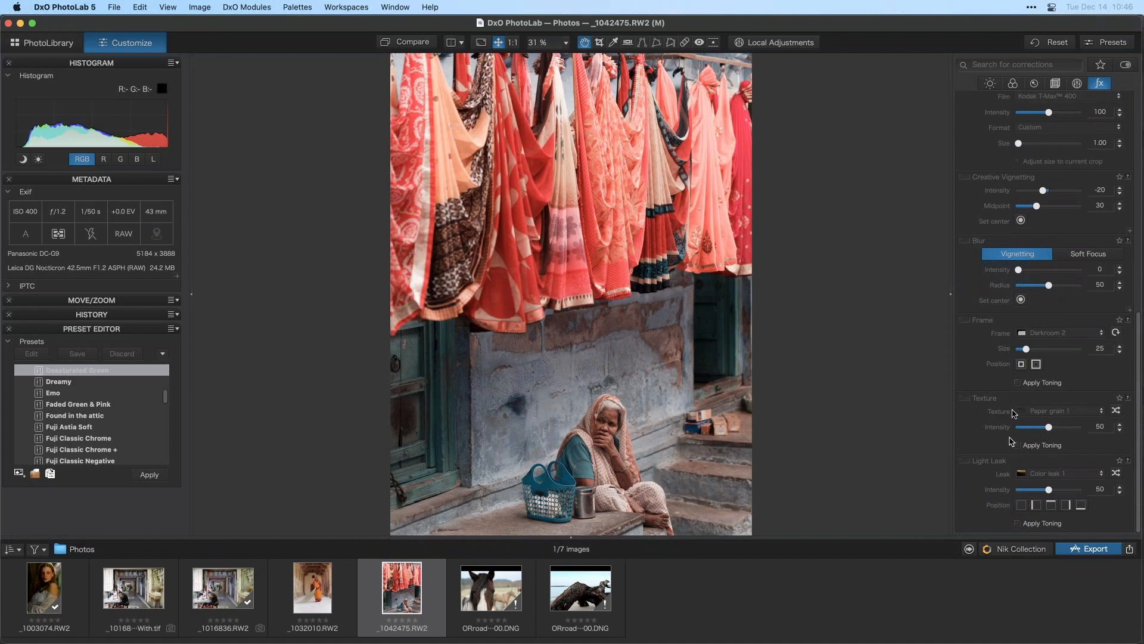
scroll(1011, 412, up, 3)
click(990, 82)
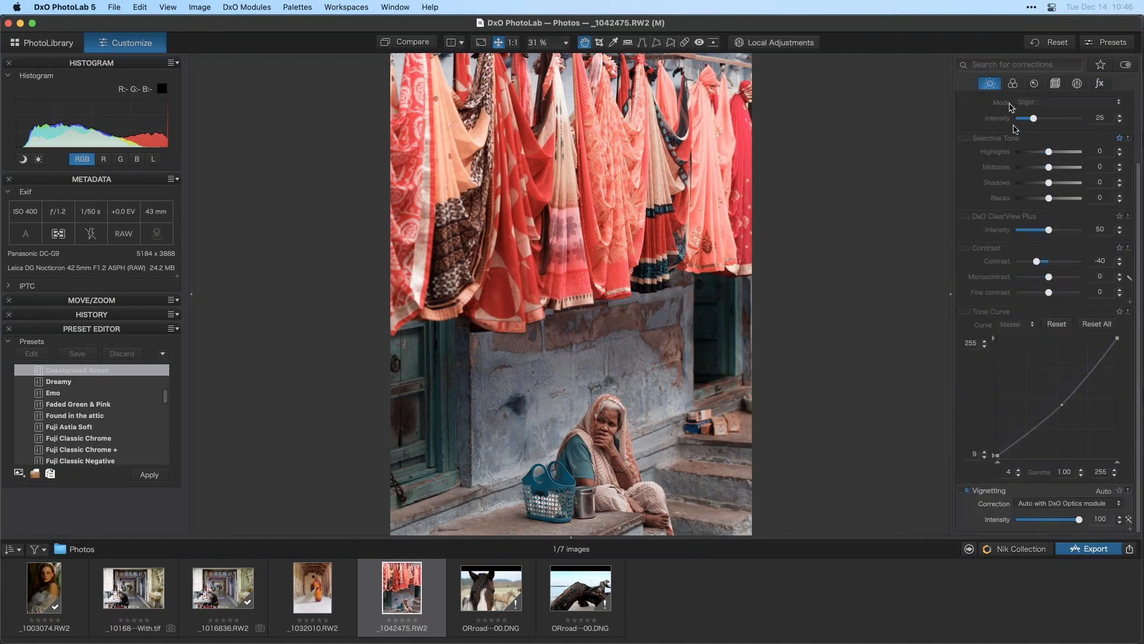
- Switch the Color Rendering category to Color Positive Film and lower its intensity to 89
click(1013, 84)
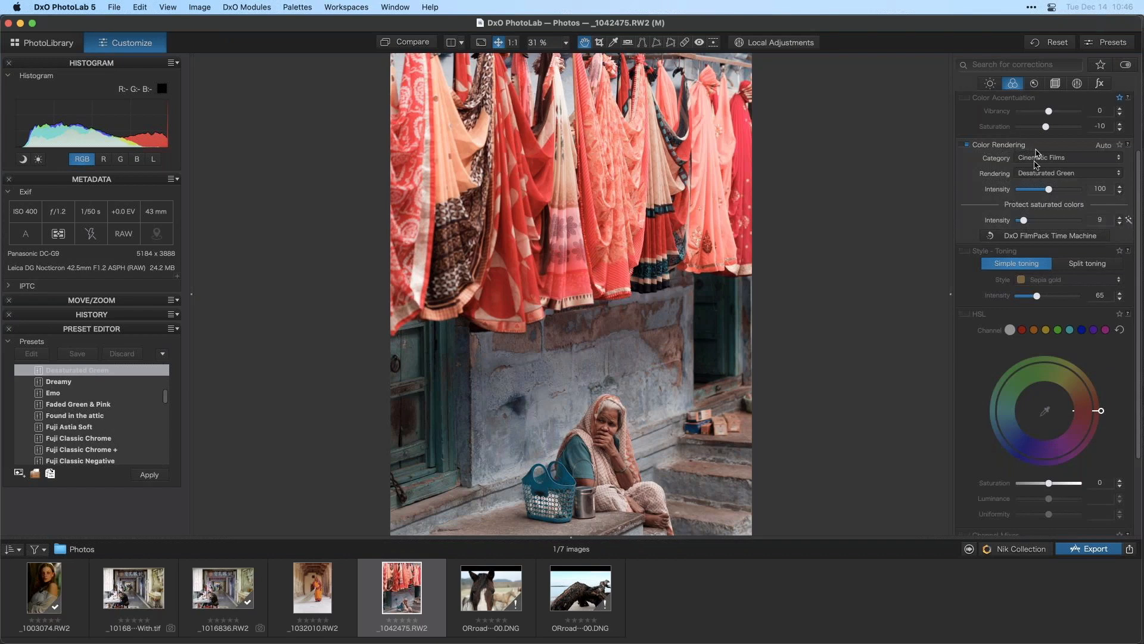
click(1061, 158)
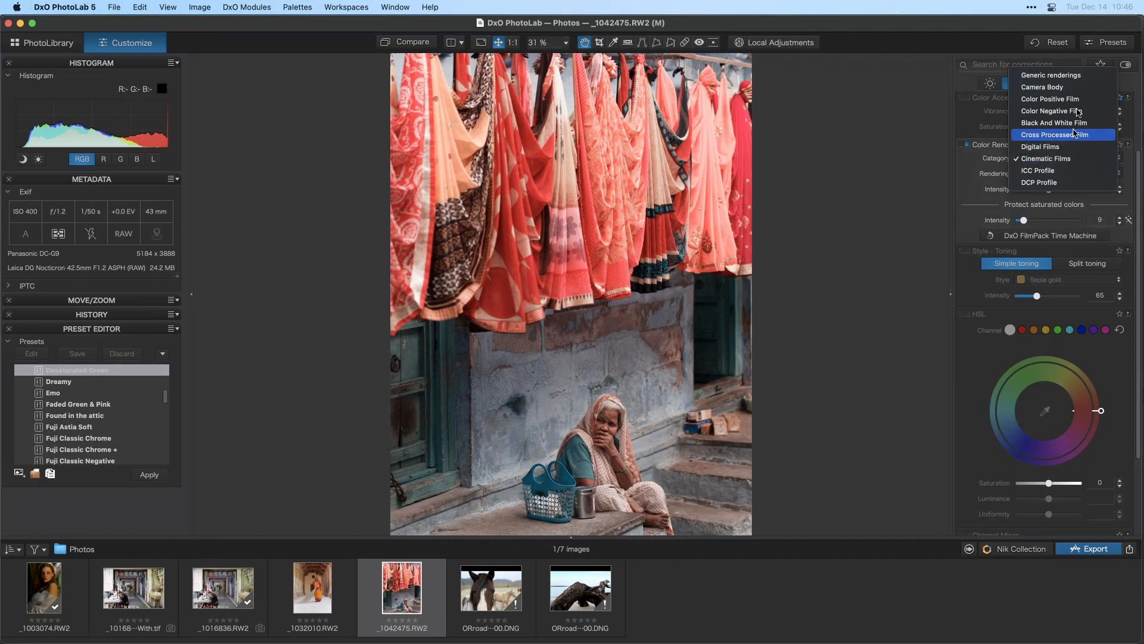
click(1076, 99)
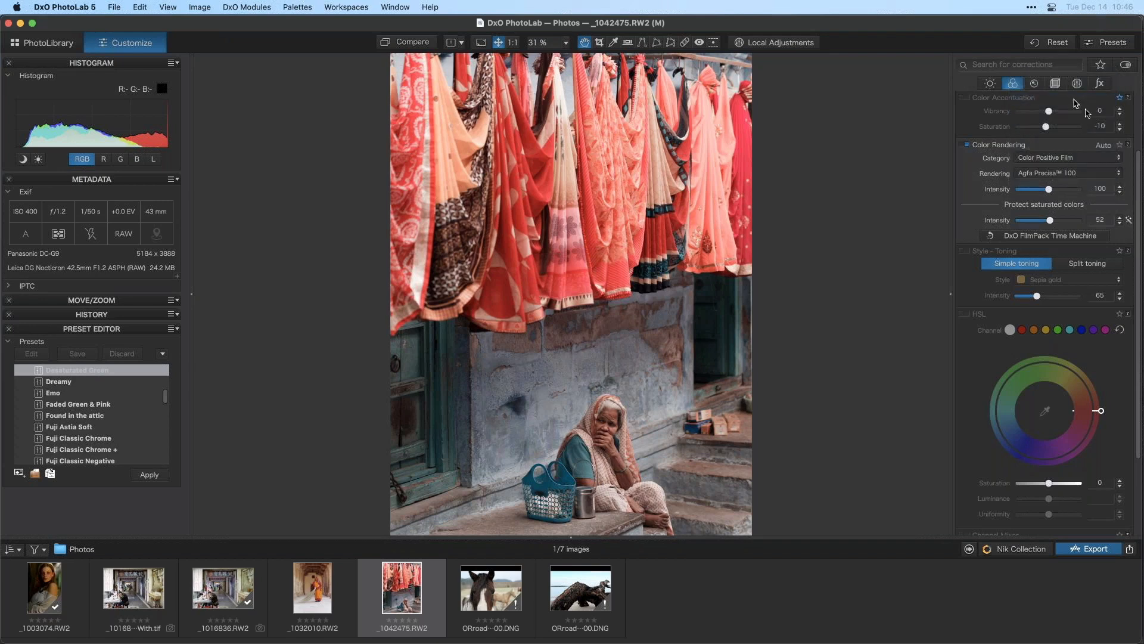
click(1096, 173)
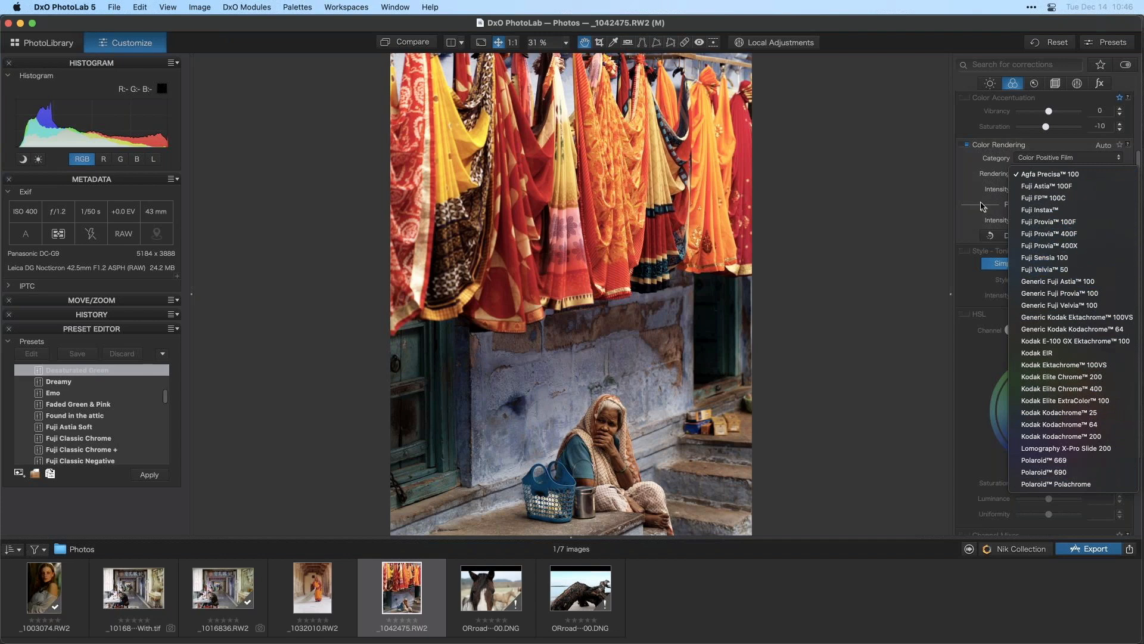
click(981, 203)
mouse_move(1049, 189)
mouse_down()
mouse_move(1064, 197)
mouse_move(1053, 201)
mouse_up()
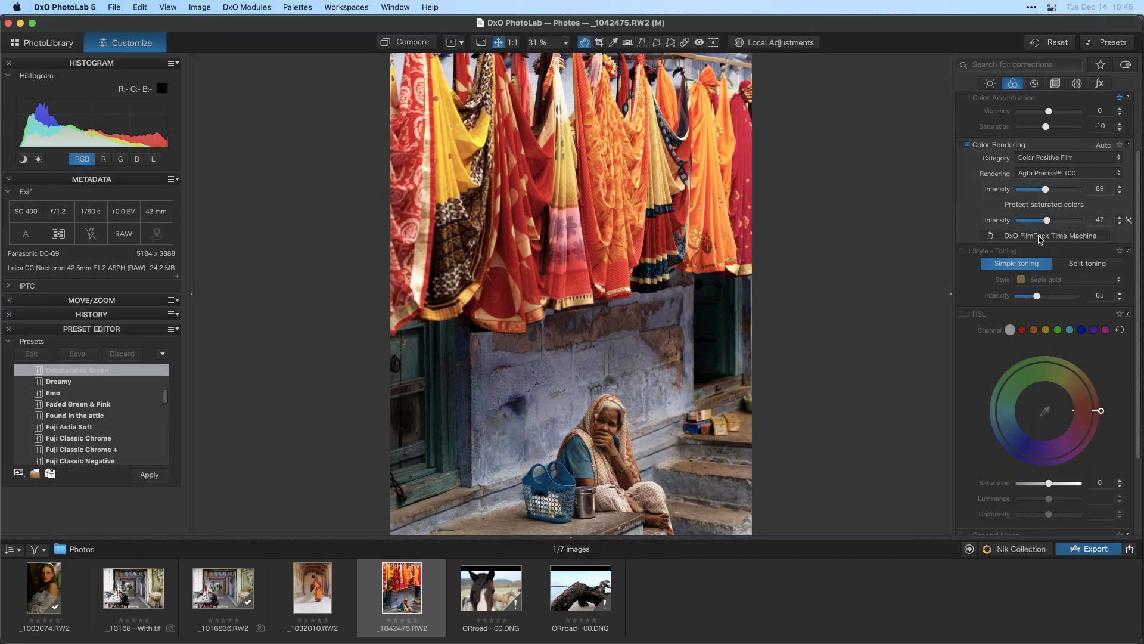
- Open the DxO FilmPack Time Machine, browse to the 2000s, and apply its Kodak Portra 160NC matching rendering
click(1041, 238)
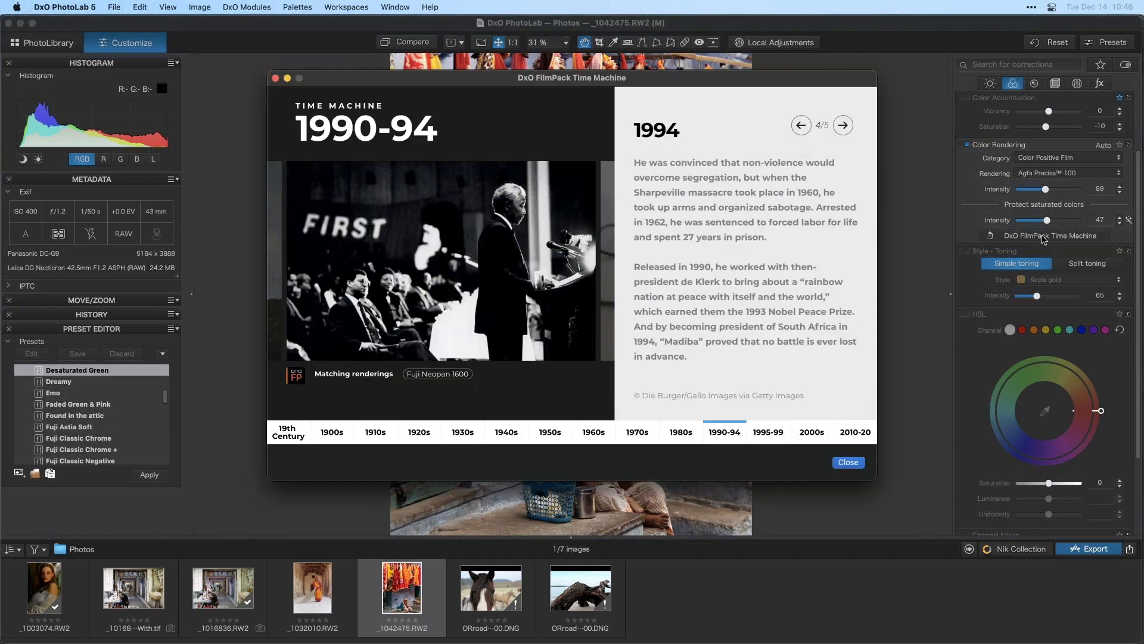
click(471, 429)
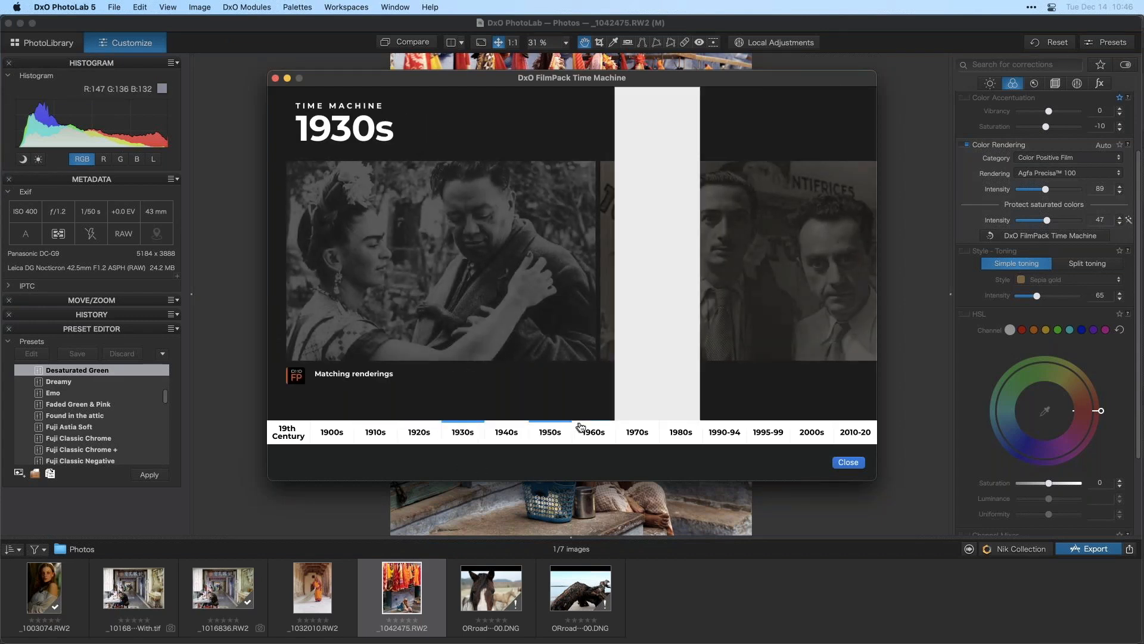
click(607, 433)
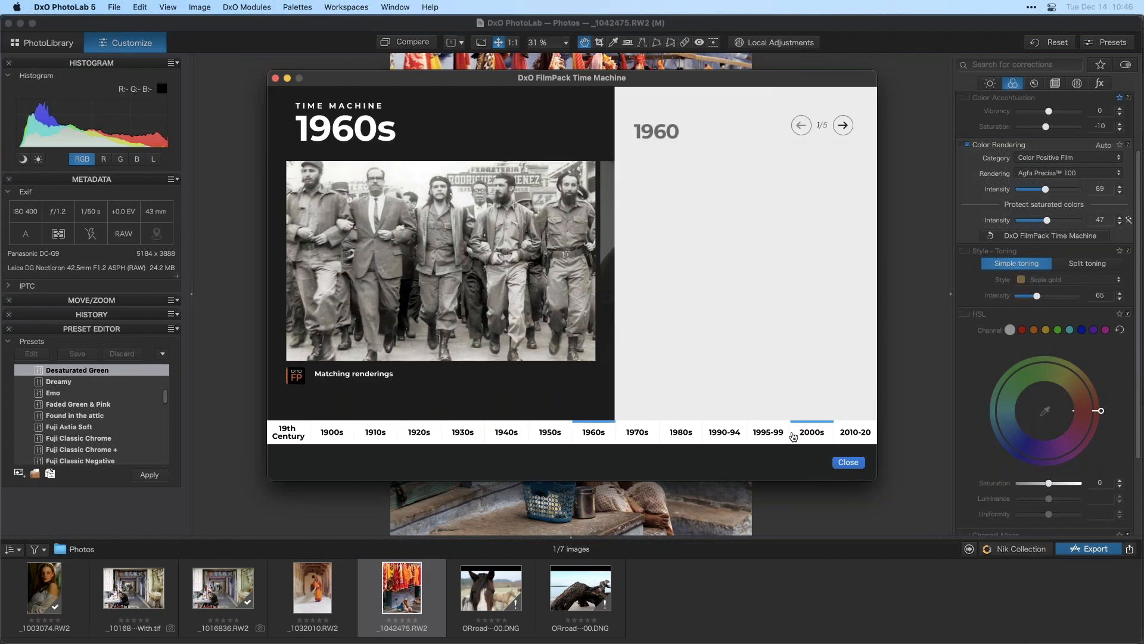
click(801, 434)
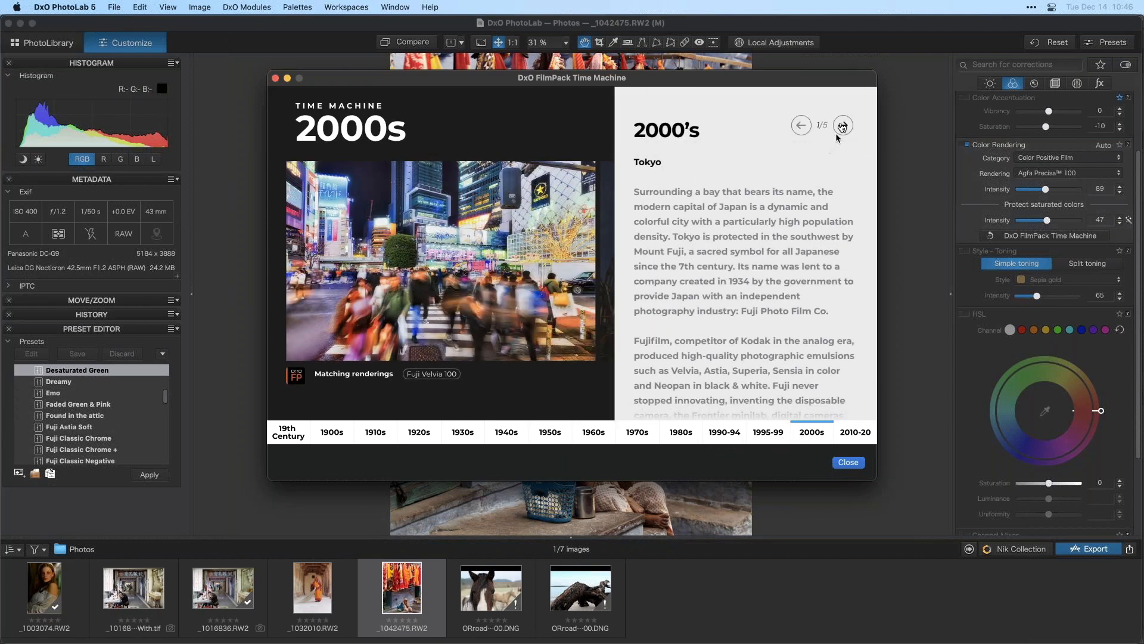
click(842, 126)
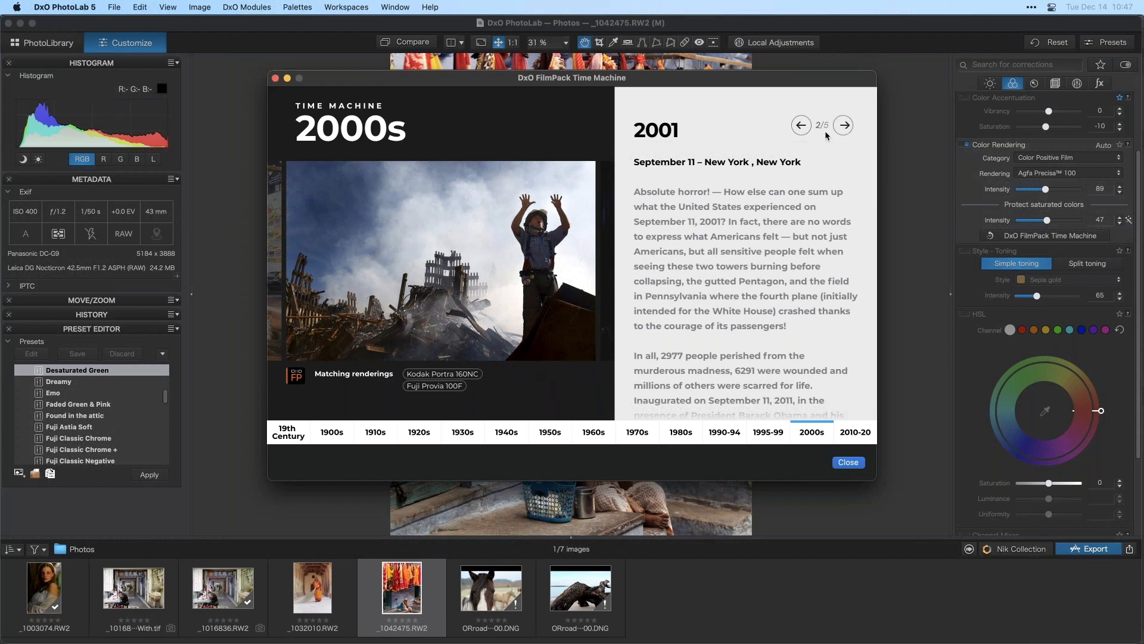
click(455, 375)
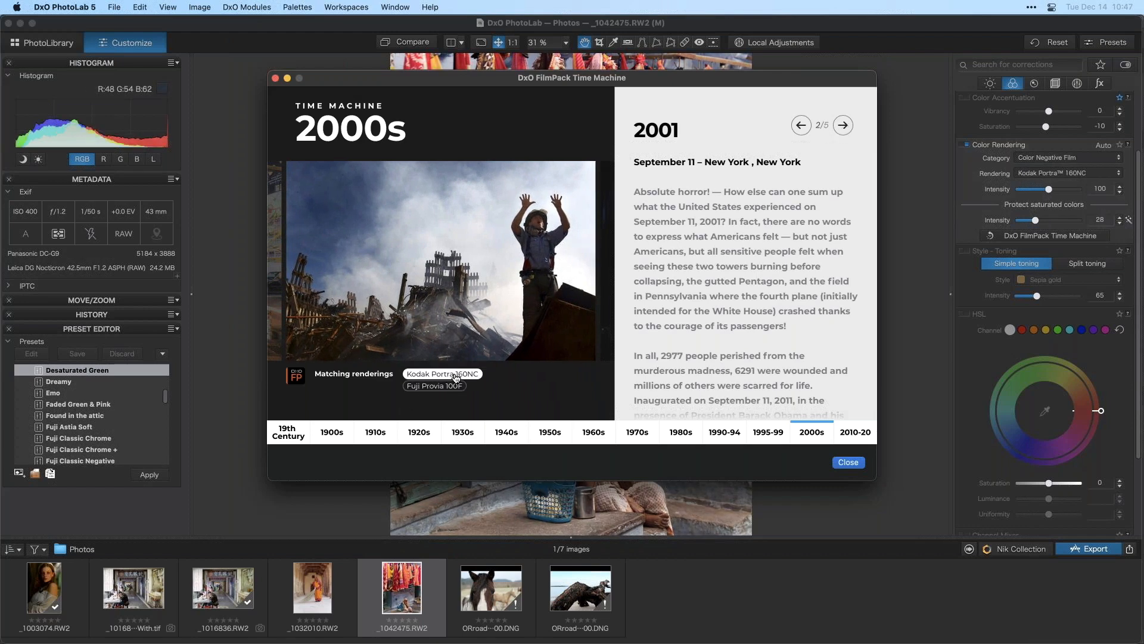
click(845, 465)
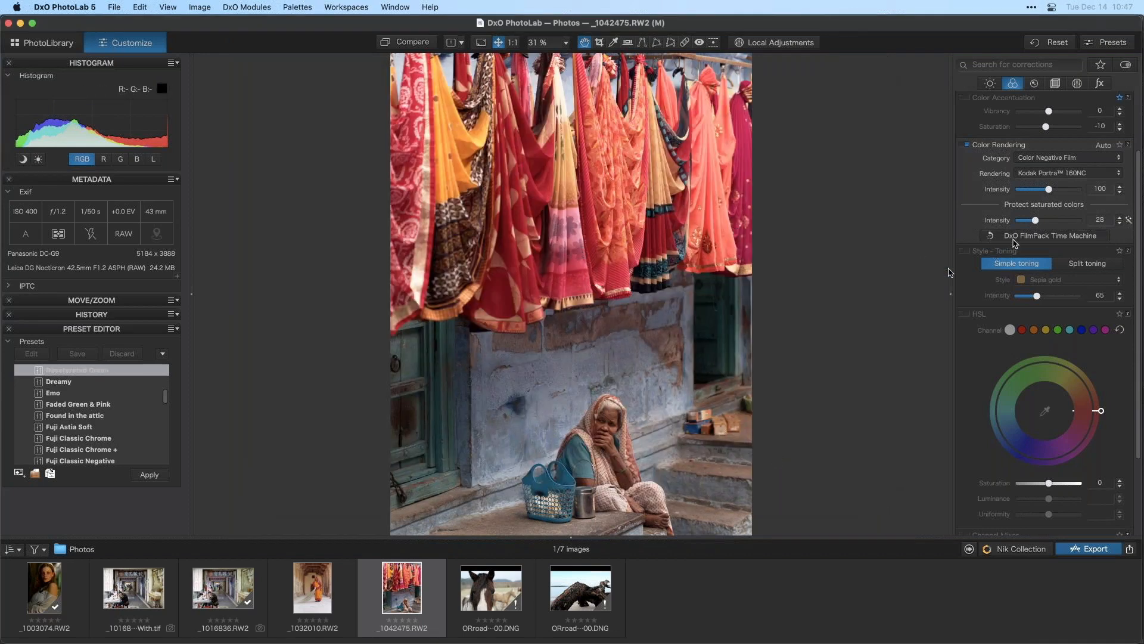
- Open and close the DxO FilmPack Time Machine, then collapse the left palette column
click(1013, 237)
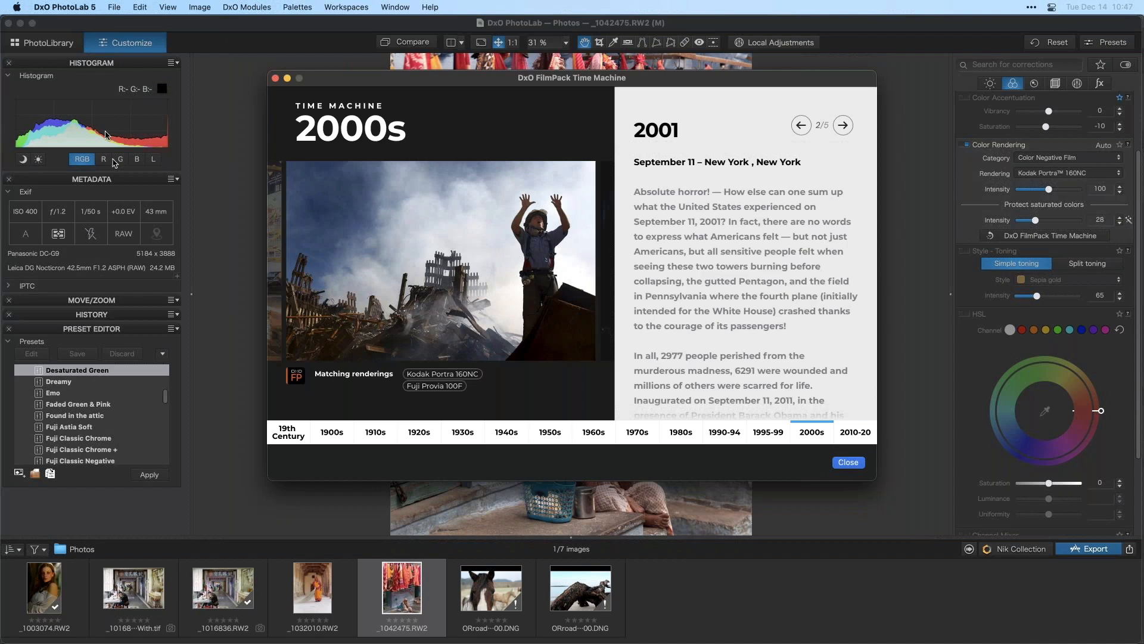
click(842, 463)
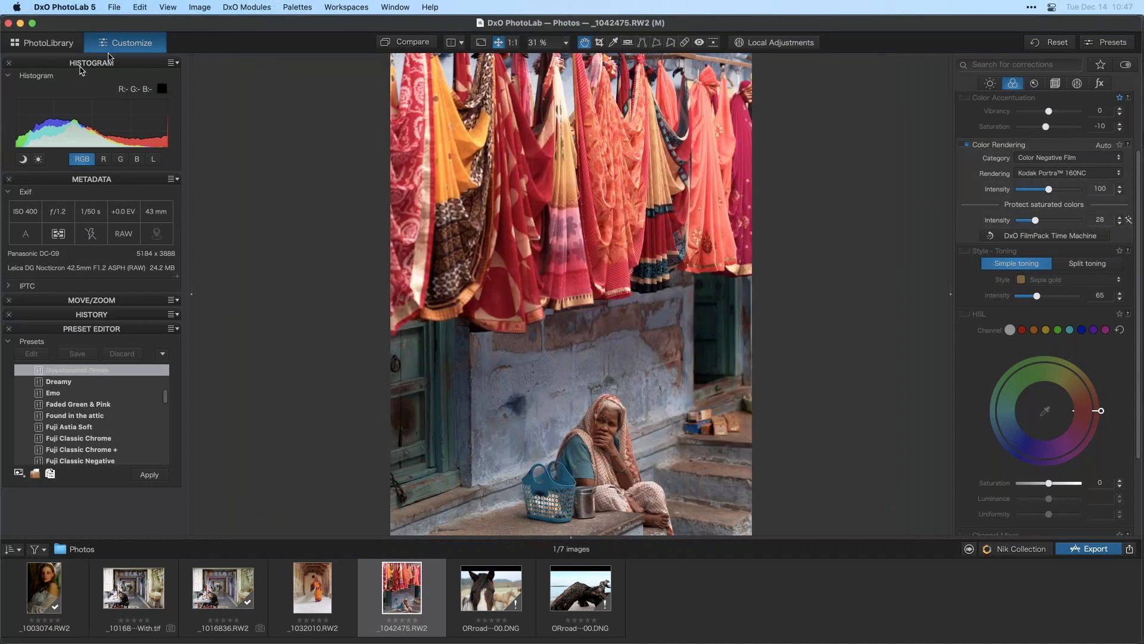
click(191, 292)
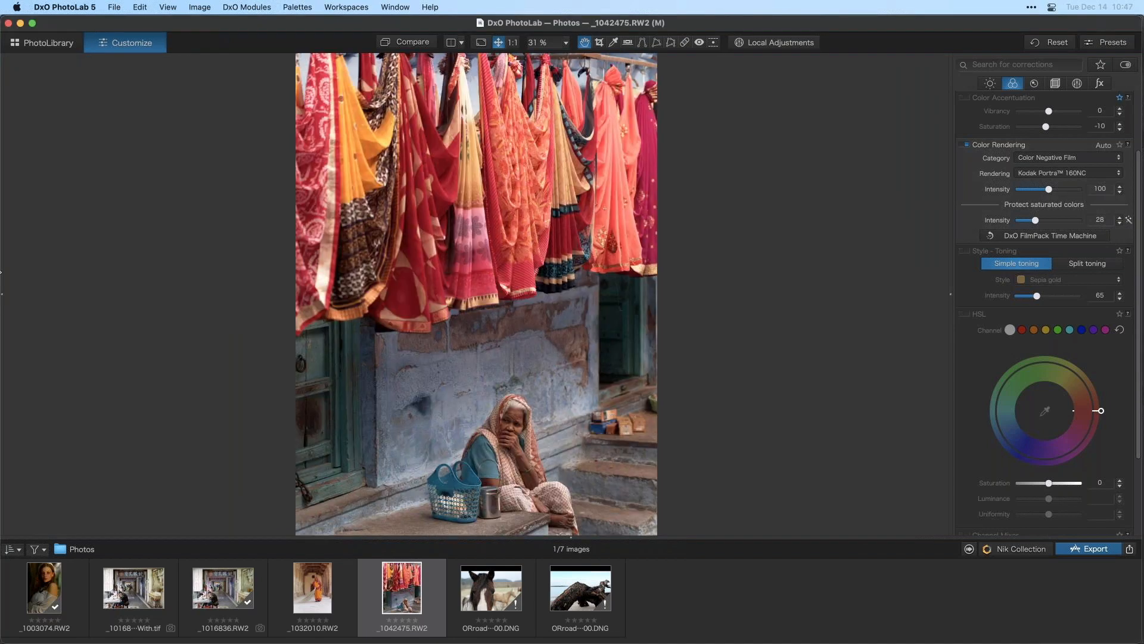
- Reopen the Time Machine, move its window aside, go back to the 2000's Tokyo page and apply the Fuji Velvia 100 rendering
click(1058, 242)
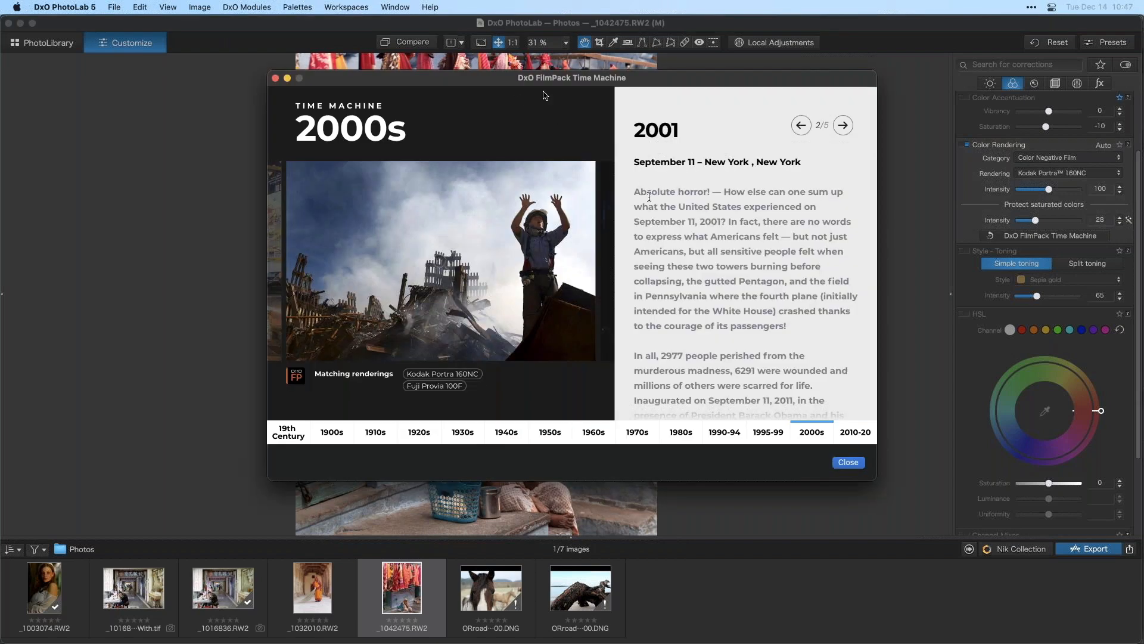
drag(531, 81, 820, 265)
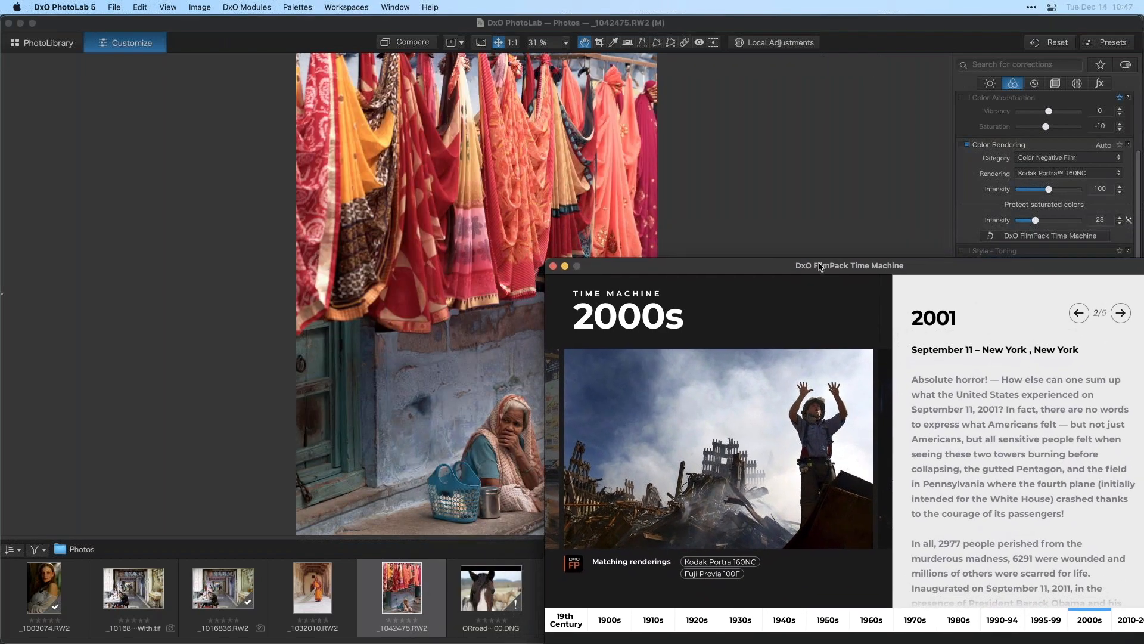
click(1079, 313)
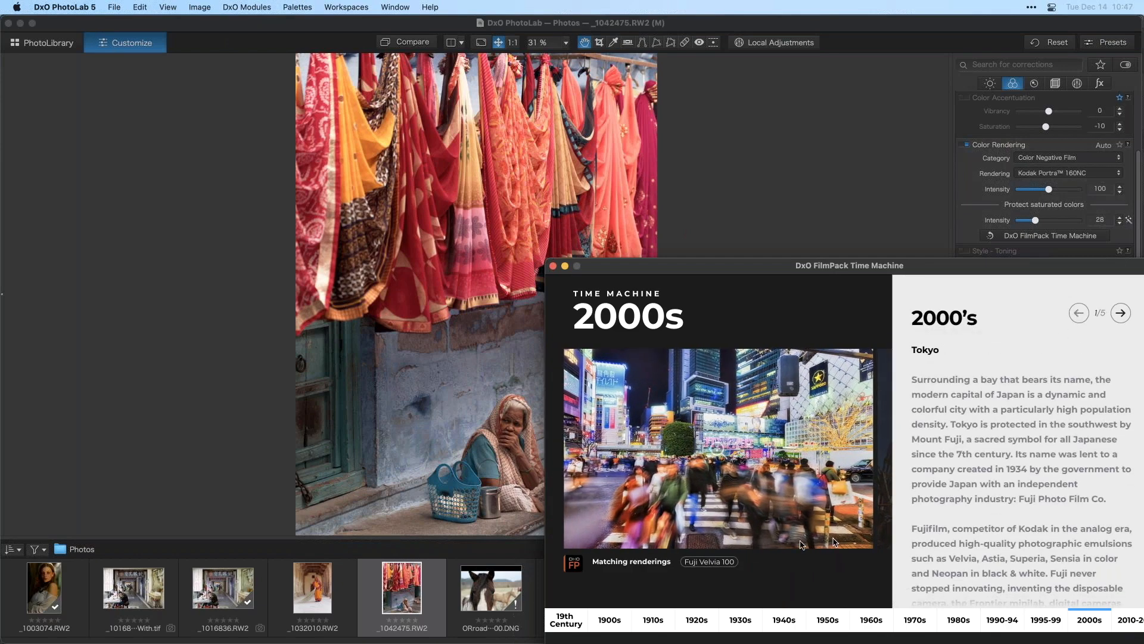
click(727, 562)
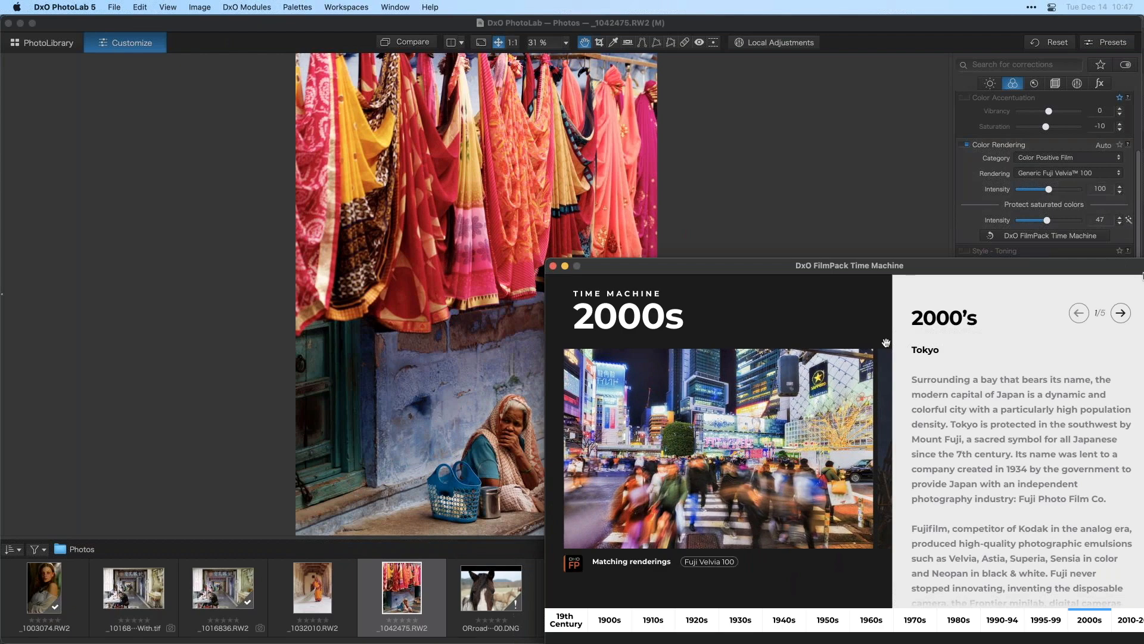
- Browse to the 1990-94 era, apply its Kodak T-Max 400 rendering, then move the window back and close the Time Machine
click(1121, 314)
click(1120, 314)
click(1121, 313)
click(953, 619)
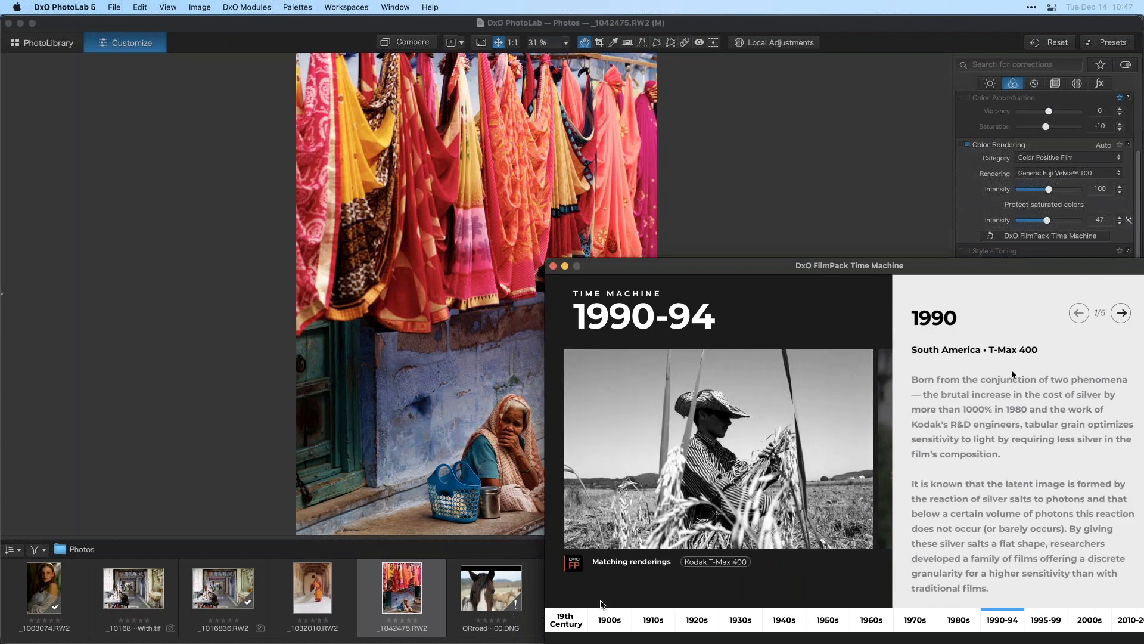
click(739, 563)
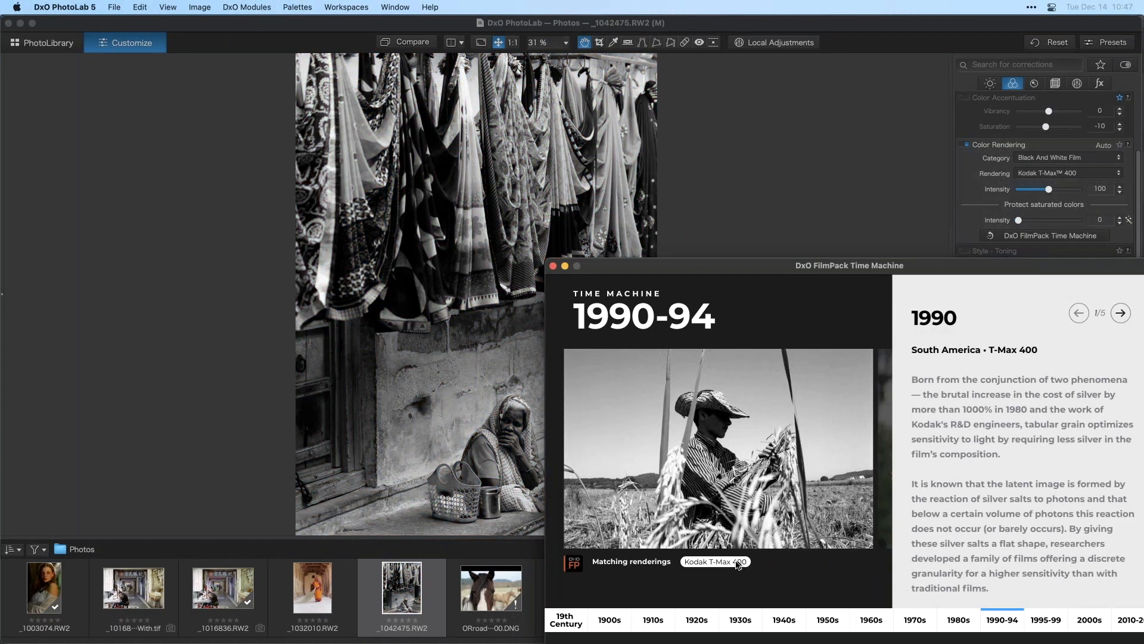
drag(634, 269, 342, 104)
click(834, 486)
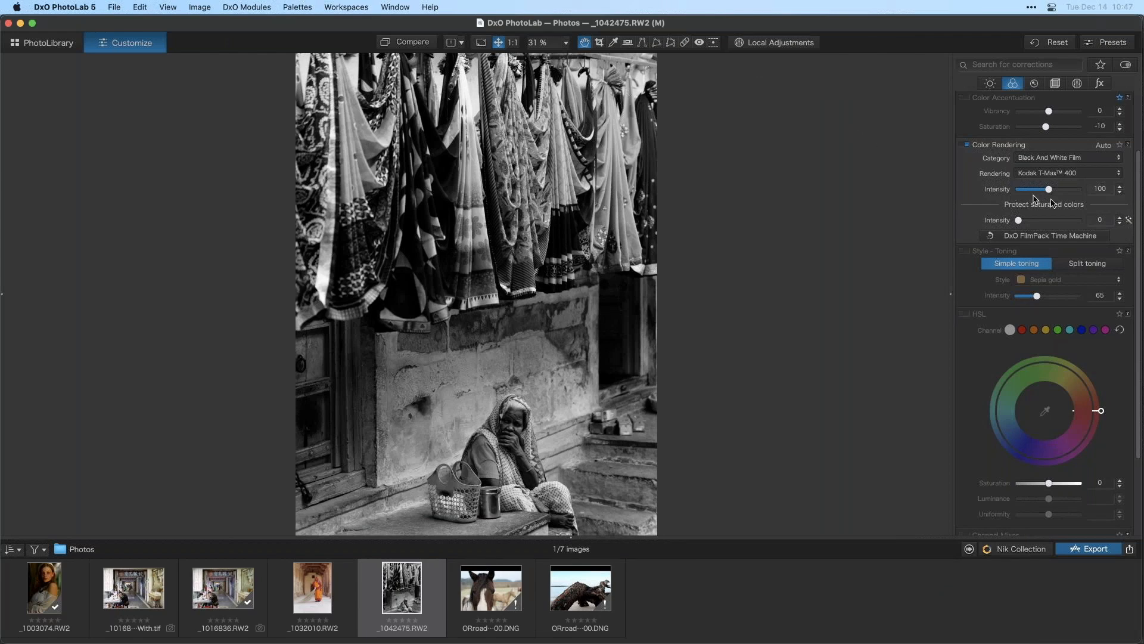
- Reset all corrections on the street photo
scroll(1139, 178, up, 1)
scroll(1139, 178, up, 5)
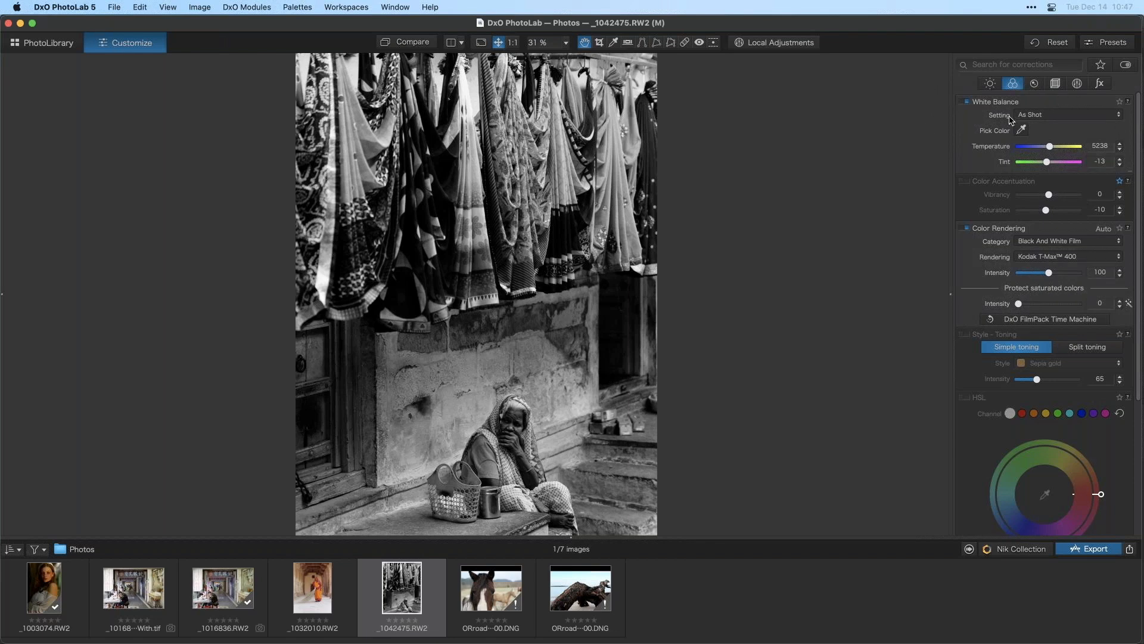
click(1053, 42)
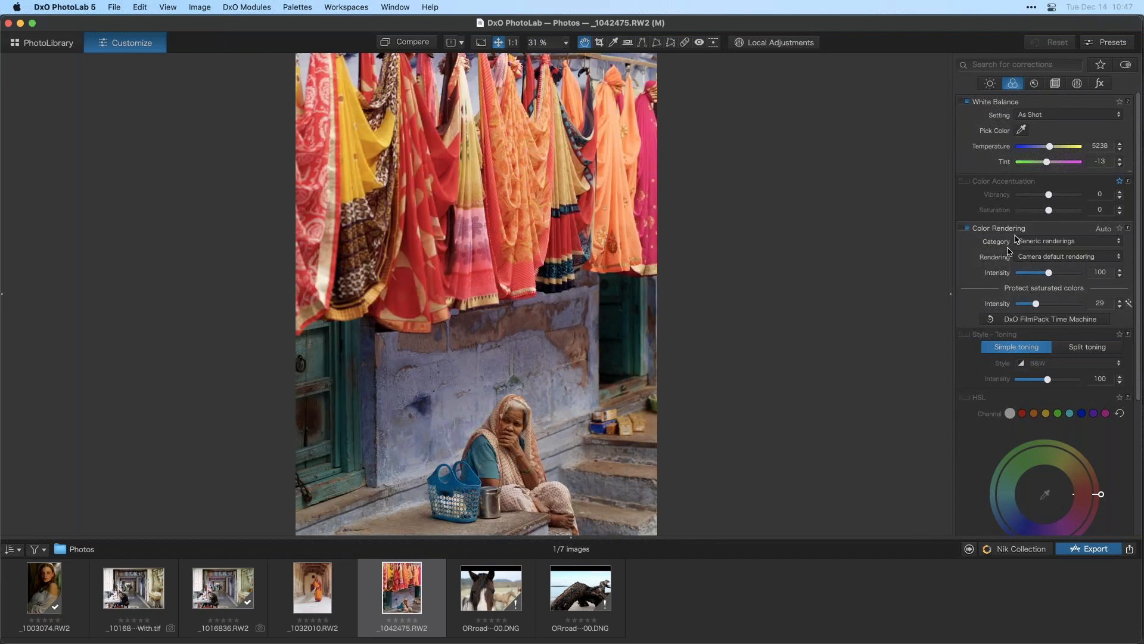
- Set the Color Rendering category to Color Negative Film with the Fuji Pro 400H rendering and compare with the original
click(1056, 242)
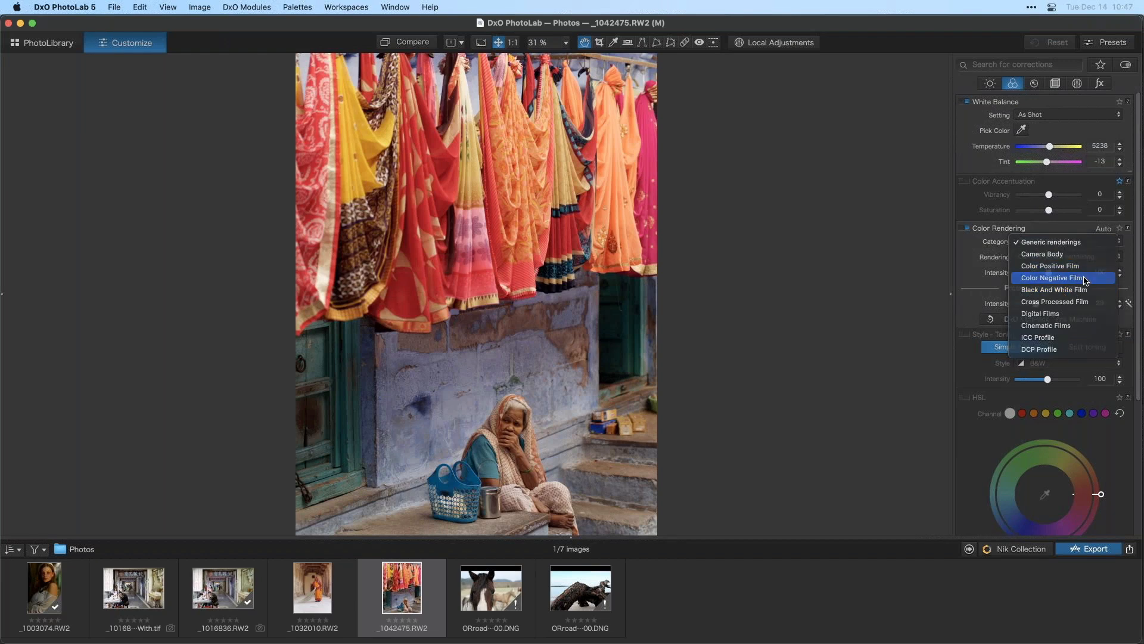
click(1085, 277)
click(1067, 257)
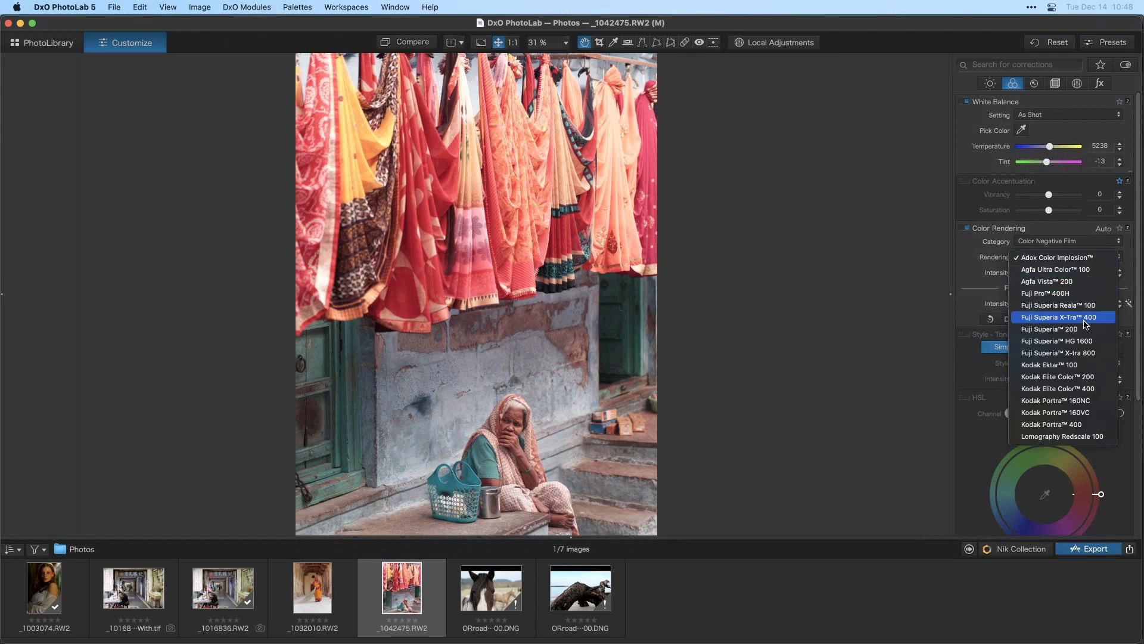
click(1084, 294)
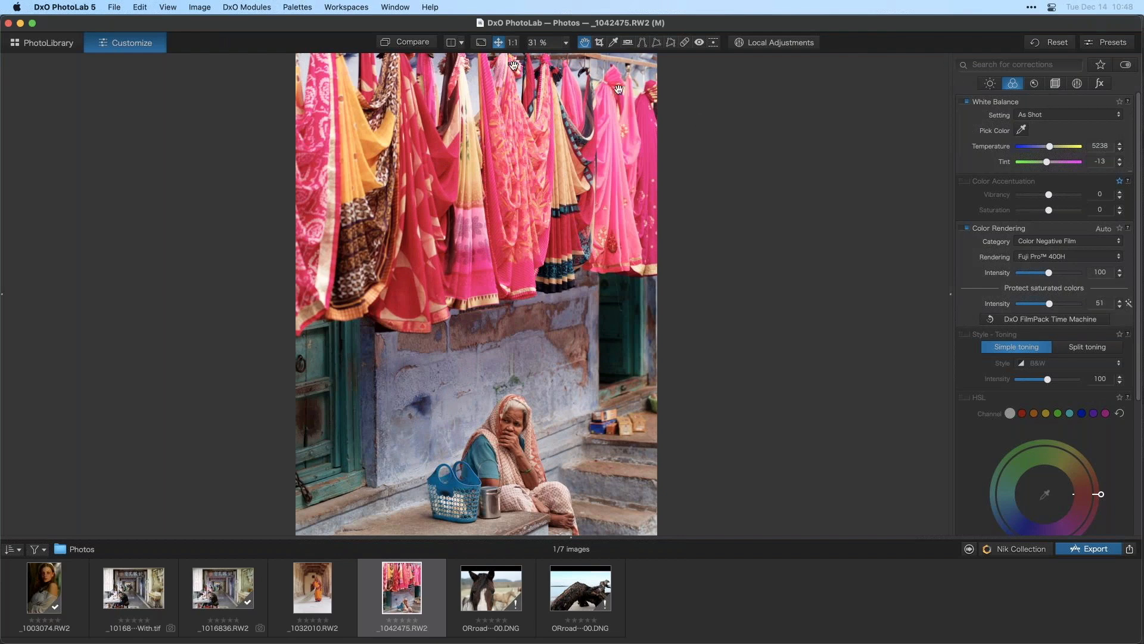
click(414, 45)
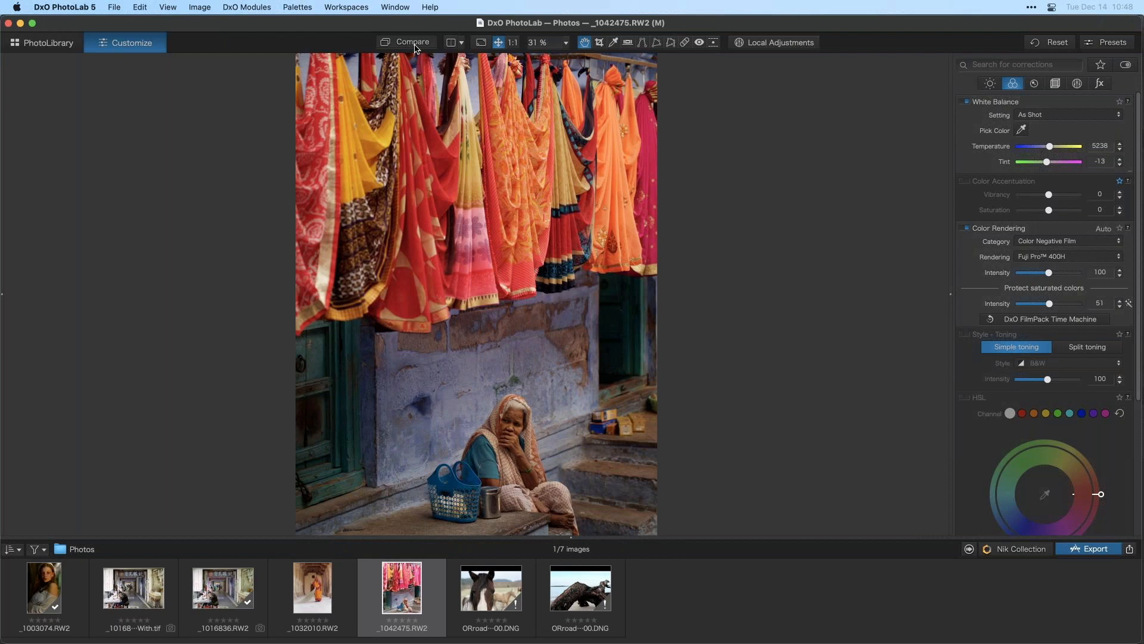
click(415, 46)
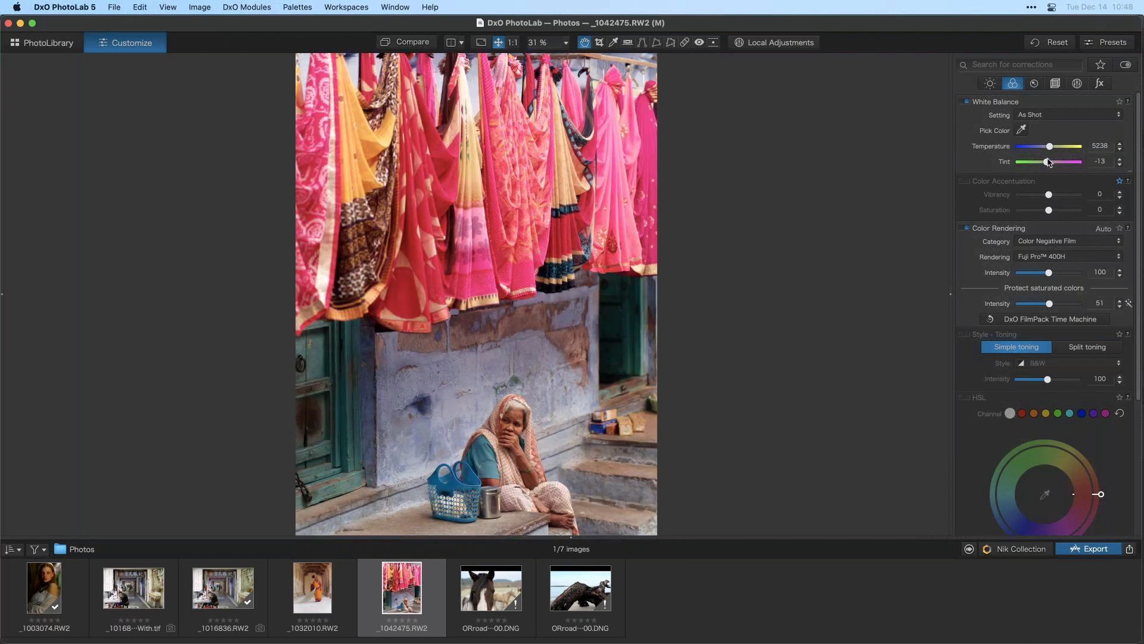
- Try the Fuji Superia Reala 100, X-Tra 400, 200, HG 1600 and X-tra 800 renderings in turn
click(1070, 257)
click(1070, 267)
click(1068, 257)
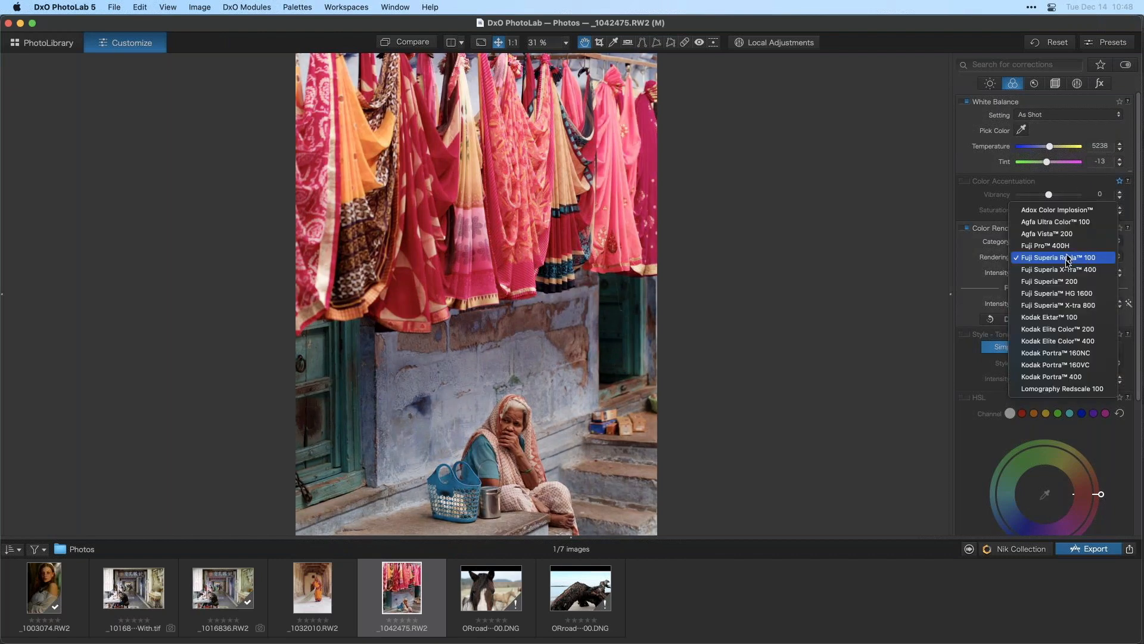
click(1066, 270)
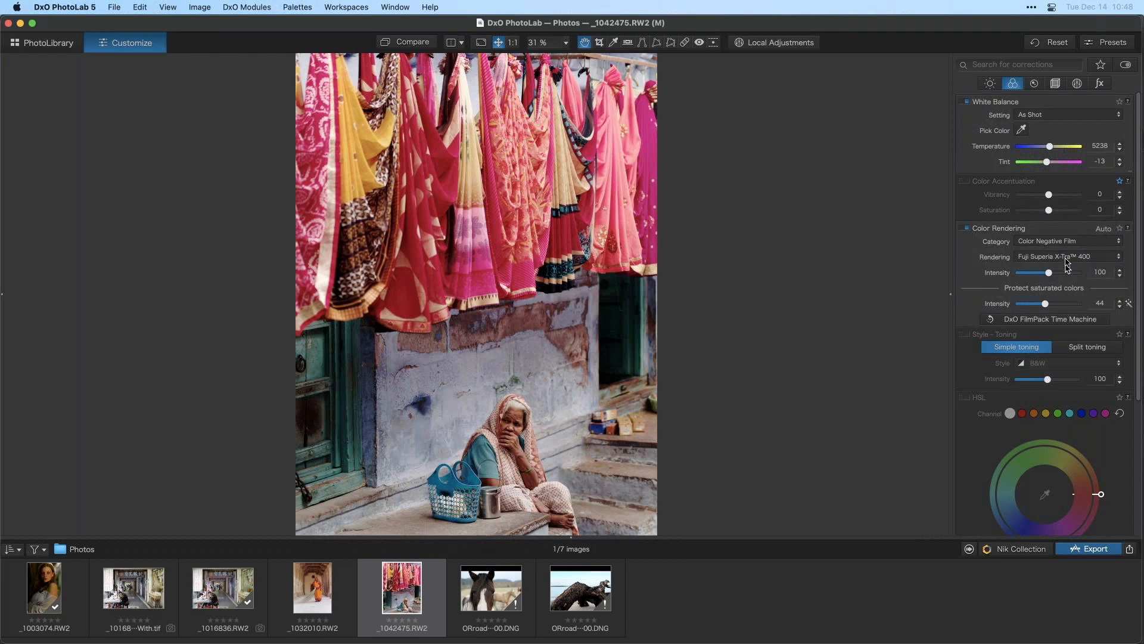
click(1066, 258)
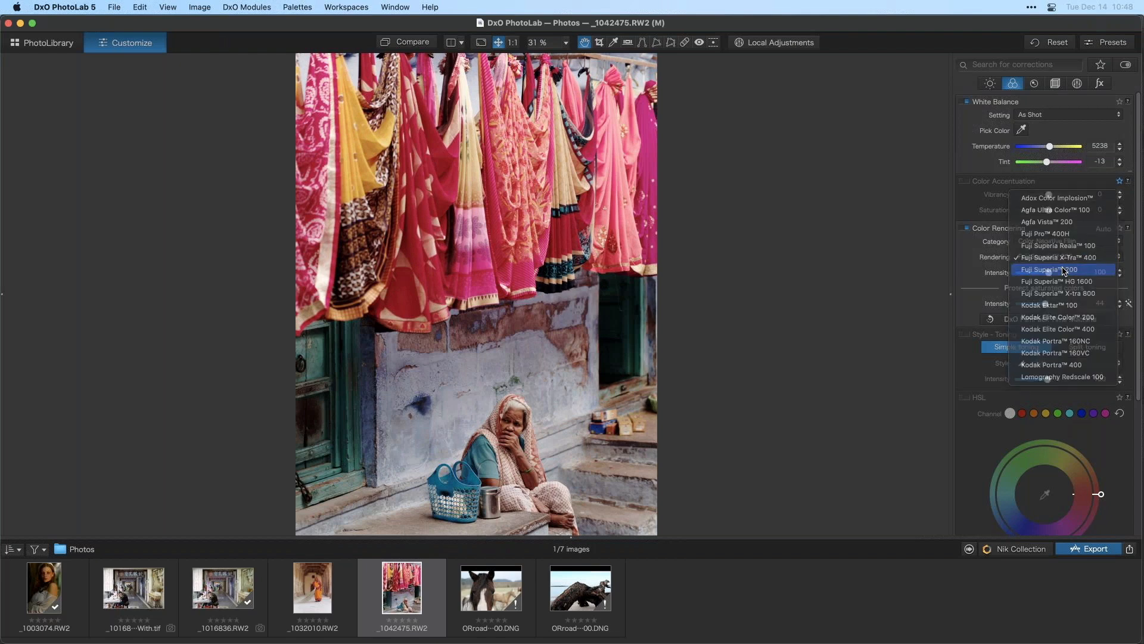
click(1066, 269)
click(1065, 258)
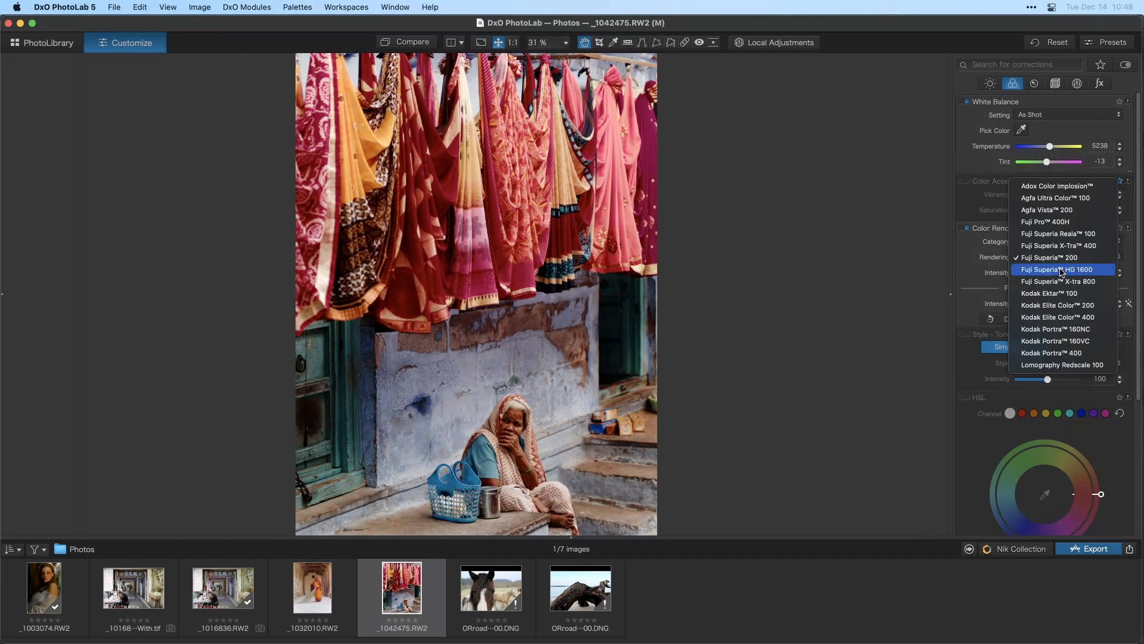
click(1063, 264)
click(1063, 261)
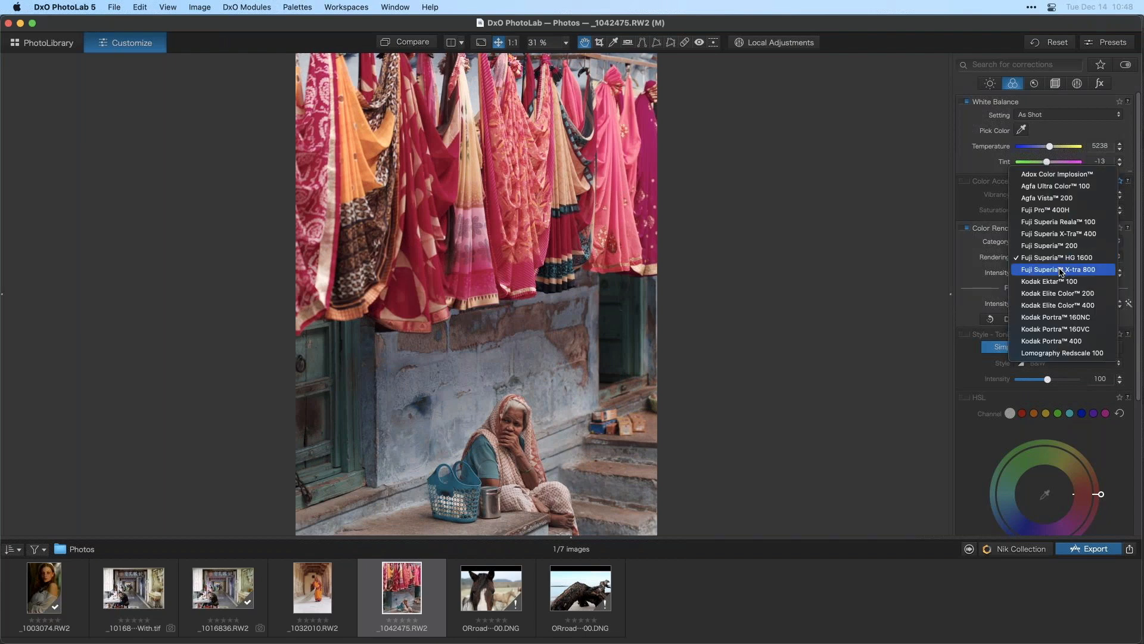
click(1061, 266)
- Try the Kodak Ektar 100, Elite Color 200 and Elite Color 400 renderings, then apply Kodak Portra 160VC
click(1062, 258)
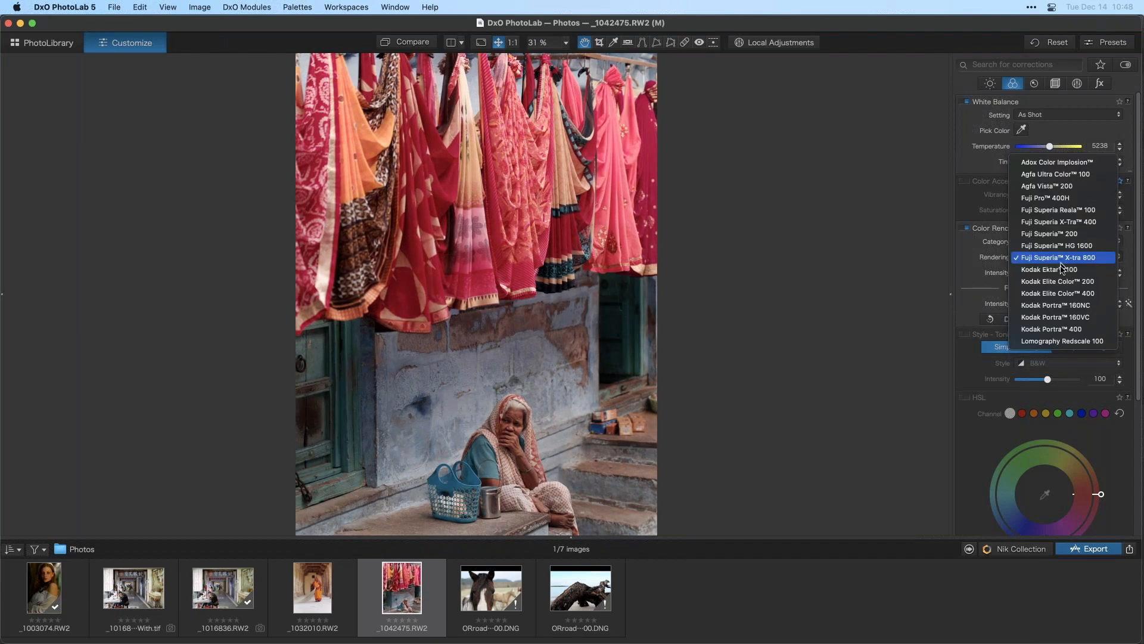
click(1064, 266)
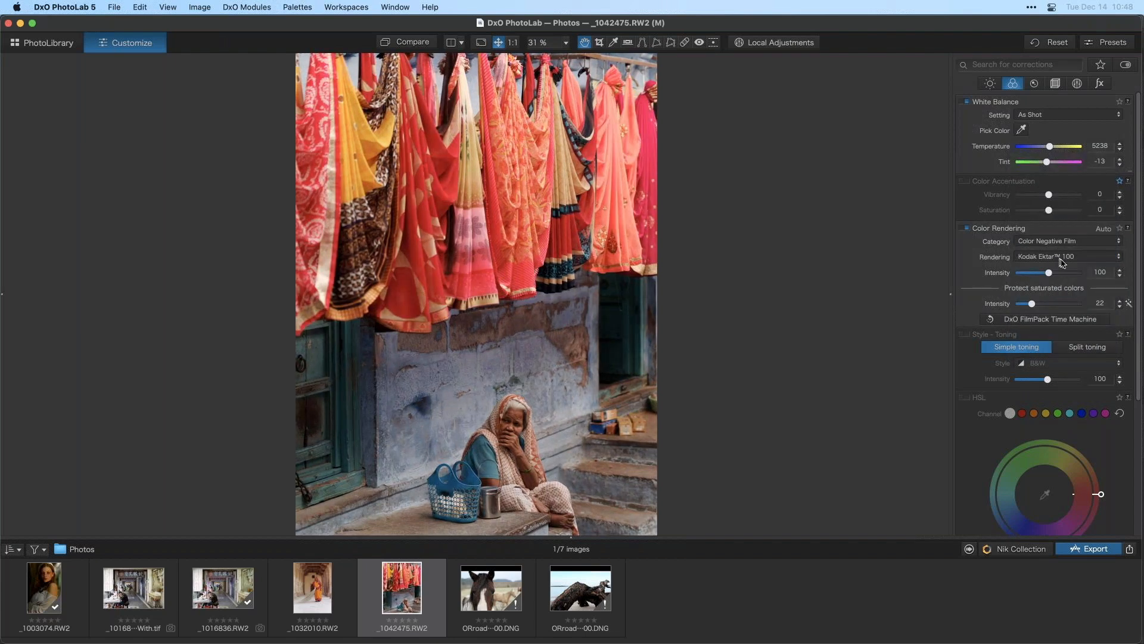
click(1060, 256)
click(1058, 269)
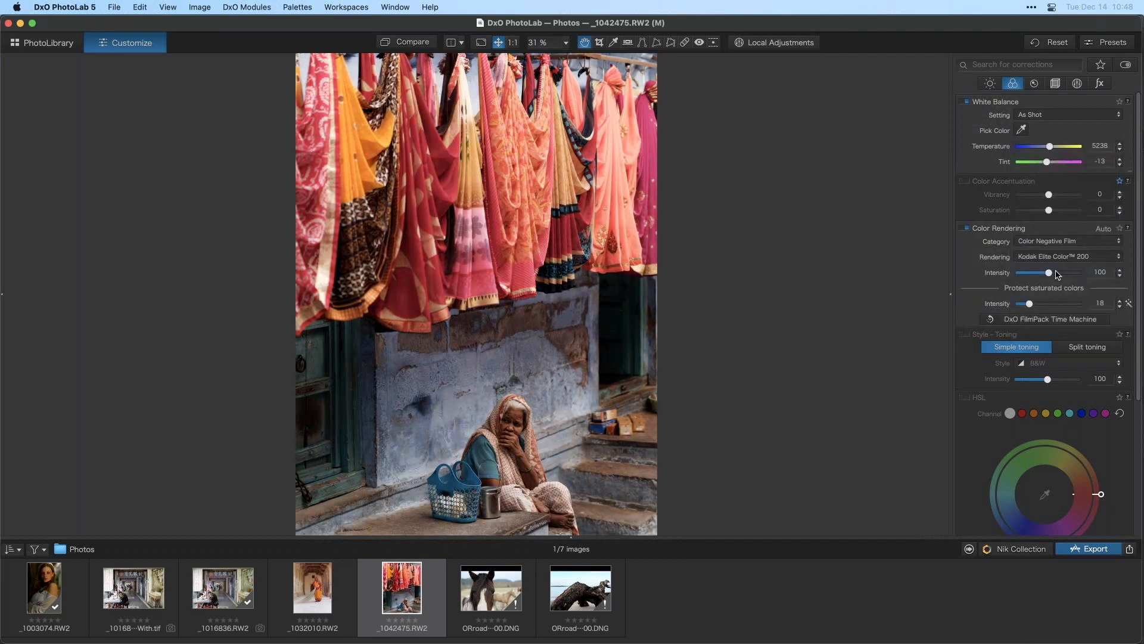
click(1059, 257)
click(1058, 270)
click(1062, 260)
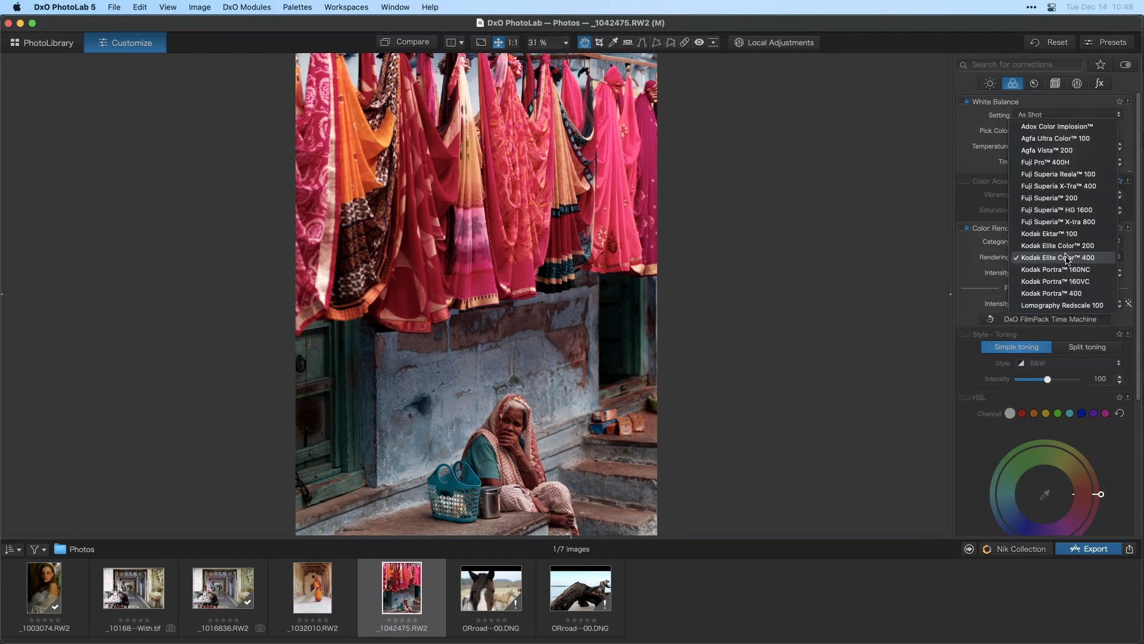
click(1075, 282)
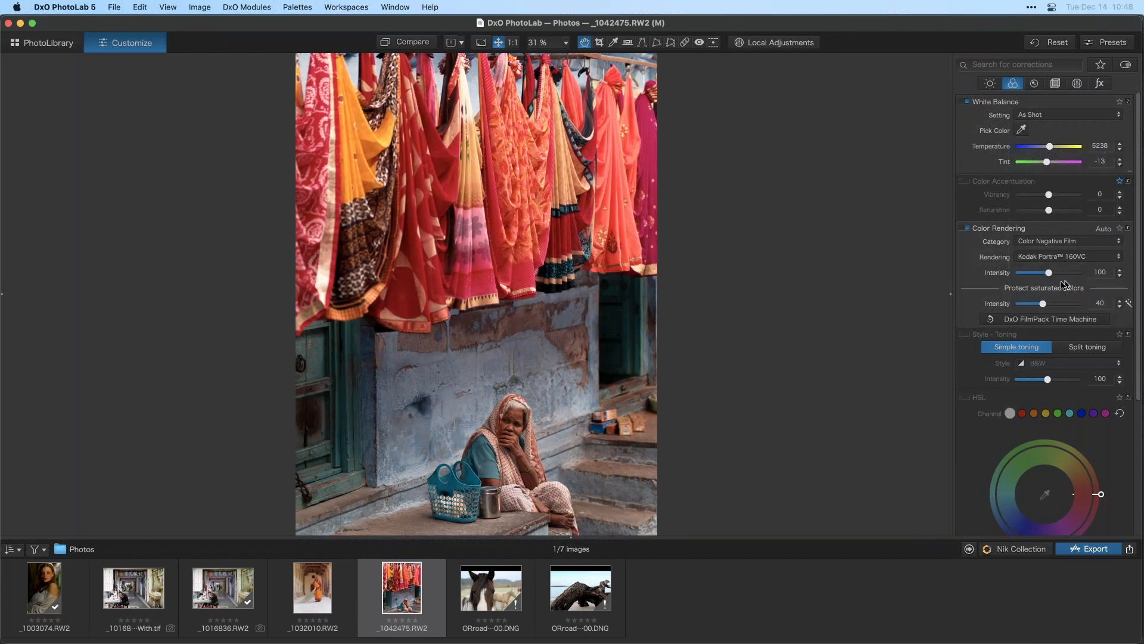
- Compare the Kodak Portra 160VC rendering against the original photo
click(407, 43)
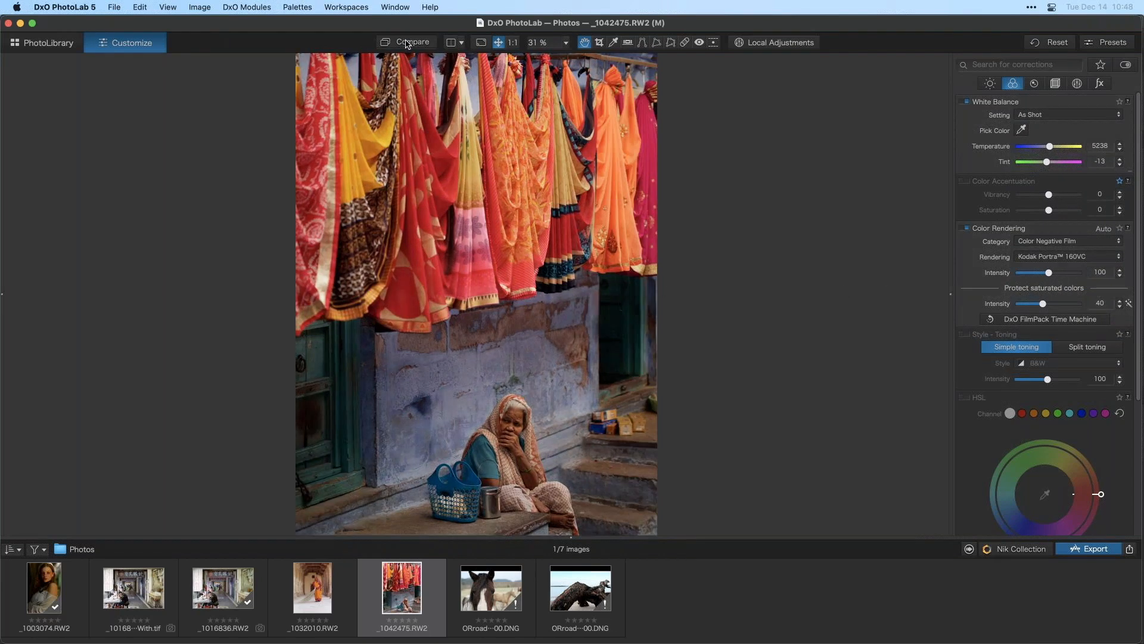
click(407, 43)
click(407, 43)
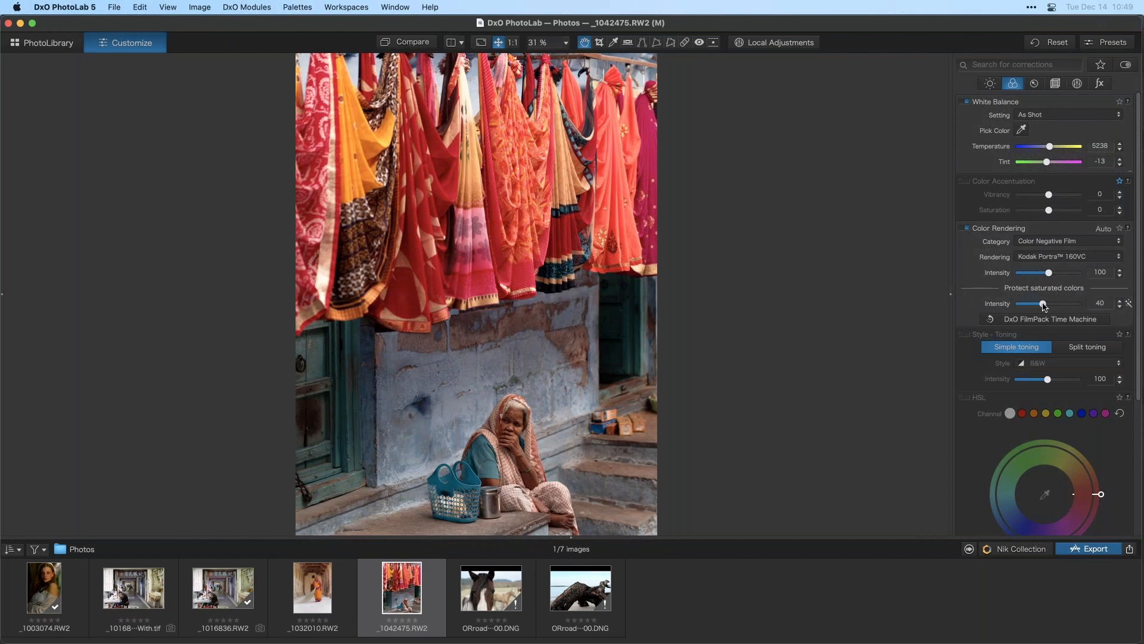
mouse_move(1044, 305)
mouse_down()
mouse_move(1042, 274)
mouse_move(1039, 305)
mouse_move(1054, 306)
mouse_move(1045, 310)
mouse_up()
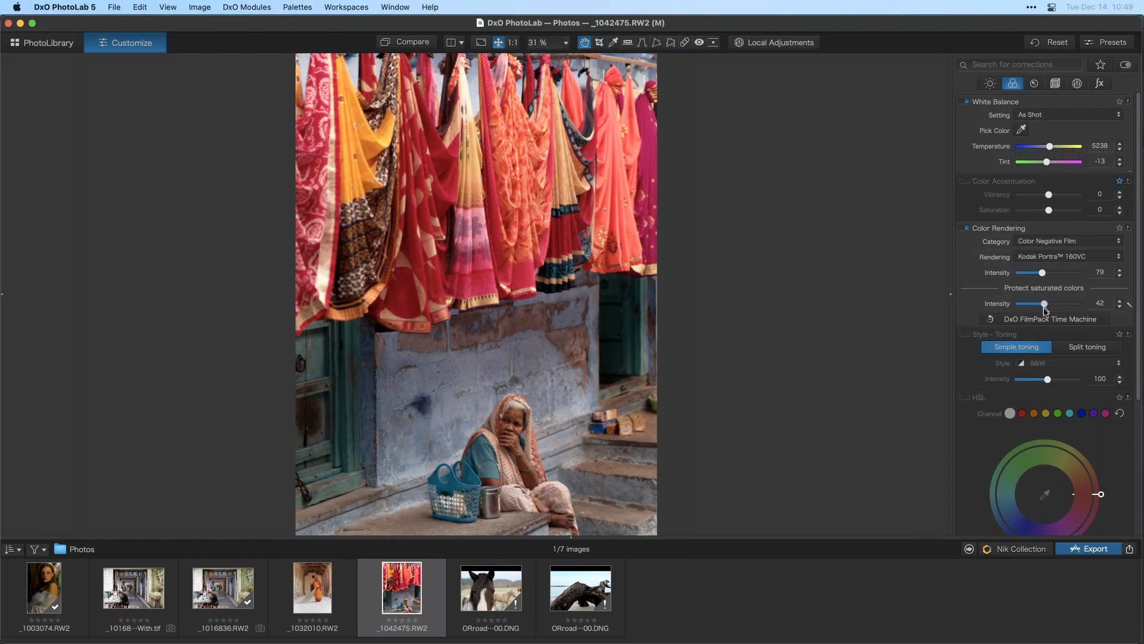
- Apply the Lomography Redscale 100 rendering, then switch the category to Color Positive Film
click(1043, 257)
click(1051, 283)
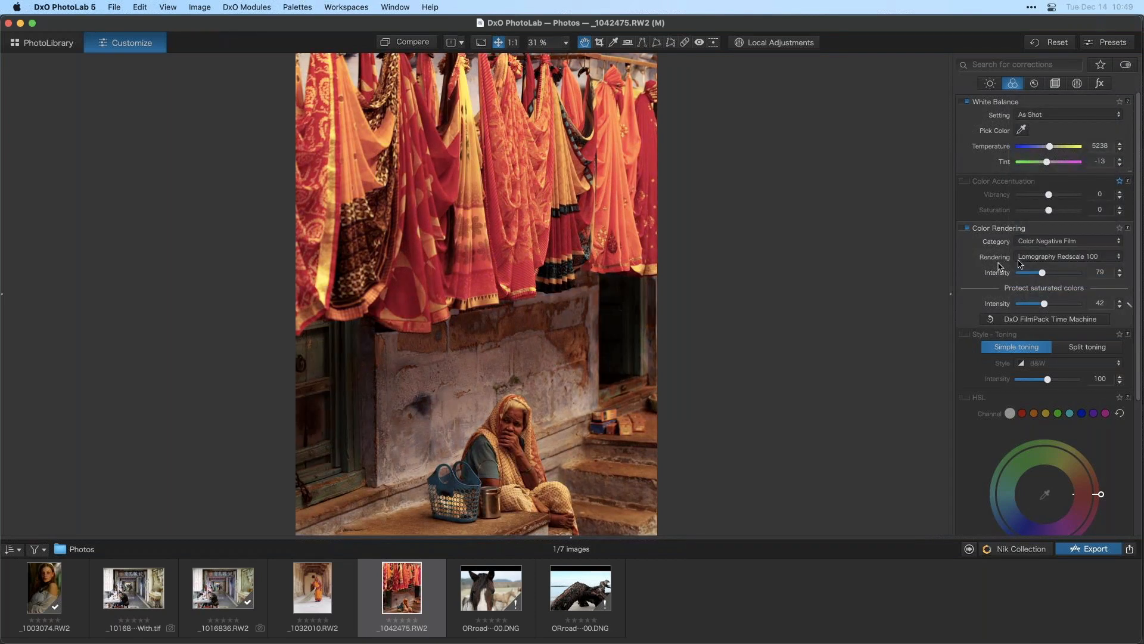
click(1060, 242)
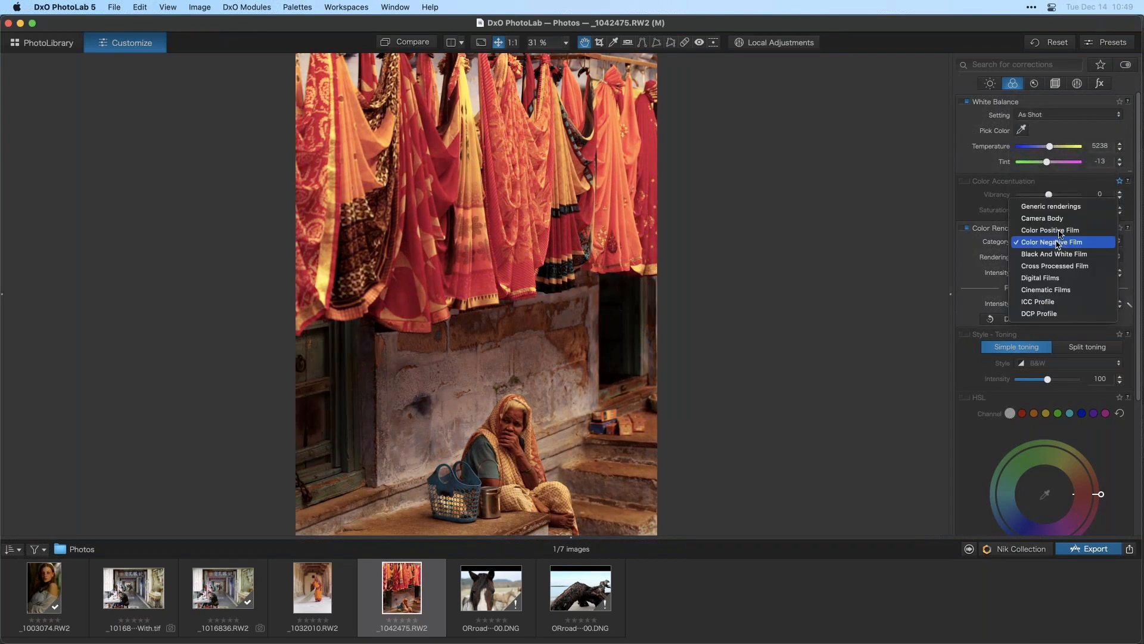
click(1060, 231)
- Try the Generic Kodak Kodachrome 64 rendering, then apply Kodak Elite Chrome 400
click(1047, 257)
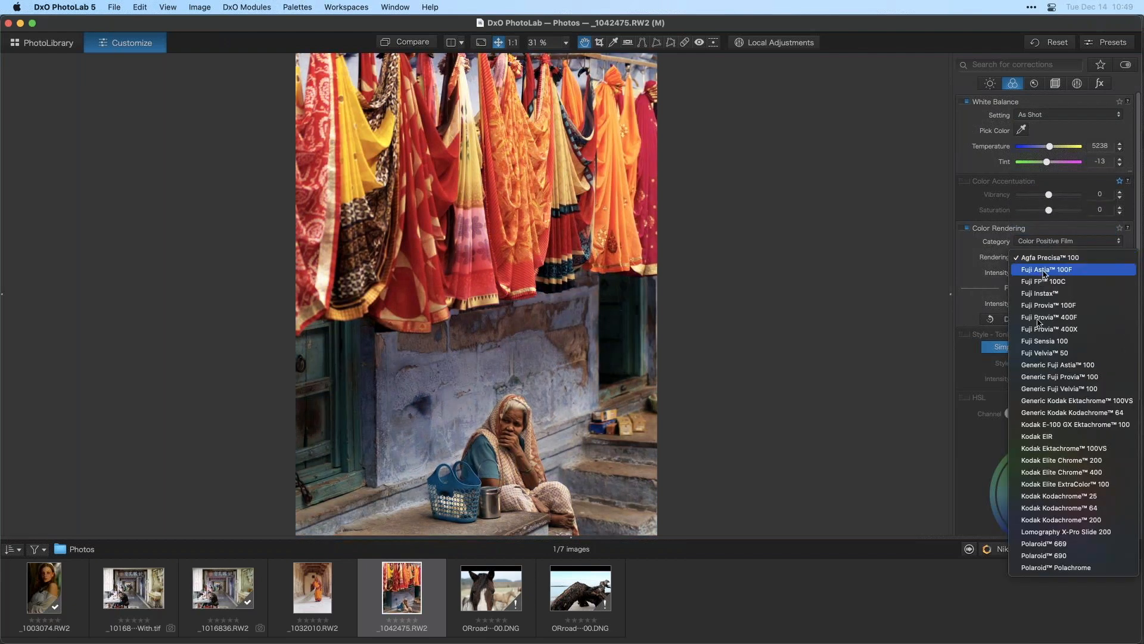
click(1060, 415)
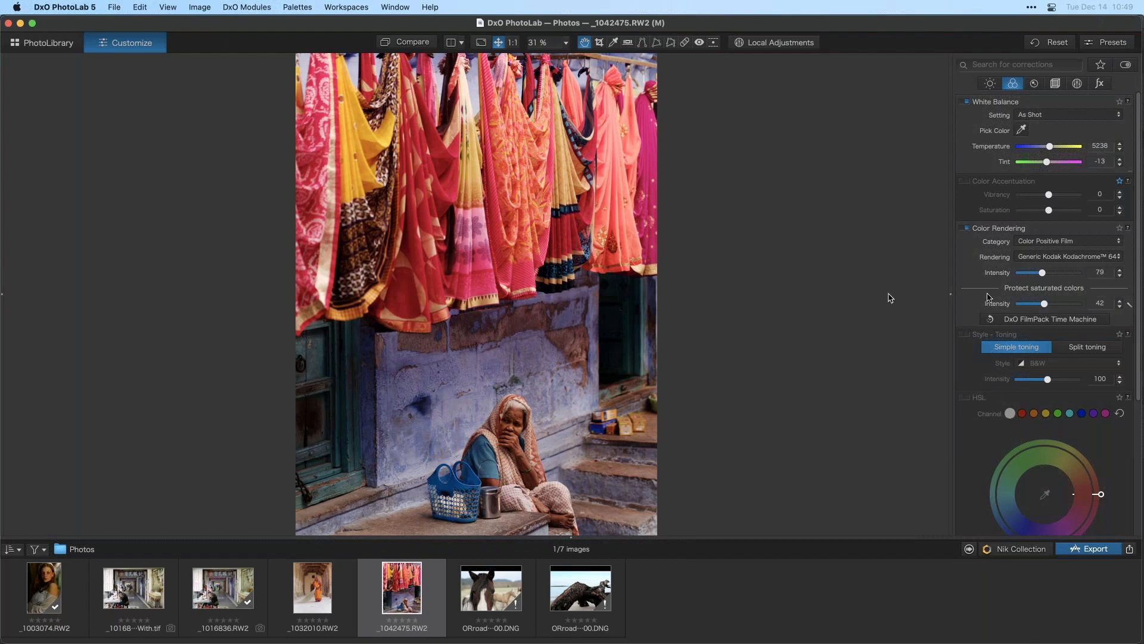
click(1045, 256)
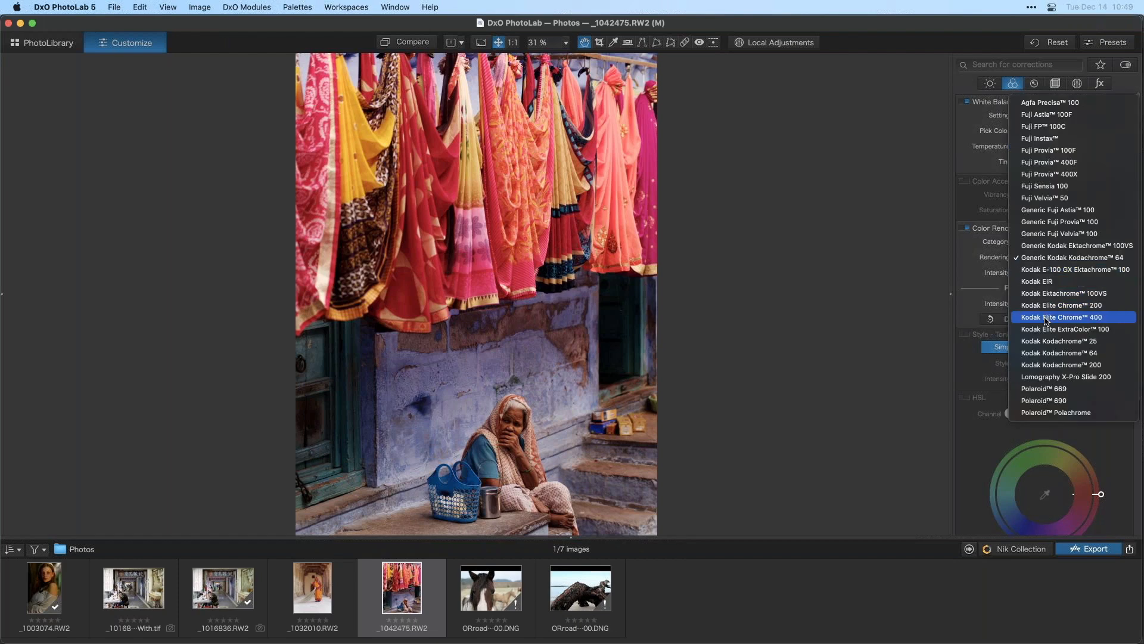
click(1046, 319)
- Try the Kodak Kodachrome 64 and Lomography X-Pro Slide 200 renderings, then apply Kodak Ektachrome 100VS
click(1049, 256)
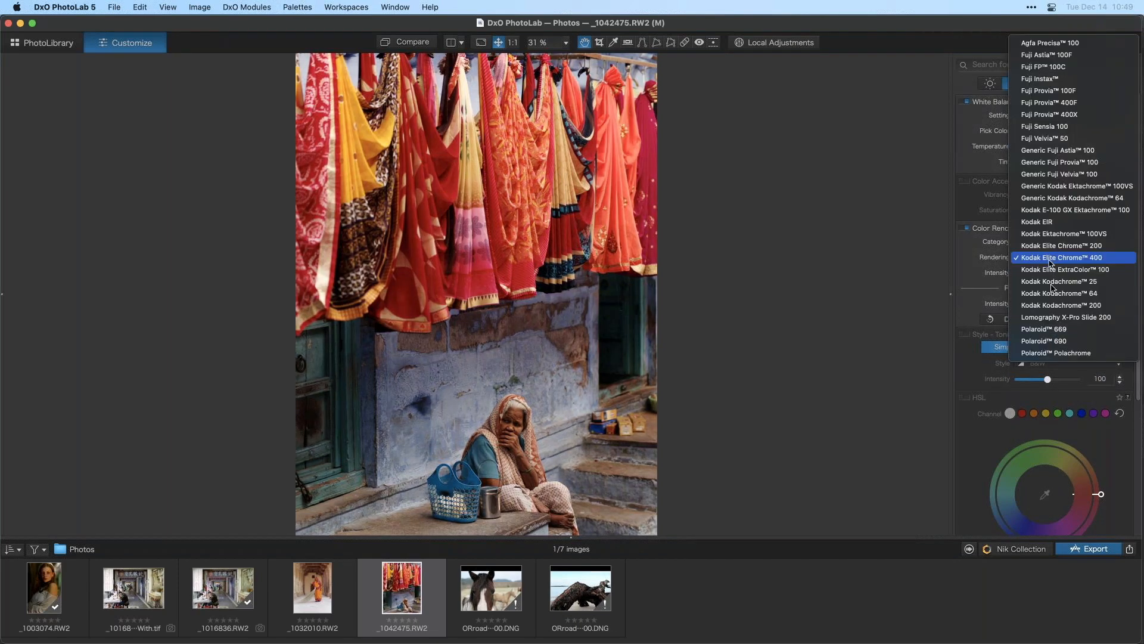
click(1055, 294)
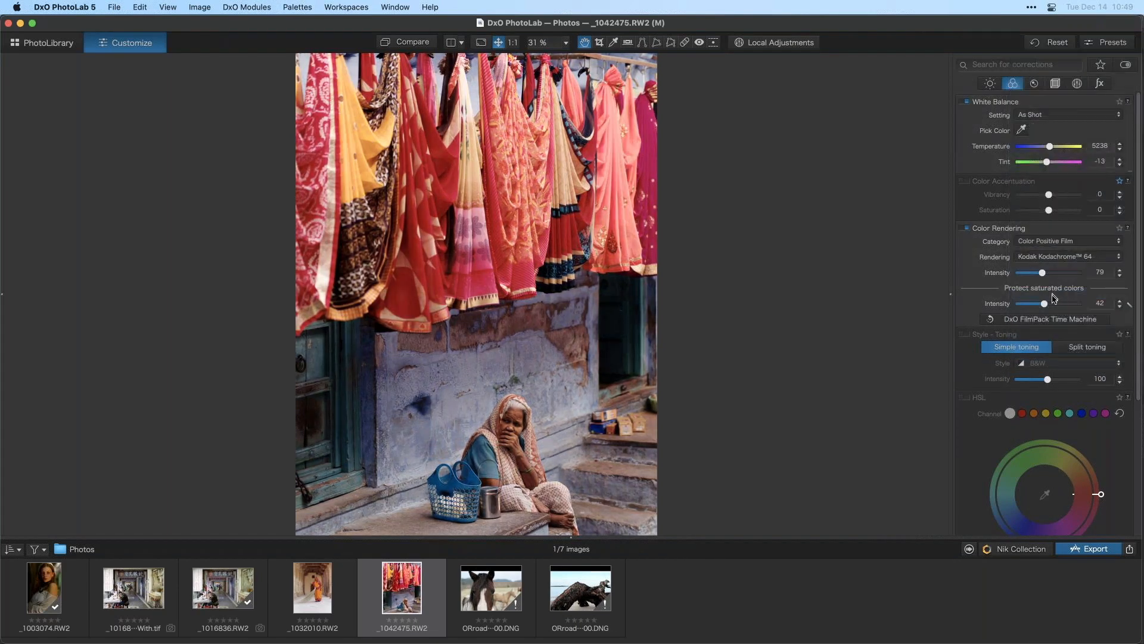
click(1055, 257)
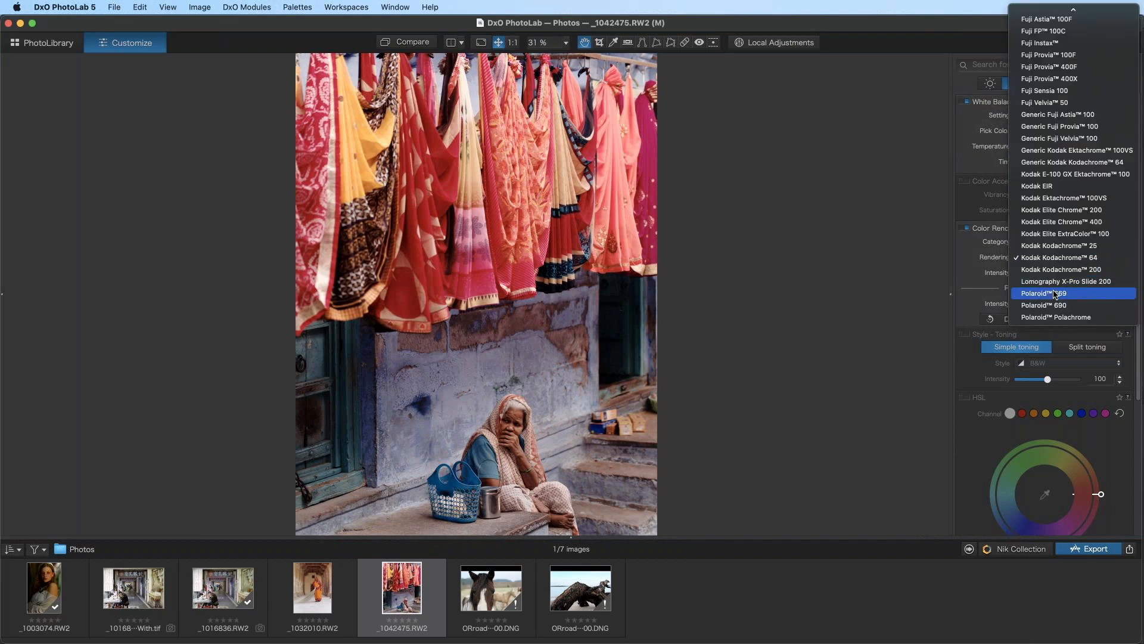
click(1063, 280)
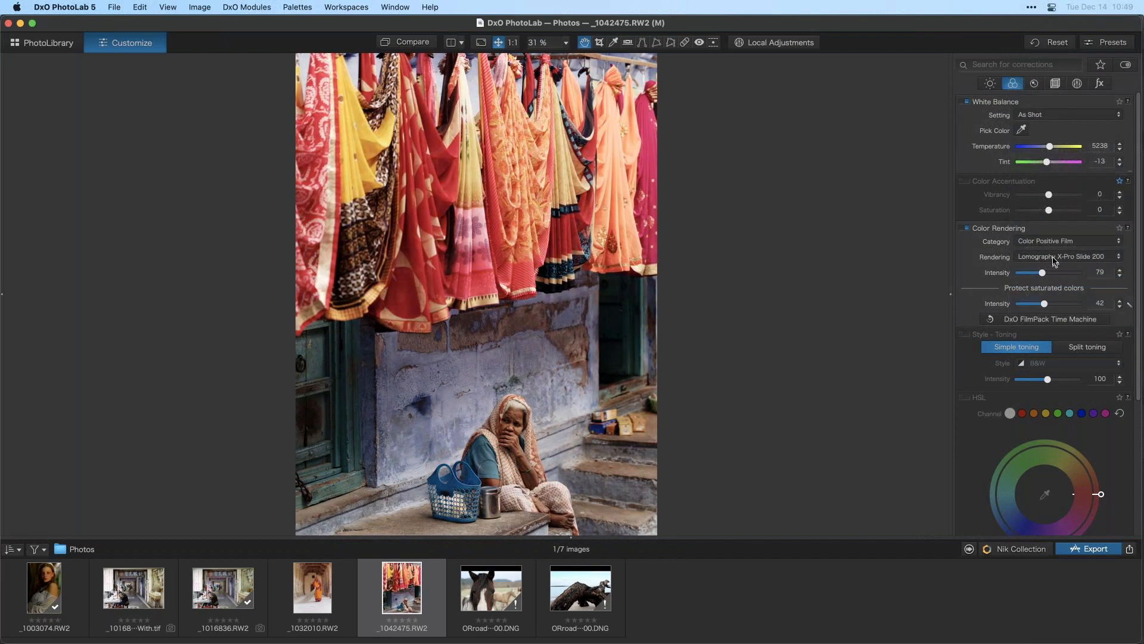
click(1055, 258)
click(1042, 174)
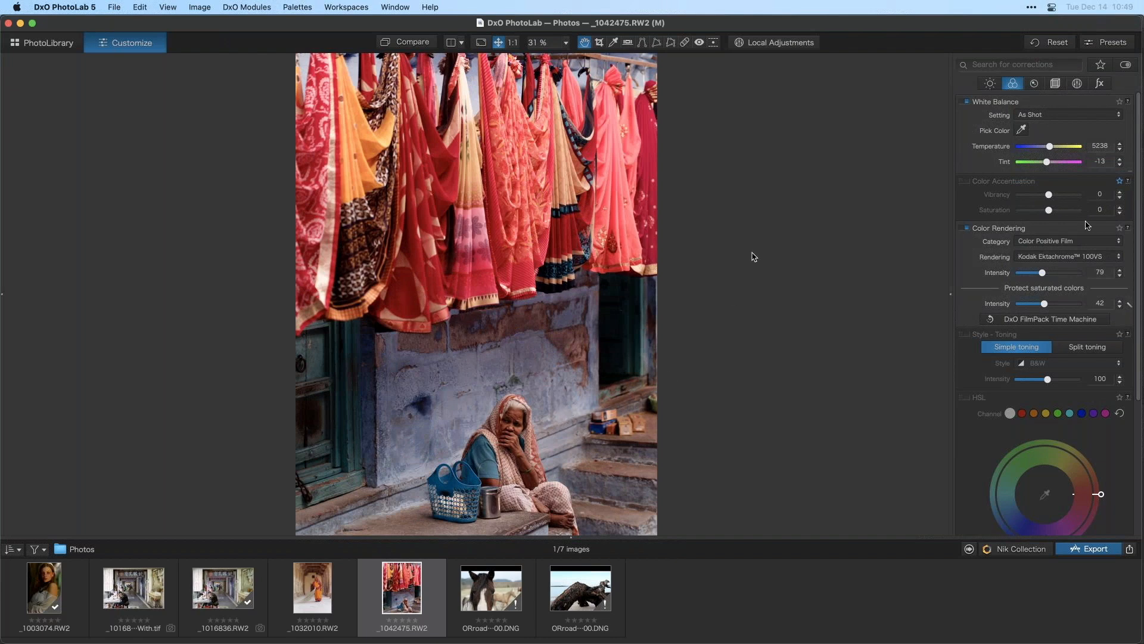
- Open the side palettes and review the Color Rendering category options without changing them
scroll(1140, 253, down, 1)
scroll(1139, 254, down, 5)
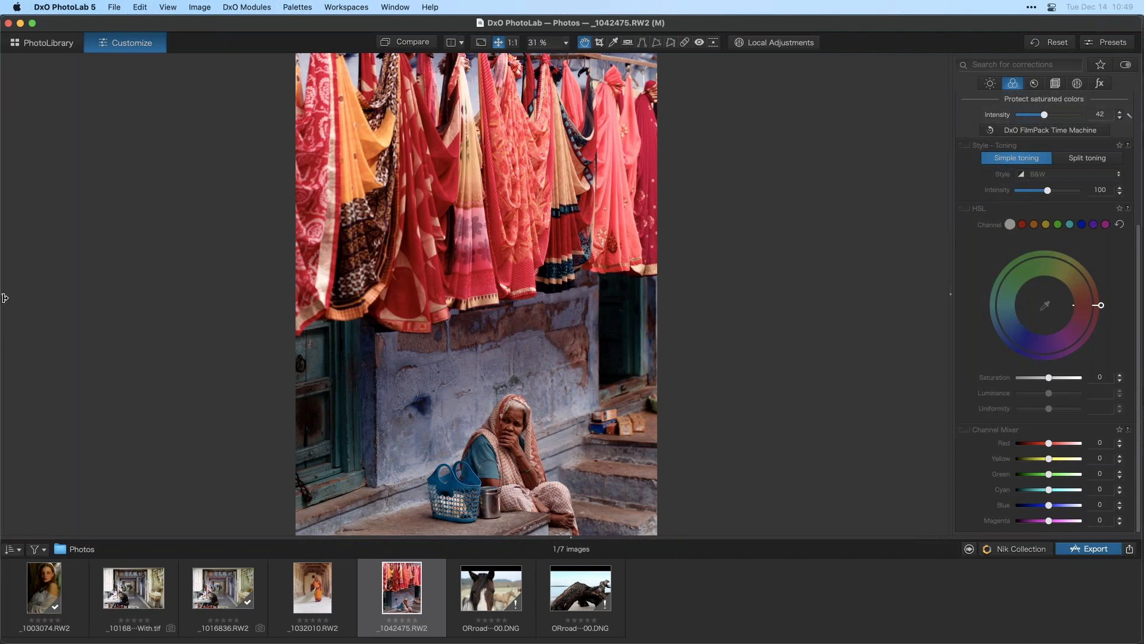
click(5, 297)
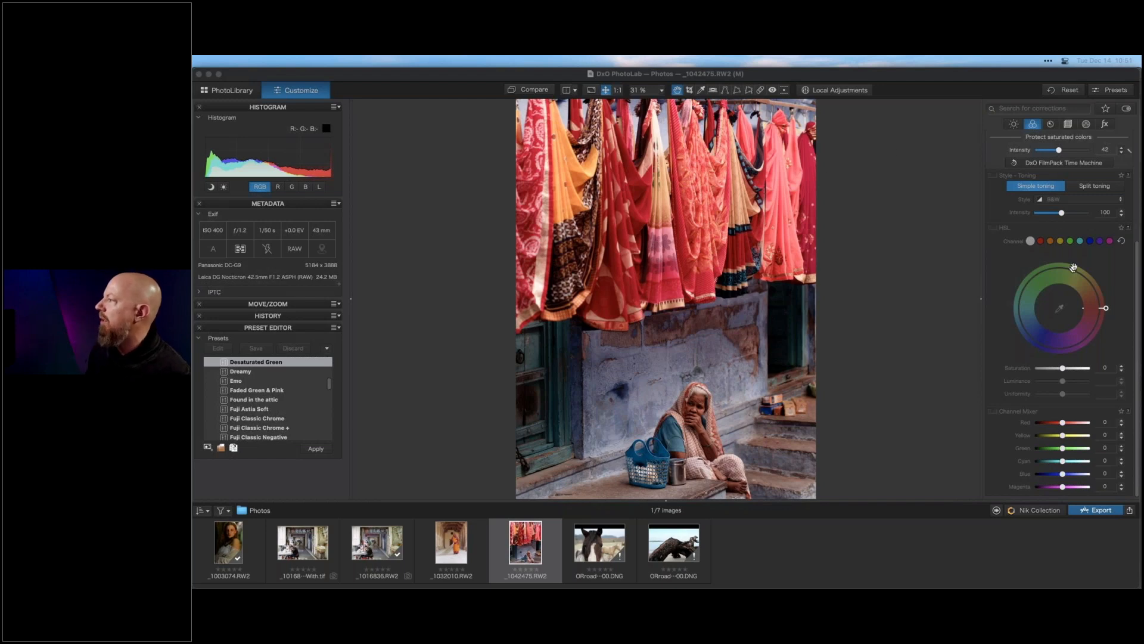
scroll(1062, 240, up, 5)
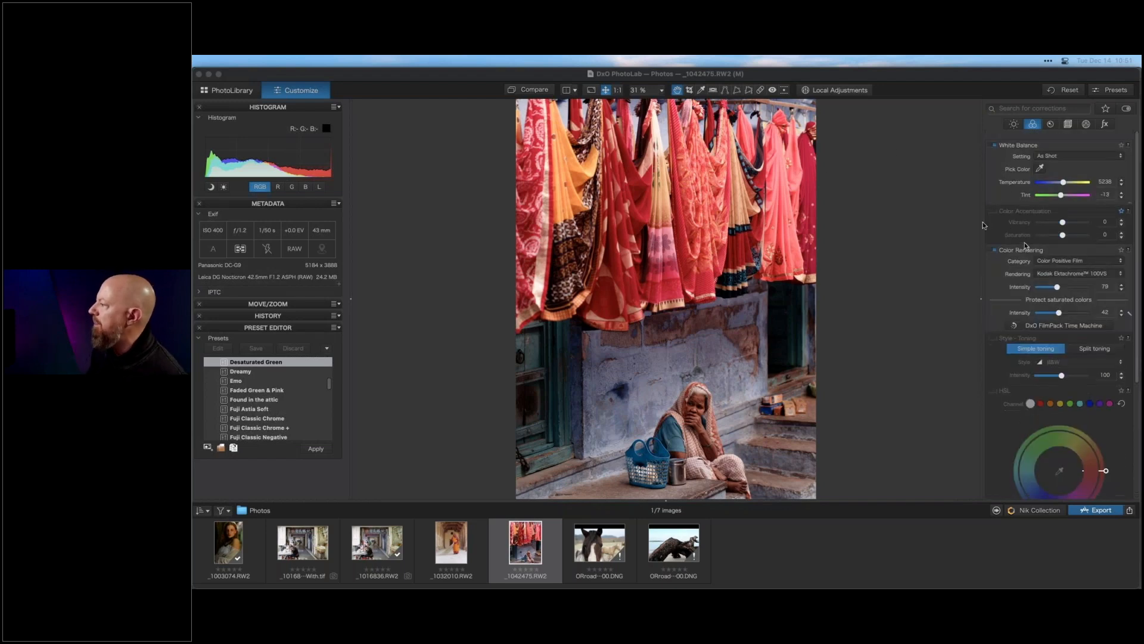
click(1073, 255)
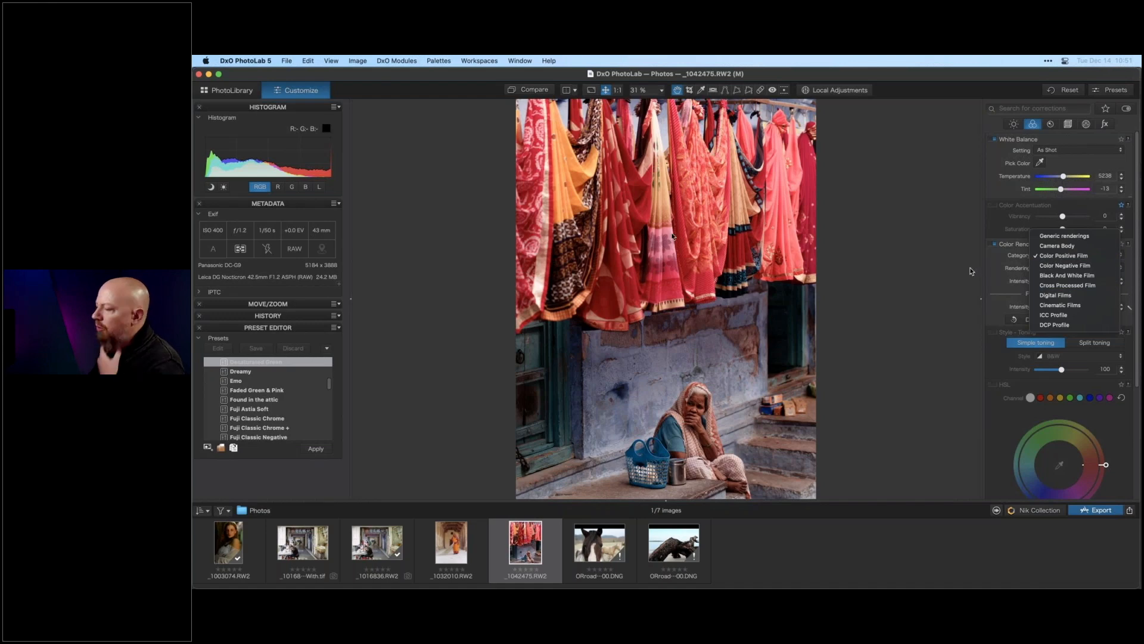
click(894, 256)
- Switch to DxO FilmPack 6 and open the photo of the woman sweeping under the arches
key(super+Tab)
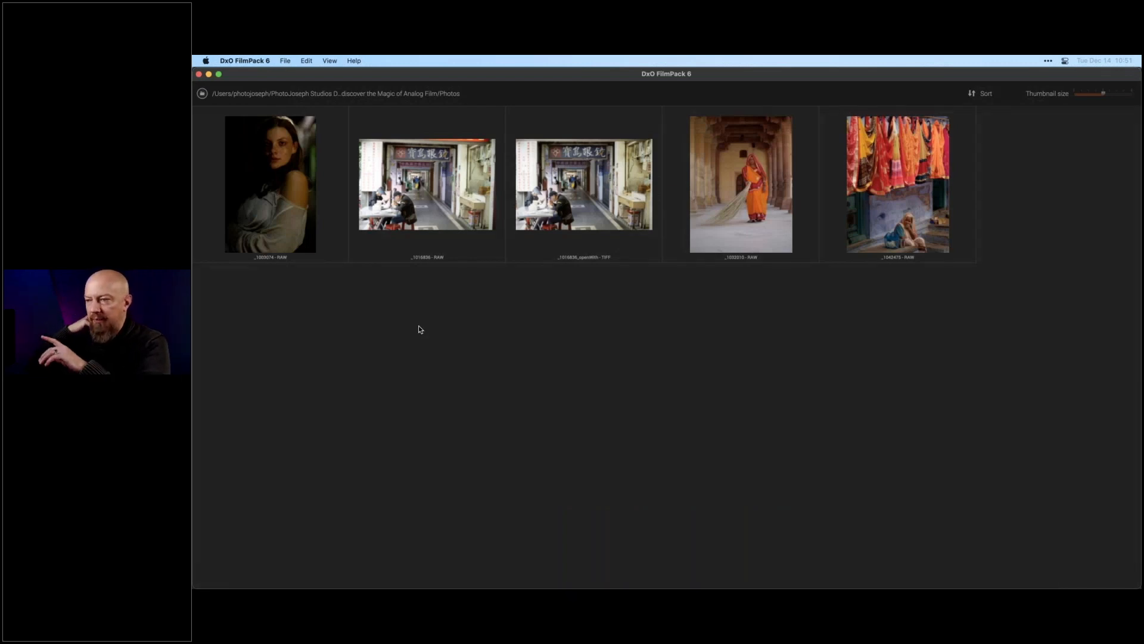
click(750, 183)
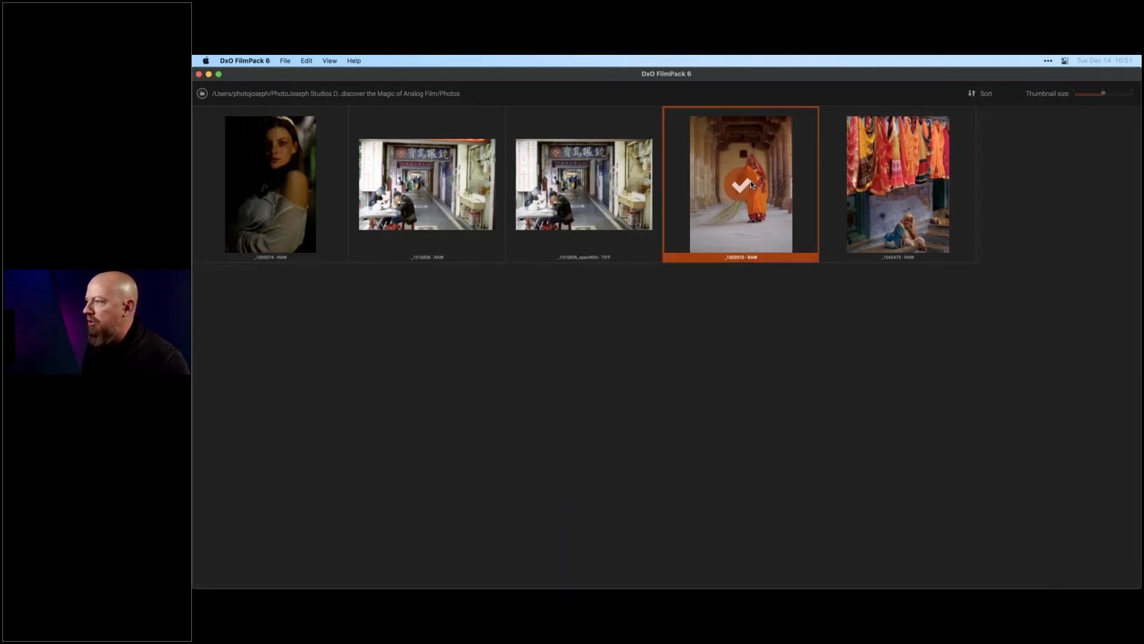
click(755, 186)
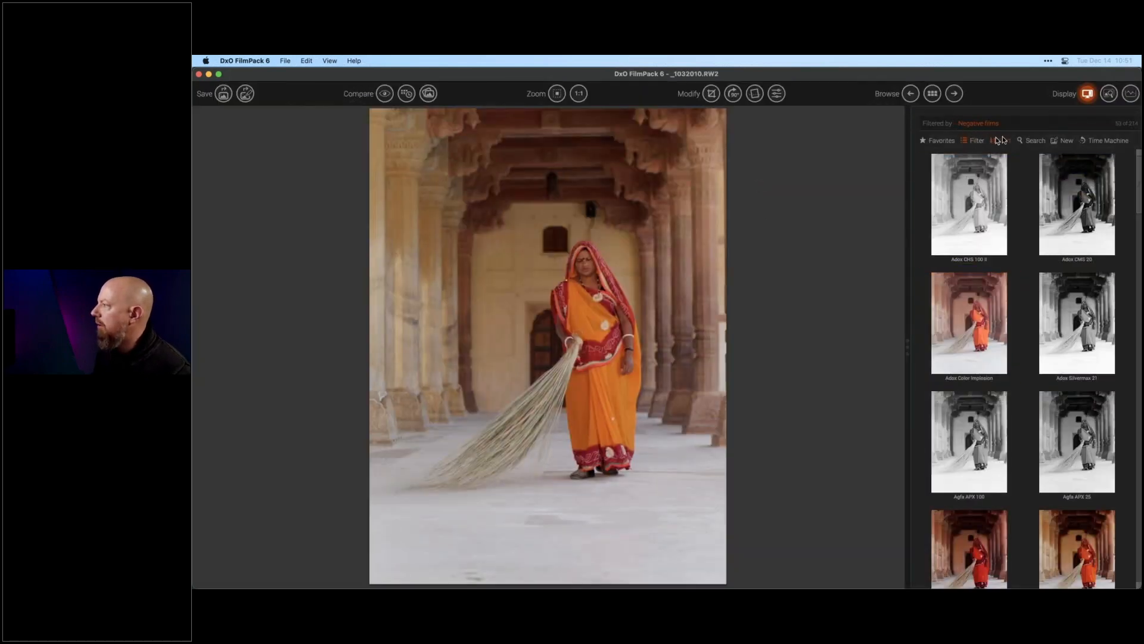
- Clear the preset filter and search the FilmPack presets for infra
click(972, 139)
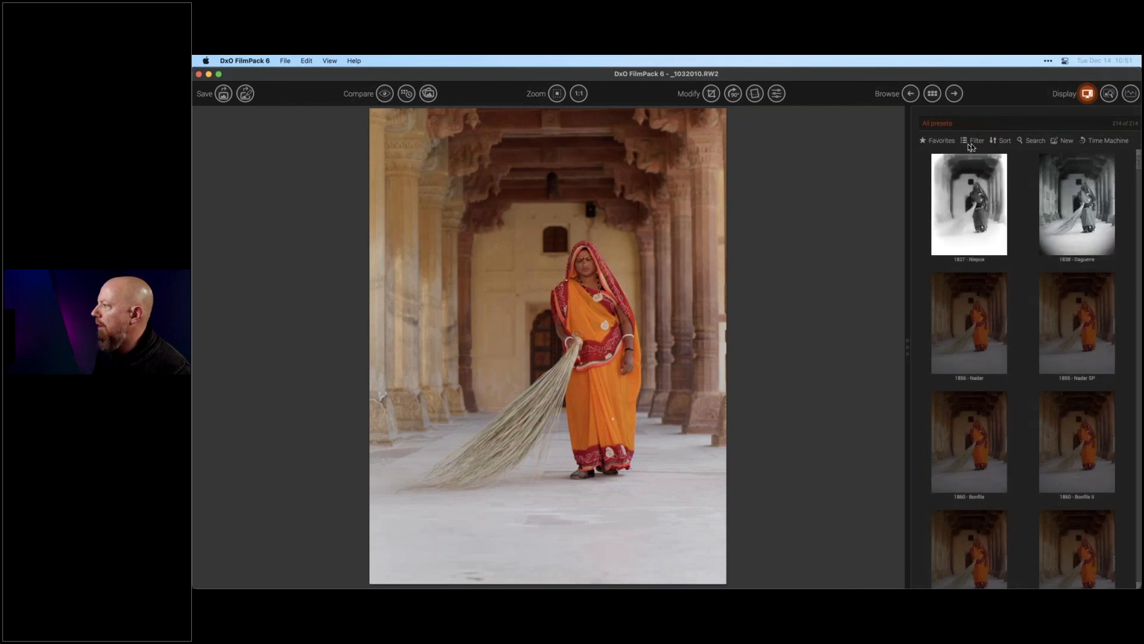
click(1028, 142)
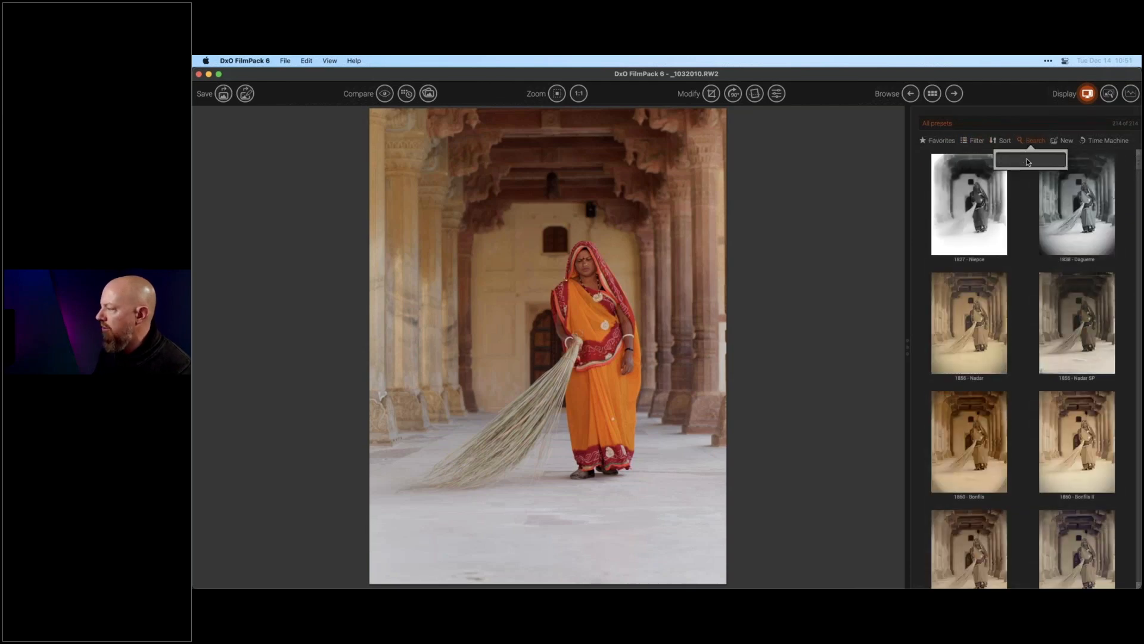
text(infra)
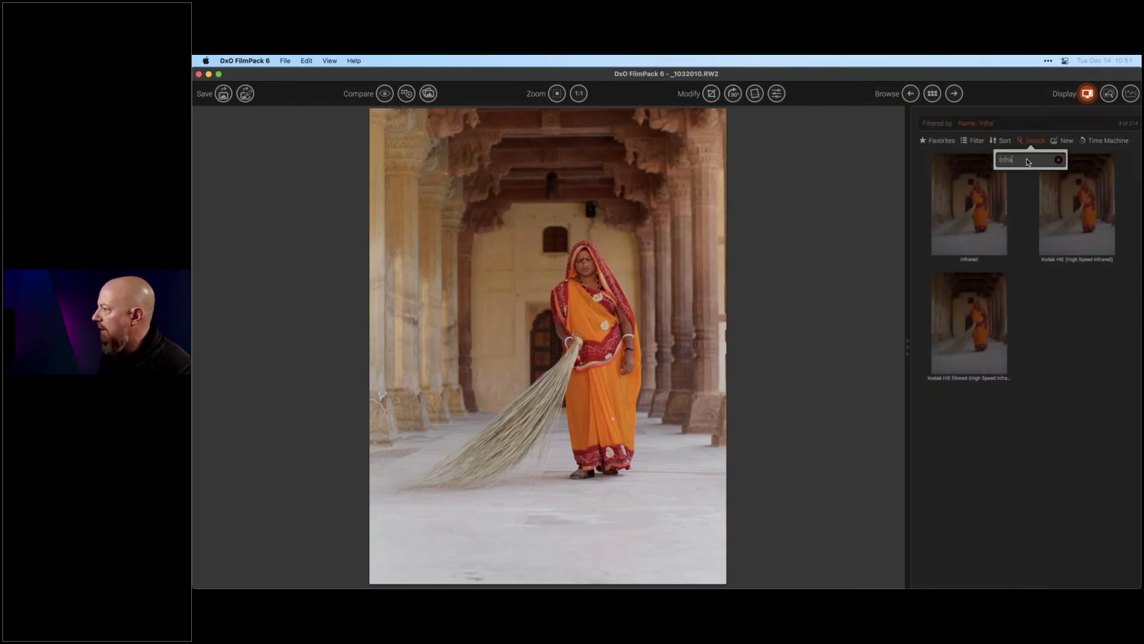
- Try the Kodak HIE and Kodak HIE Filtered infrared presets, then apply the Infrared preset
click(992, 214)
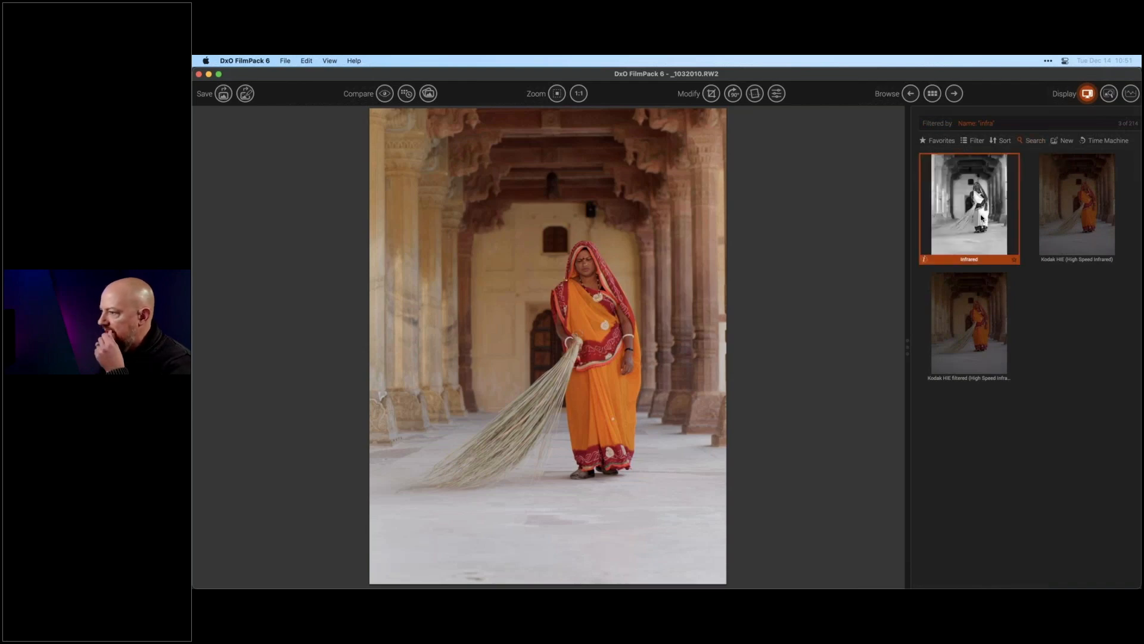
click(967, 204)
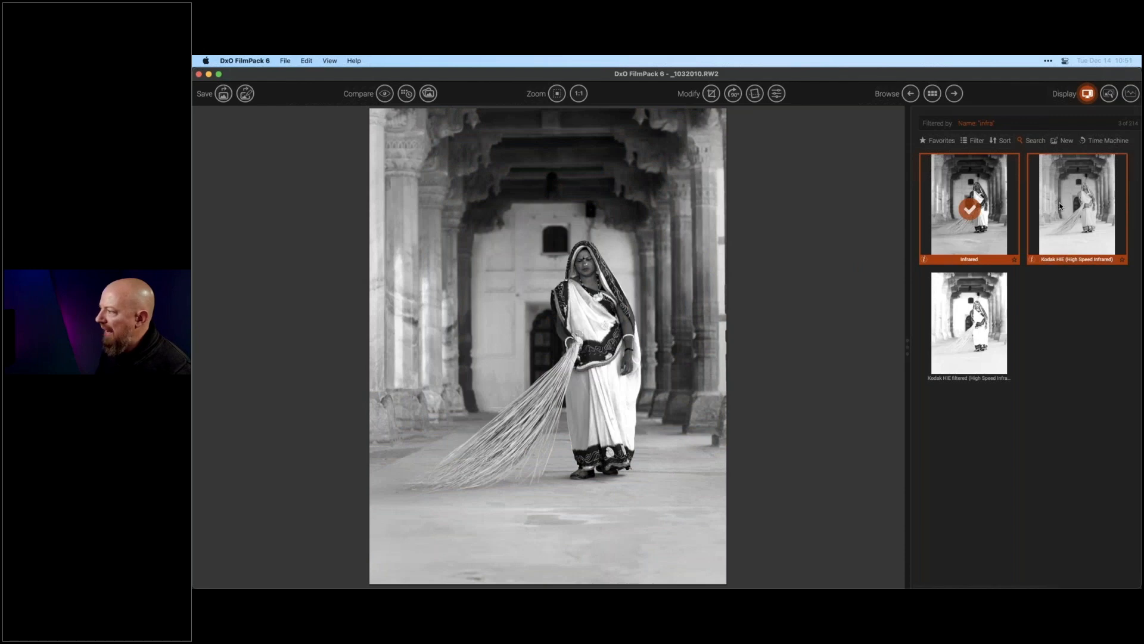
click(1060, 206)
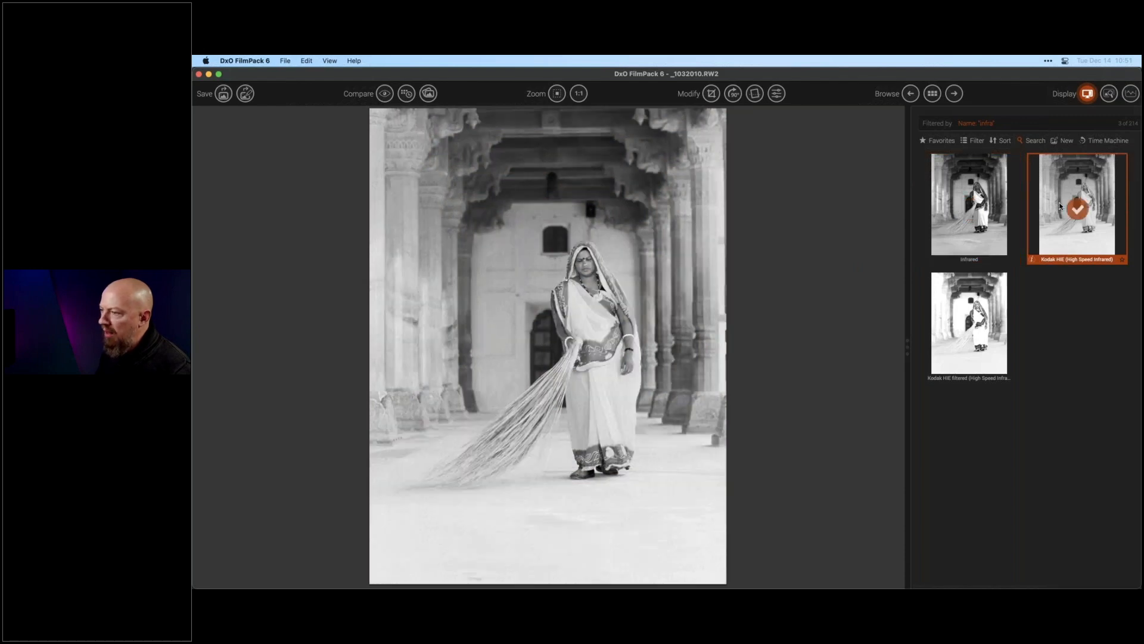
click(967, 320)
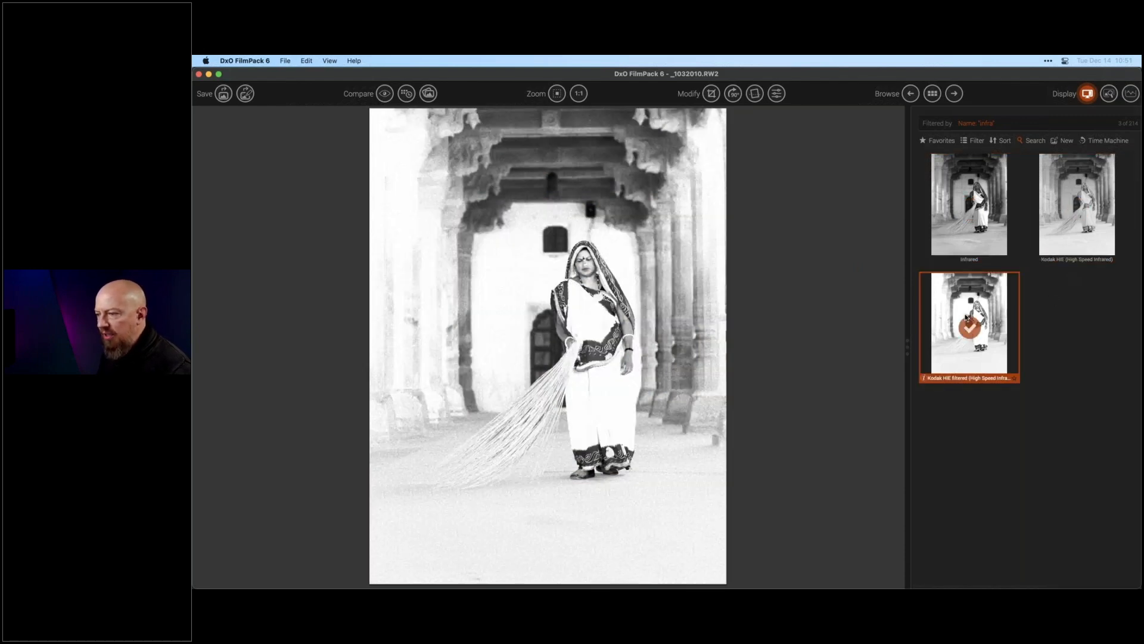
click(970, 243)
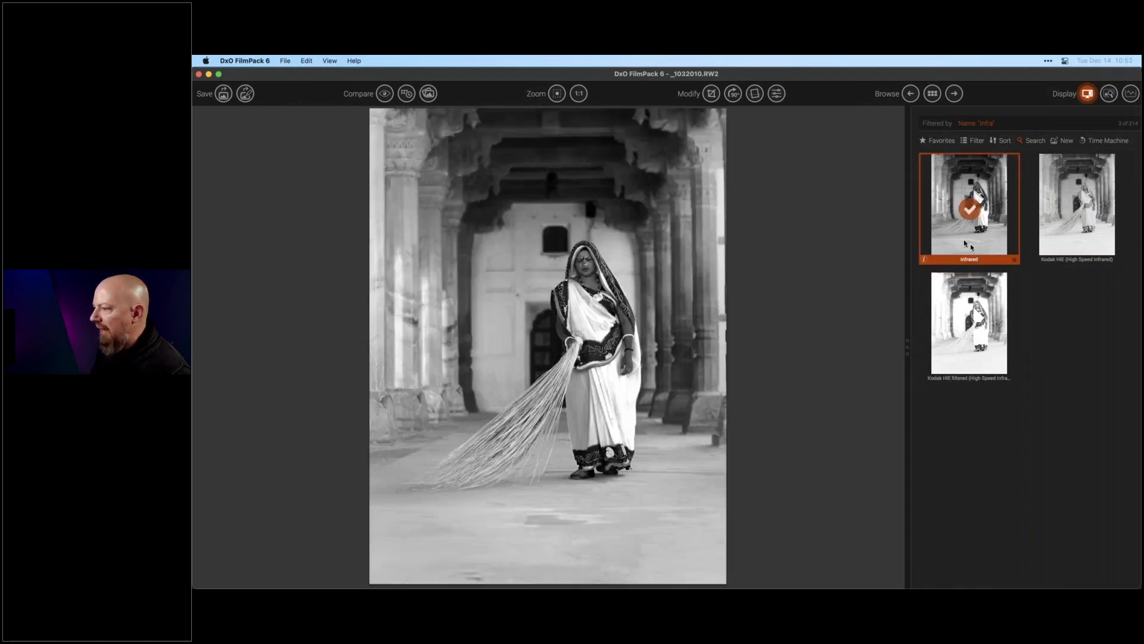
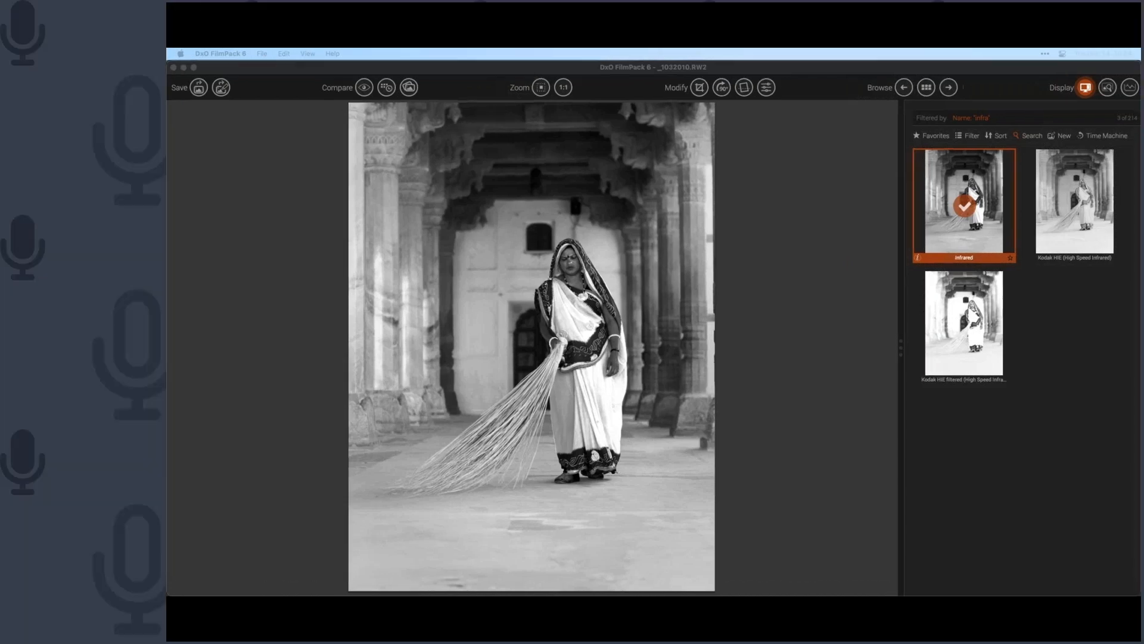
- Switch to Lightroom Classic and open the driftwood photo in the Develop module
key(super+Tab)
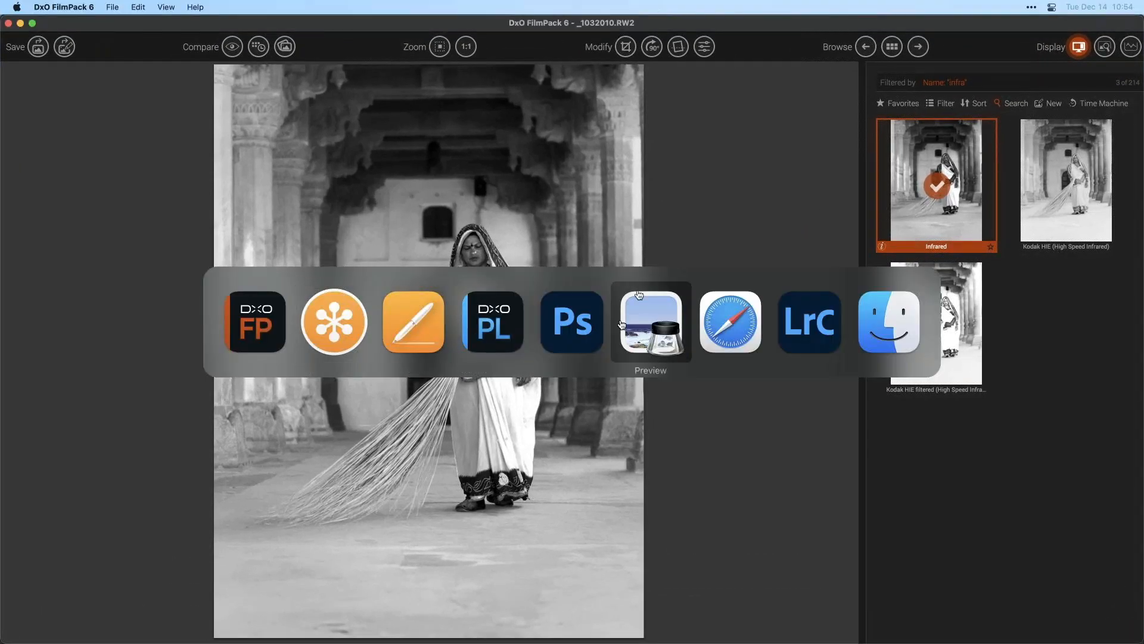
click(831, 327)
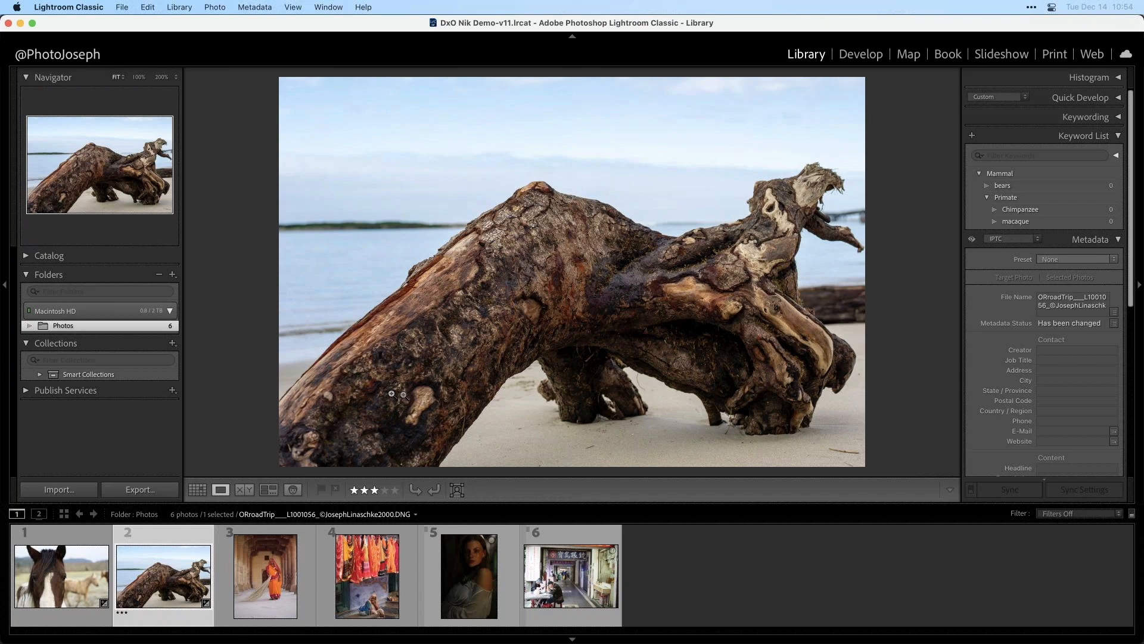
click(860, 54)
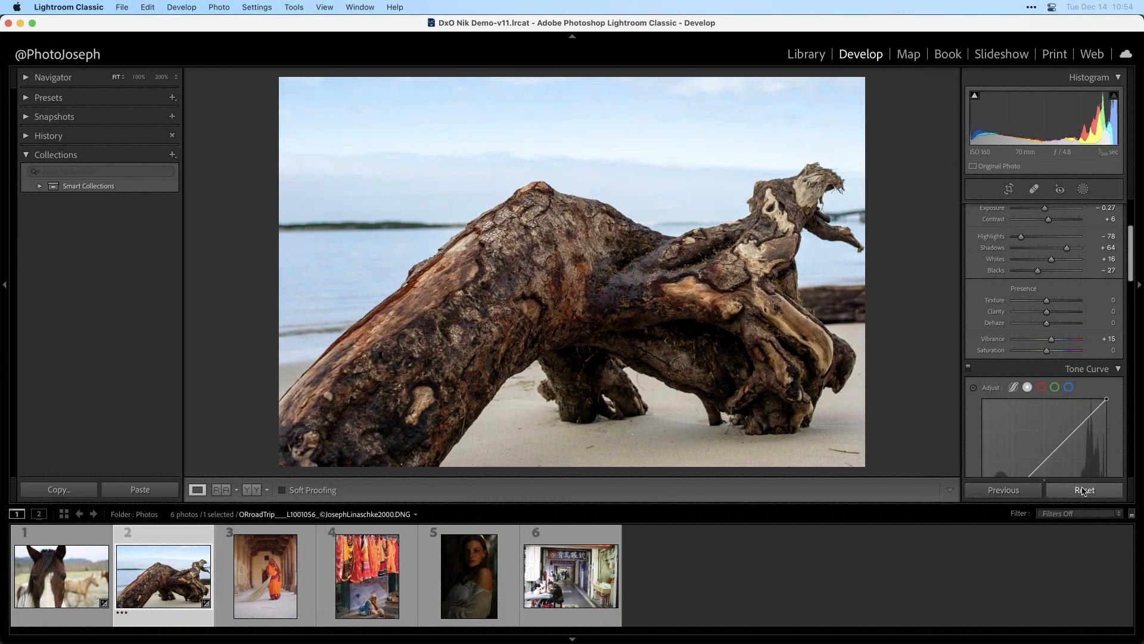
- Reset the photo's develop settings, then apply Auto tone
click(1083, 490)
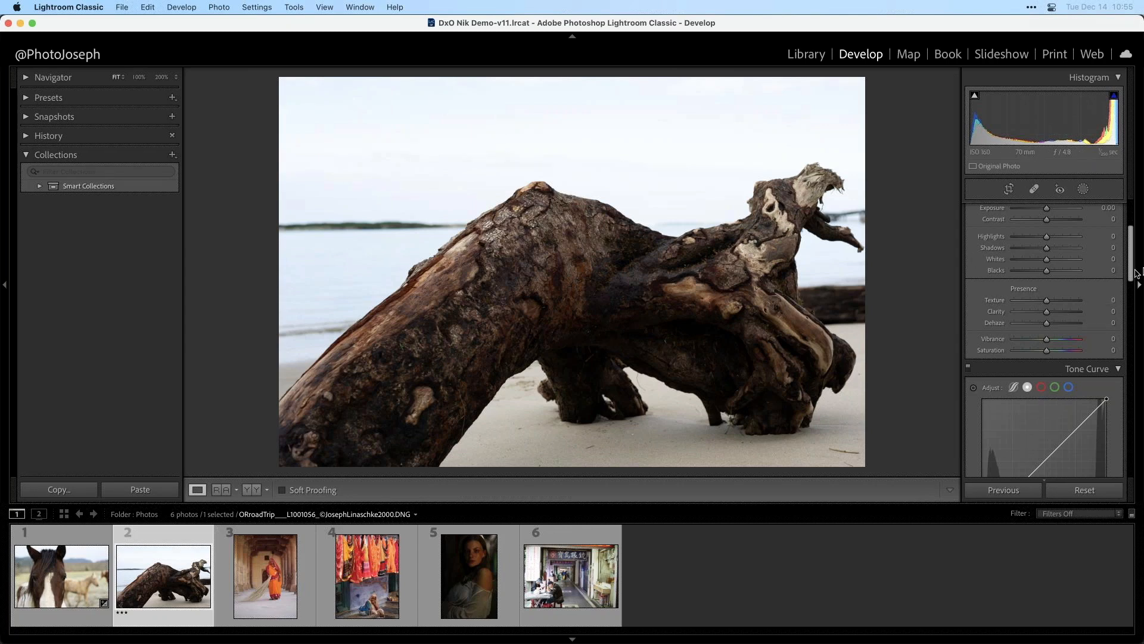
scroll(1134, 234, up, 3)
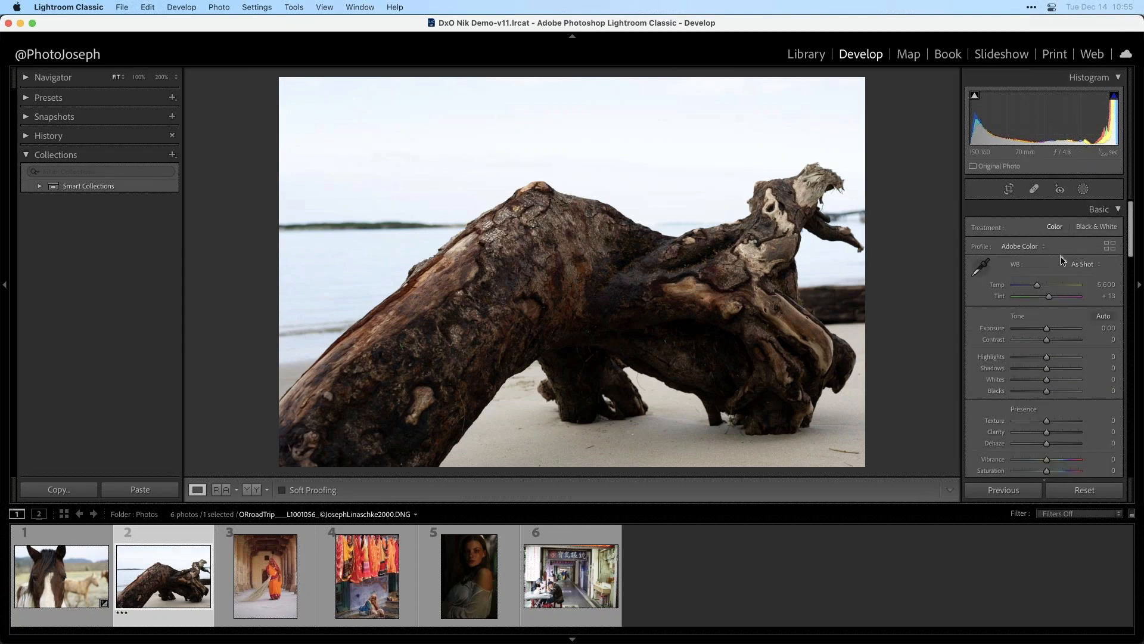
click(1094, 316)
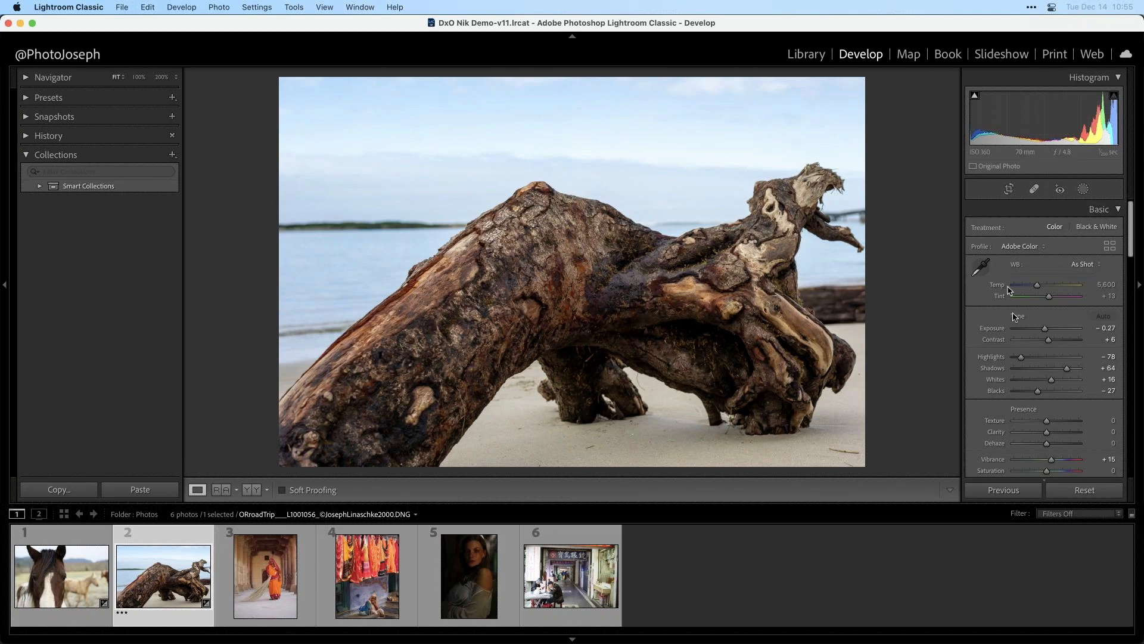
- Set the Blacks slider to -2
drag(1030, 391, 1042, 394)
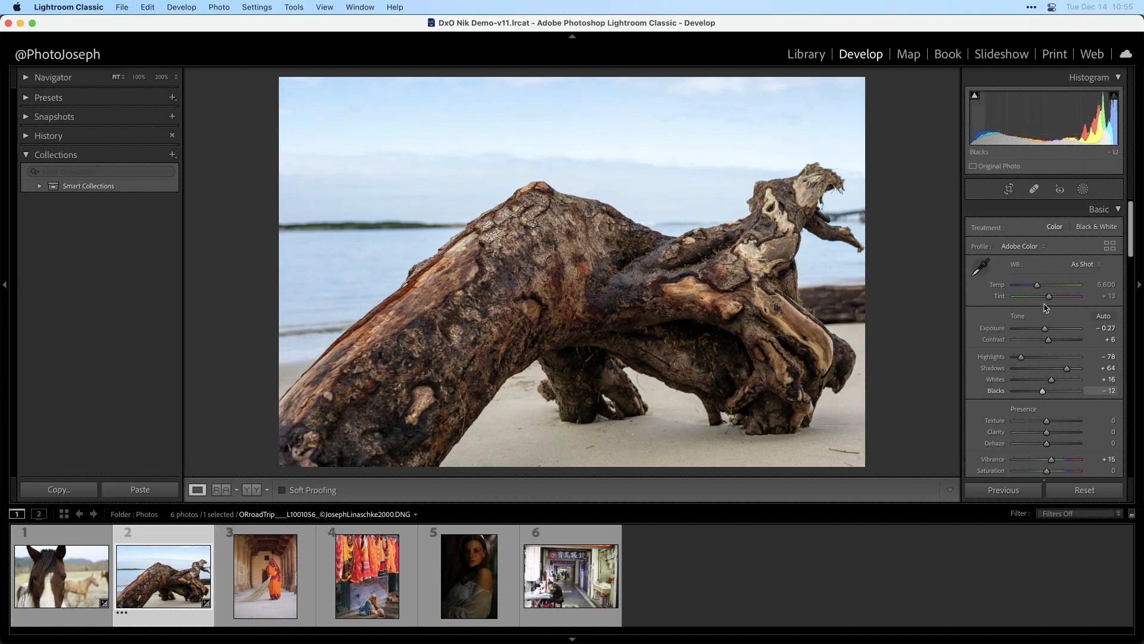
click(974, 95)
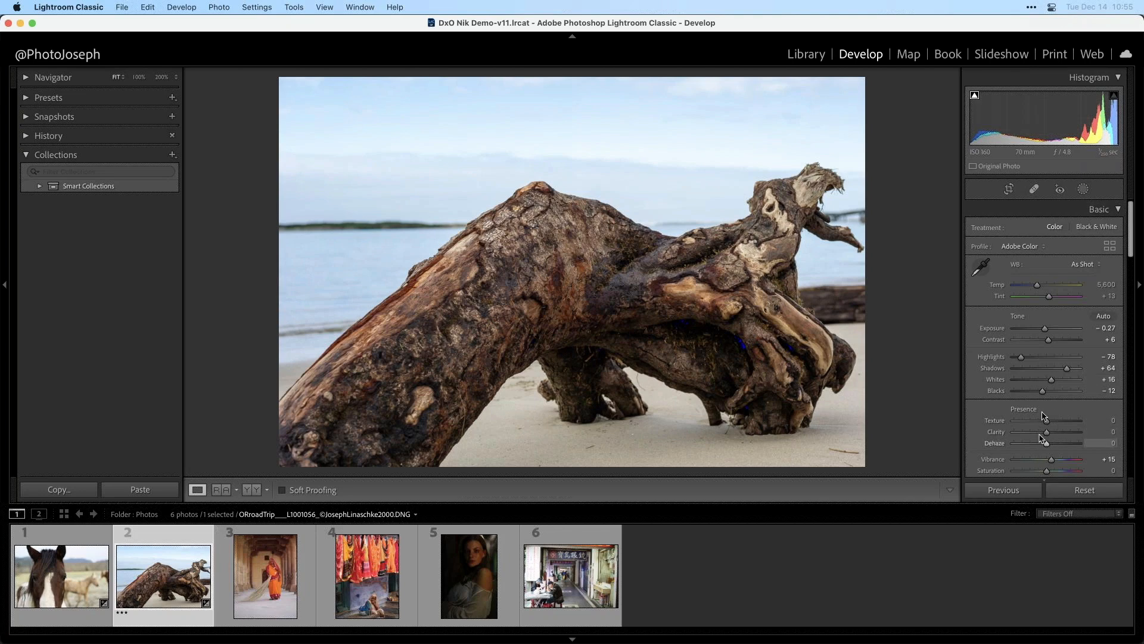
drag(1042, 393, 1045, 394)
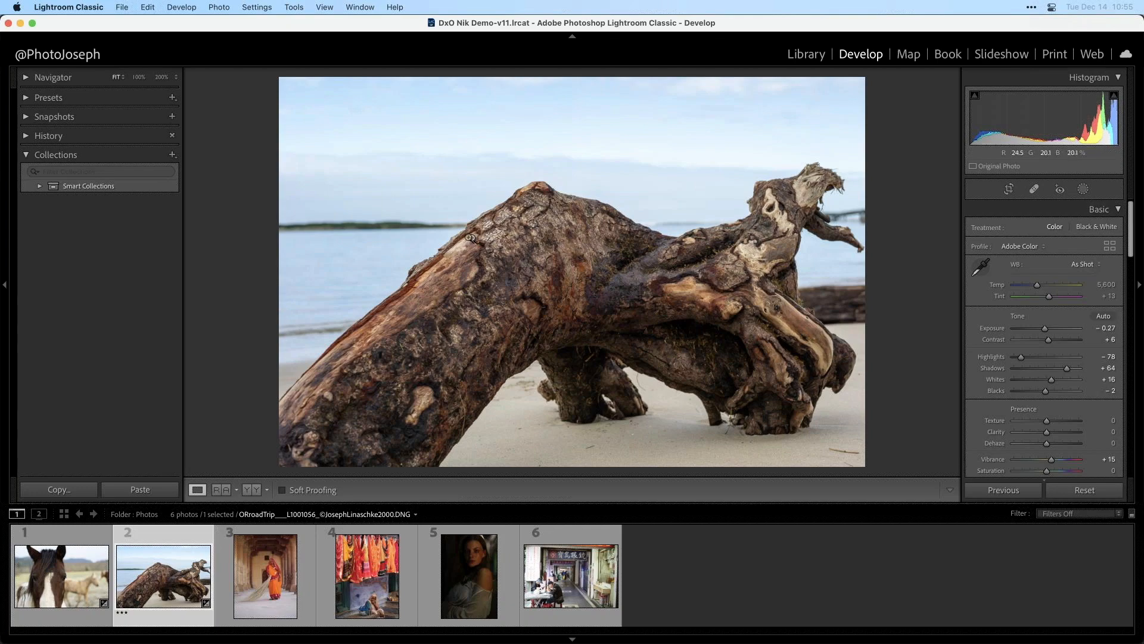
- Edit the photo in DxO FilmPack 6 as a TIFF copy with Lightroom adjustments
click(287, 6)
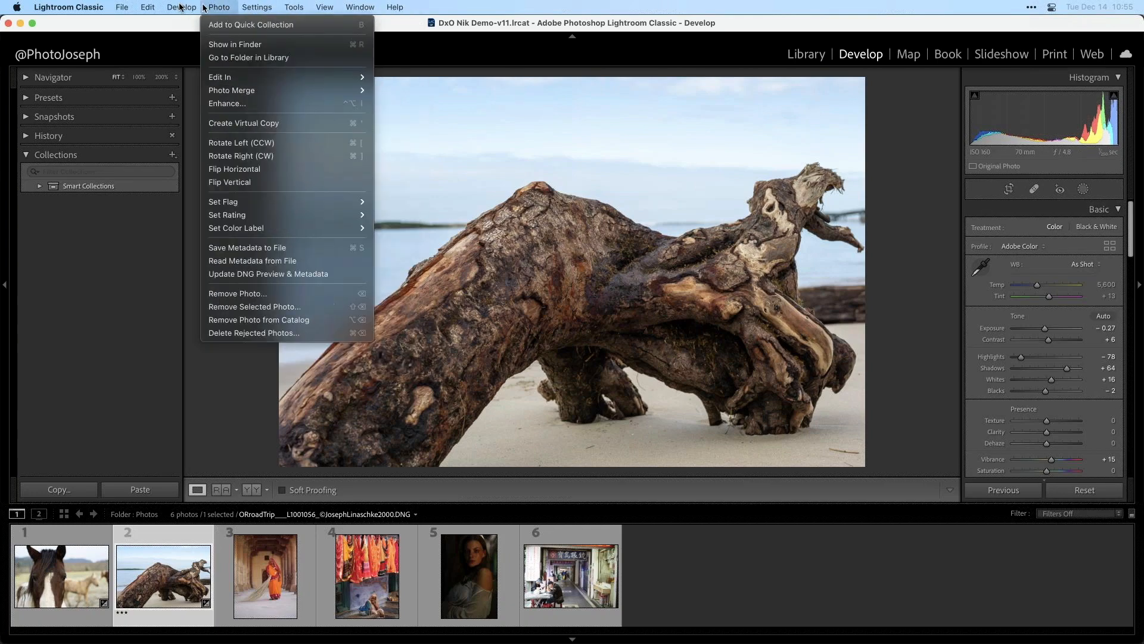
mouse_move(206, 4)
mouse_move(390, 7)
text(film)
mouse_move(238, 77)
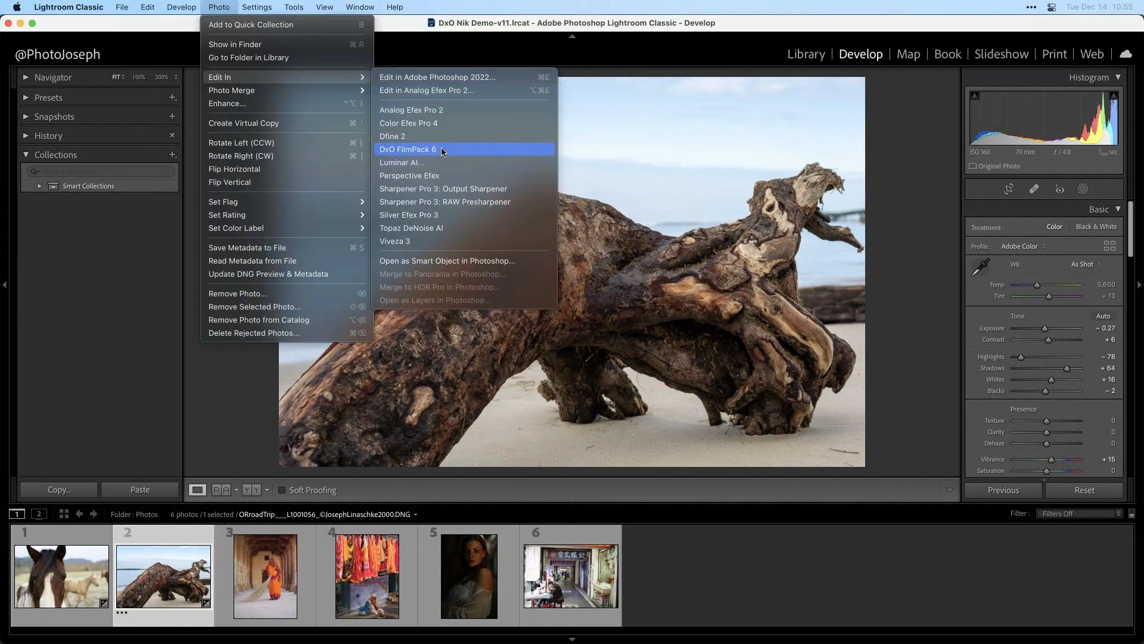
click(441, 150)
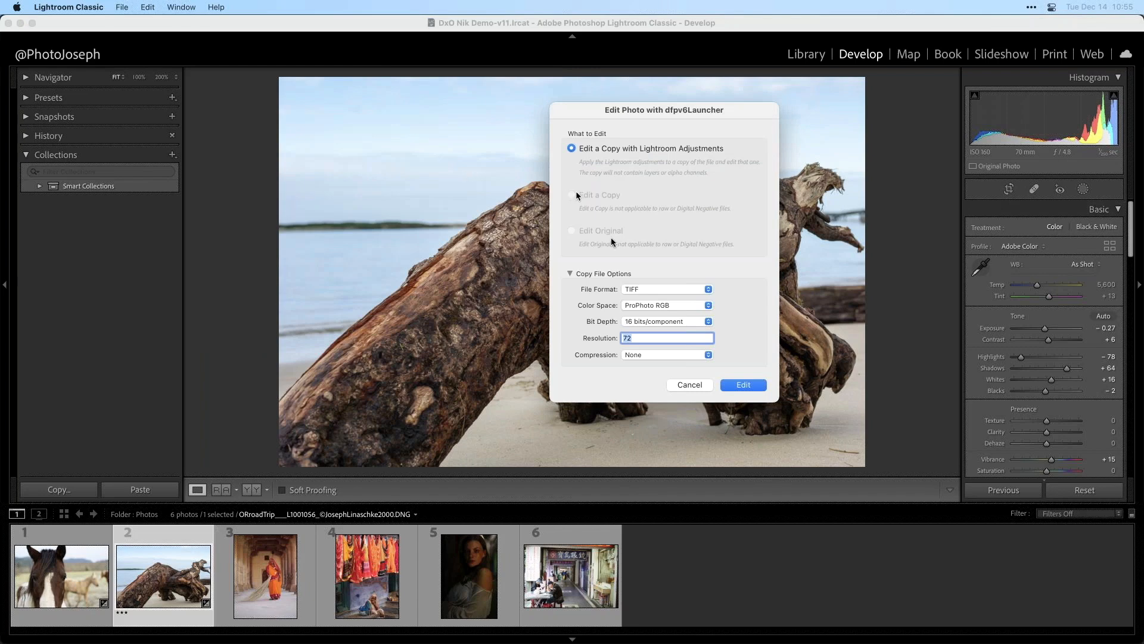
click(690, 288)
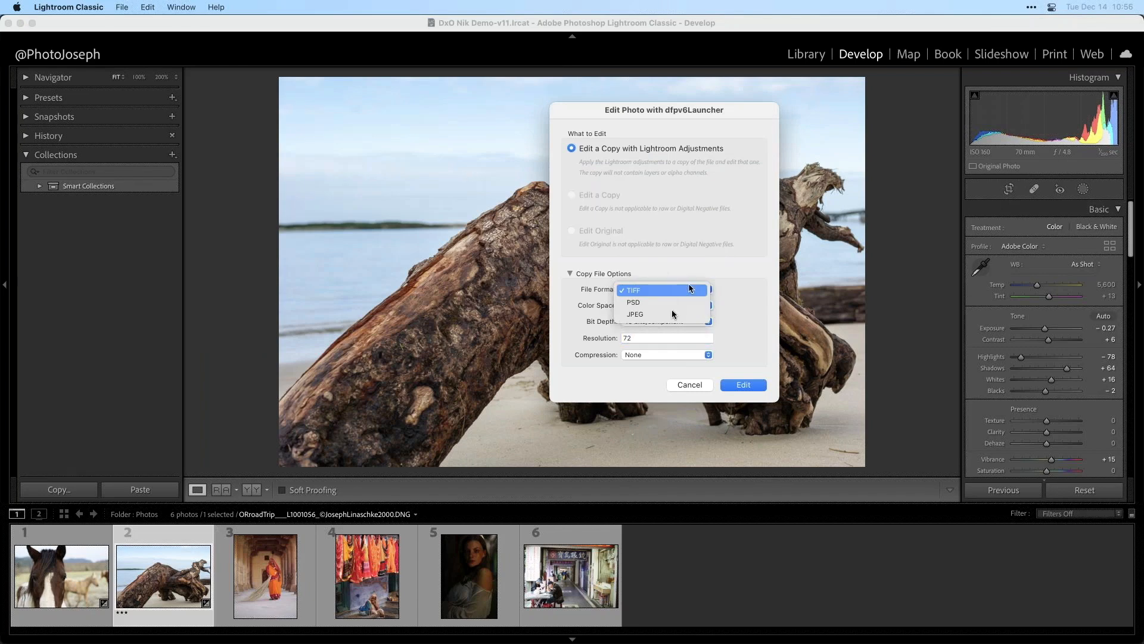
click(678, 290)
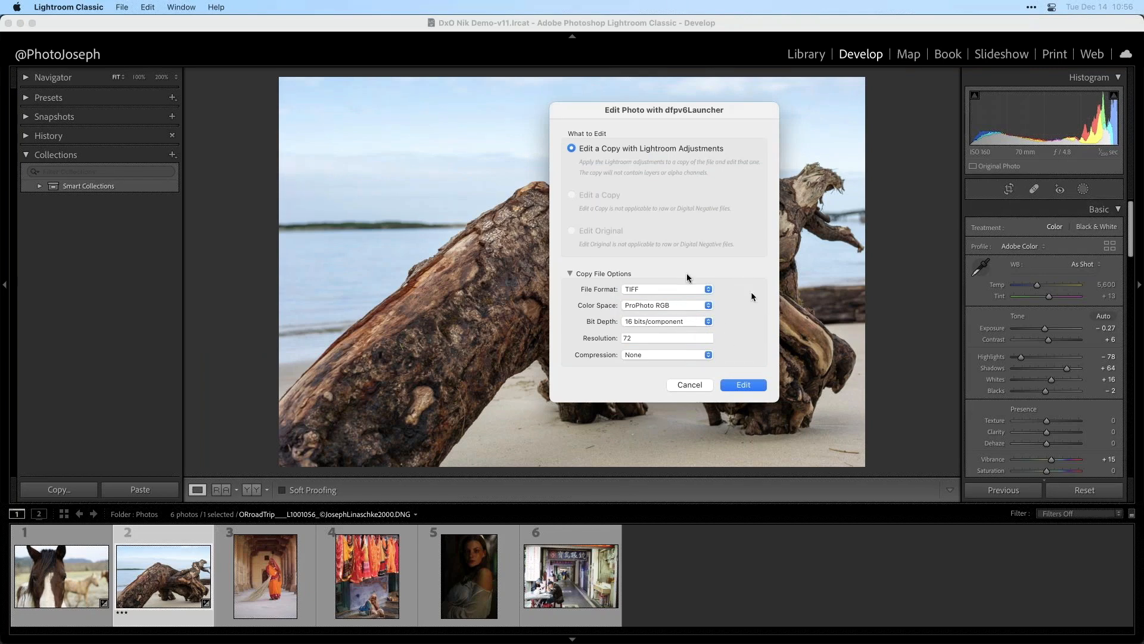
click(744, 383)
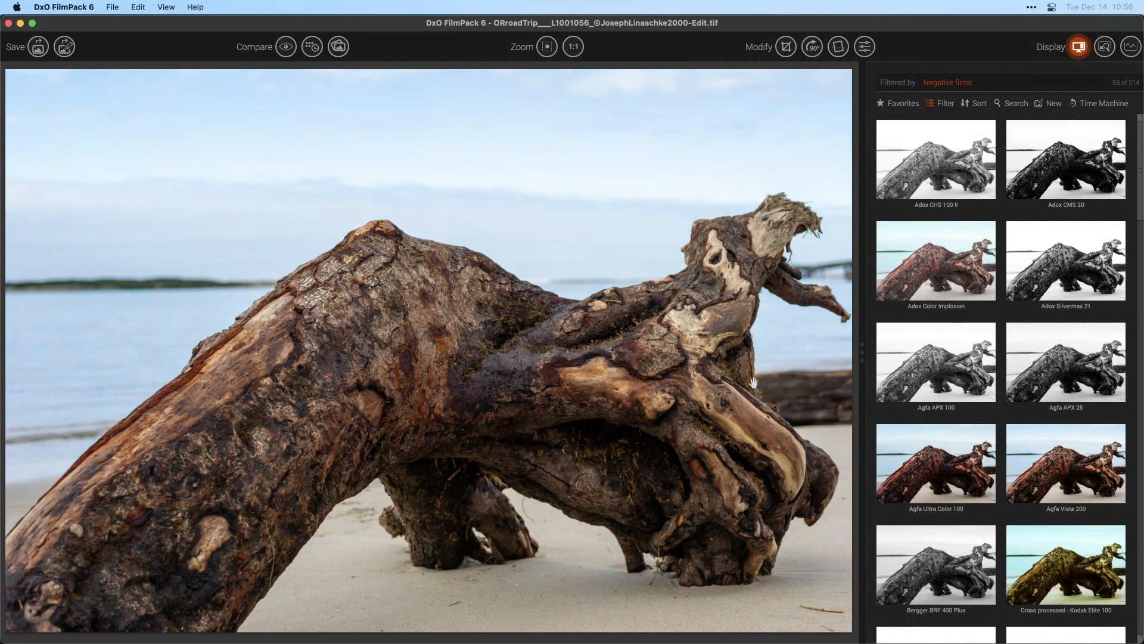
- Browse the Time Machine eras from 19 Century through the 1920's, then close the Time Machine
click(1087, 104)
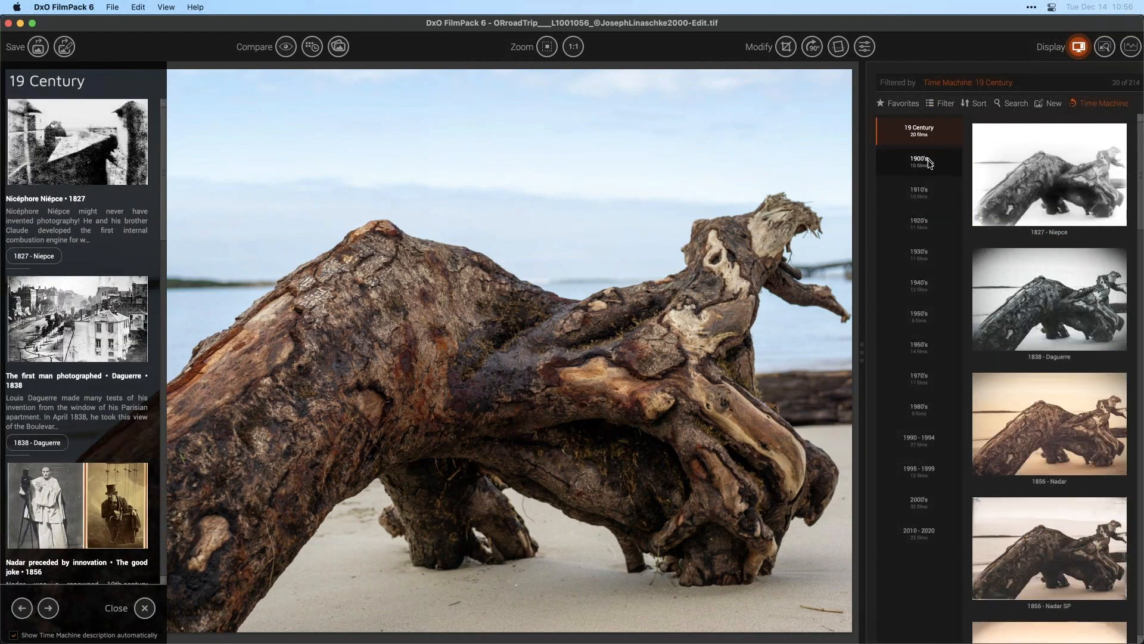
click(930, 163)
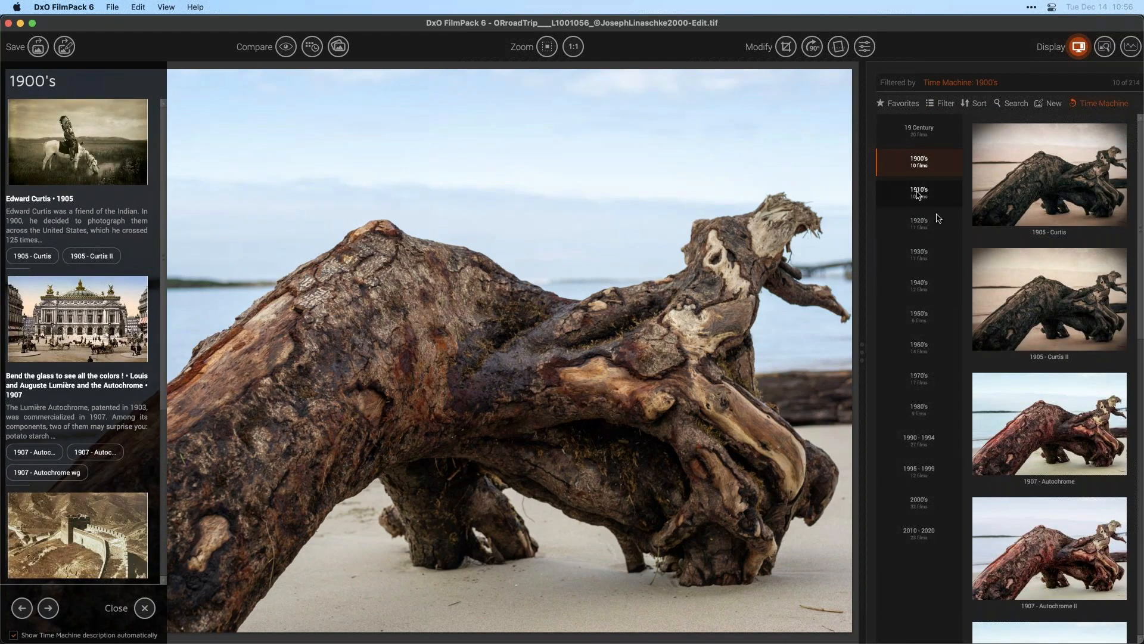
click(918, 193)
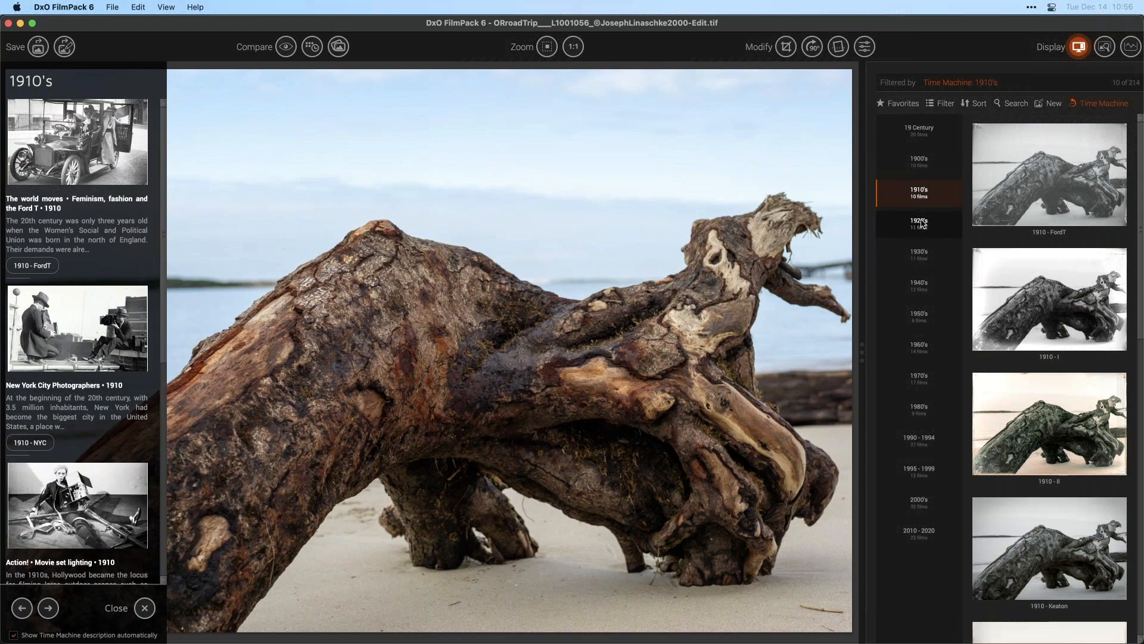
click(922, 223)
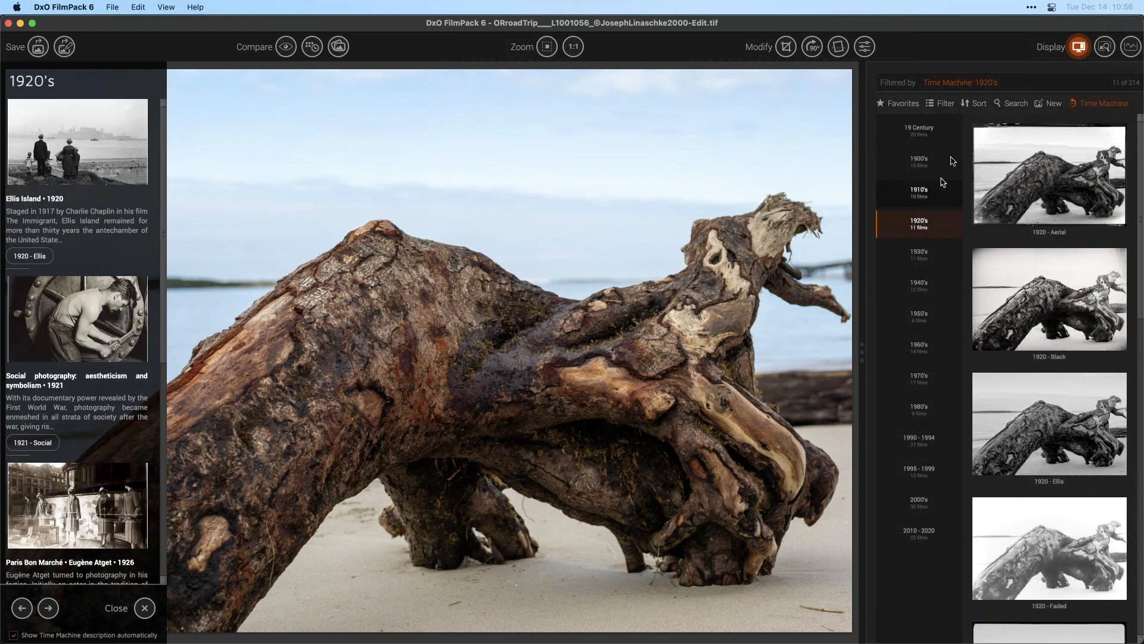
click(1102, 105)
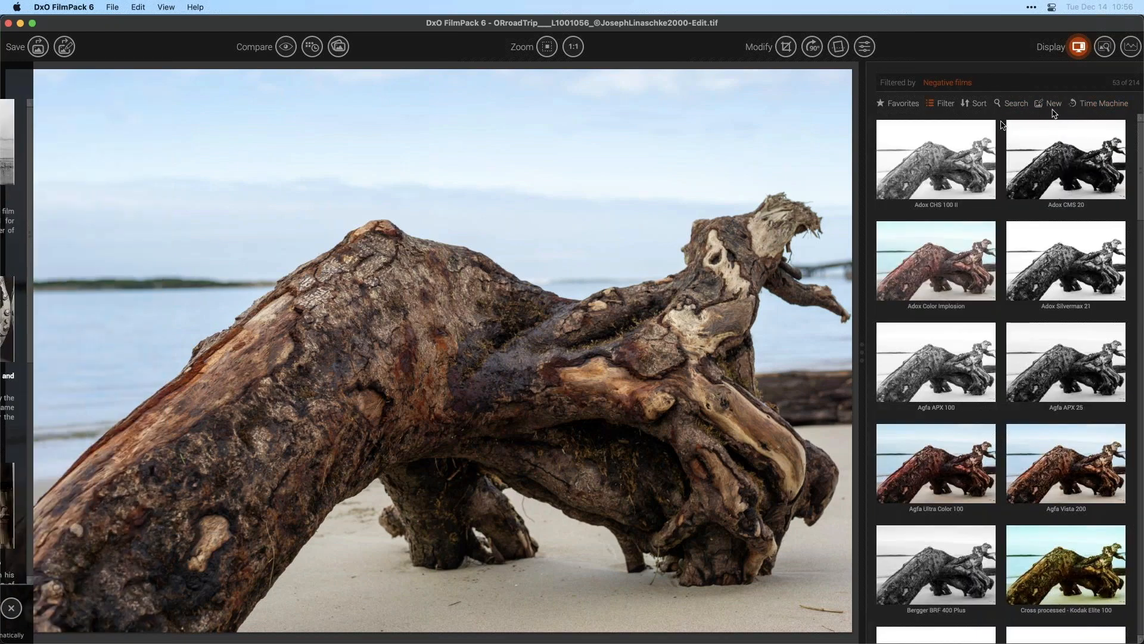
- Clear the Negative films filter and filter the presets to Black & White
click(937, 102)
click(956, 90)
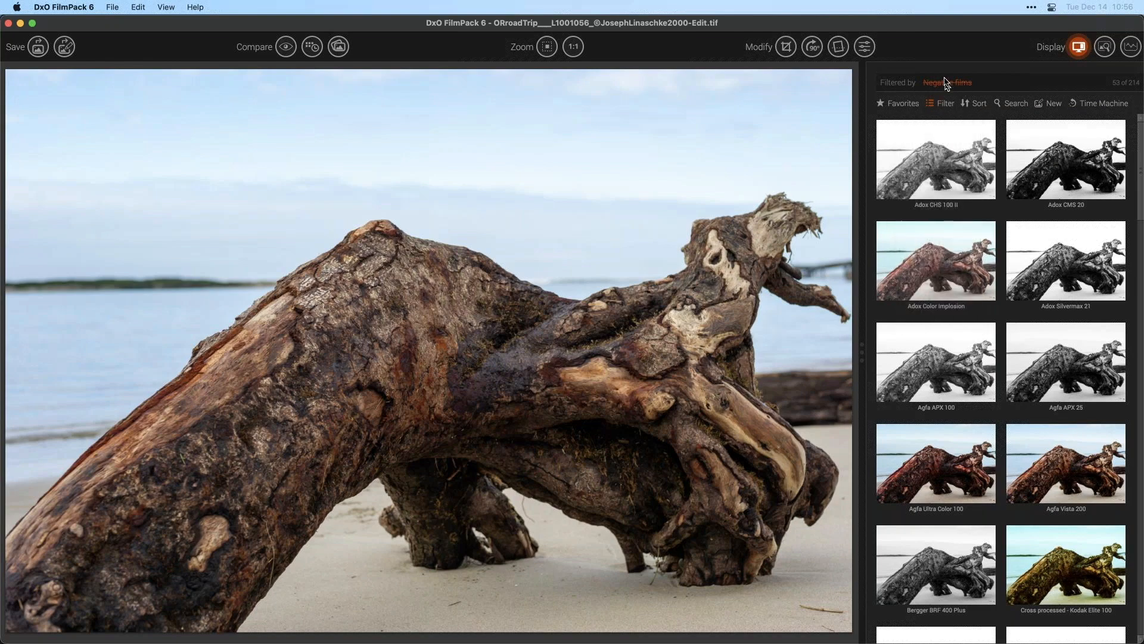
click(947, 84)
click(941, 103)
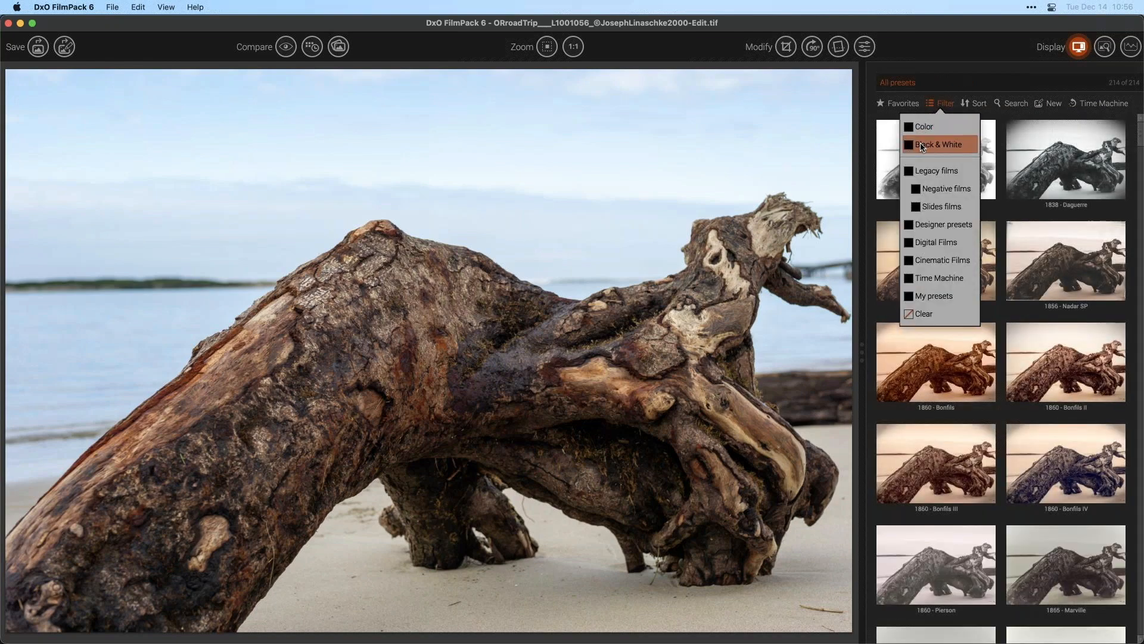
click(922, 145)
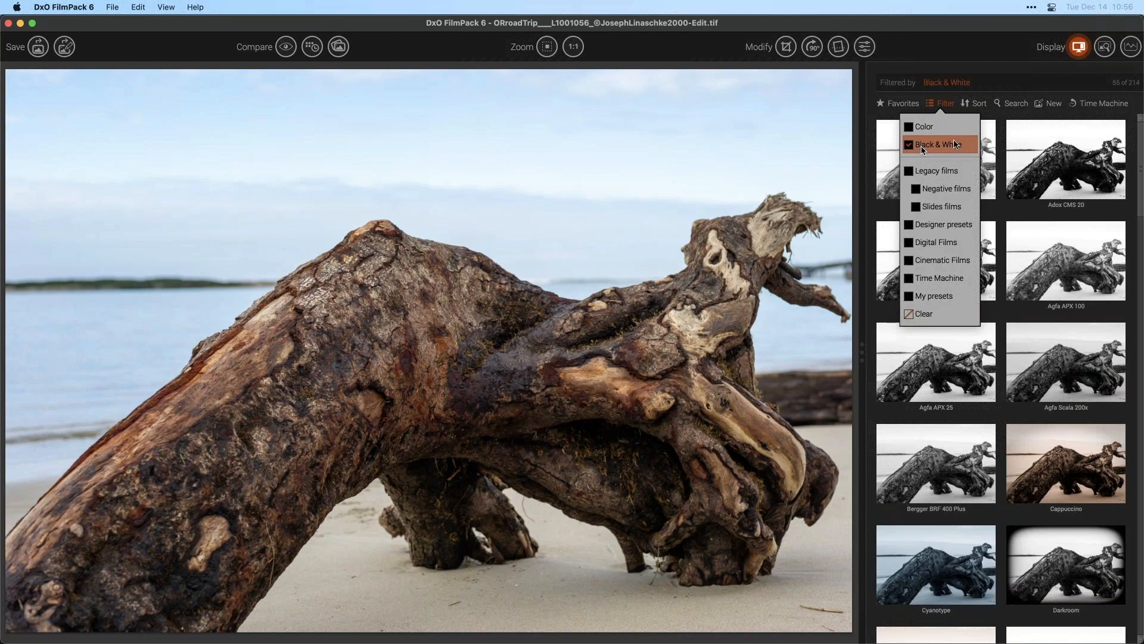
click(947, 171)
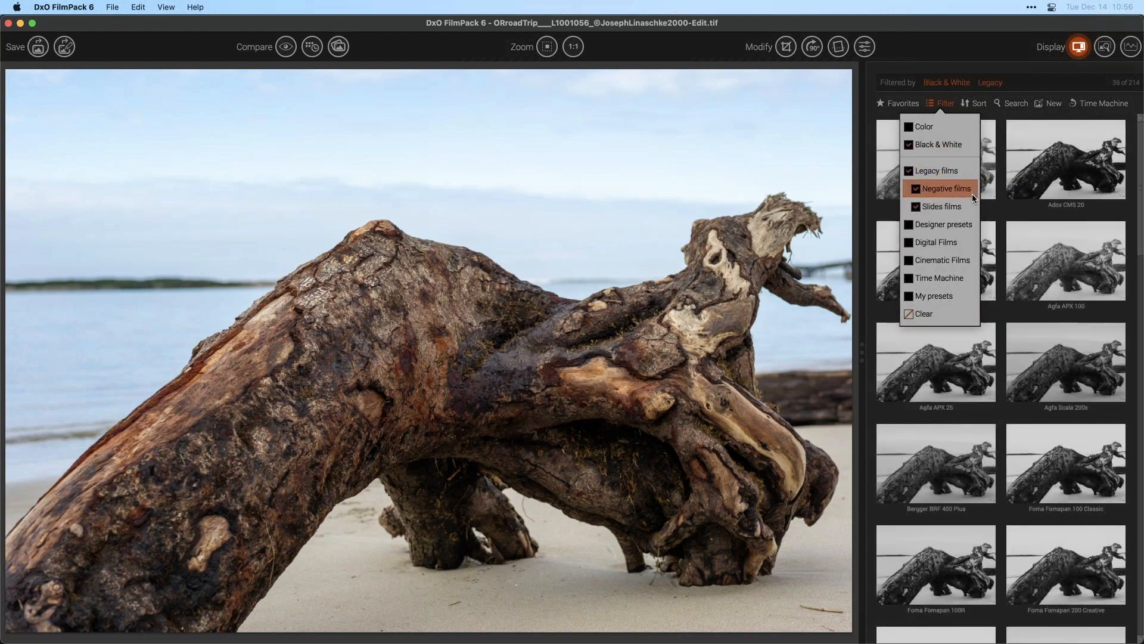
click(939, 173)
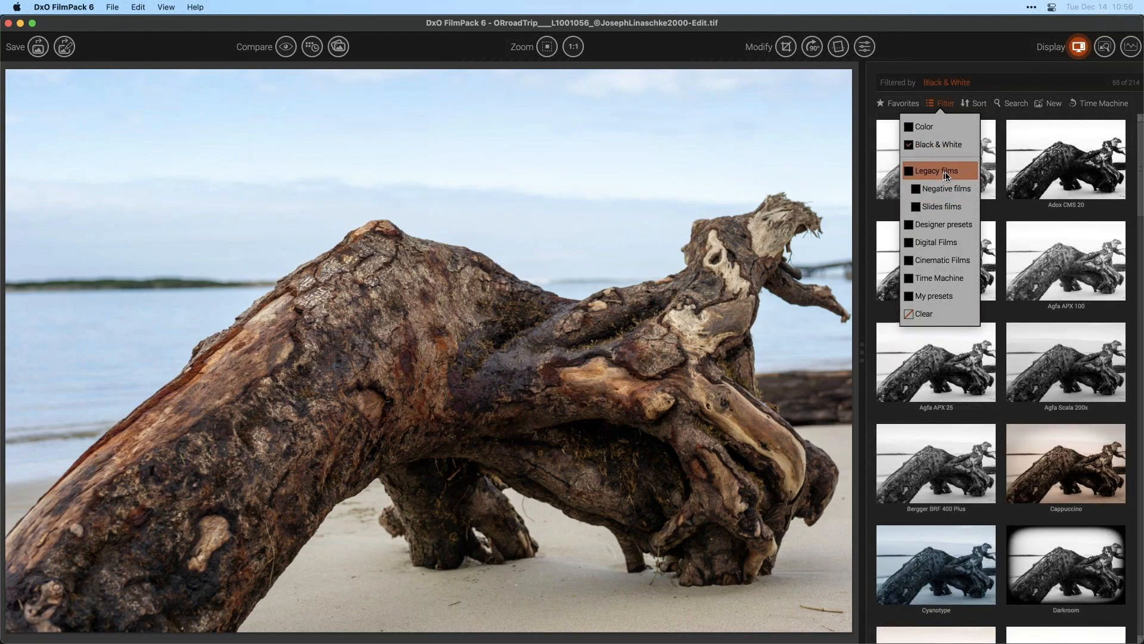
click(933, 262)
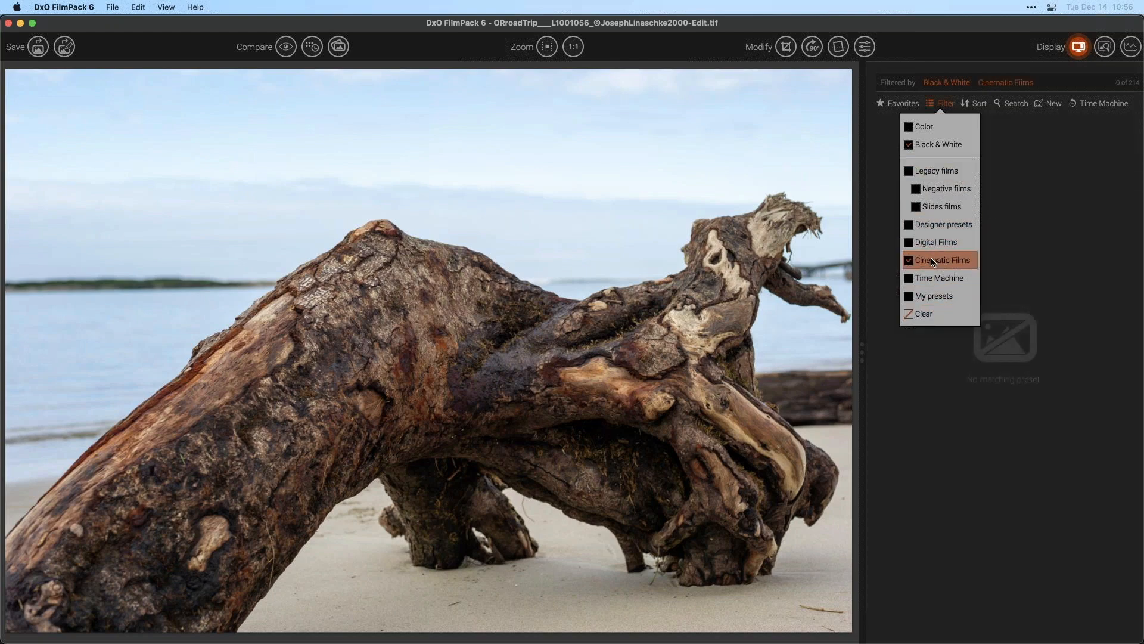
click(933, 263)
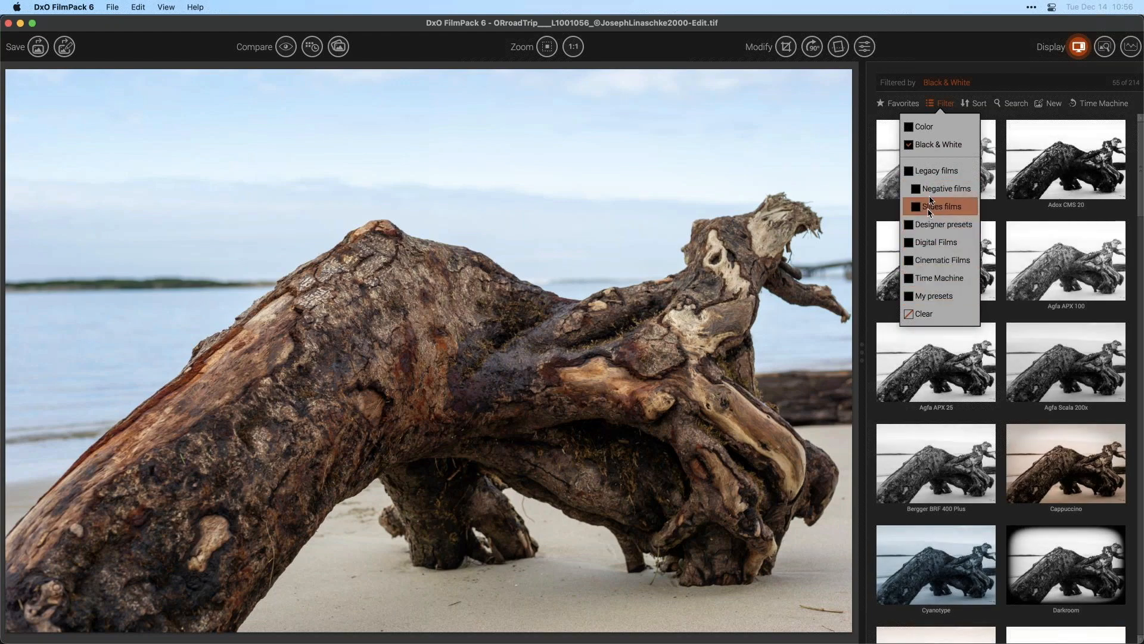
- Add Legacy films to the Black & White preset filter, removing the Time Machine filter
click(941, 174)
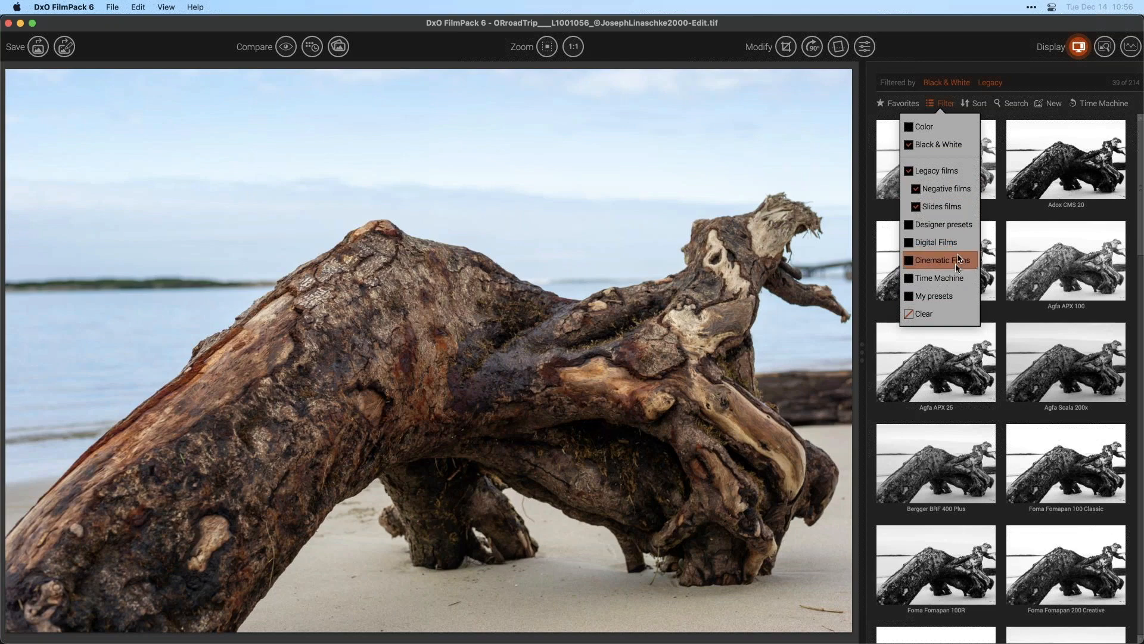
click(965, 280)
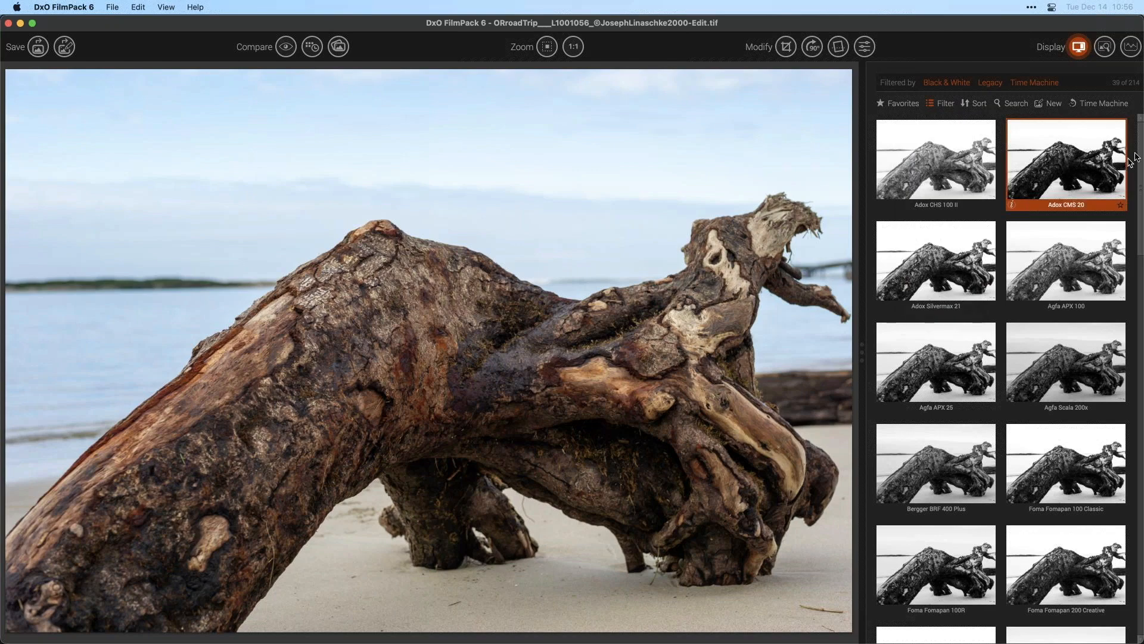
mouse_move(1141, 161)
mouse_down()
mouse_move(1143, 386)
mouse_move(1140, 149)
mouse_up()
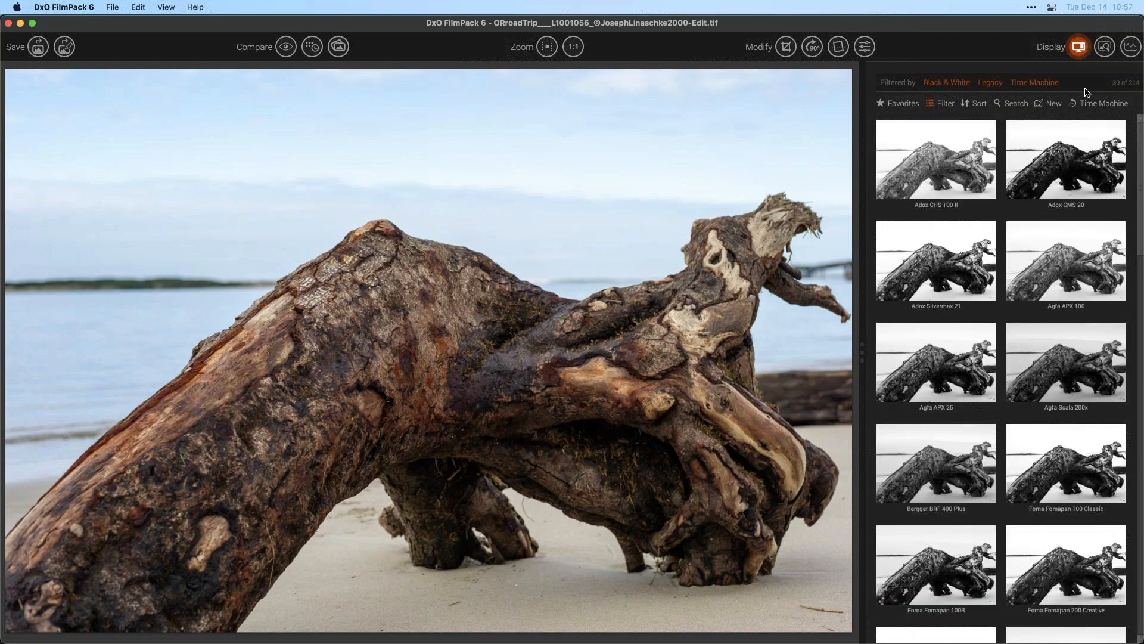
click(1035, 85)
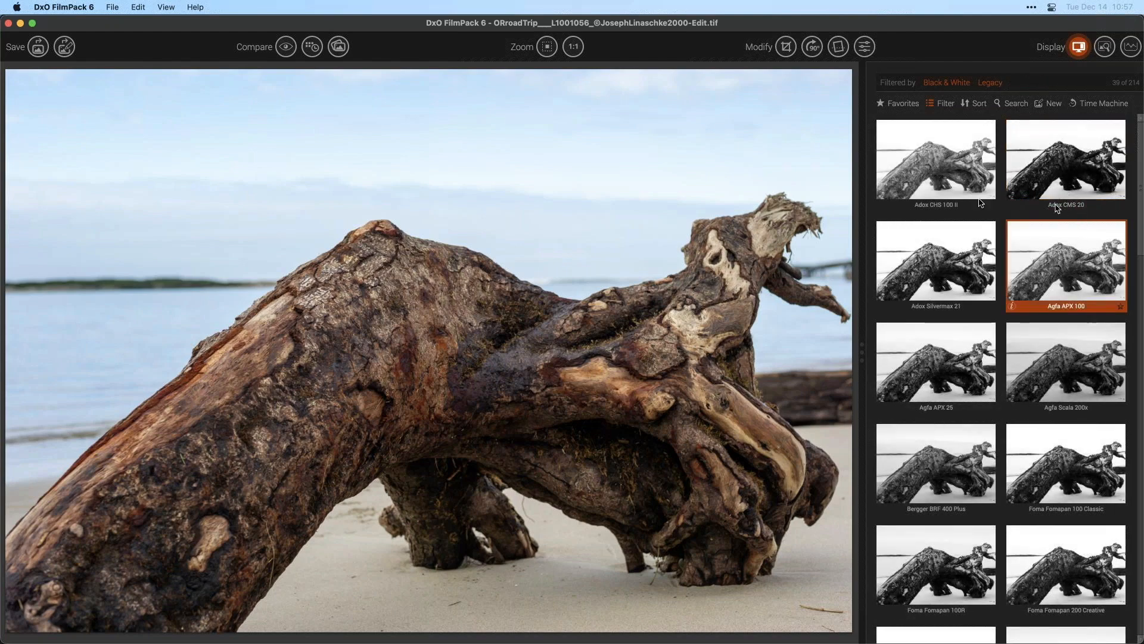
- Try the Adox CHS 100 II preset, then apply Adox Silvermax 21
click(927, 141)
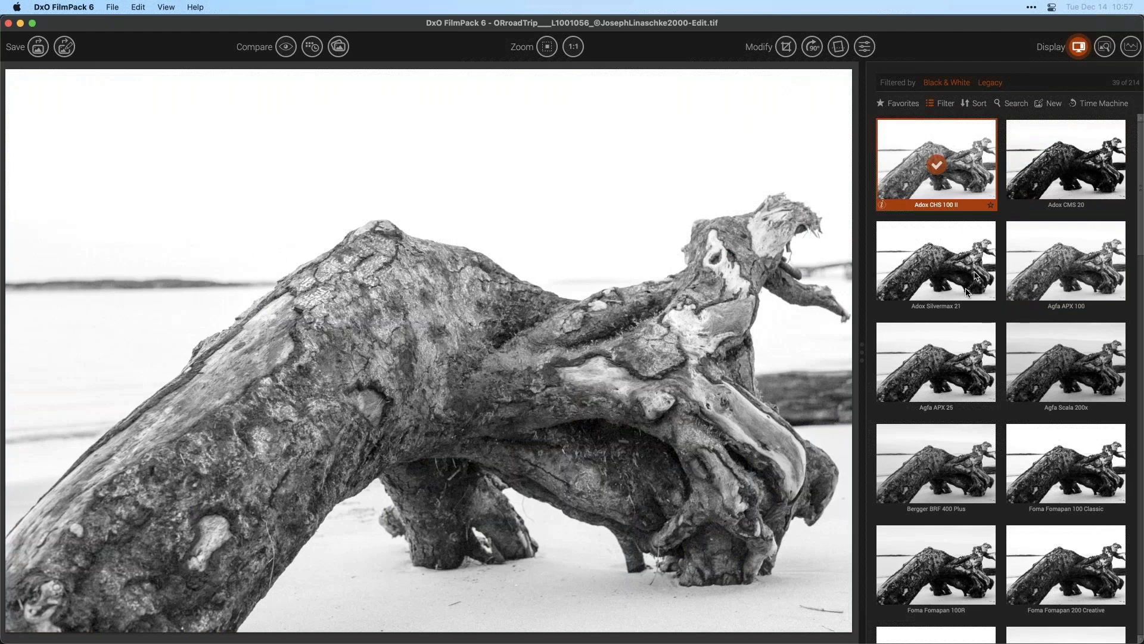
click(963, 290)
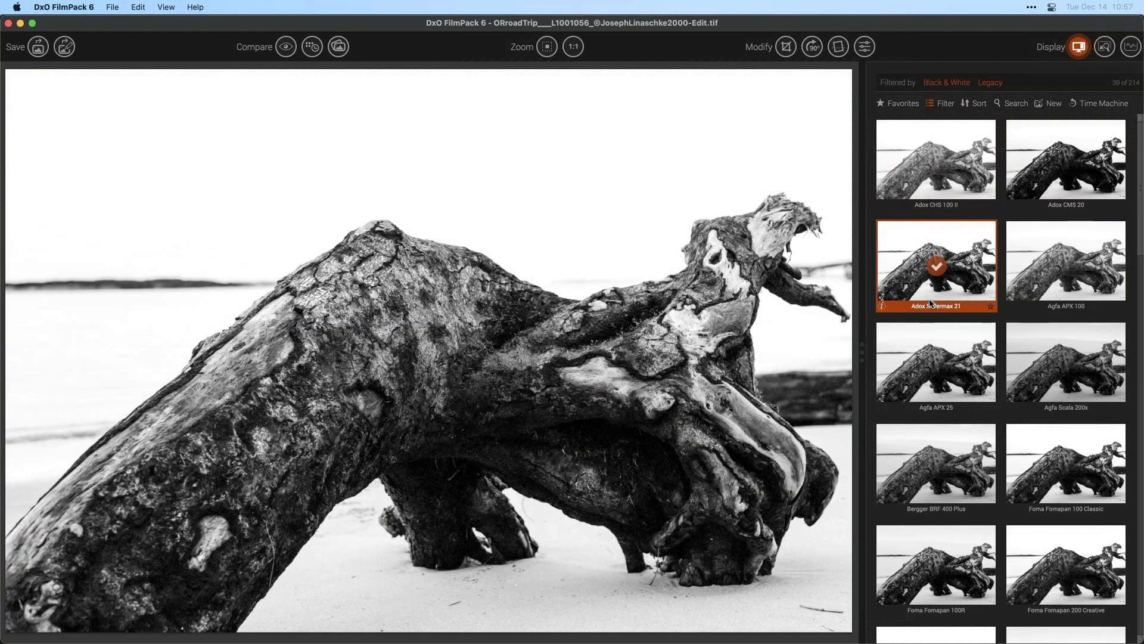
- Widen the presets panel to display larger preset thumbnails
drag(862, 327, 872, 324)
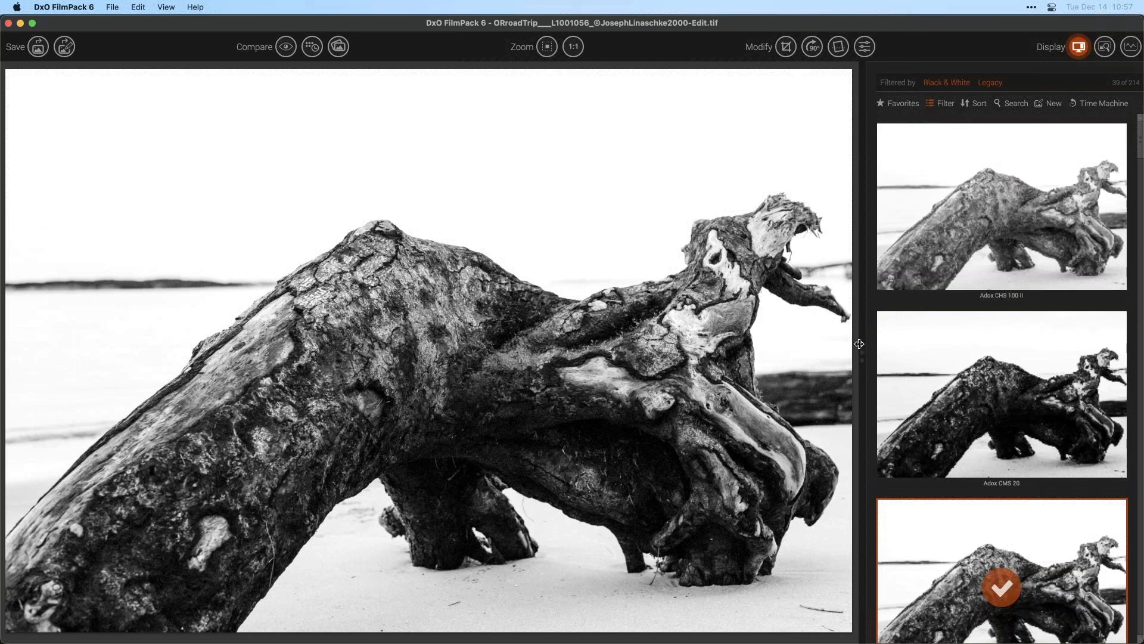
drag(858, 350, 758, 349)
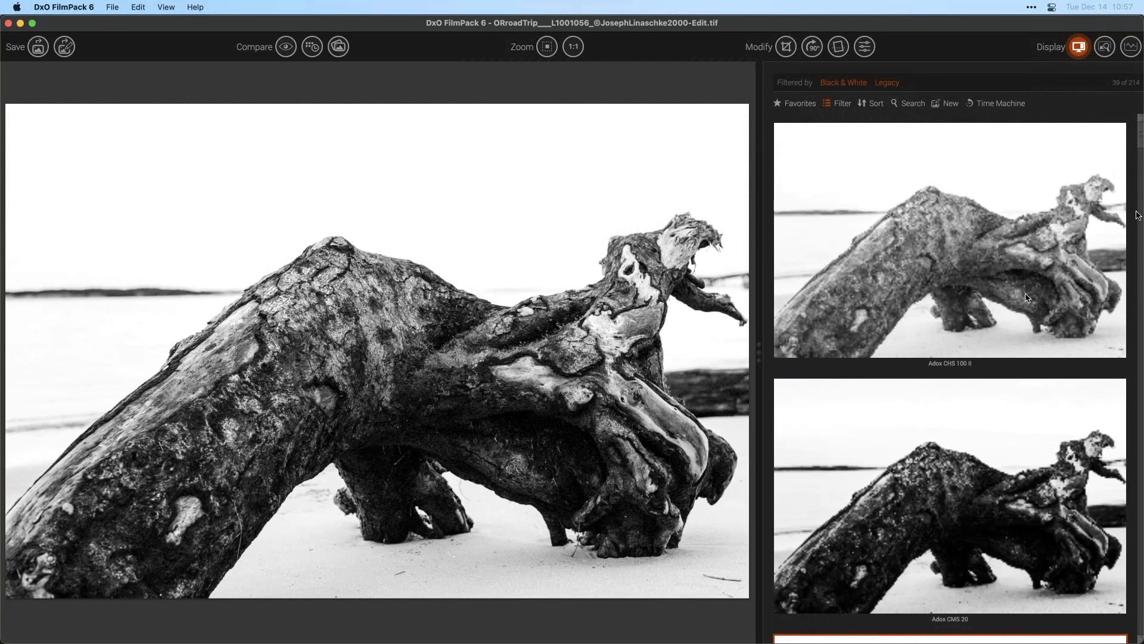
click(1140, 160)
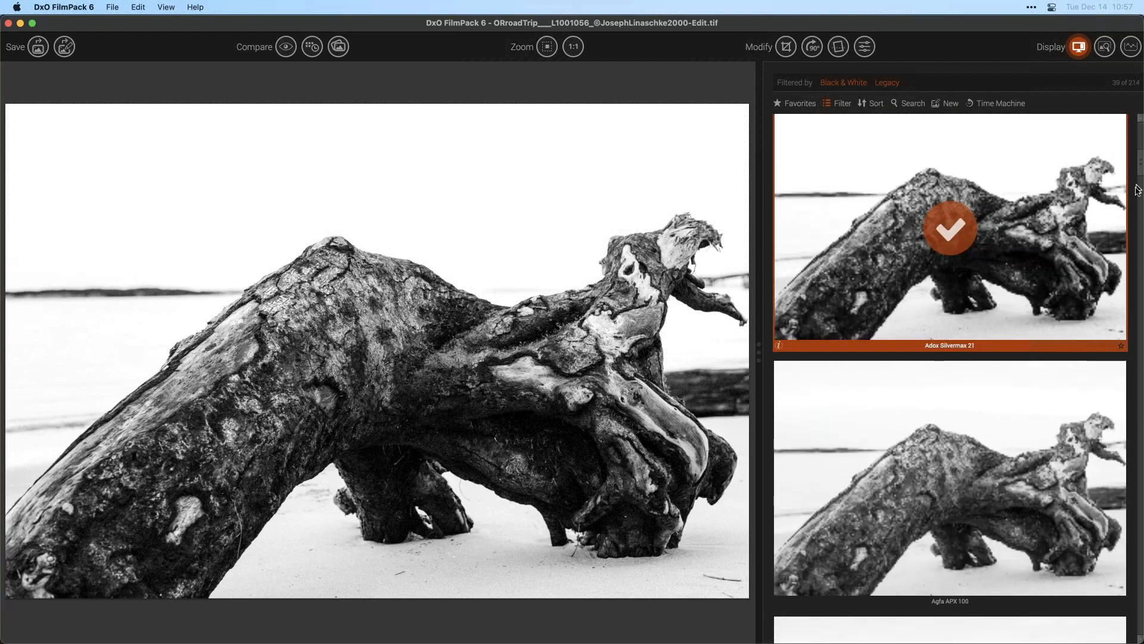
- Scroll the Black & White presets and try the Foma Fomapan 100 Classic and Fomapan 200 Creative presets
click(1140, 206)
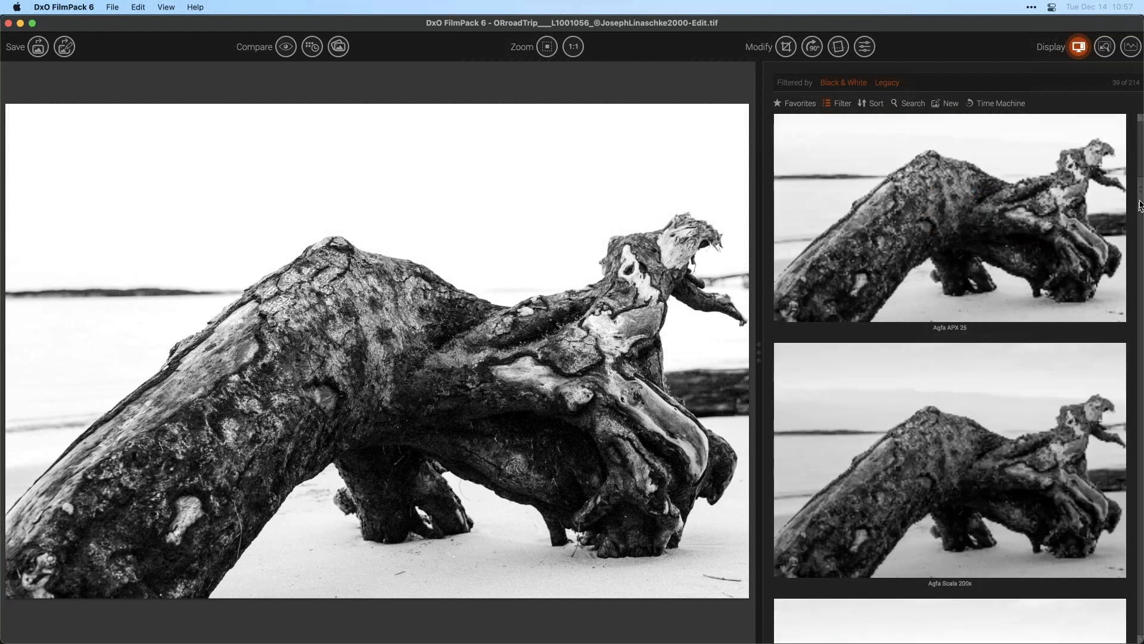
drag(1141, 193, 1141, 219)
click(1049, 323)
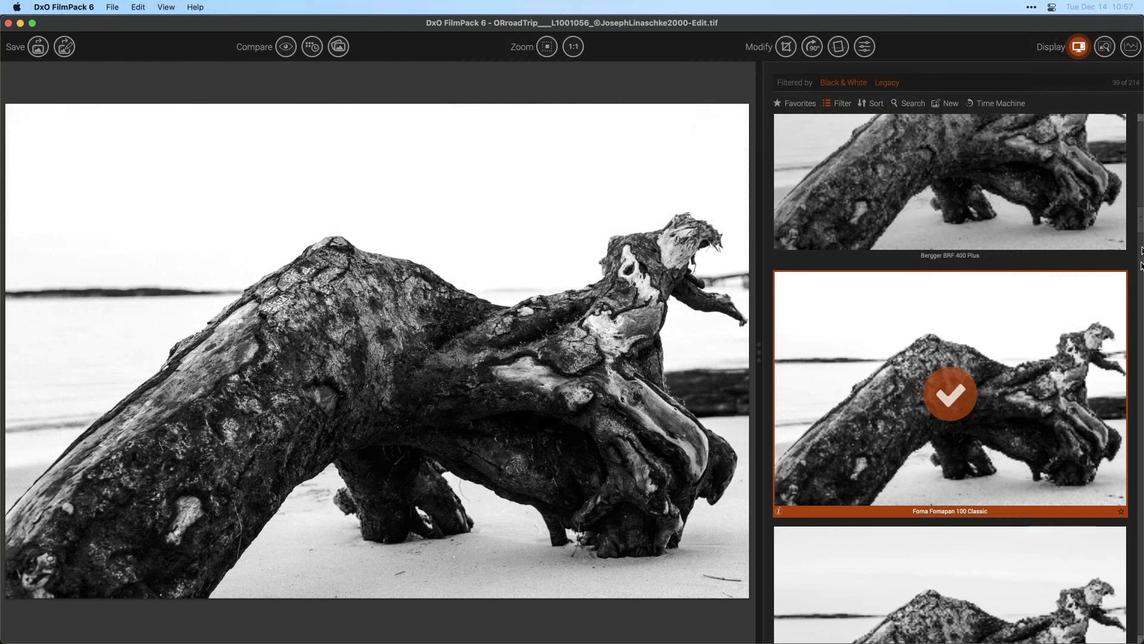
drag(1140, 224, 1140, 250)
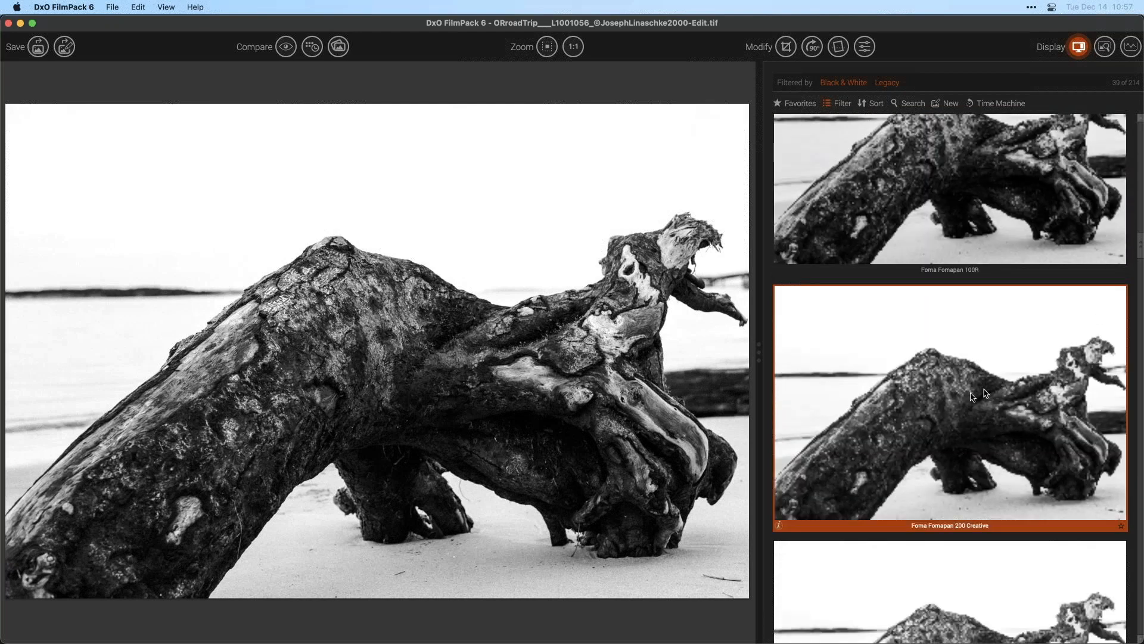
click(975, 397)
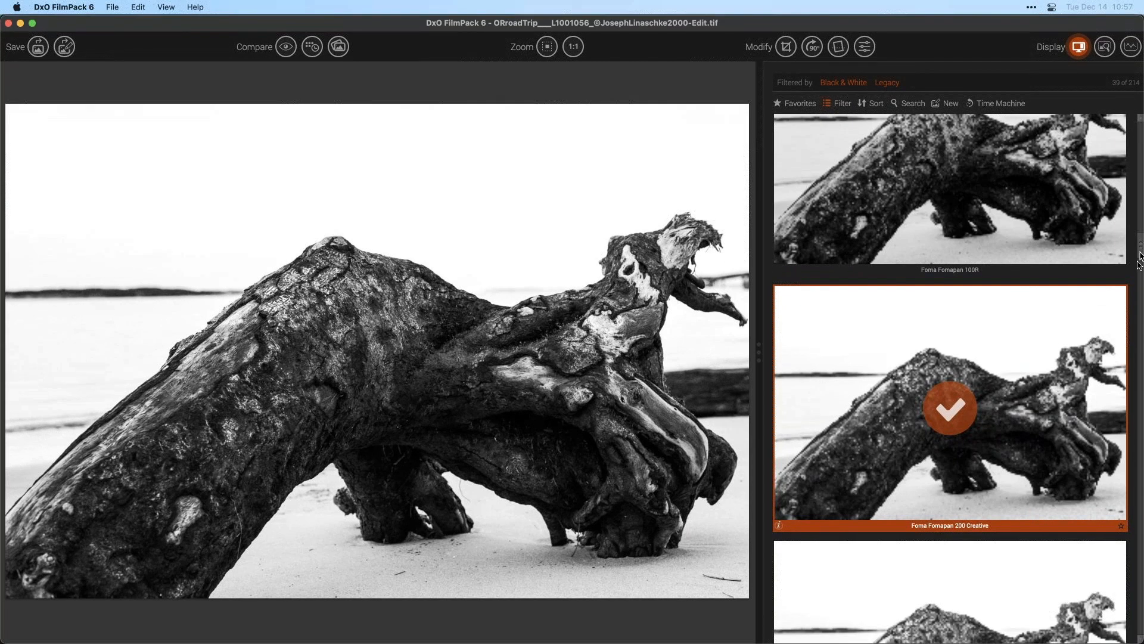
- Try the Fuji Neopan 400 preset, then apply Fuji Neopan 1600
drag(1140, 243, 1136, 298)
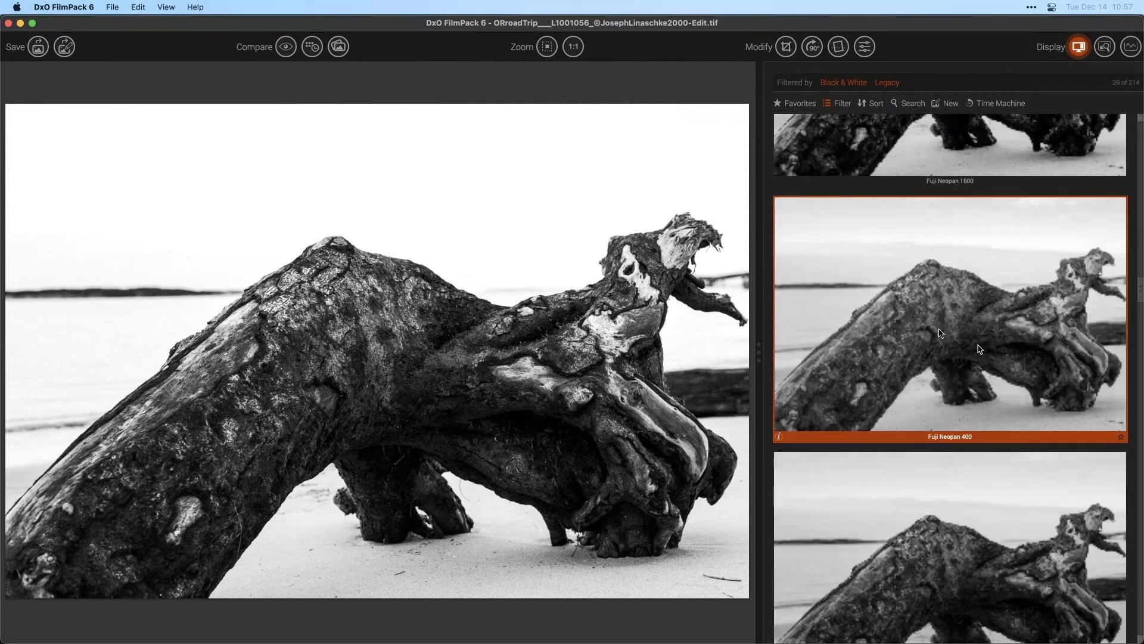
click(939, 332)
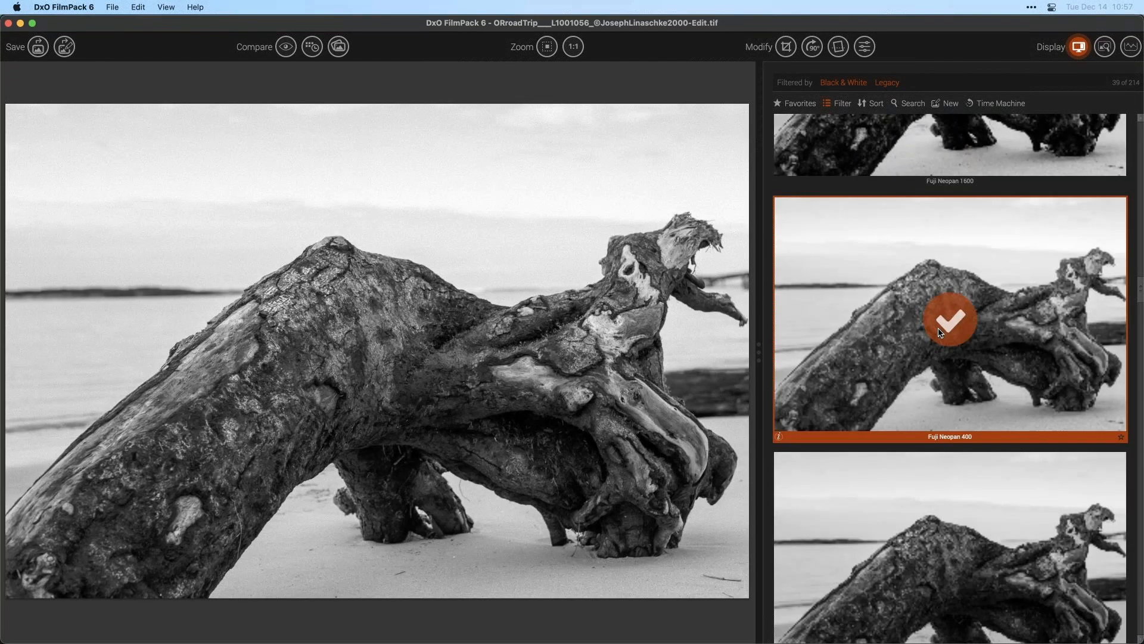
click(963, 159)
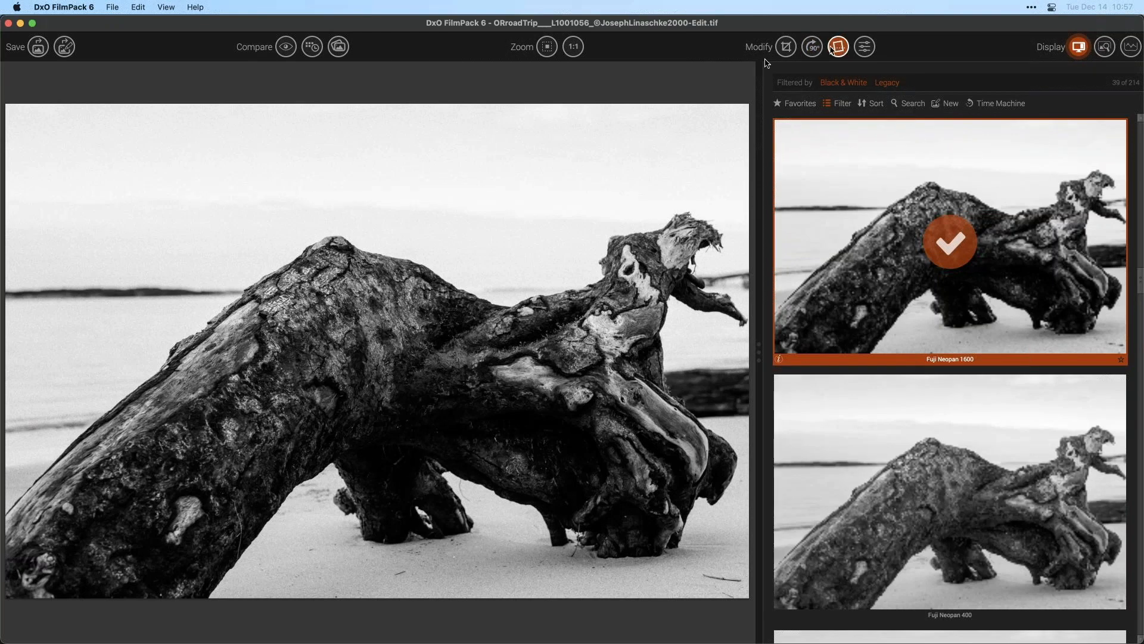
- Open the preset's settings and raise the Shadows and Midtones sliders in the Contrast section
click(871, 50)
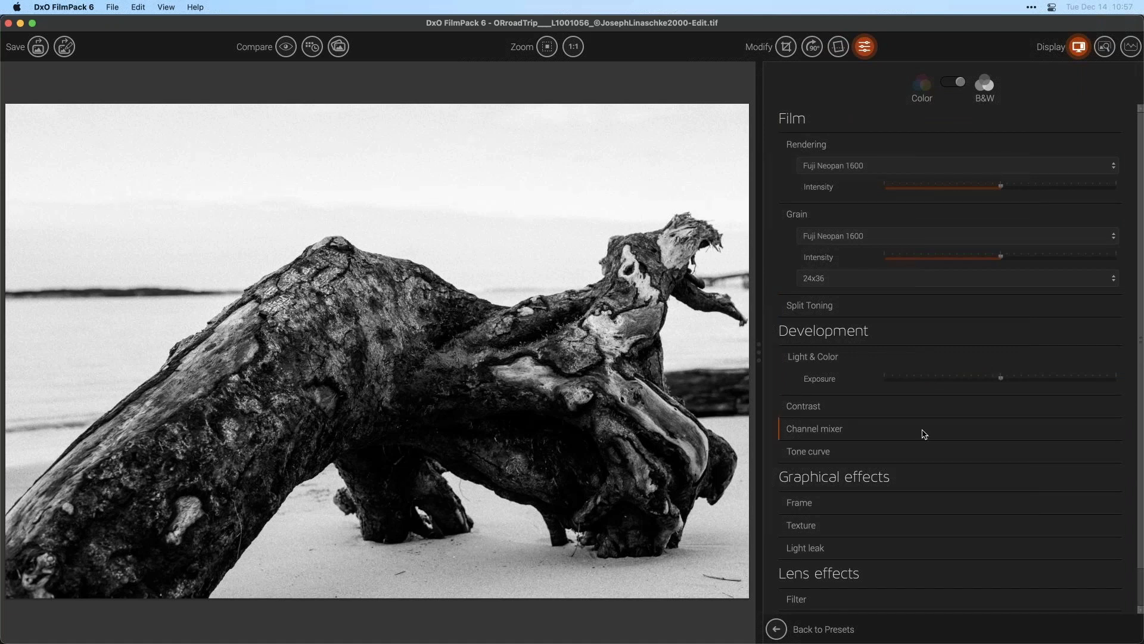
scroll(921, 430, down, 1)
click(874, 387)
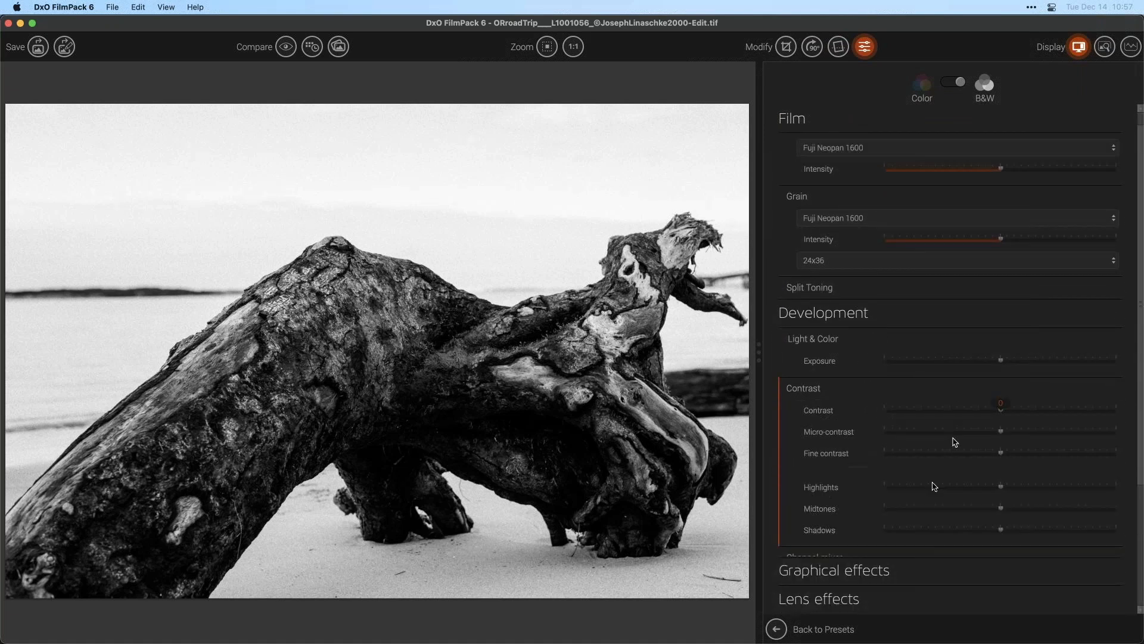
drag(1006, 528, 1064, 529)
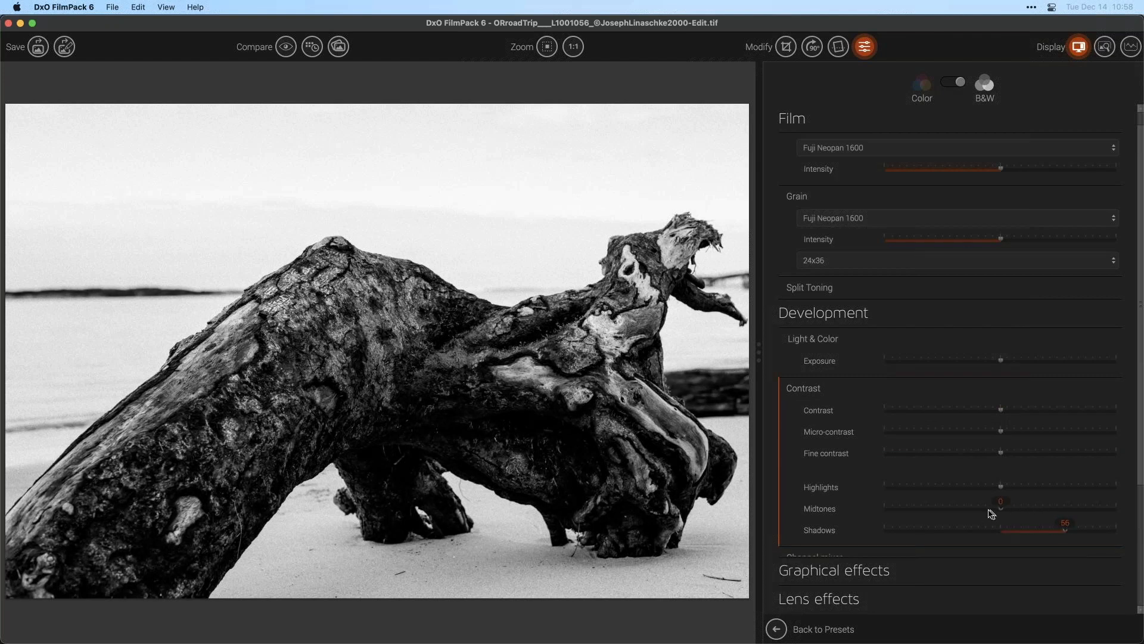
drag(1001, 508, 1078, 531)
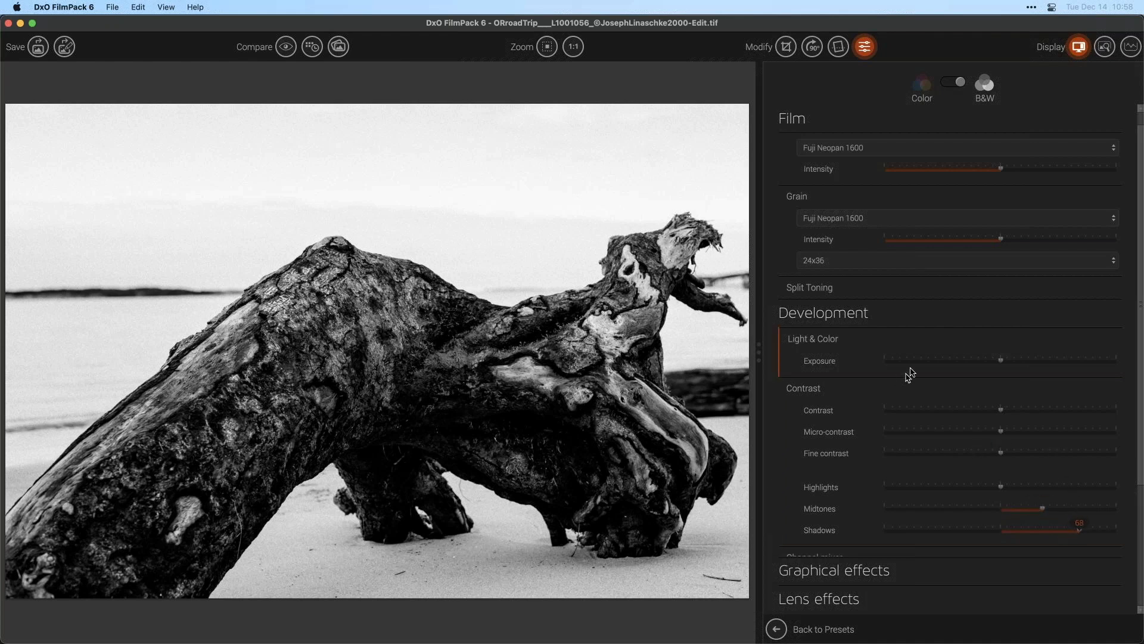
- Open the tone curve, lifting a shadow point and lowering a highlight point
scroll(1135, 334, down, 5)
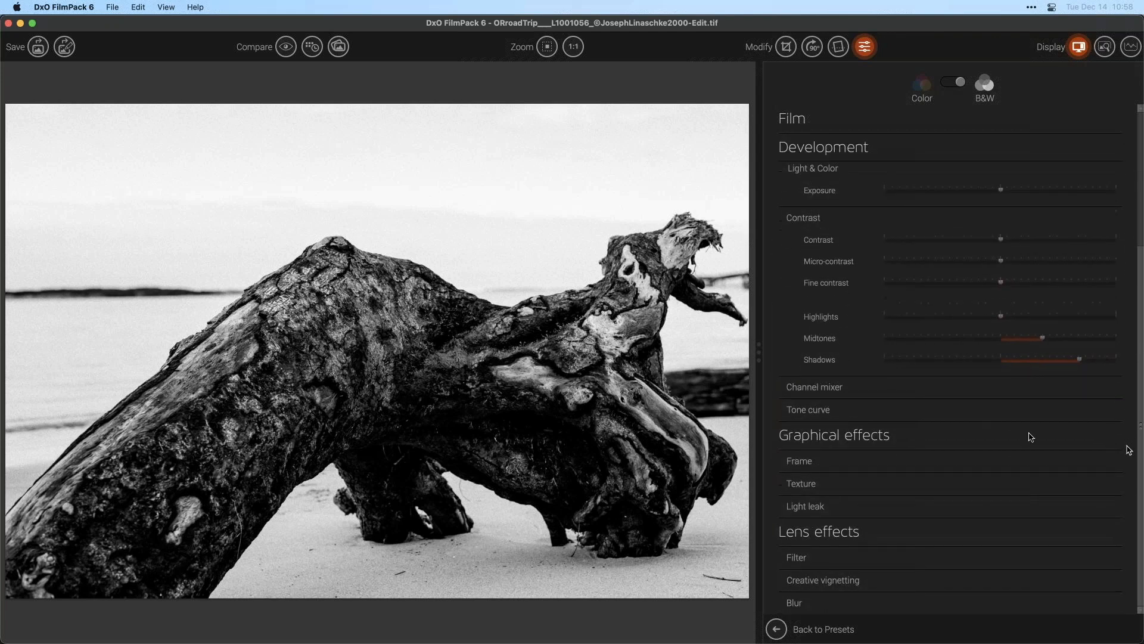
click(876, 417)
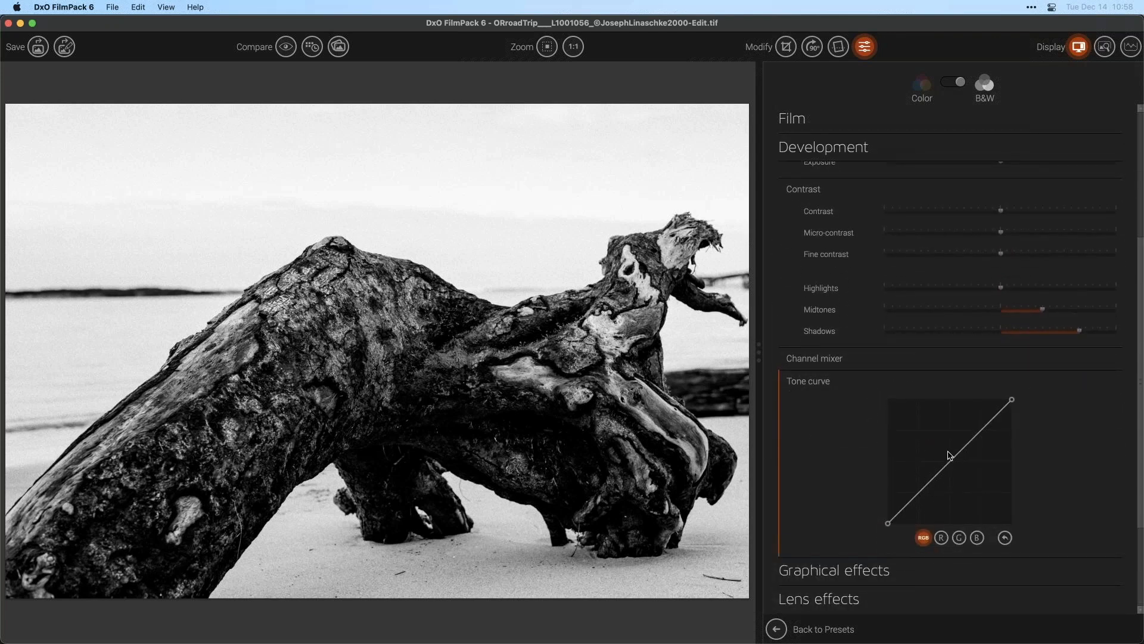
drag(909, 505, 908, 491)
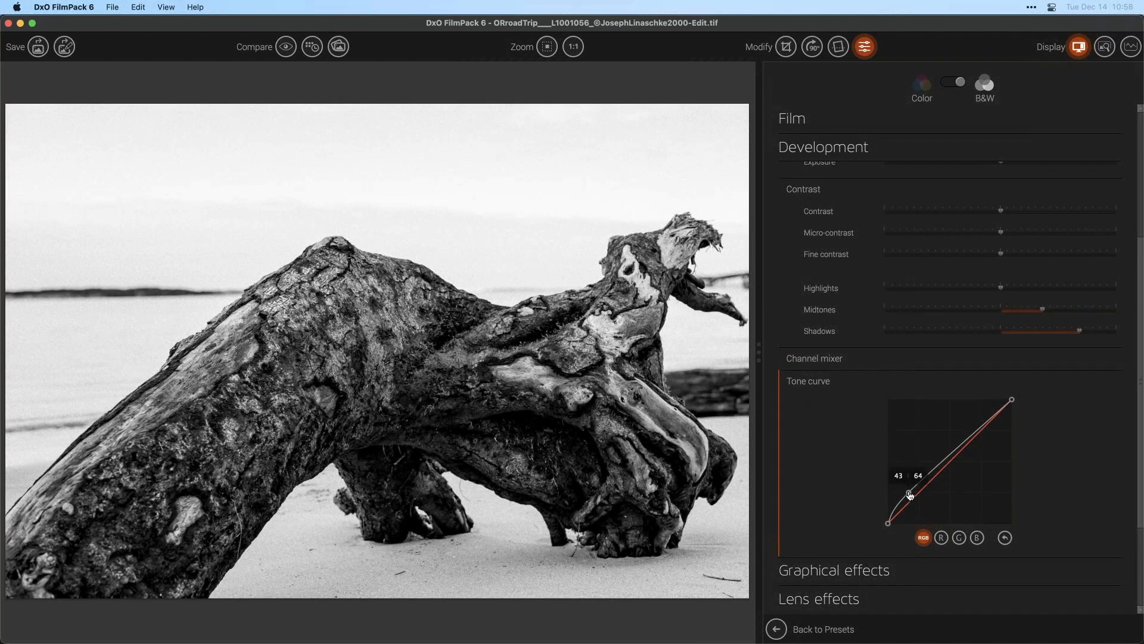
drag(984, 421, 980, 434)
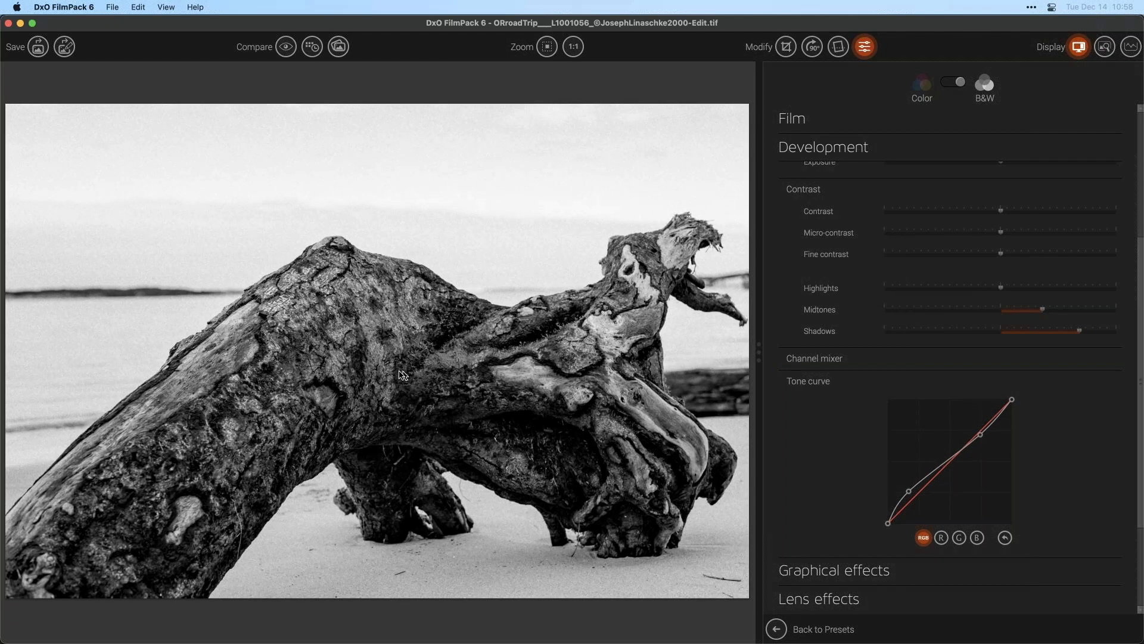
- Push the grain intensity to maximum, pull it back low, and return to the preset list
scroll(1140, 141, up, 5)
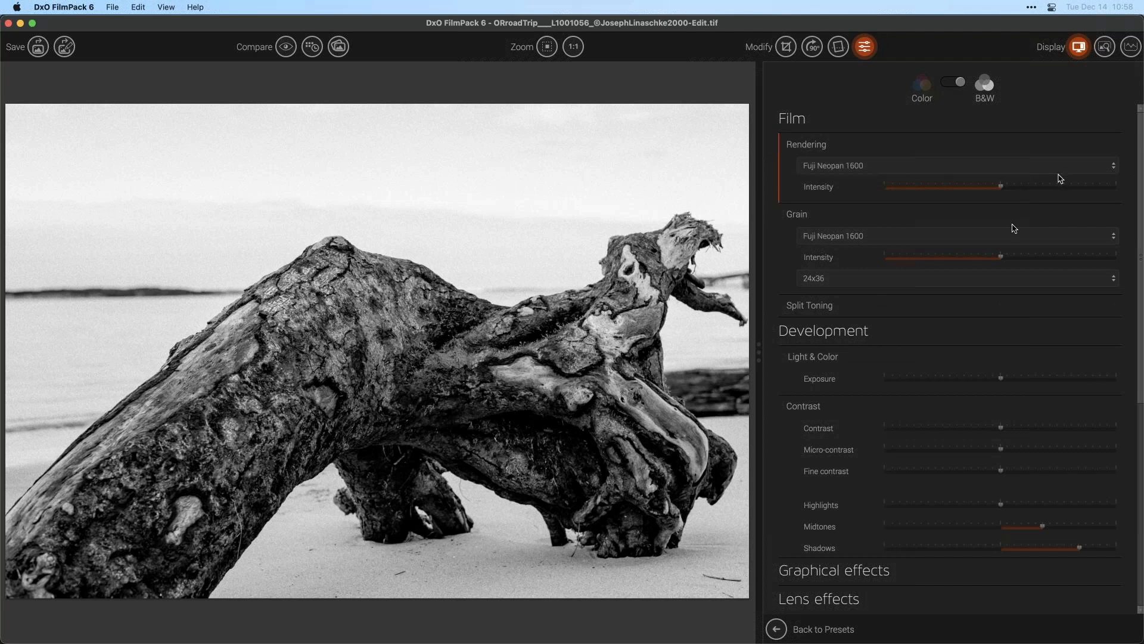
drag(977, 261, 1121, 258)
drag(1066, 259, 909, 261)
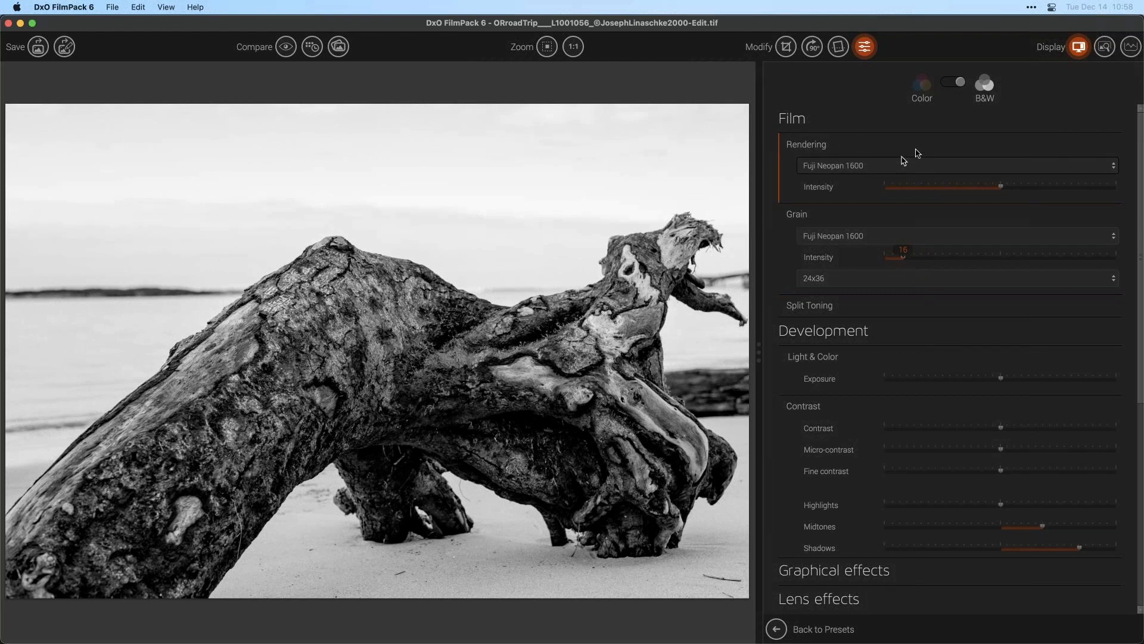
click(863, 48)
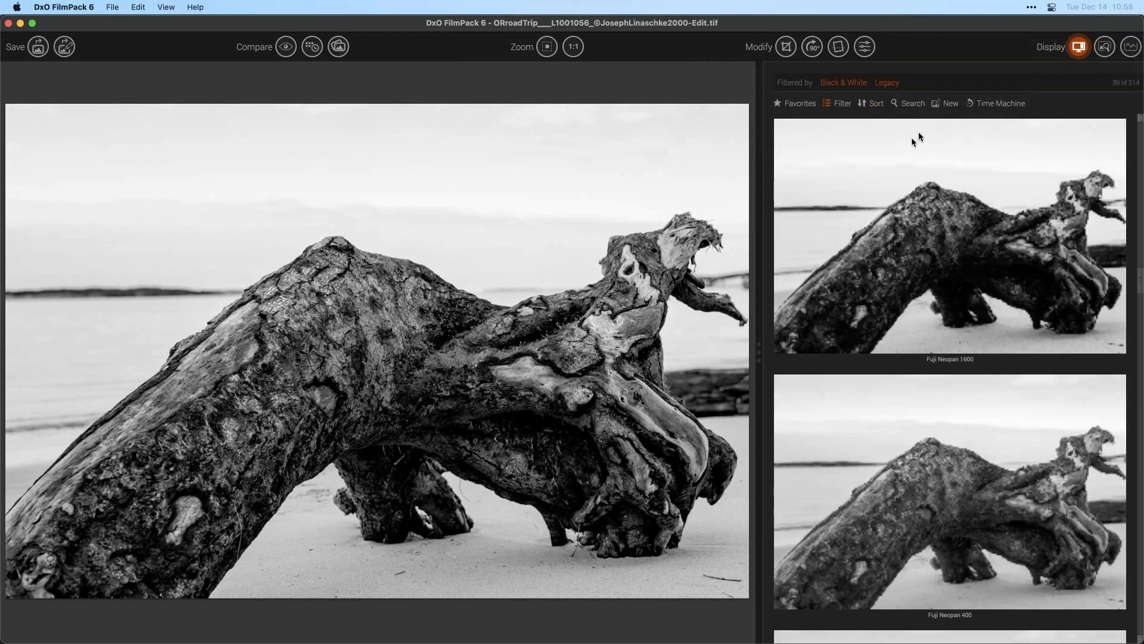
- Remove Legacy films from the preset filter and clear all preset filters
click(840, 106)
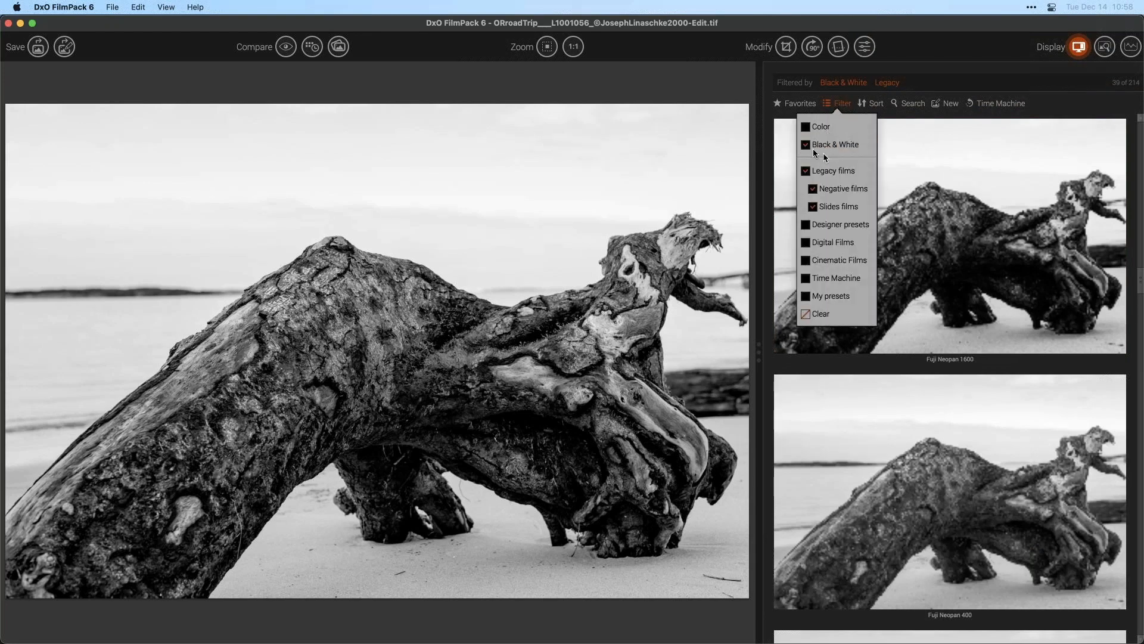
click(821, 173)
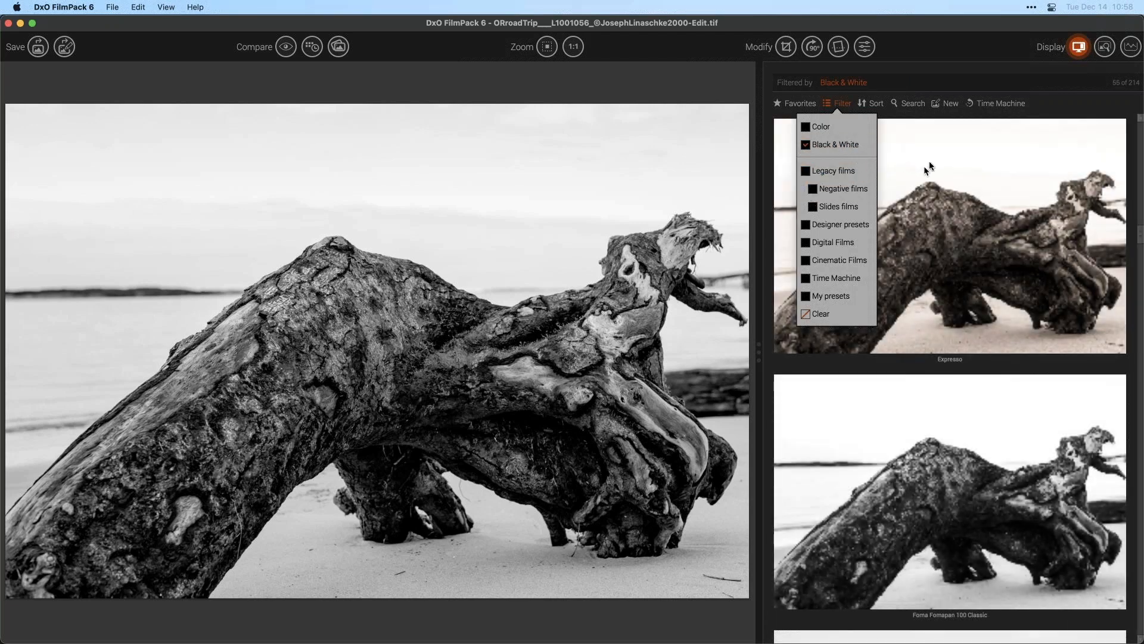
click(917, 107)
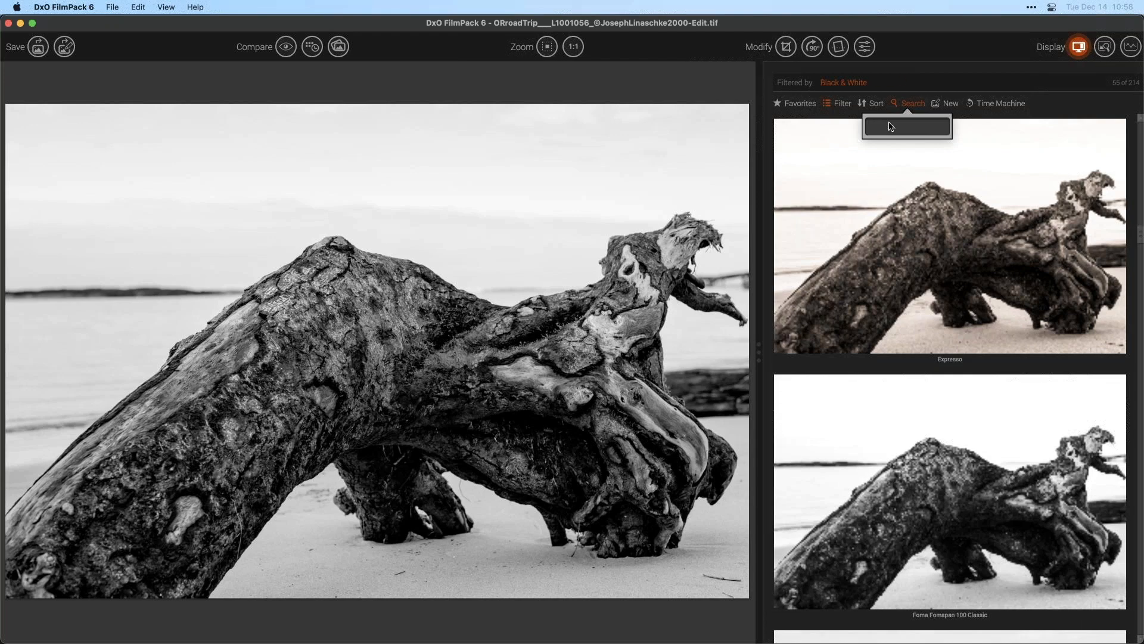
text(tmas=x==)
key(BackSpace)
key(BackSpace)
text(x)
click(825, 79)
click(862, 85)
click(858, 85)
- Search the presets for t-max and apply the Kodak T-Max 3200 preset
click(910, 105)
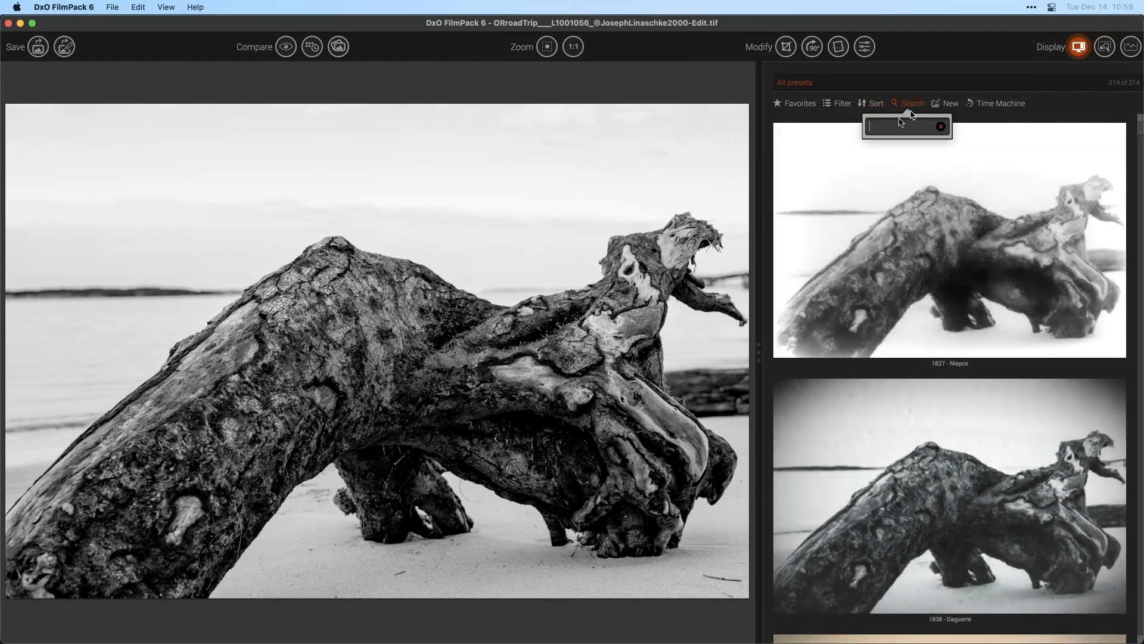
text(t-max)
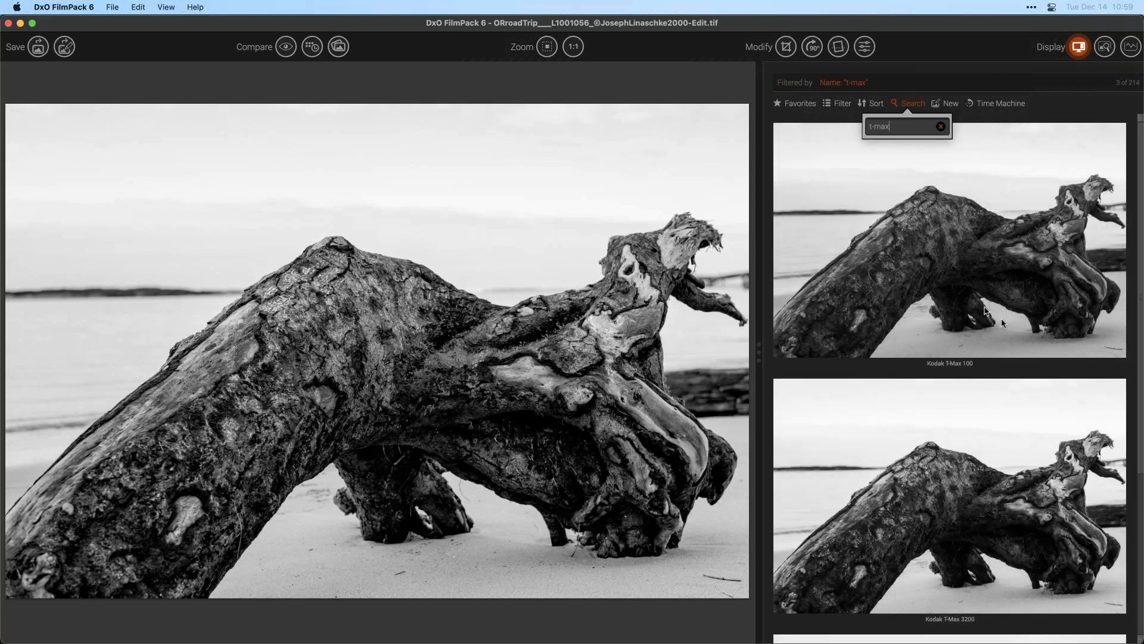
click(1139, 195)
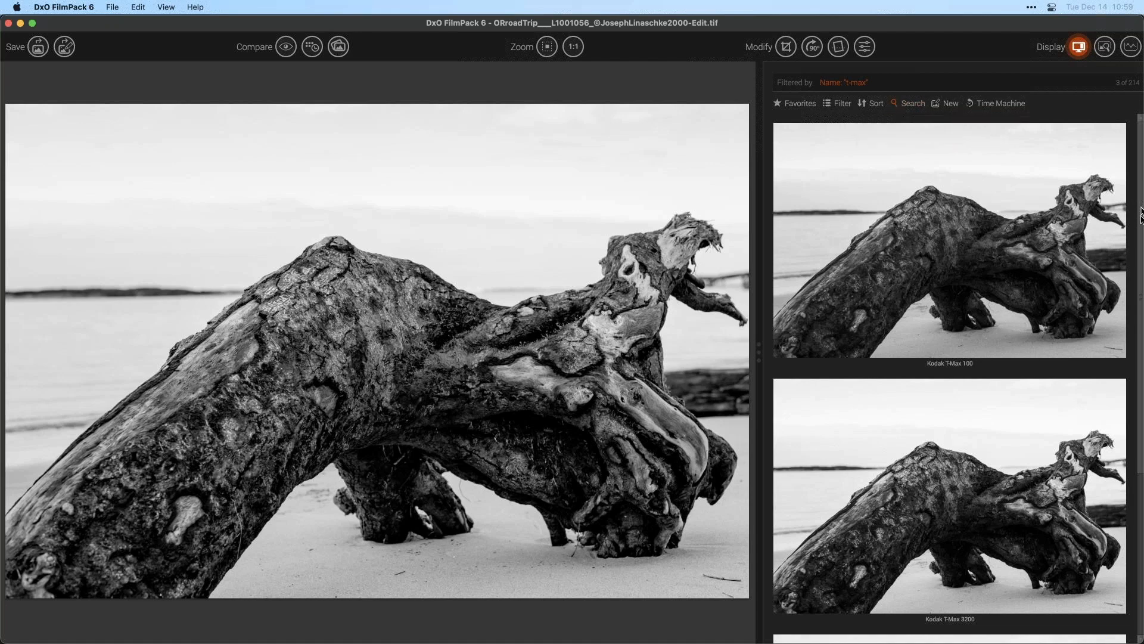
drag(1140, 256, 1139, 444)
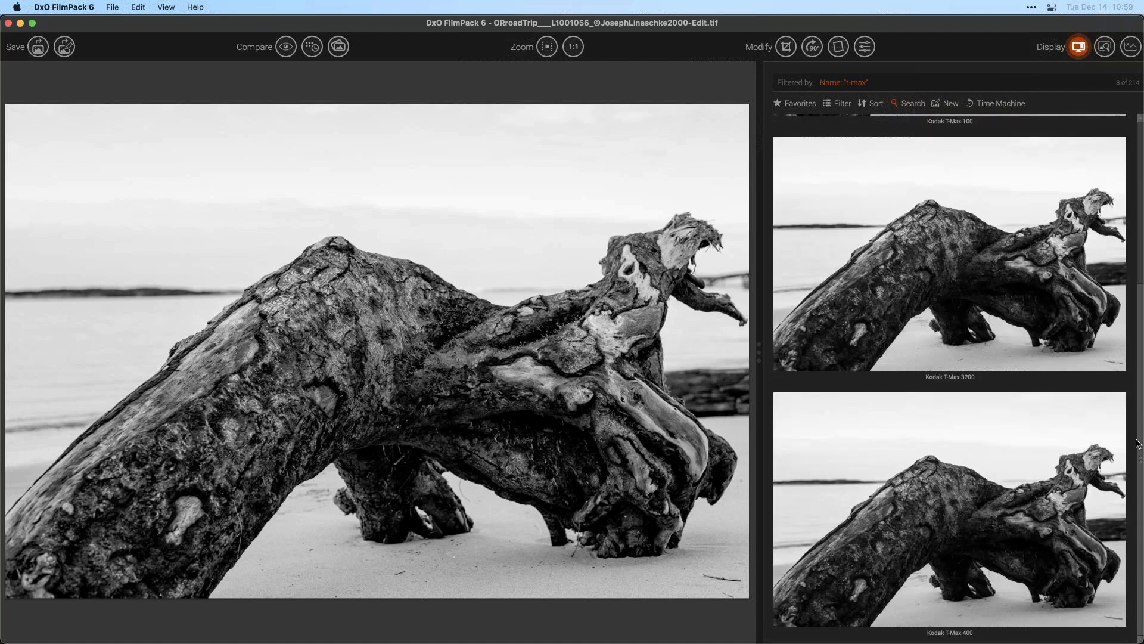
click(927, 294)
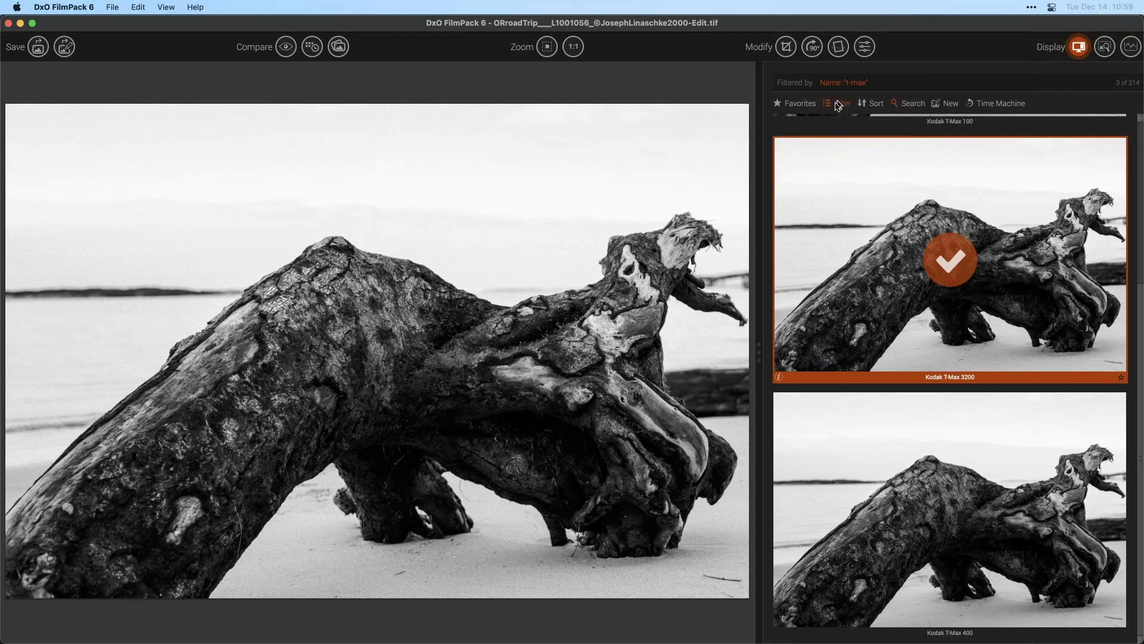
- Open the settings and set the grain intensity to 200
click(863, 48)
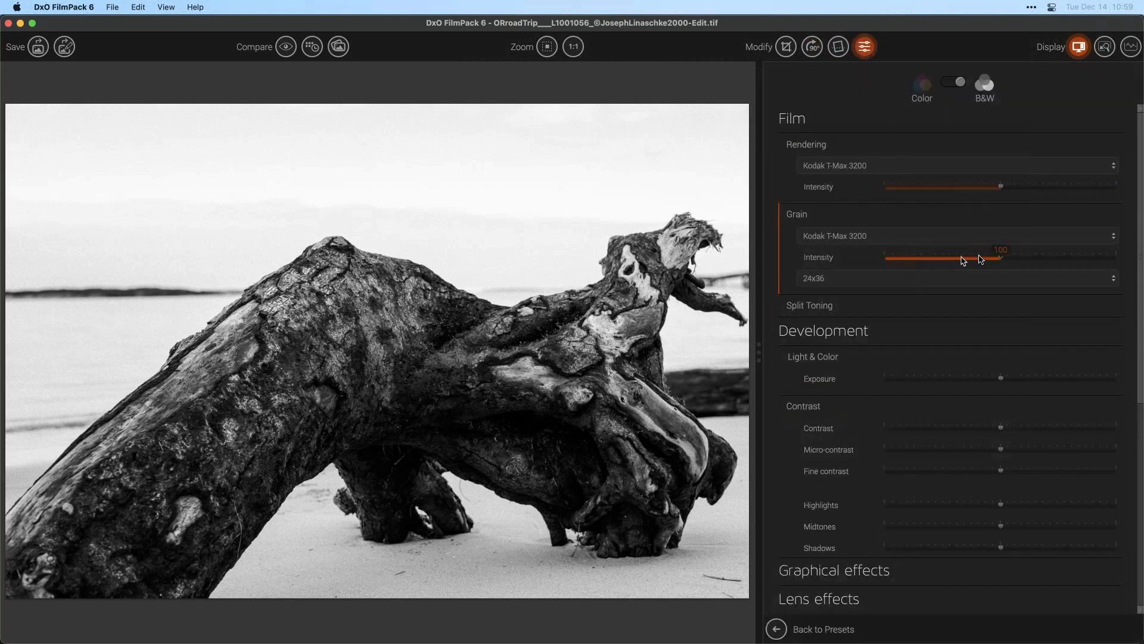
drag(1000, 258, 1120, 262)
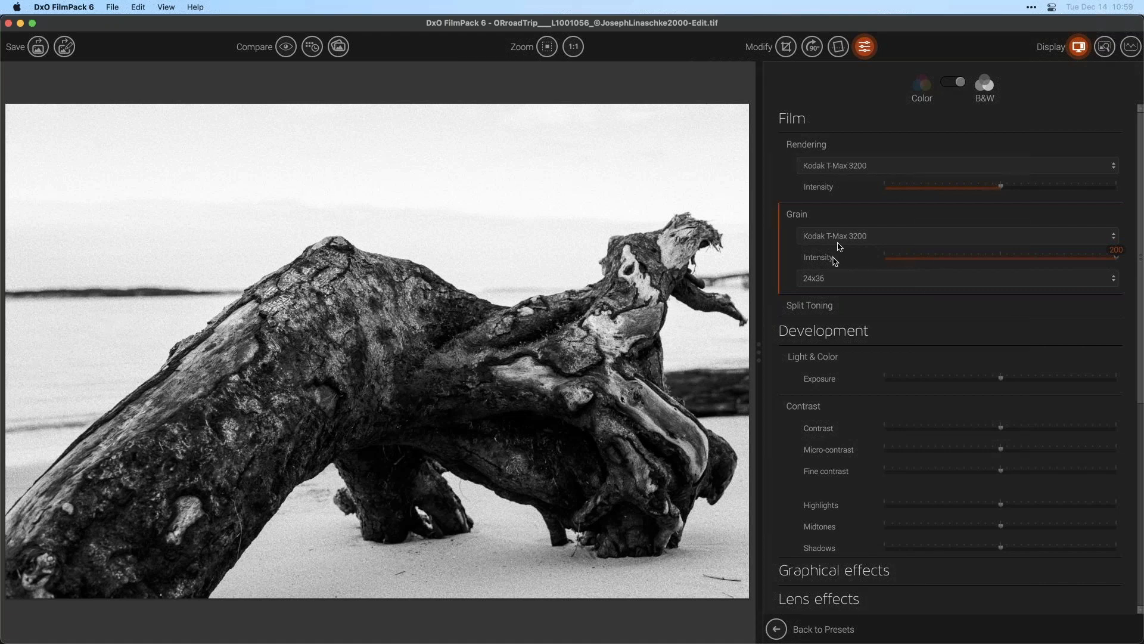
- Open the film Rendering list and review the Kodak infrared and T-Max renderings
click(842, 166)
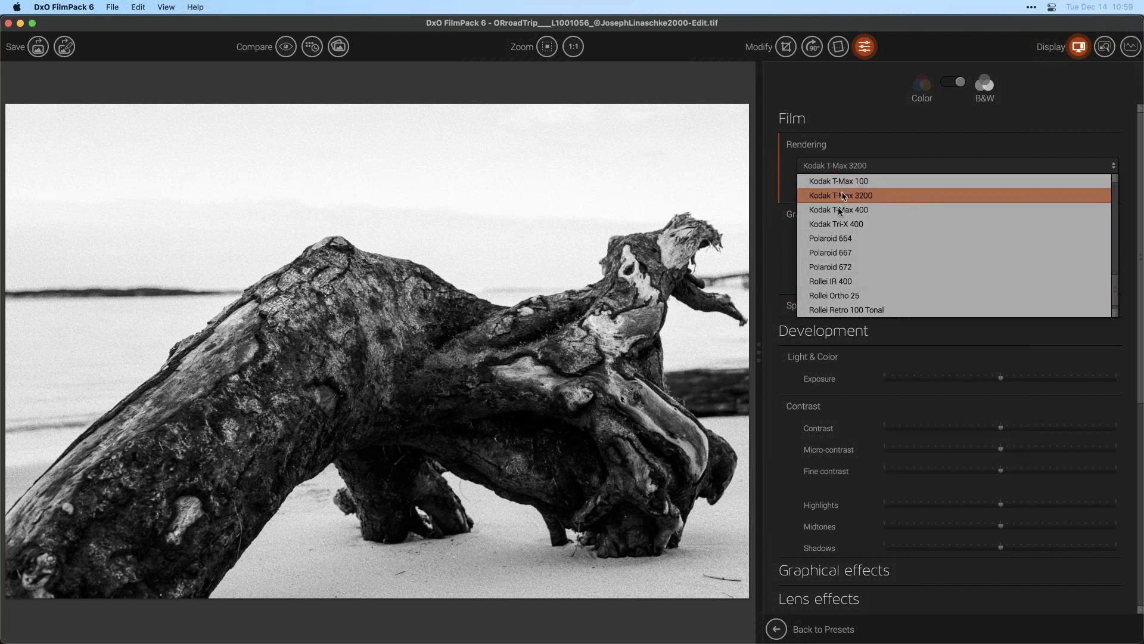
scroll(837, 217, up, 2)
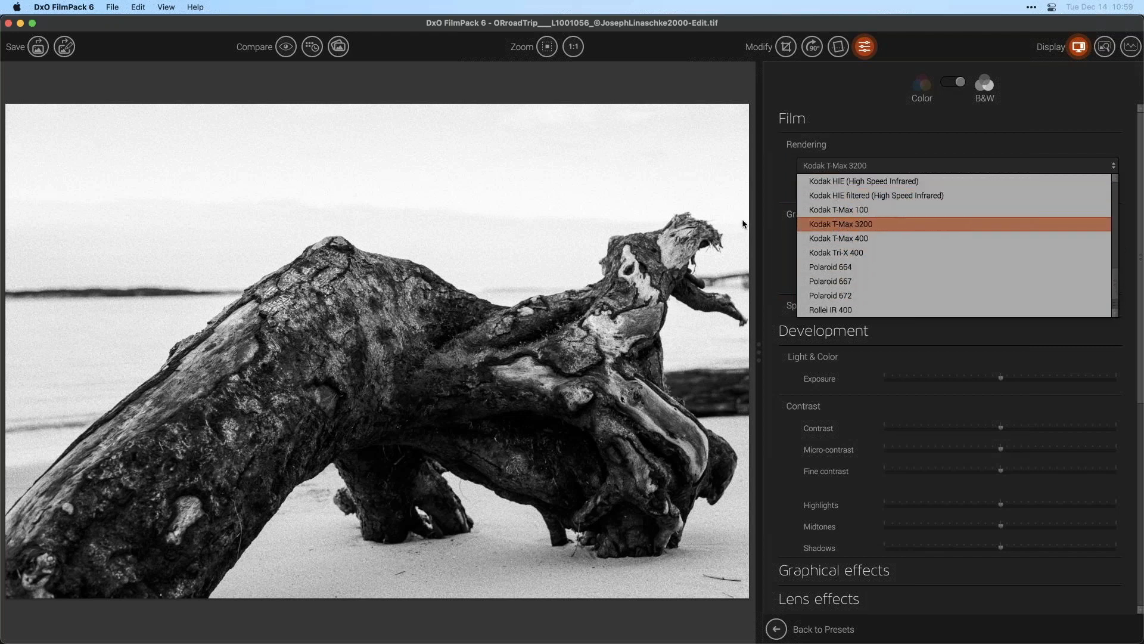
click(830, 225)
click(836, 235)
click(840, 281)
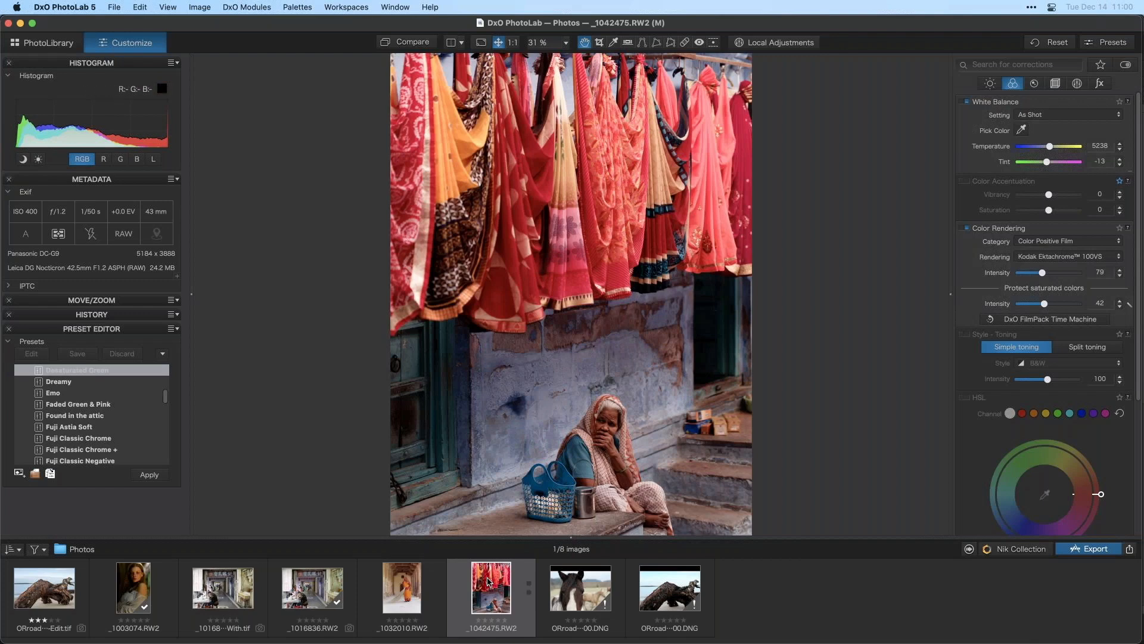
- In PhotoLab, reveal the _1042475.RW2 image in Finder and select its .dop sidecar file
right_click(506, 590)
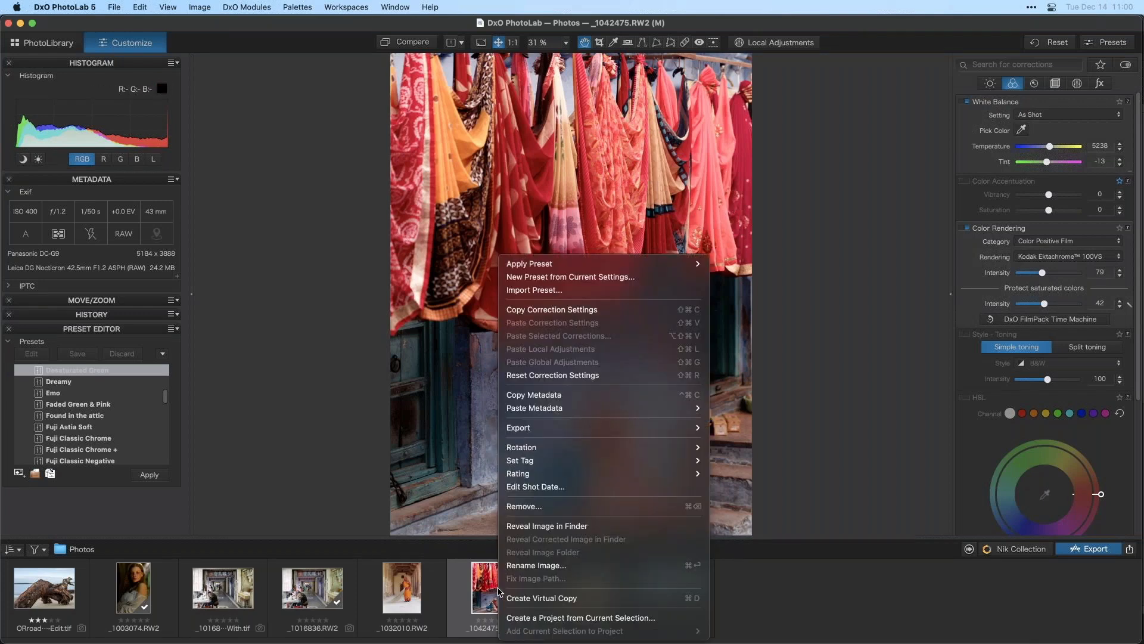
click(572, 526)
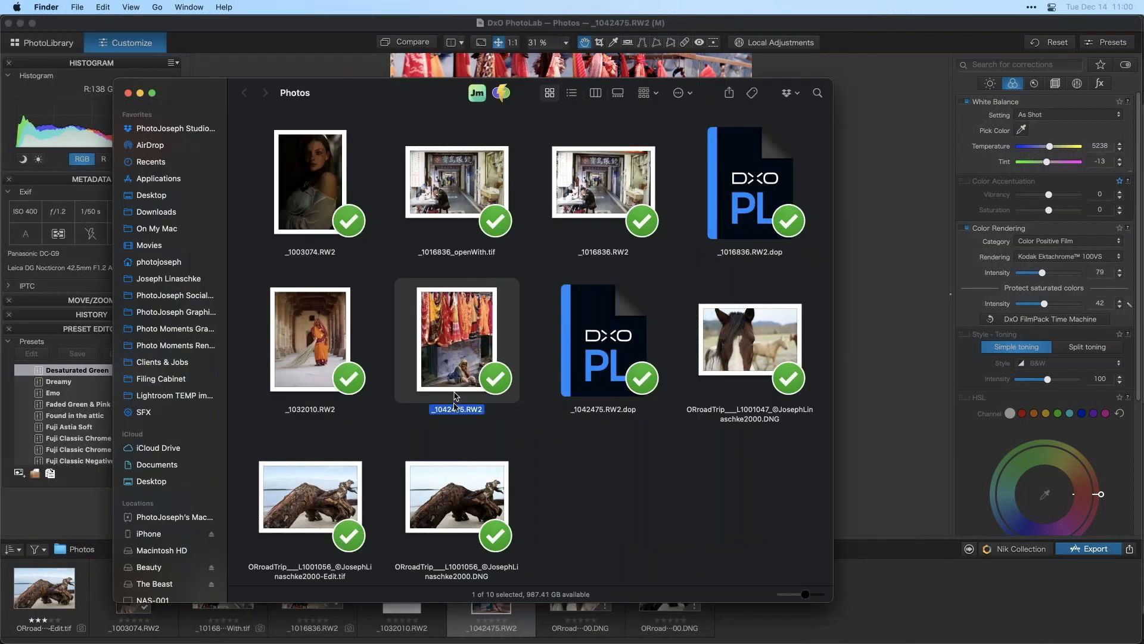
click(620, 376)
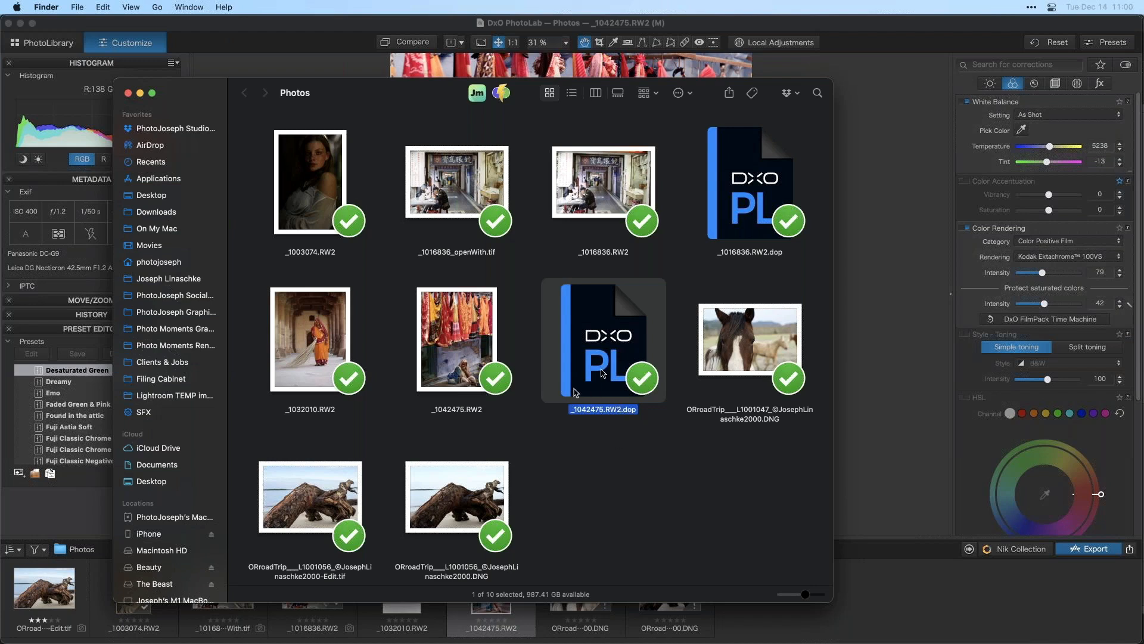
click(892, 337)
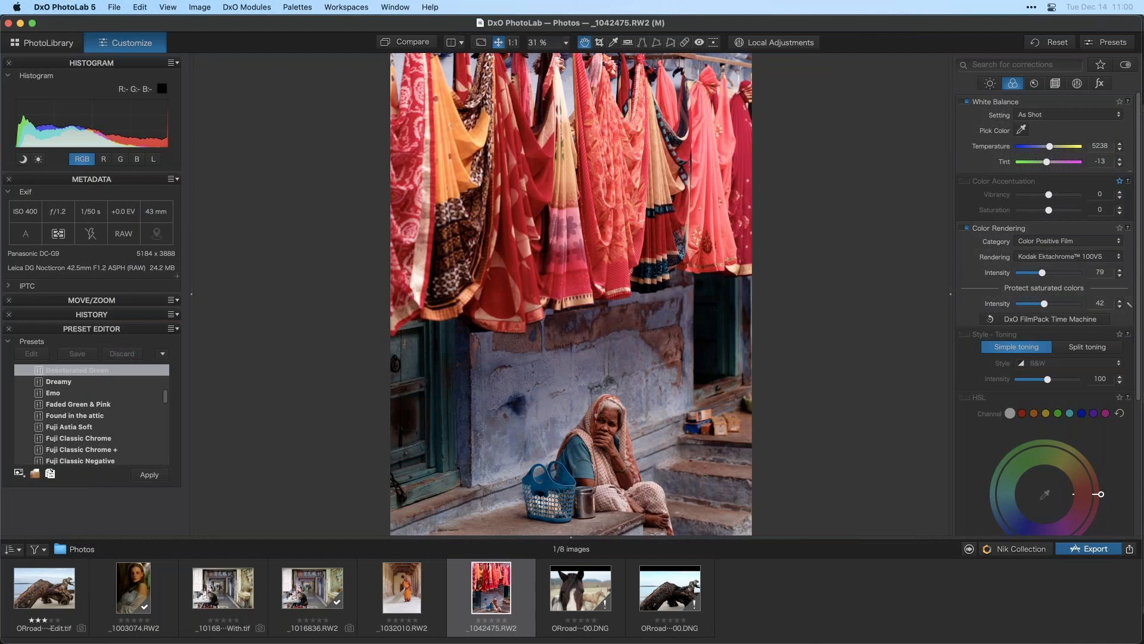